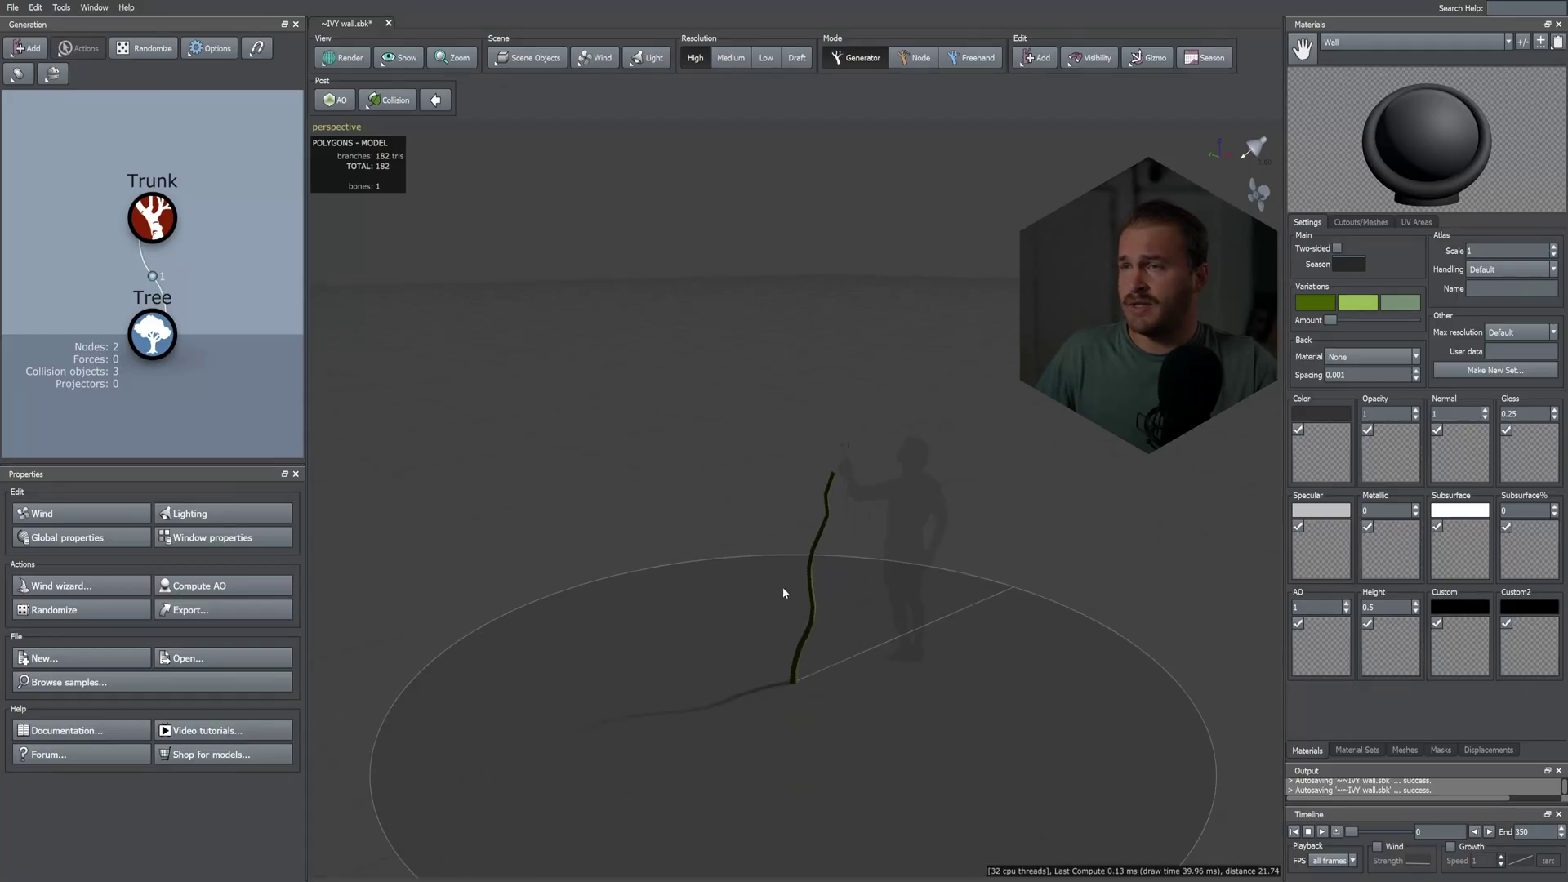
click(815, 638)
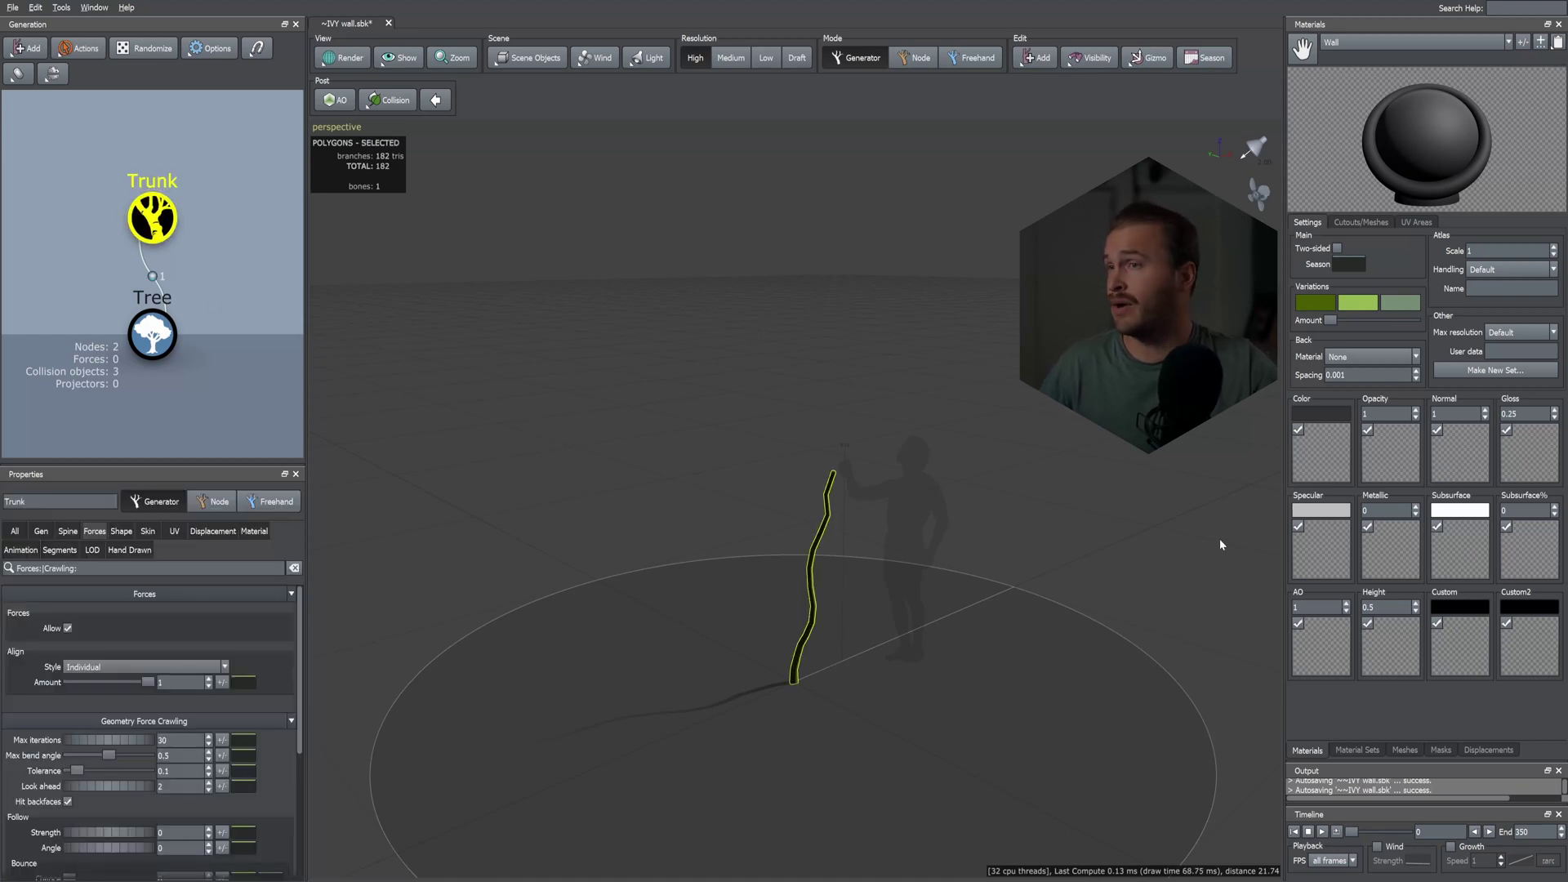
right_click(777, 658)
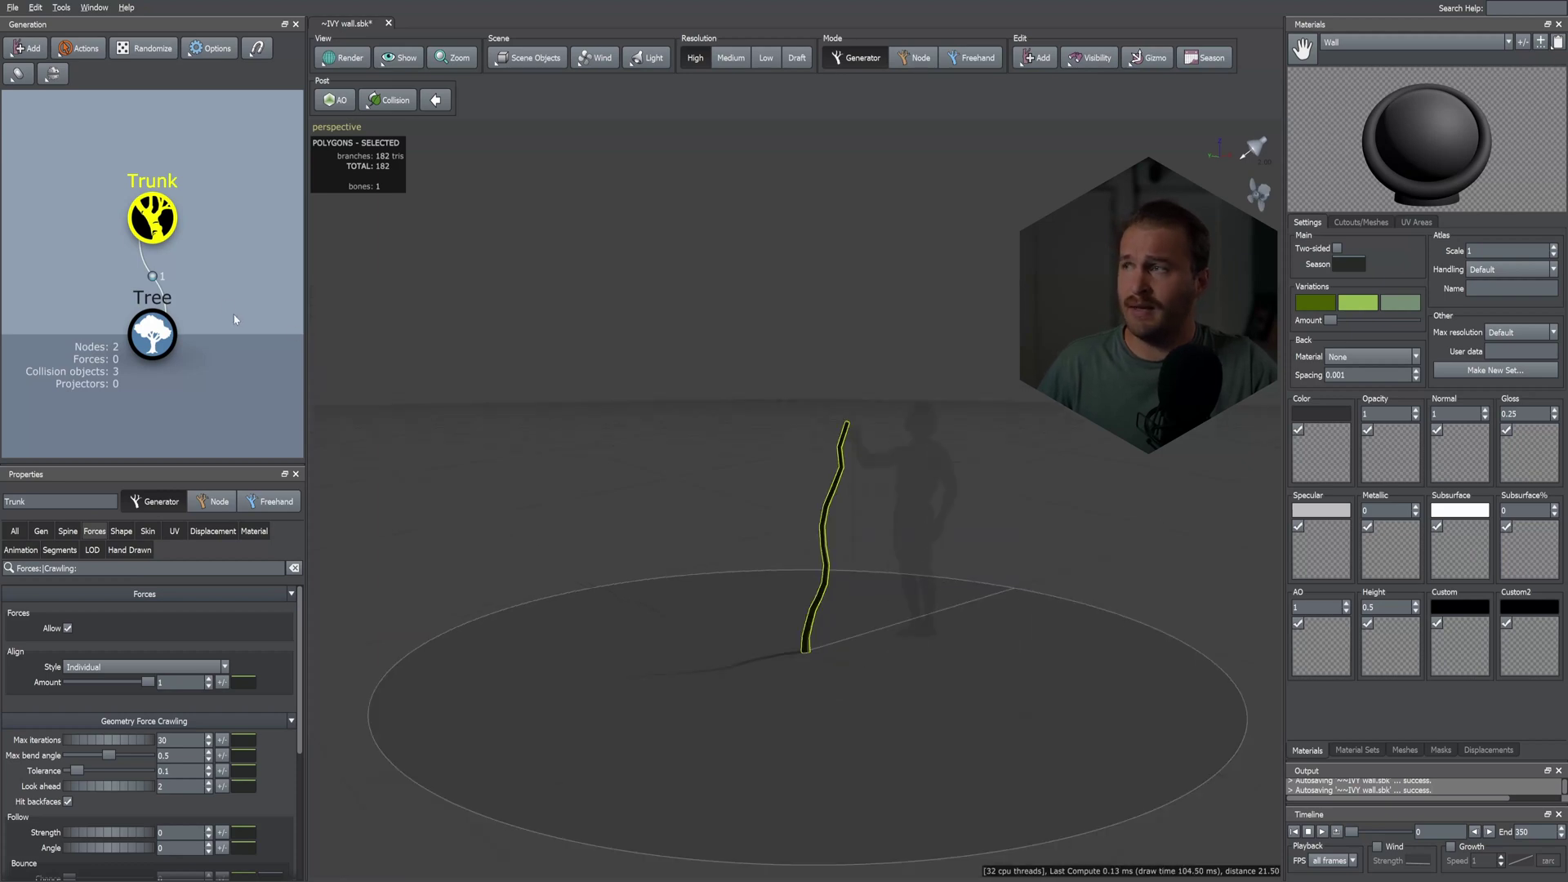
click(199, 336)
click(169, 343)
right_click(686, 614)
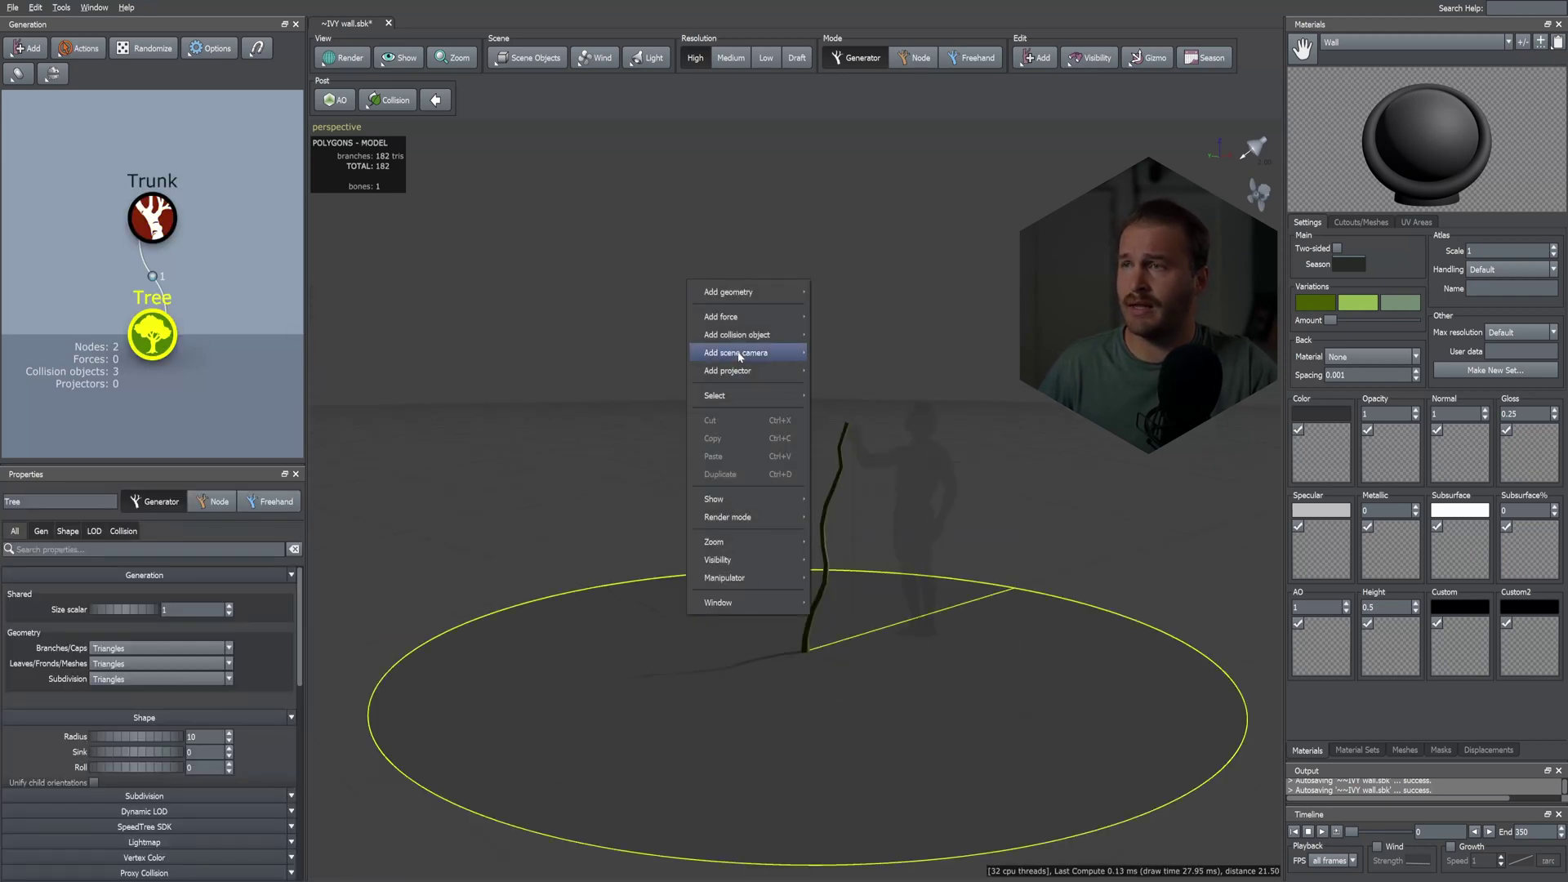
mouse_move(760, 292)
click(836, 292)
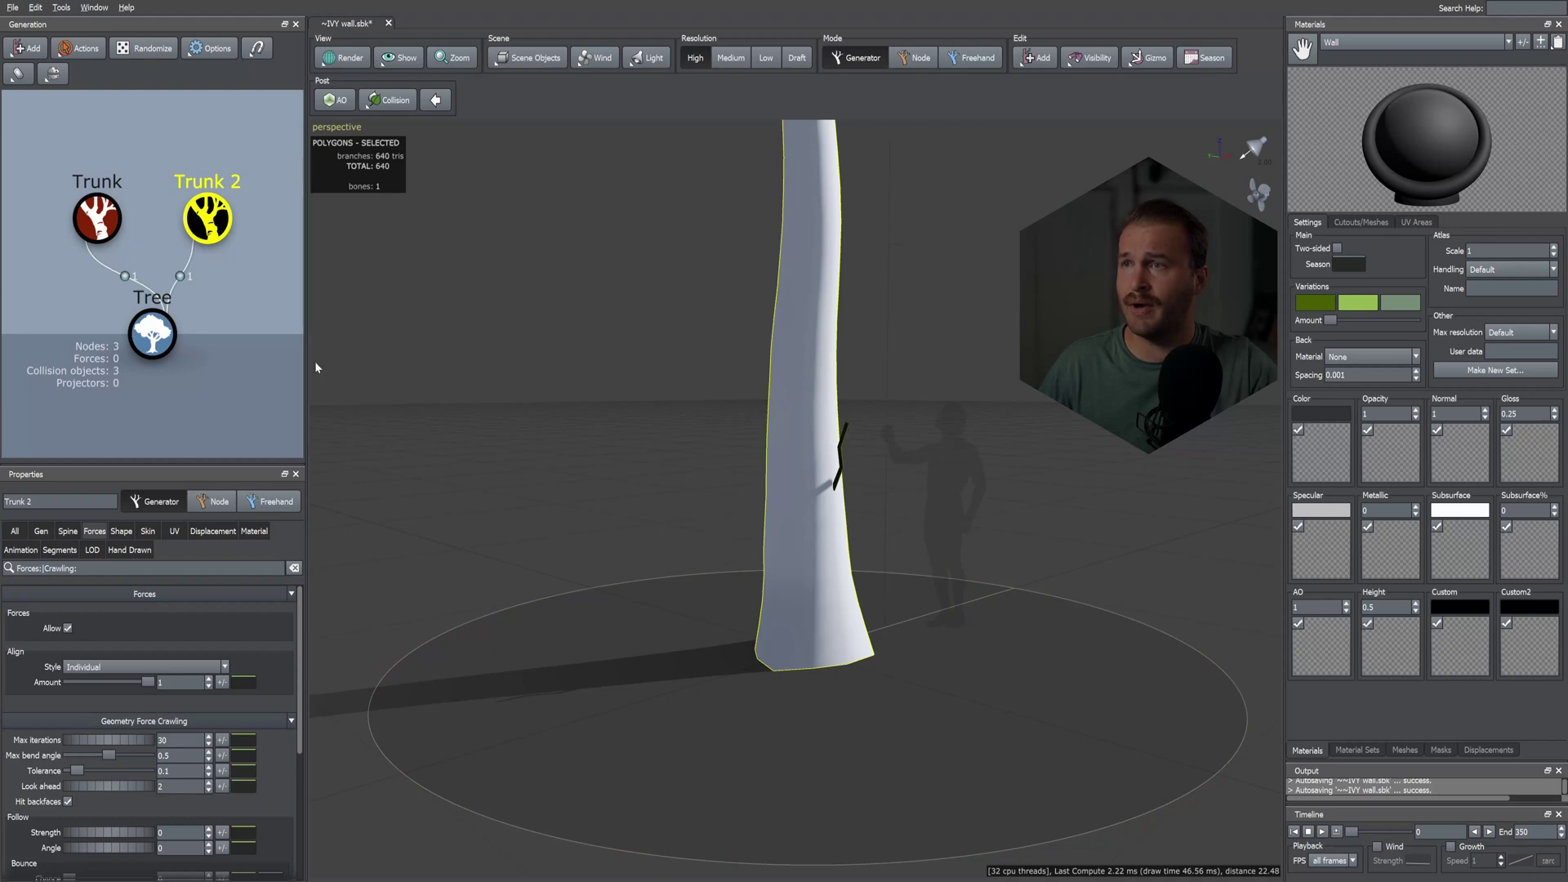
key(Delete)
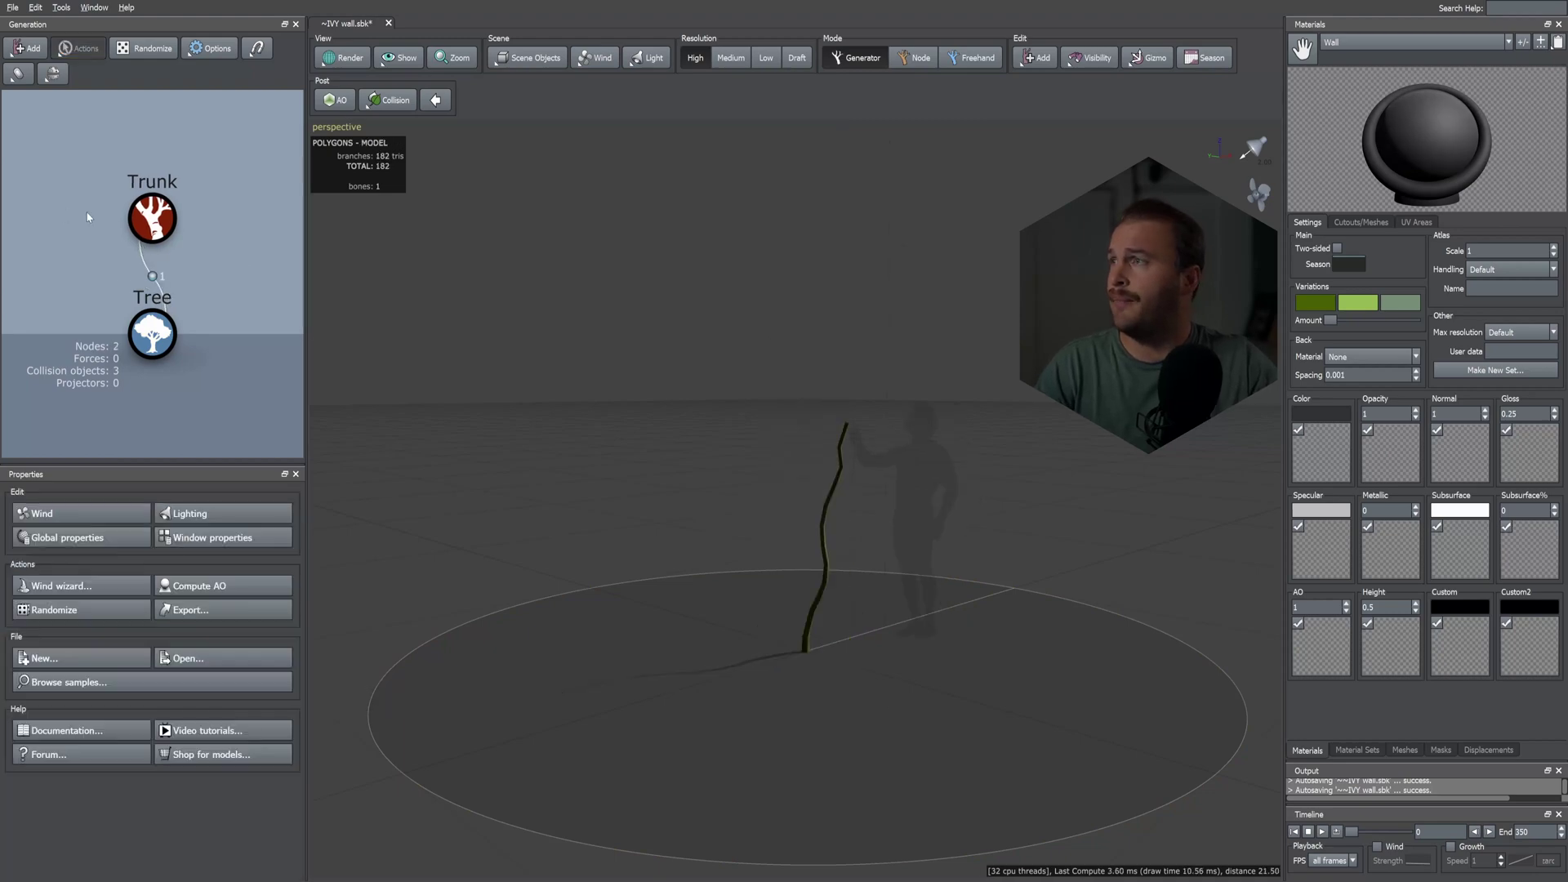
- Select the Trunk generator and set its spine path Amount to 3
click(152, 218)
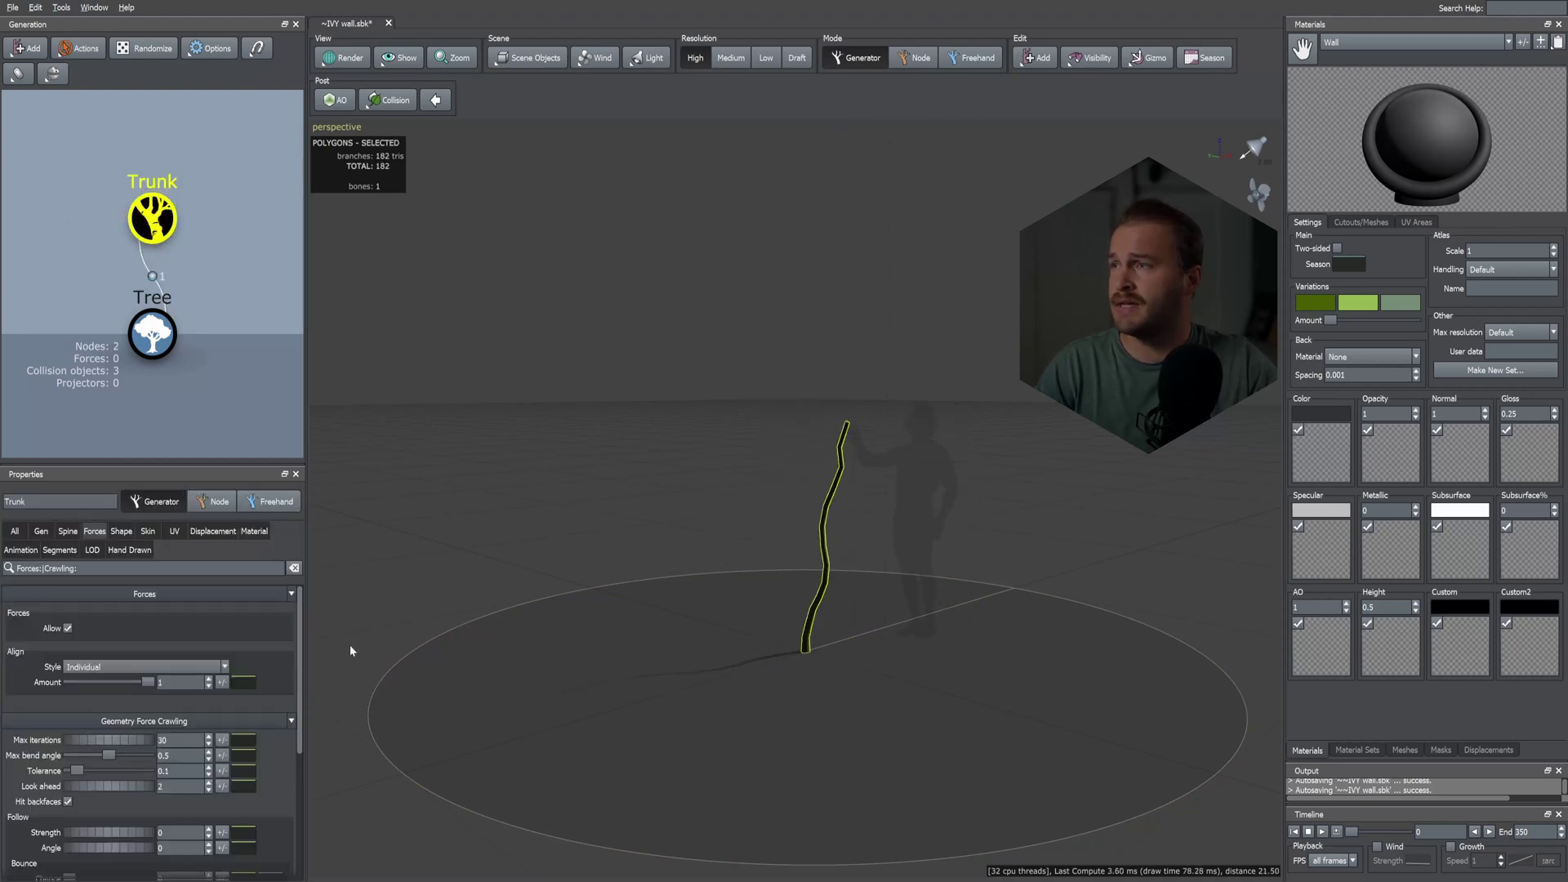
click(155, 533)
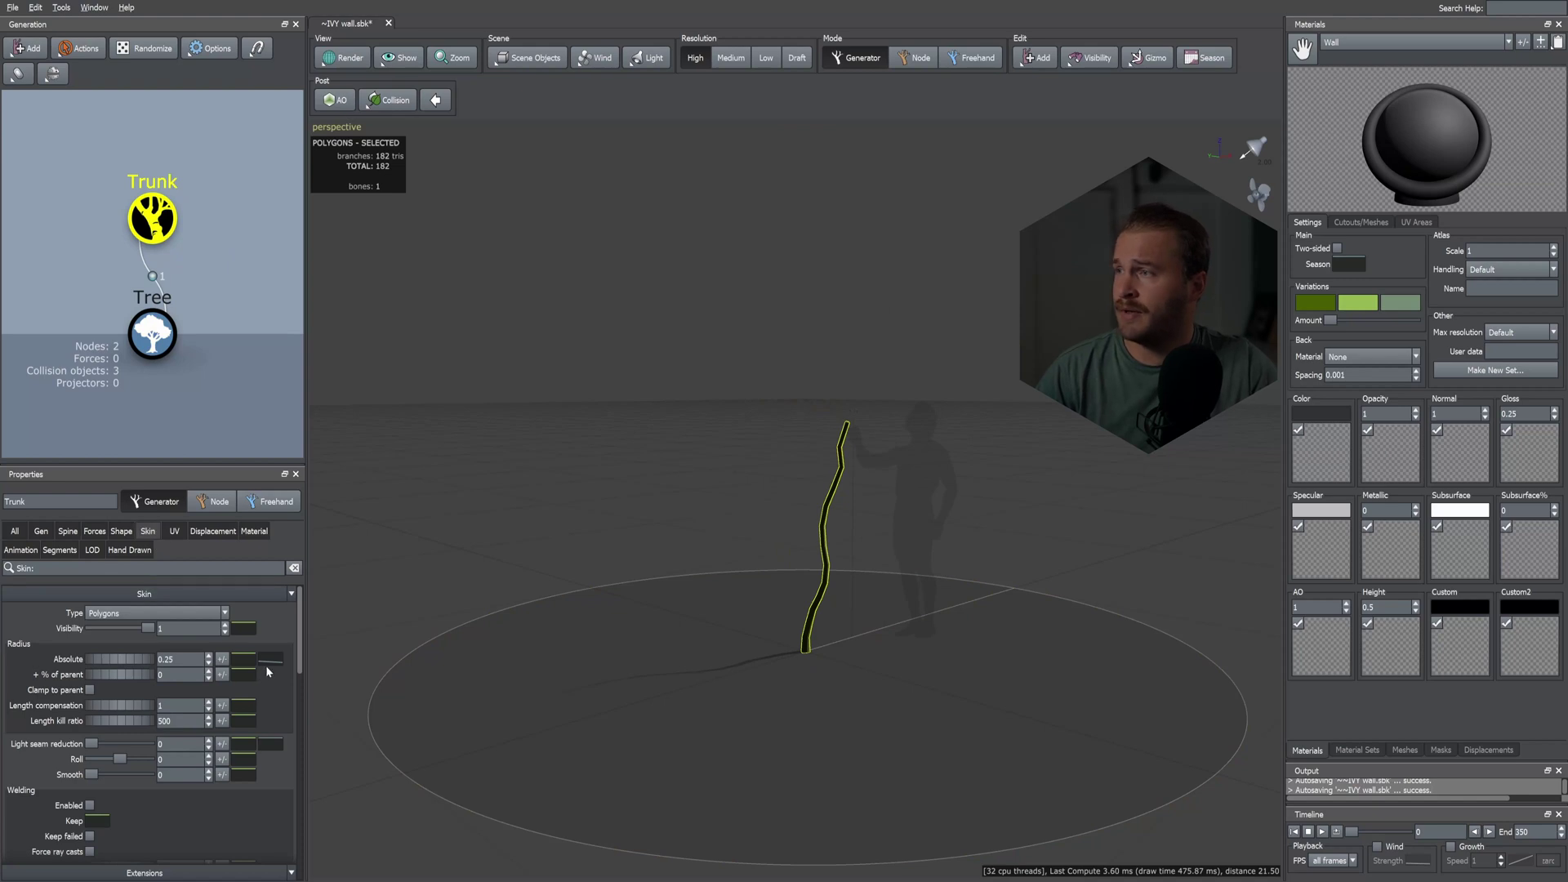
mouse_move(275, 656)
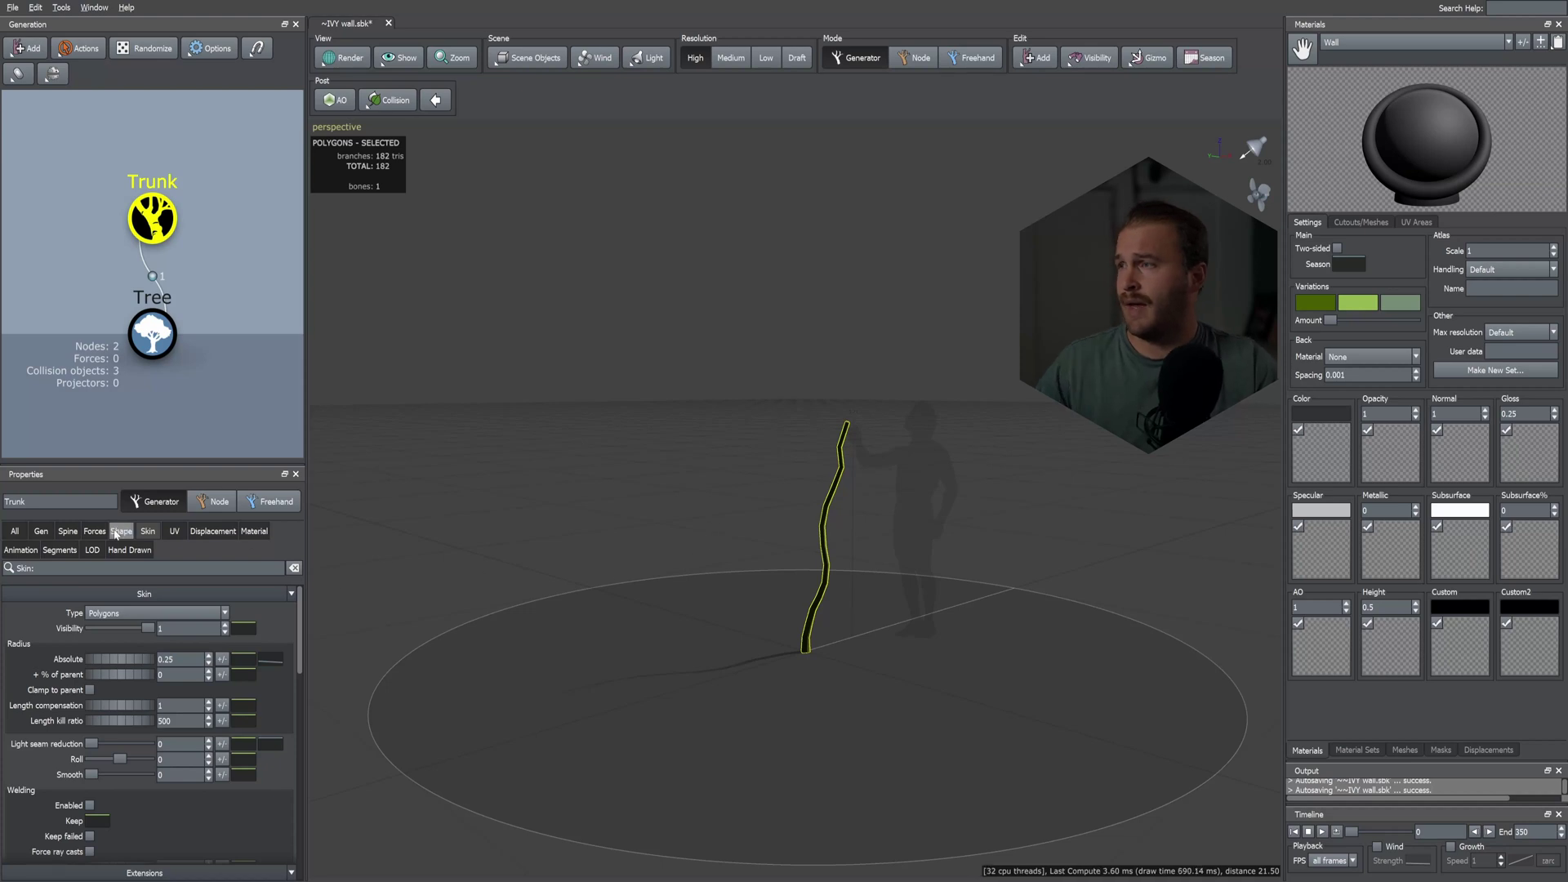
click(68, 531)
drag(300, 631, 297, 732)
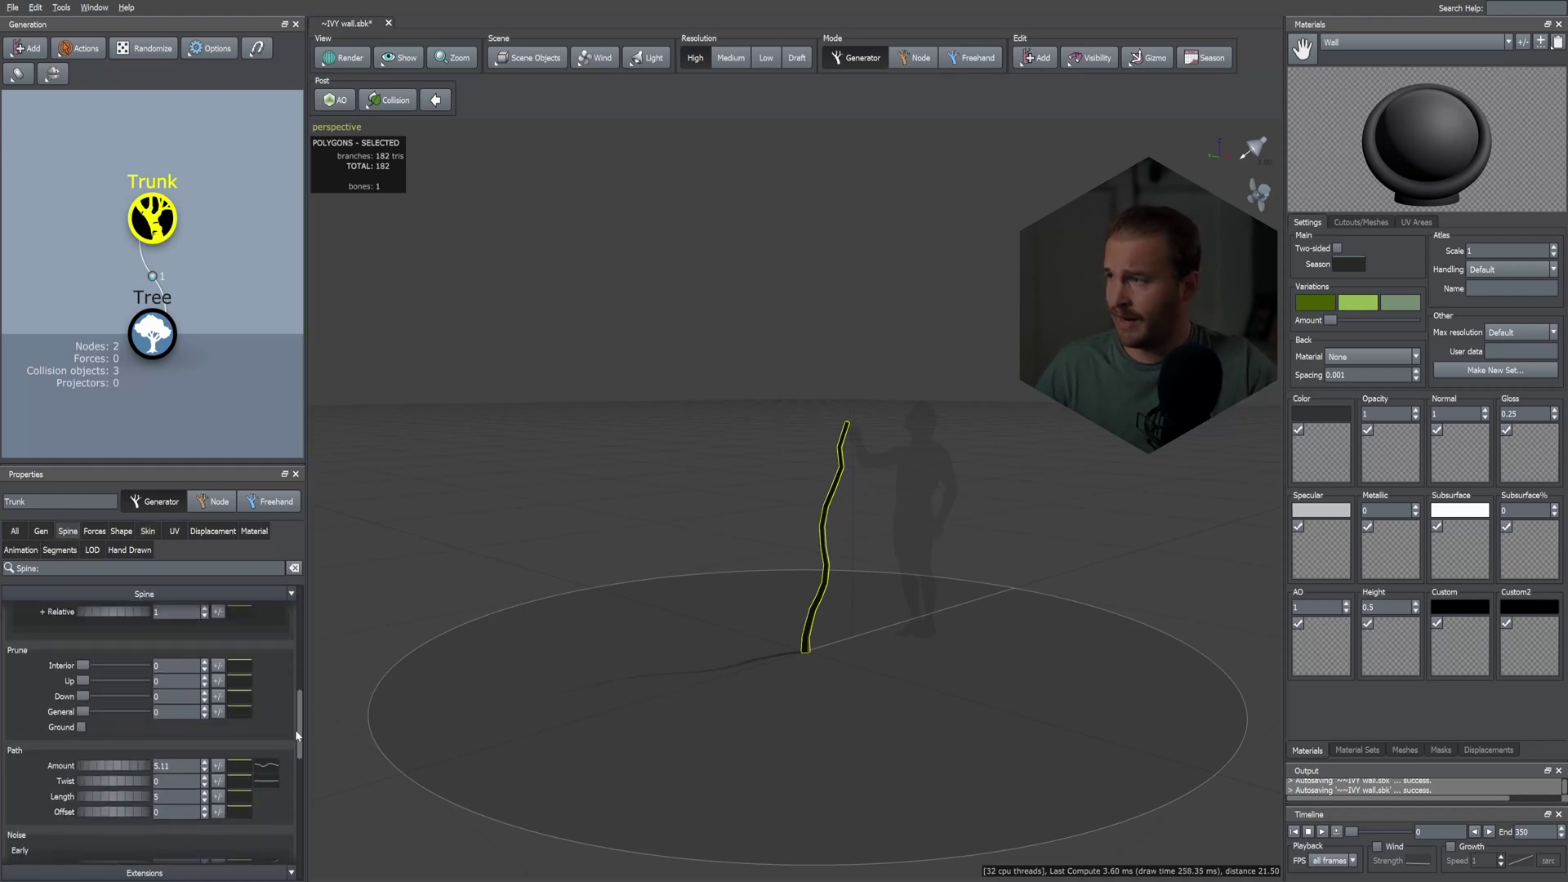
click(271, 768)
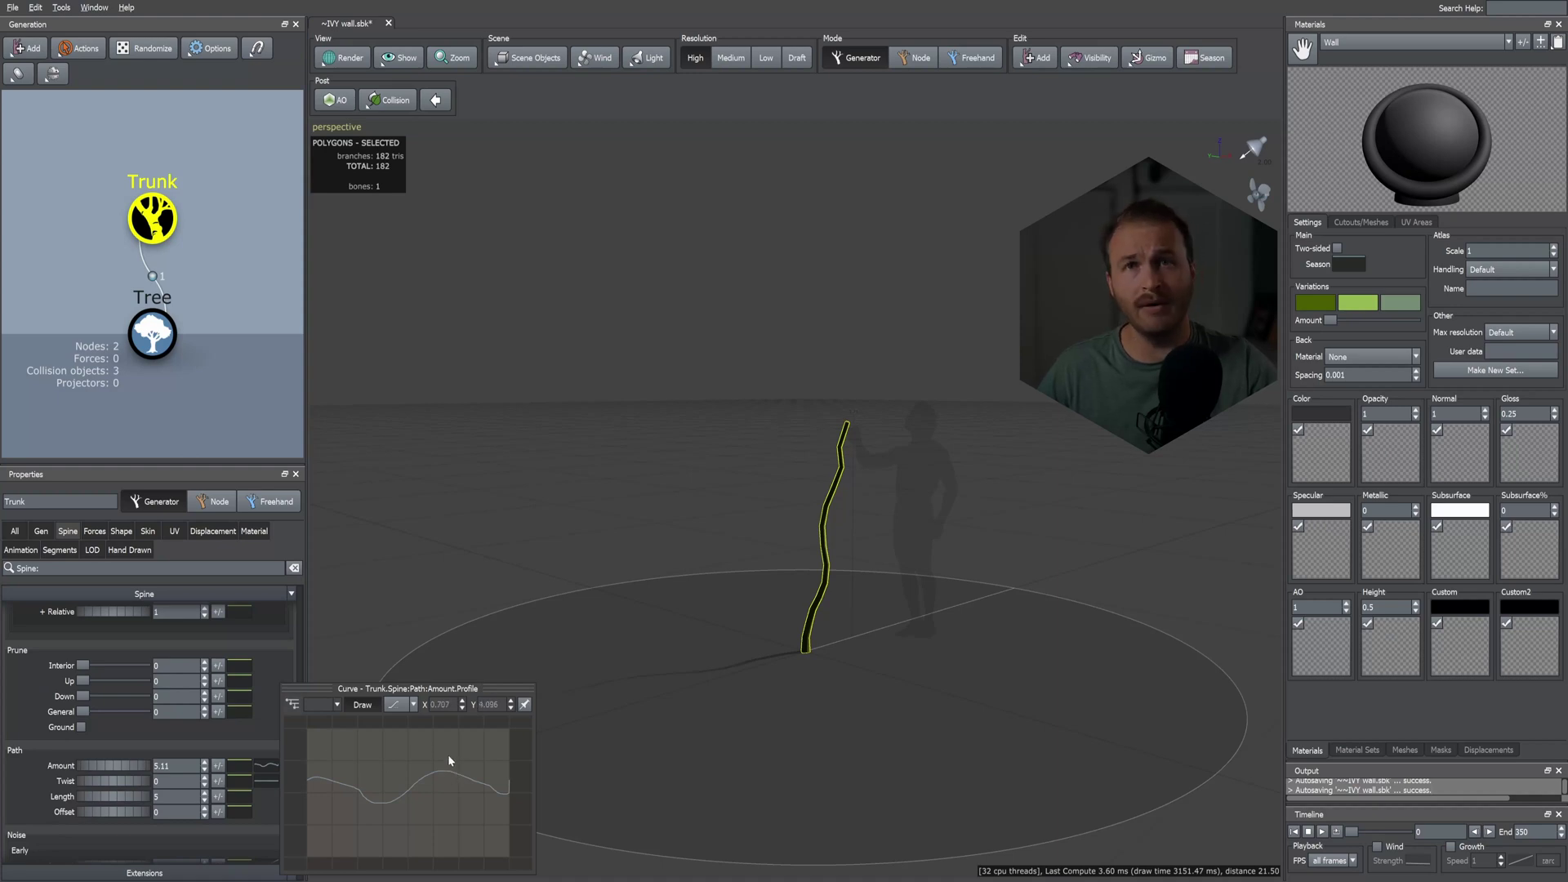
click(180, 768)
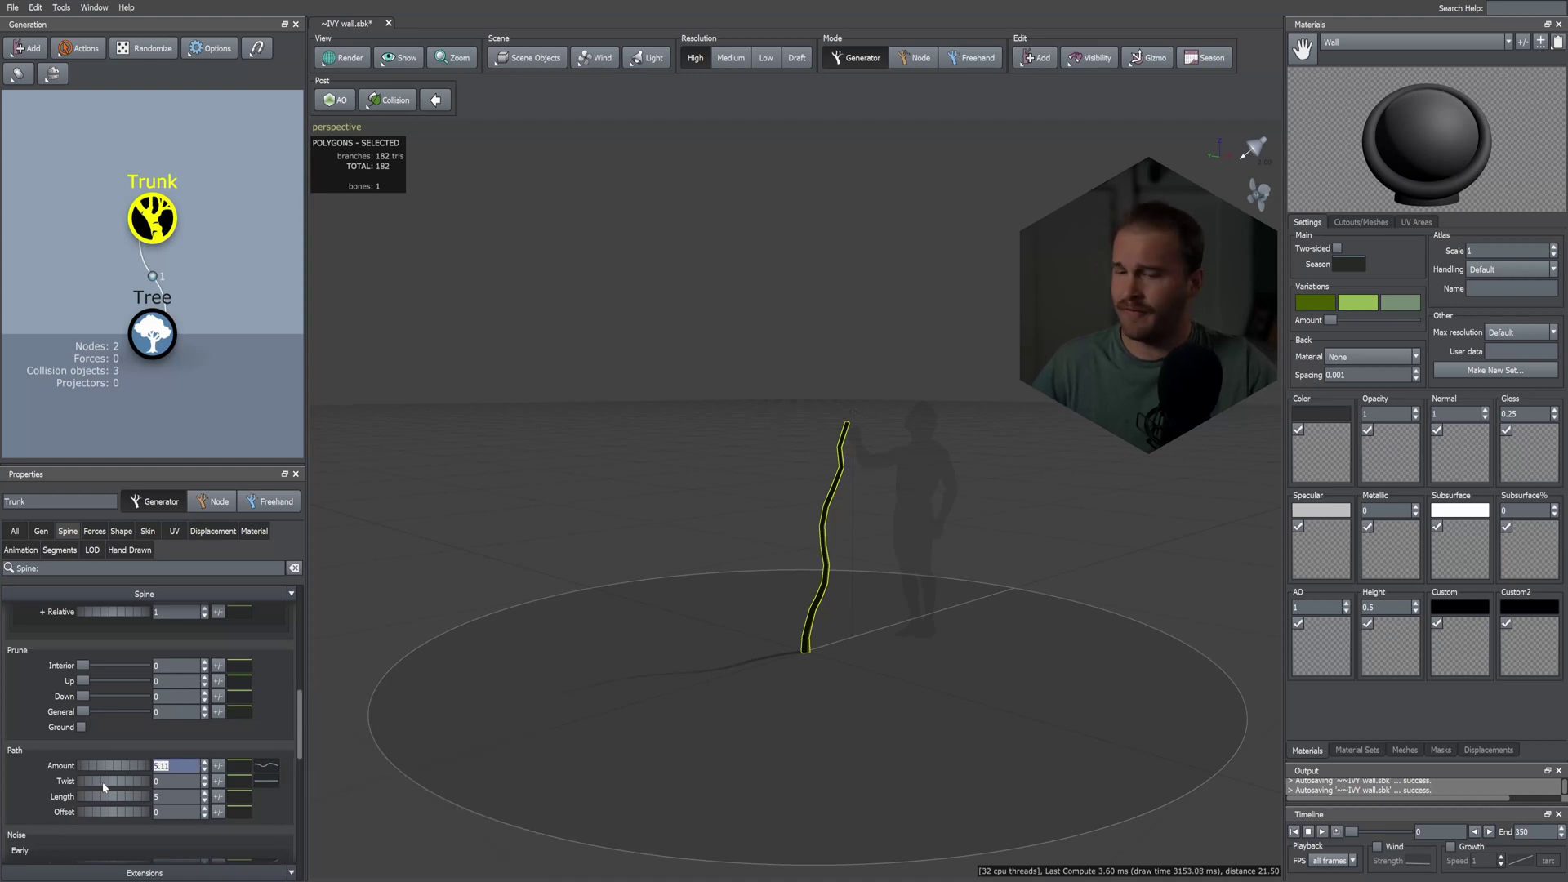
text(53)
key(Return)
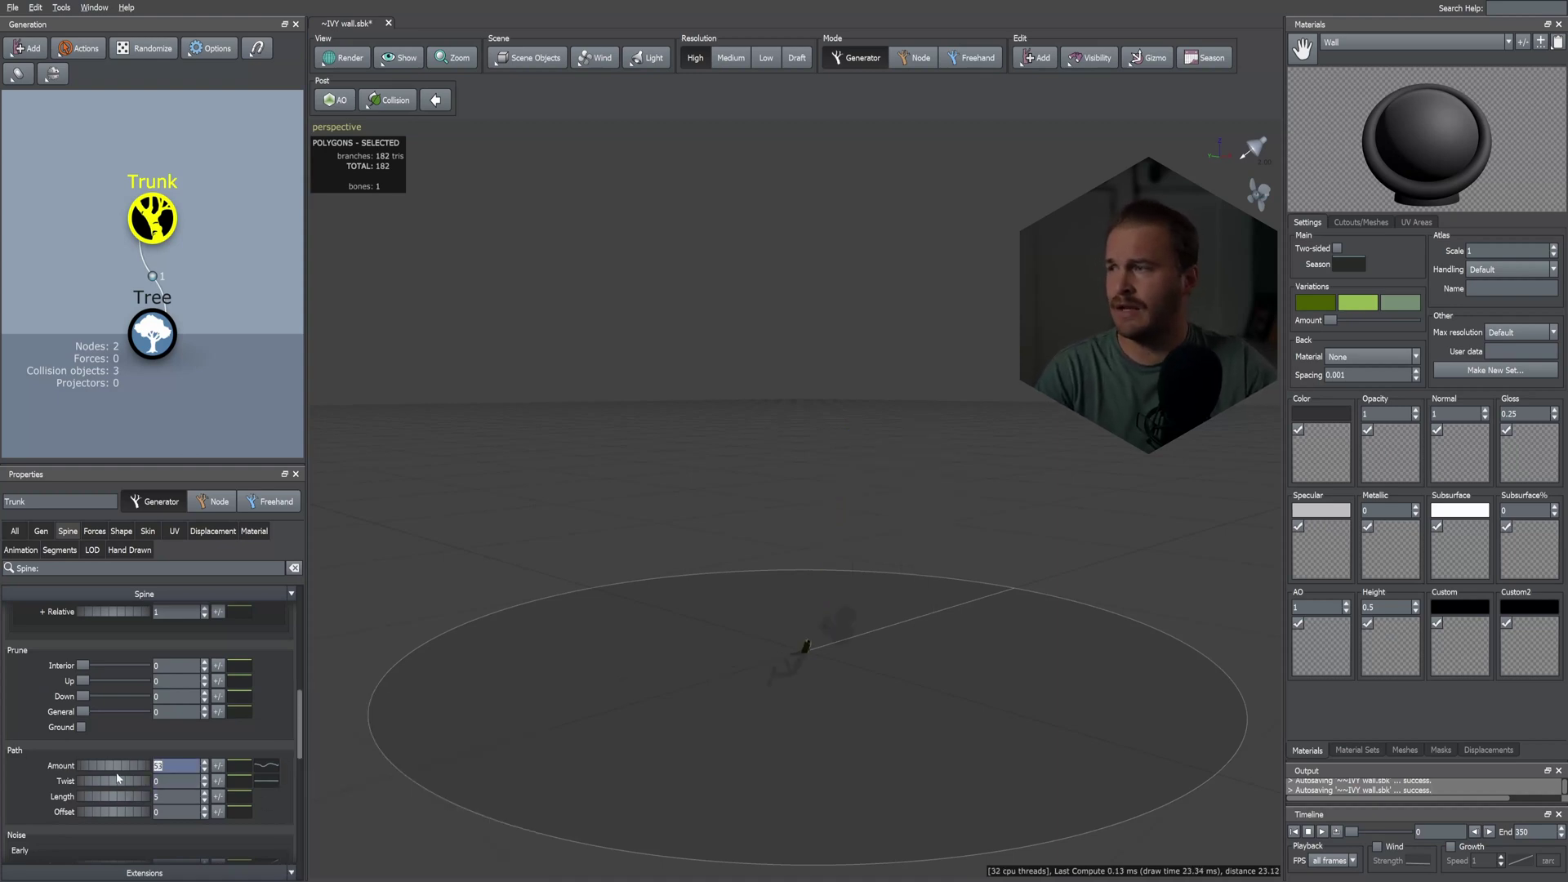
click(640, 545)
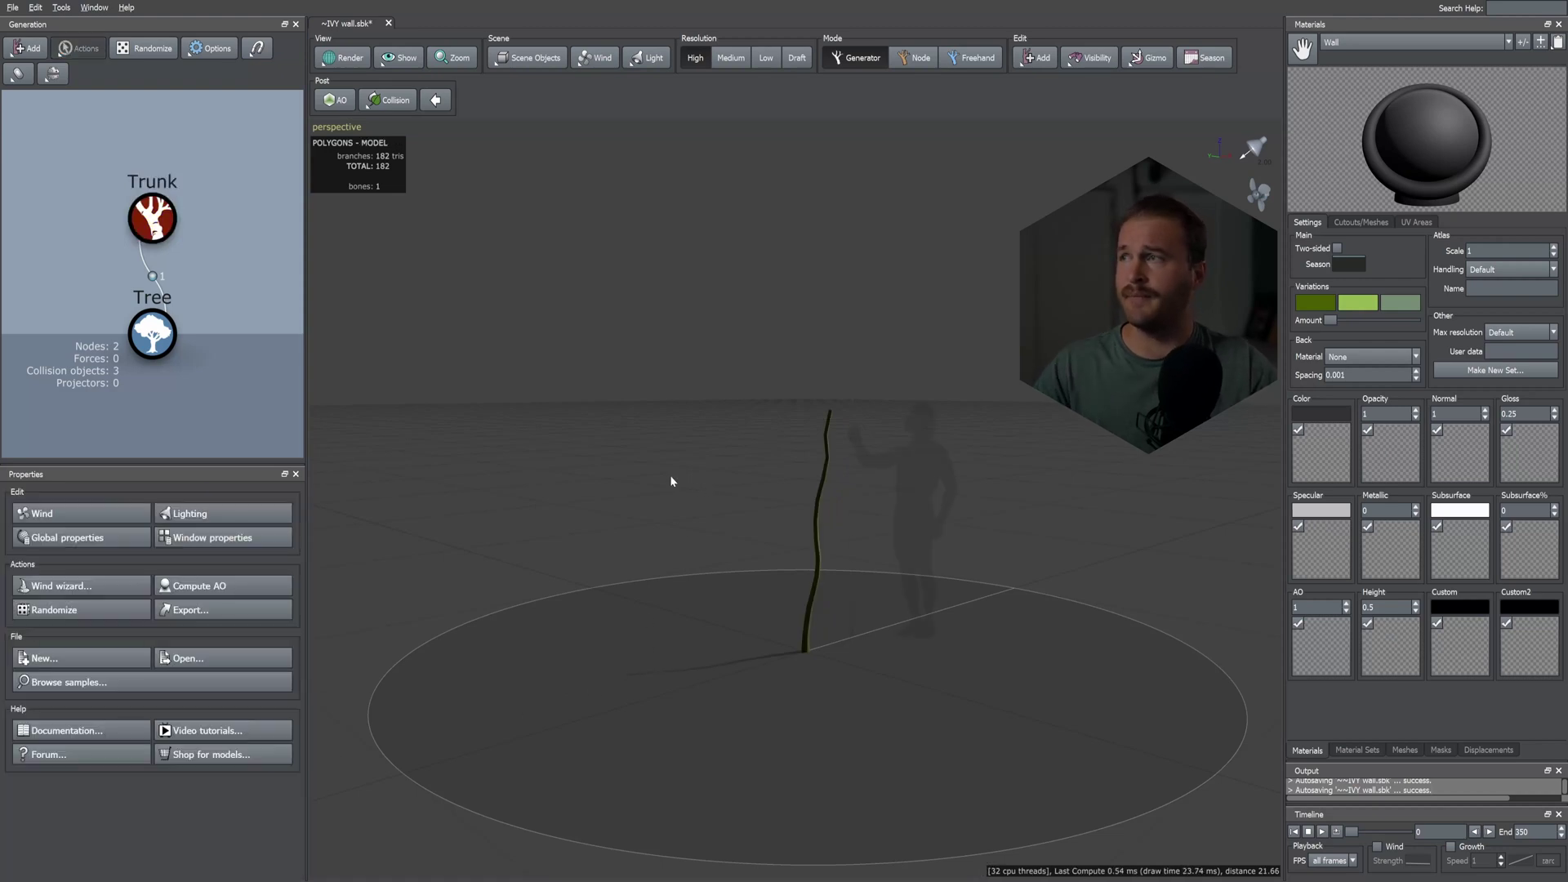
- Reselect the Trunk generator and display Mesh 5, the wall model, among the mesh assets
click(152, 218)
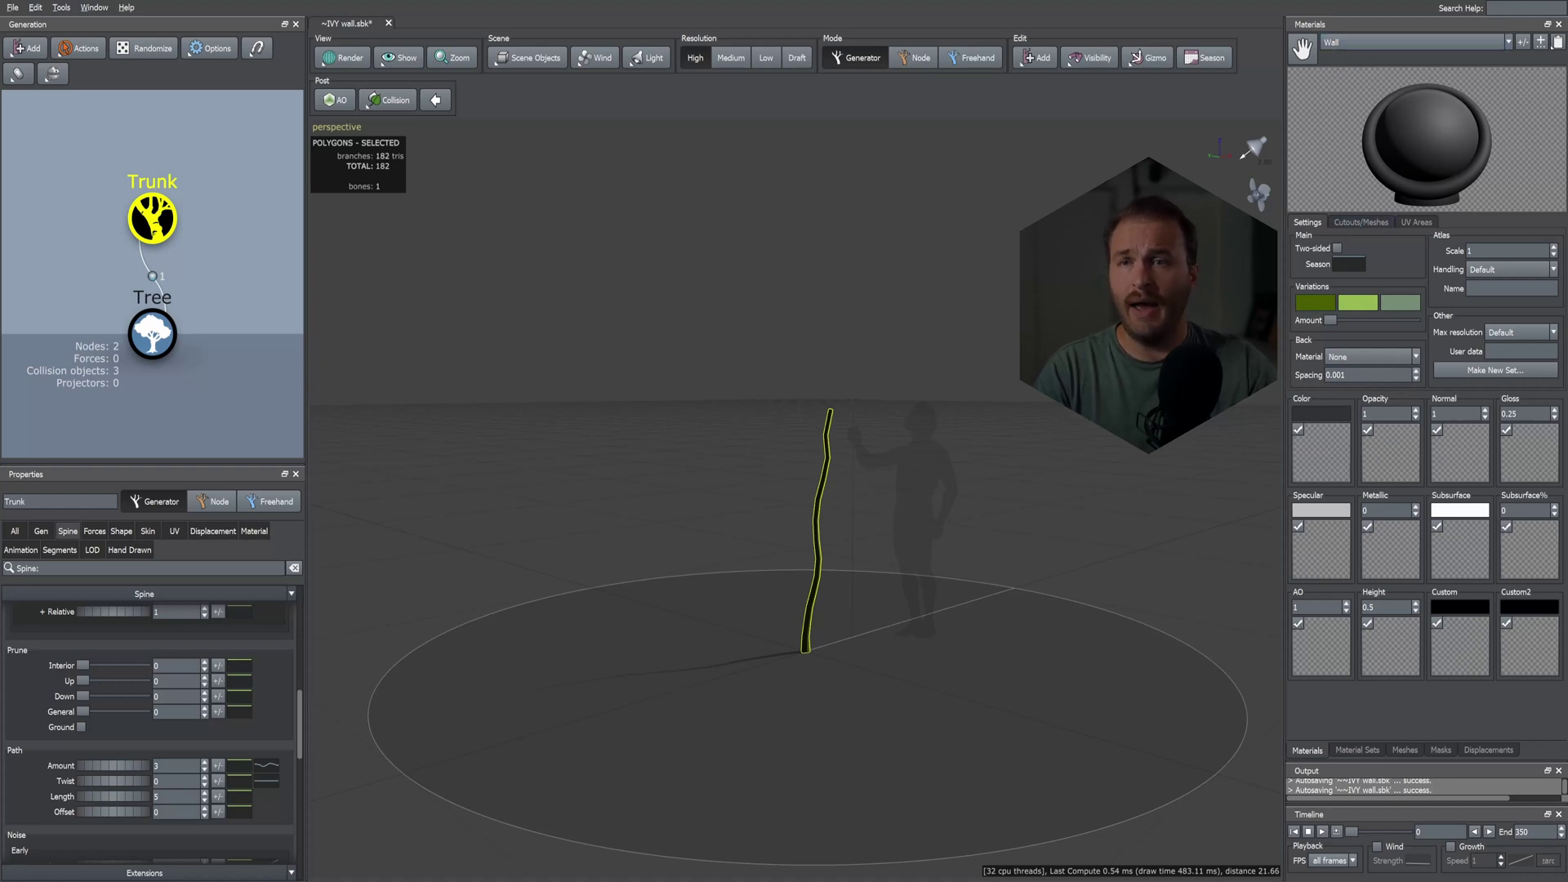
click(1407, 750)
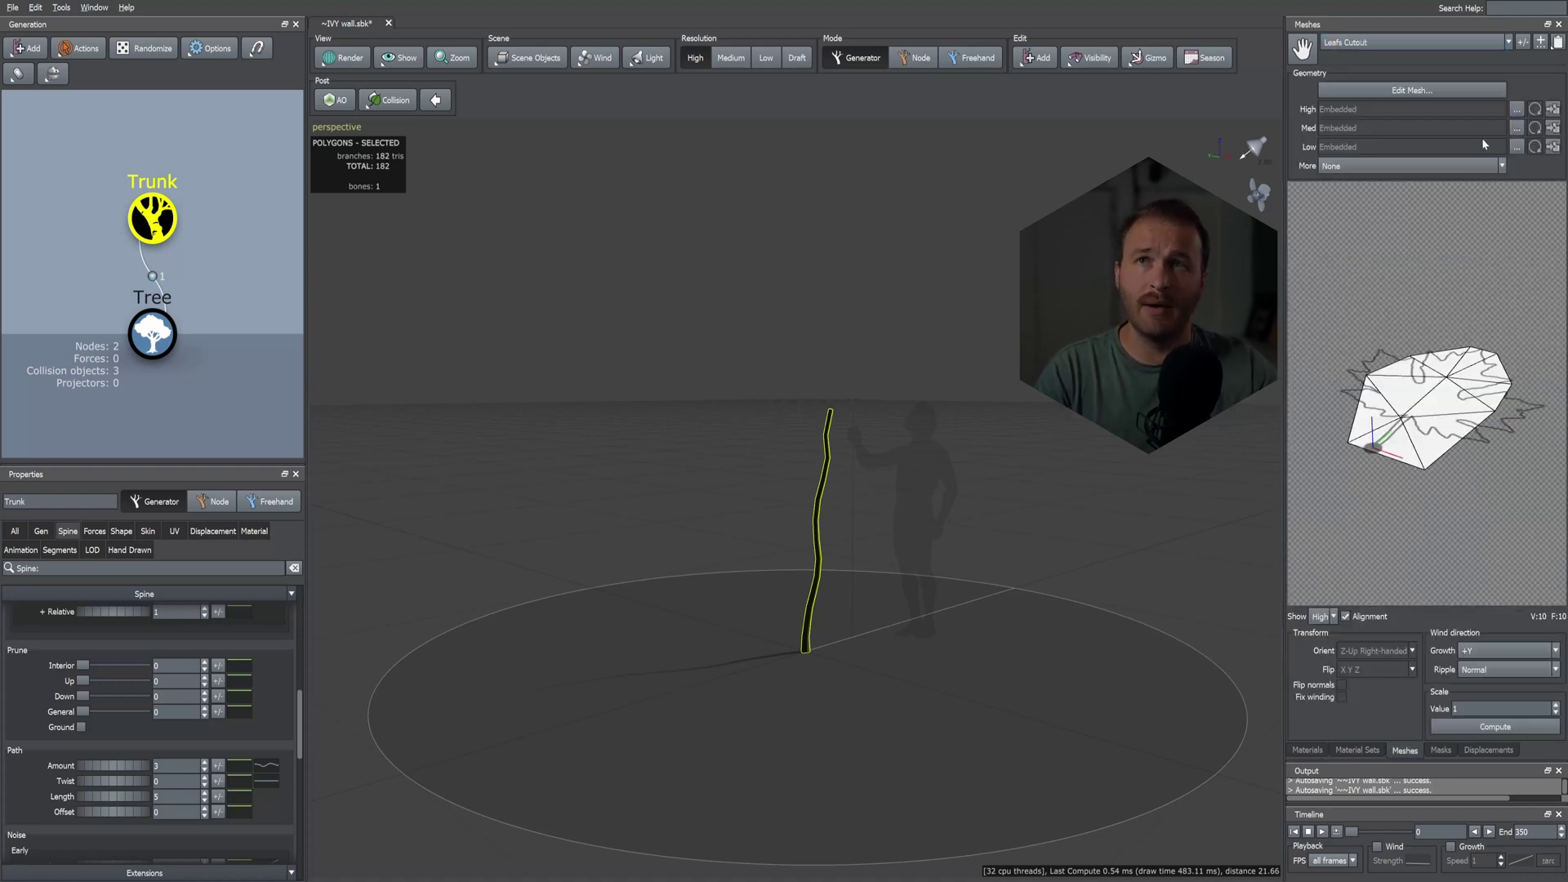
click(1507, 42)
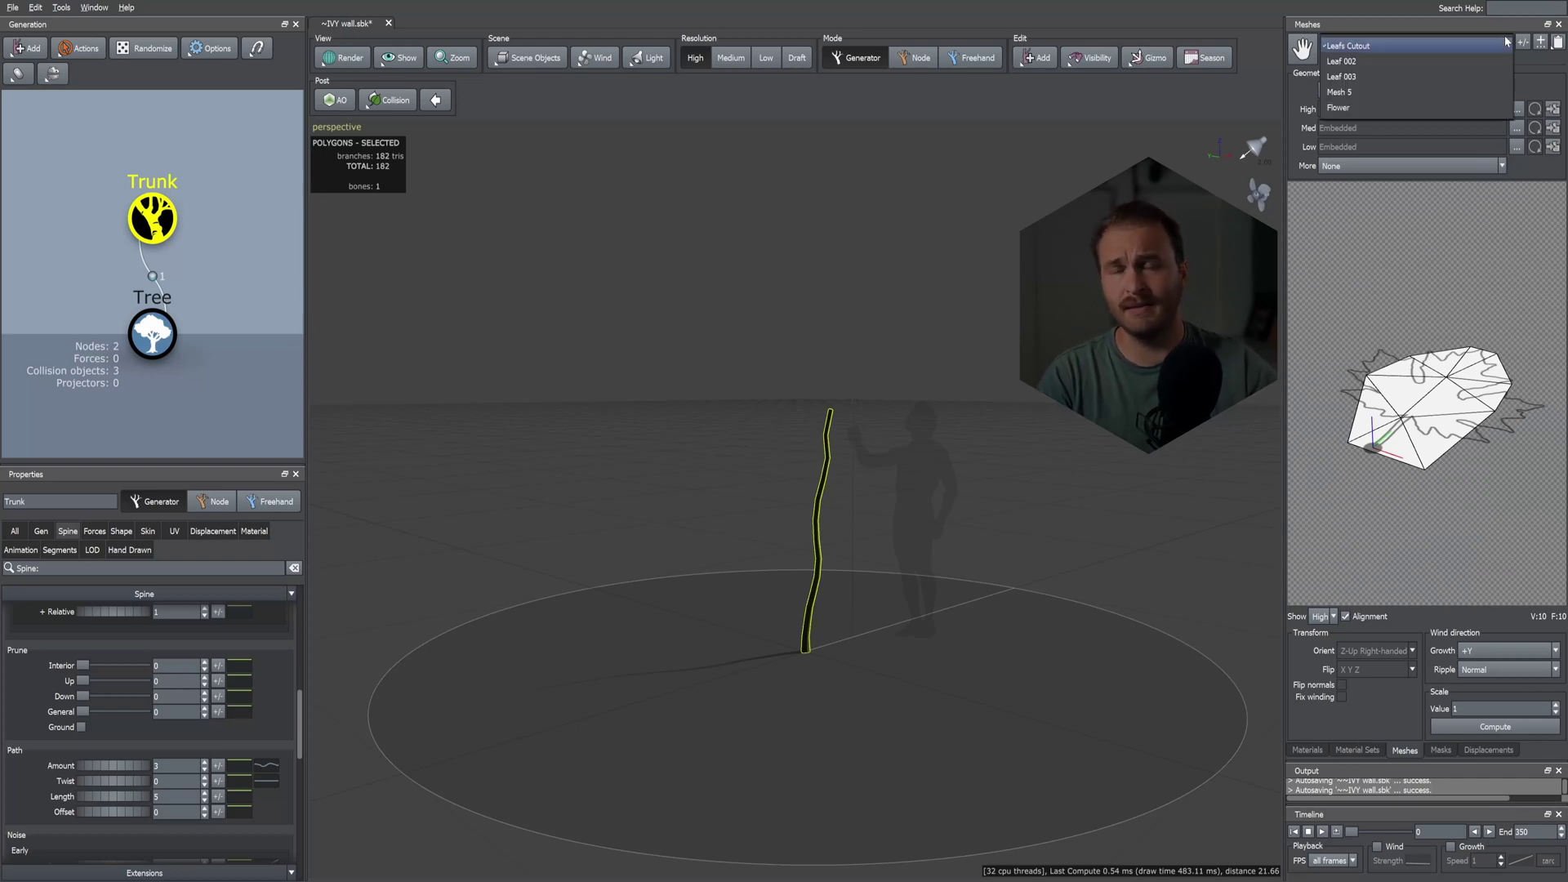
click(1352, 92)
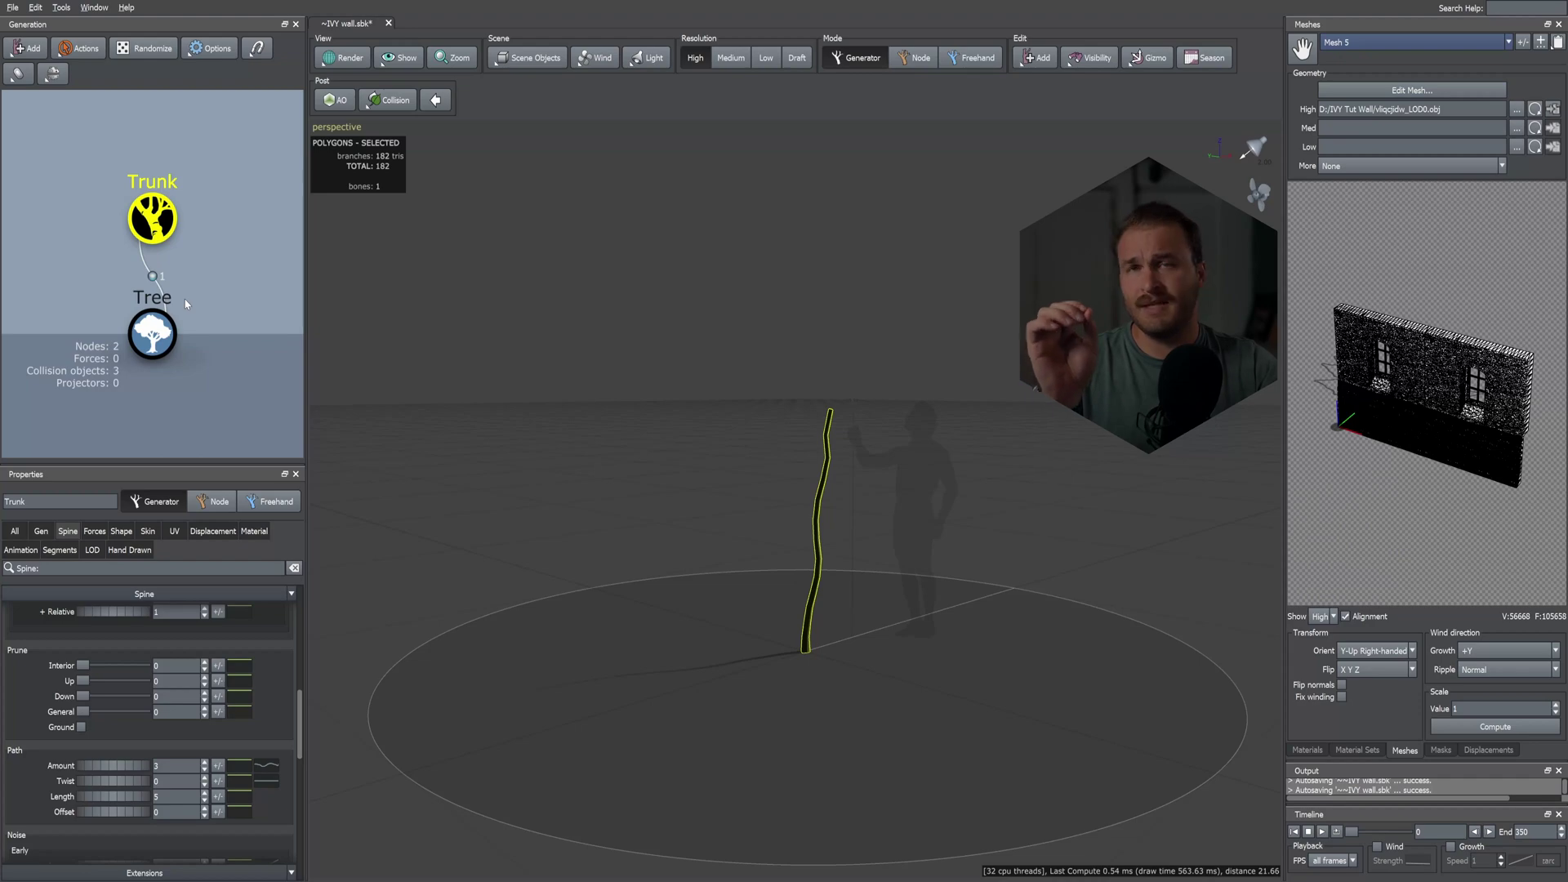
- Add a Geometry force that uses Mesh 5 while the Trunk generator is selected
right_click(152, 227)
right_click(703, 529)
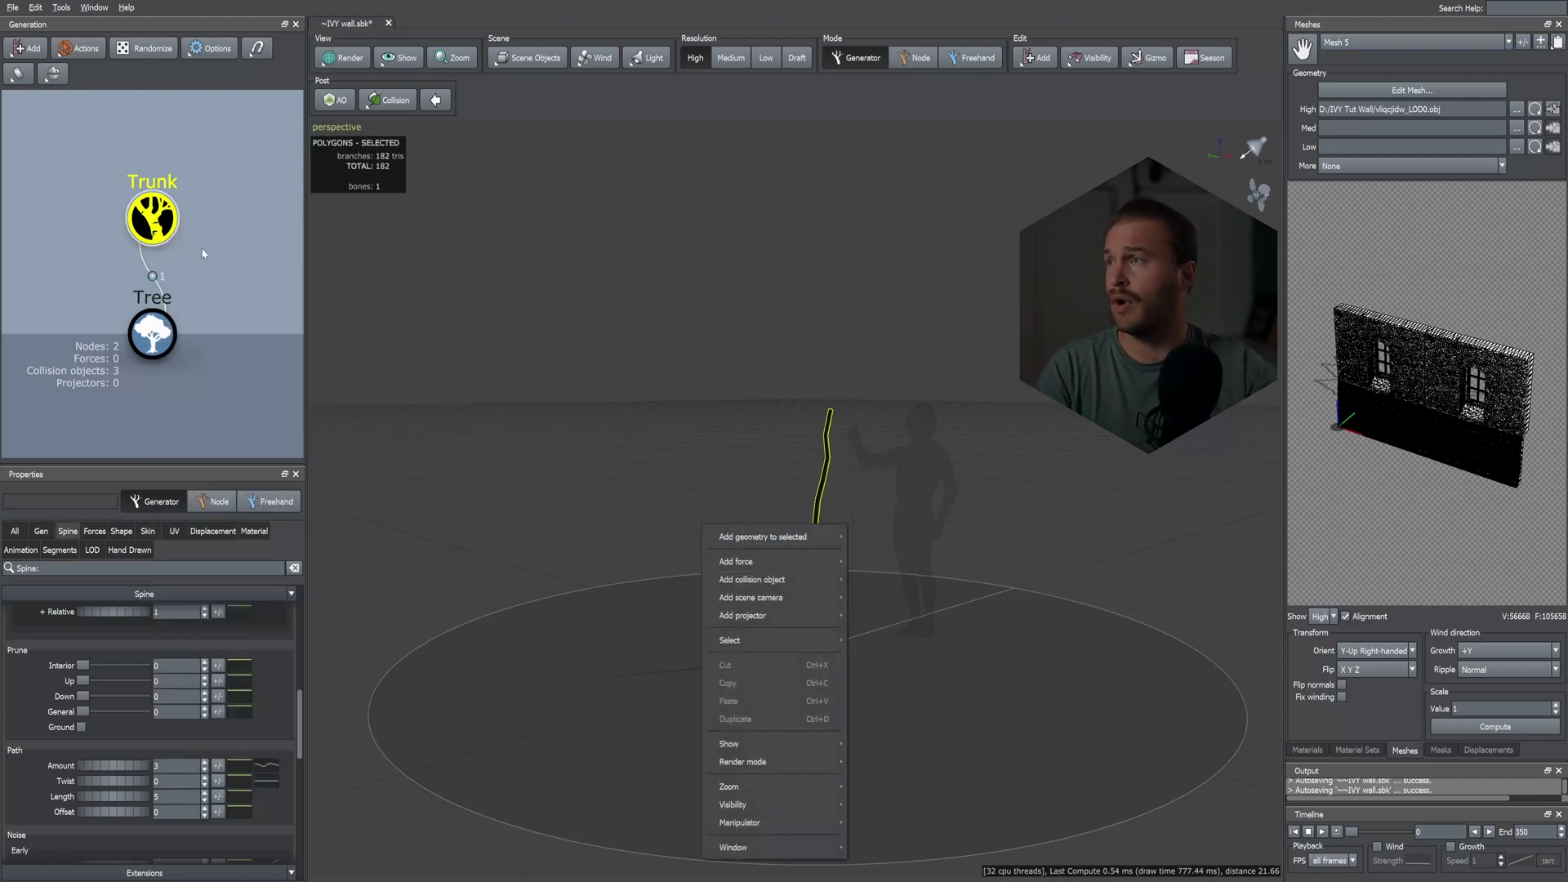
click(161, 222)
right_click(737, 542)
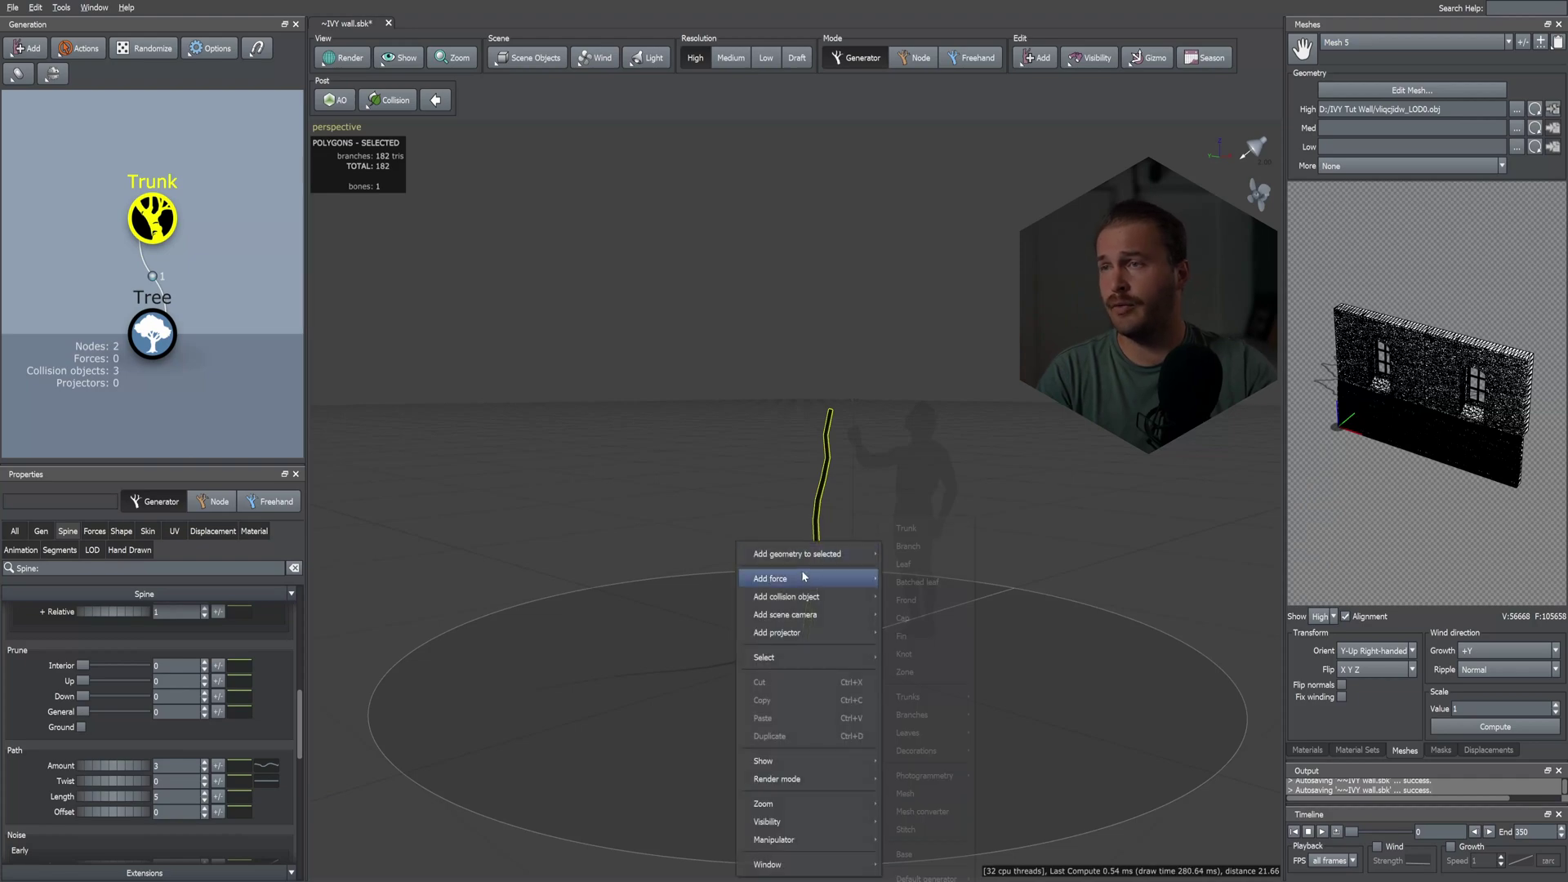
mouse_move(943, 758)
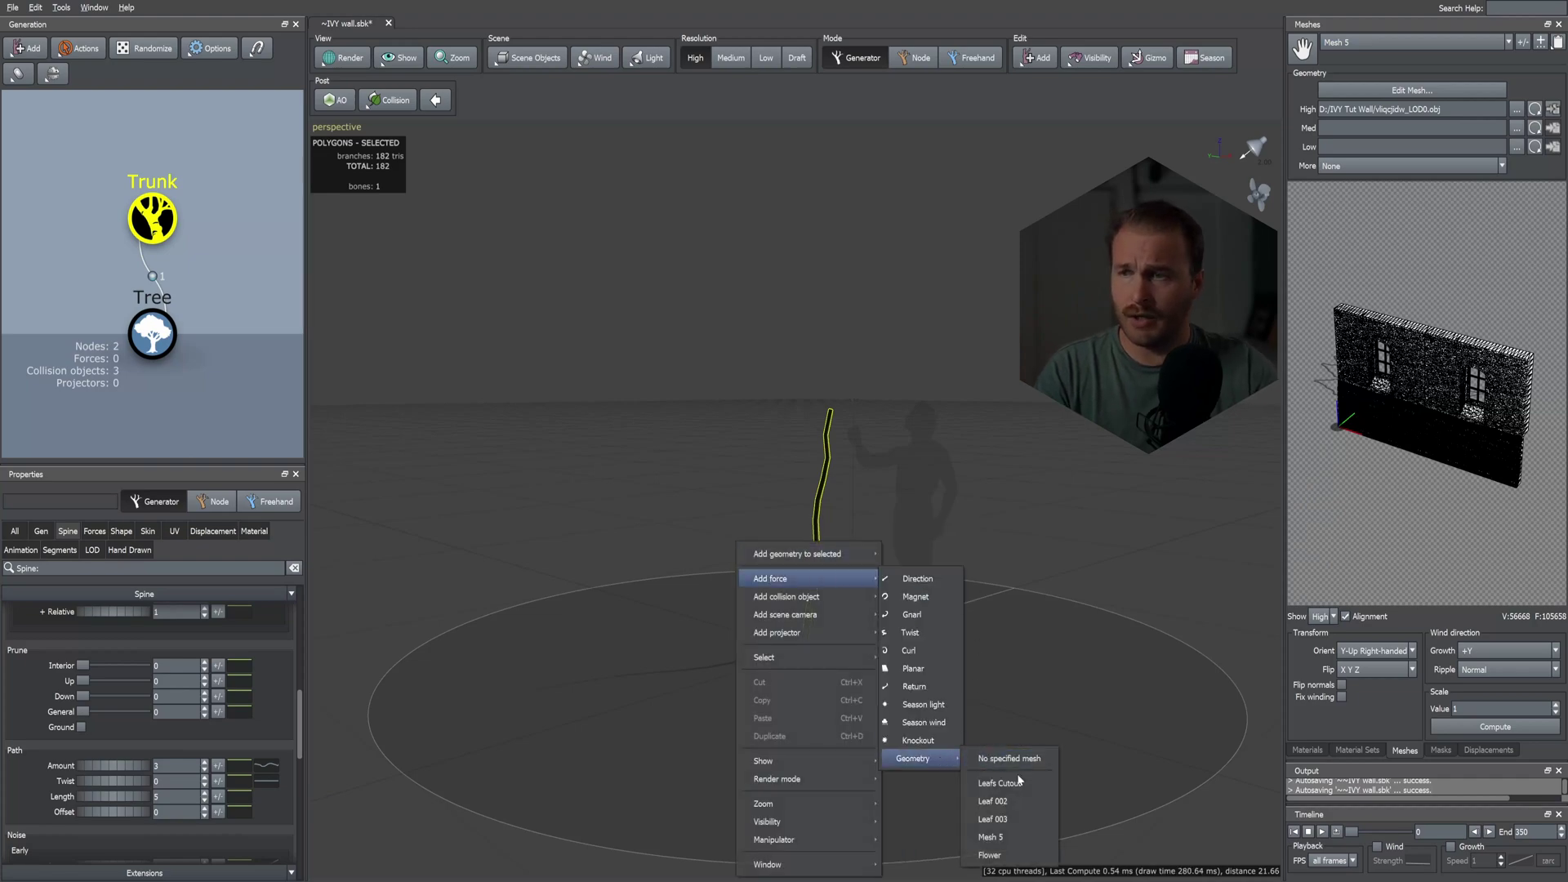
click(991, 838)
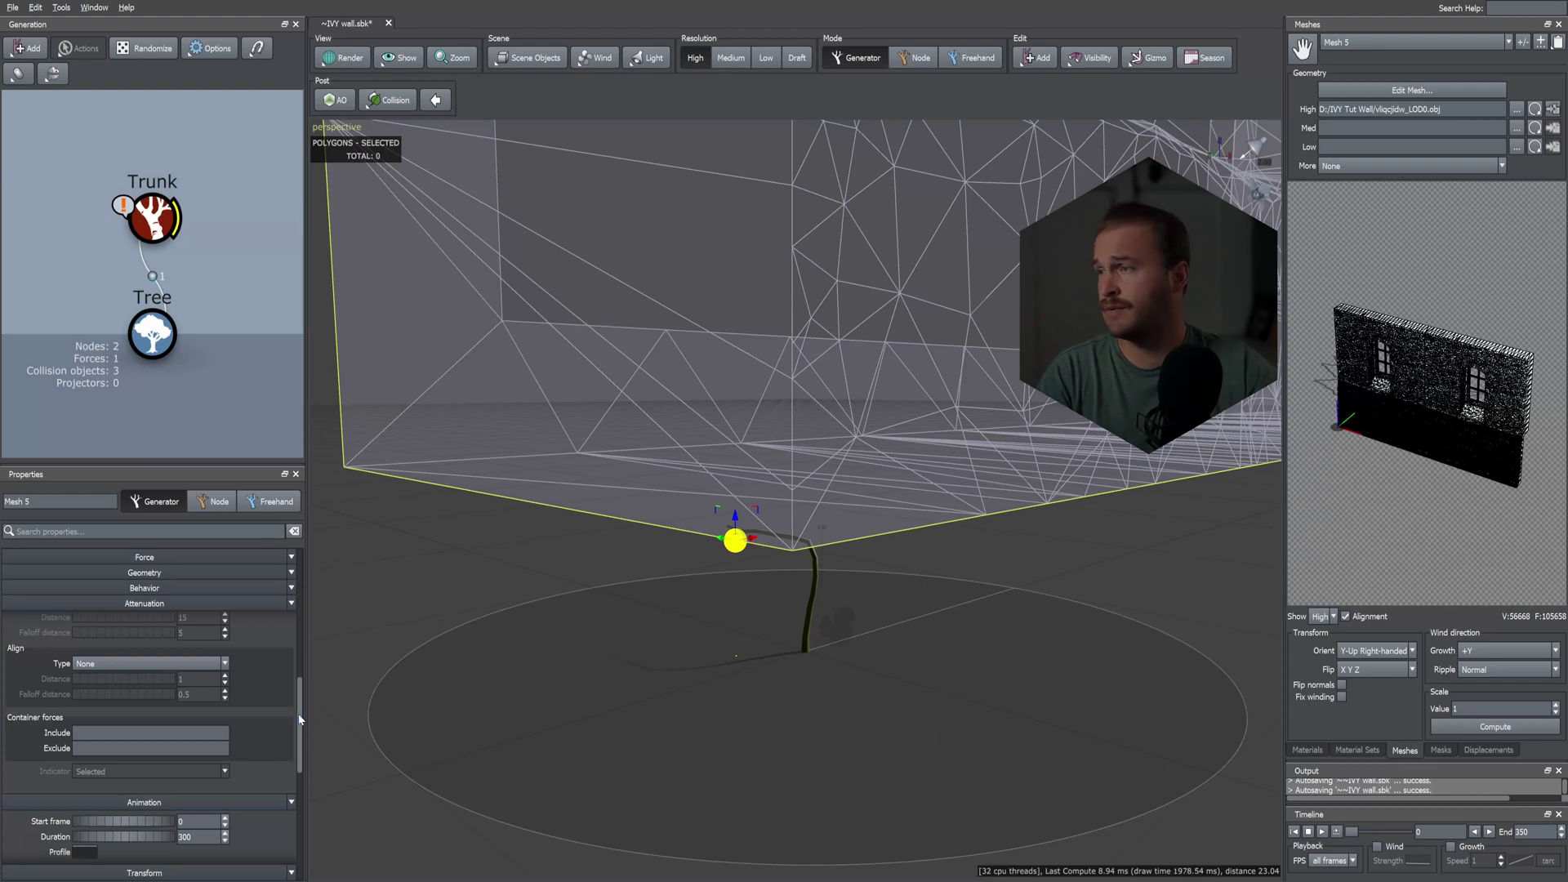
- Set the Mesh 5 force's uniform scale to 0.03 and move the wall so the trunk grows in front of its middle
drag(300, 719, 302, 834)
click(197, 757)
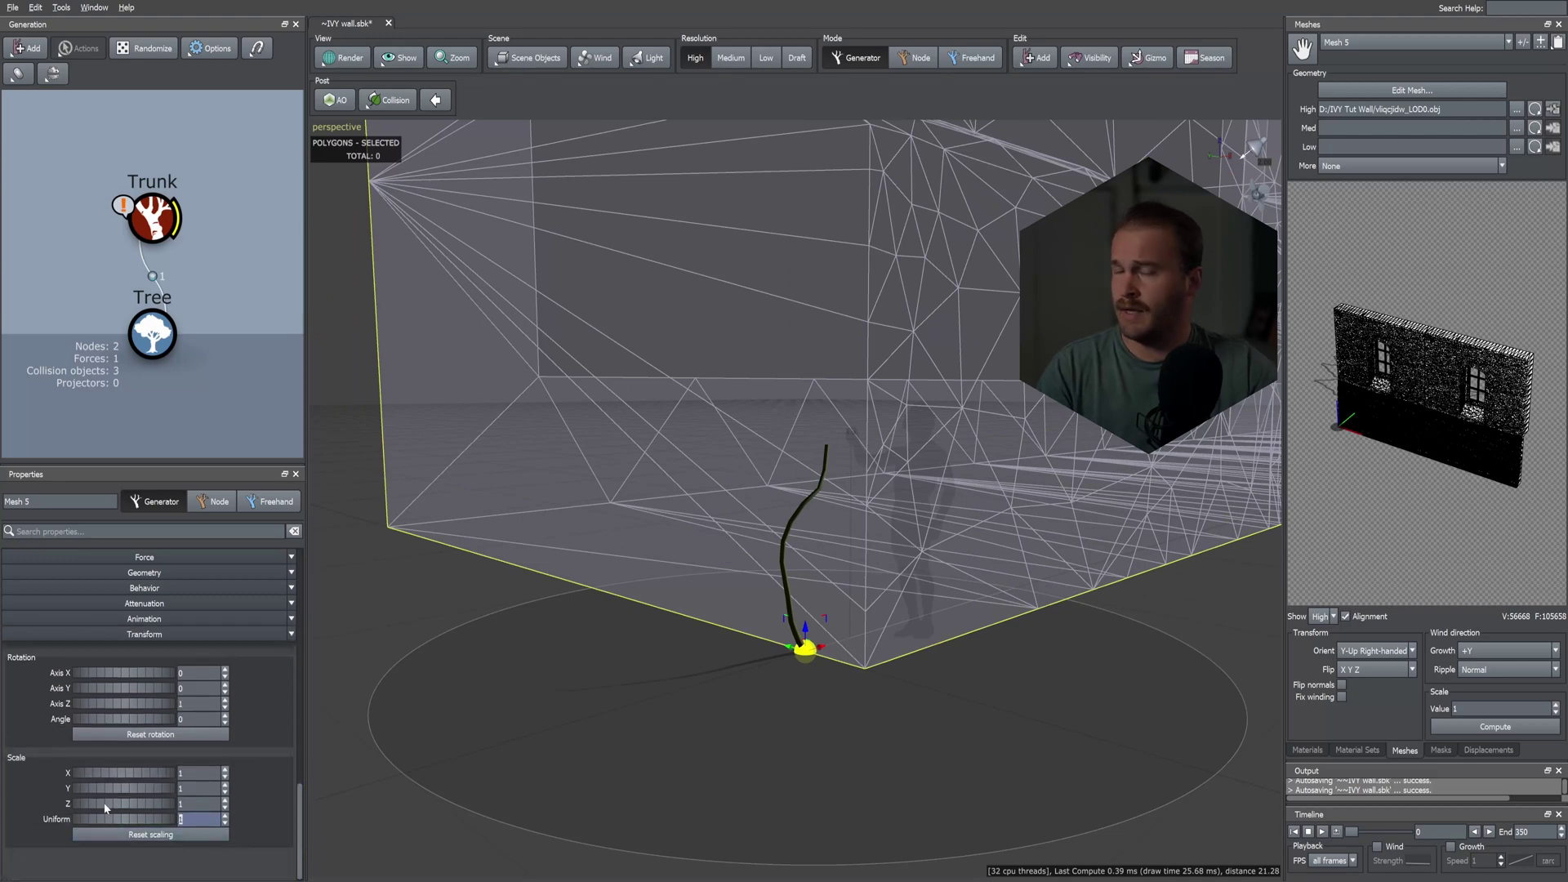
text(0.0)
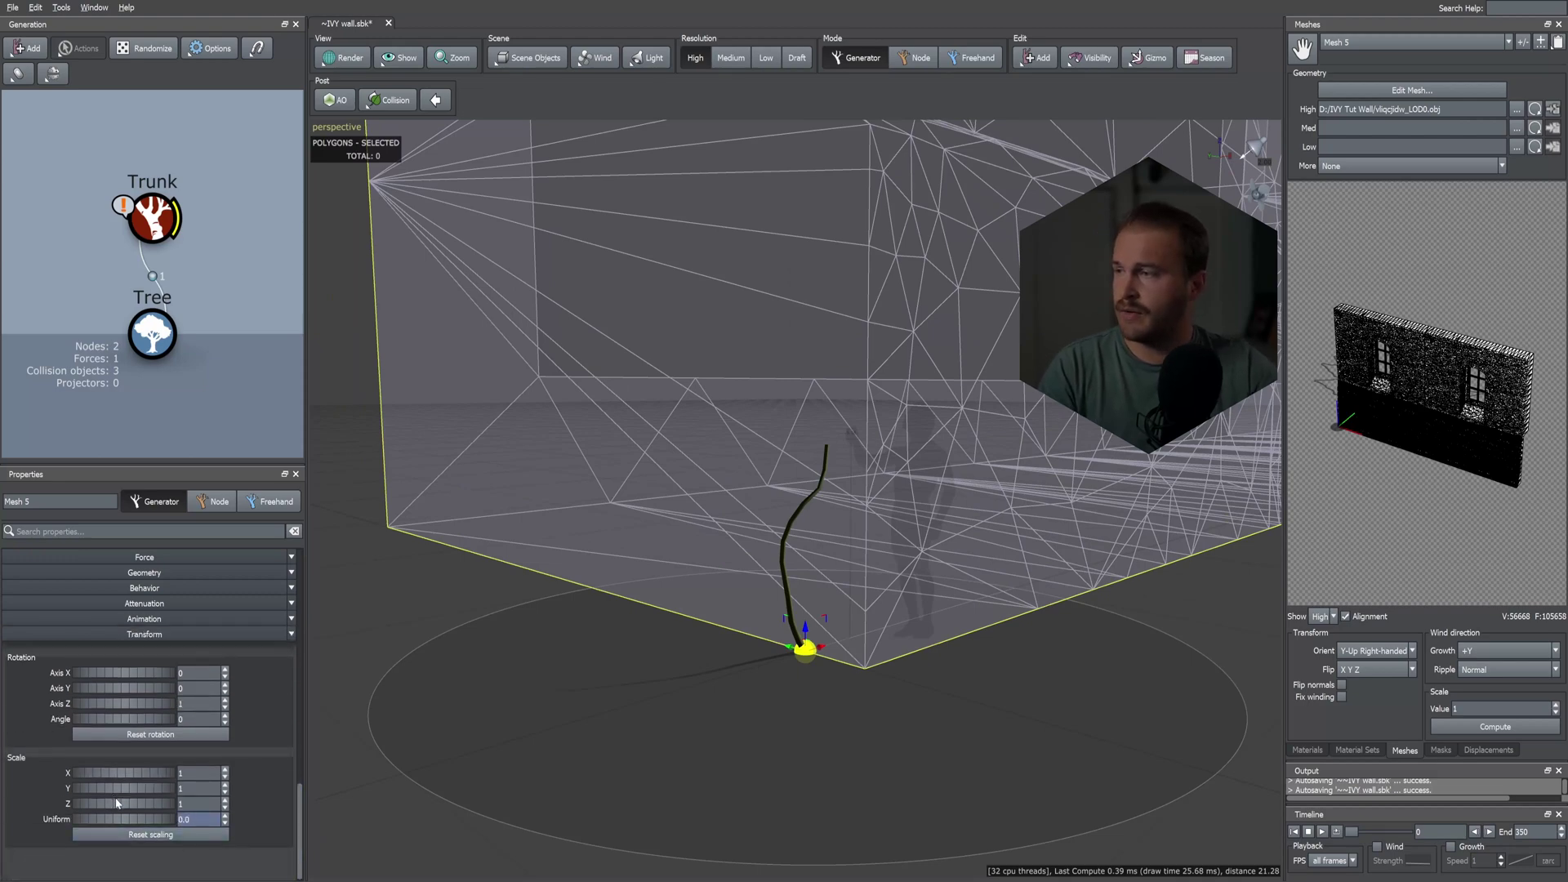
text(3)
key(Return)
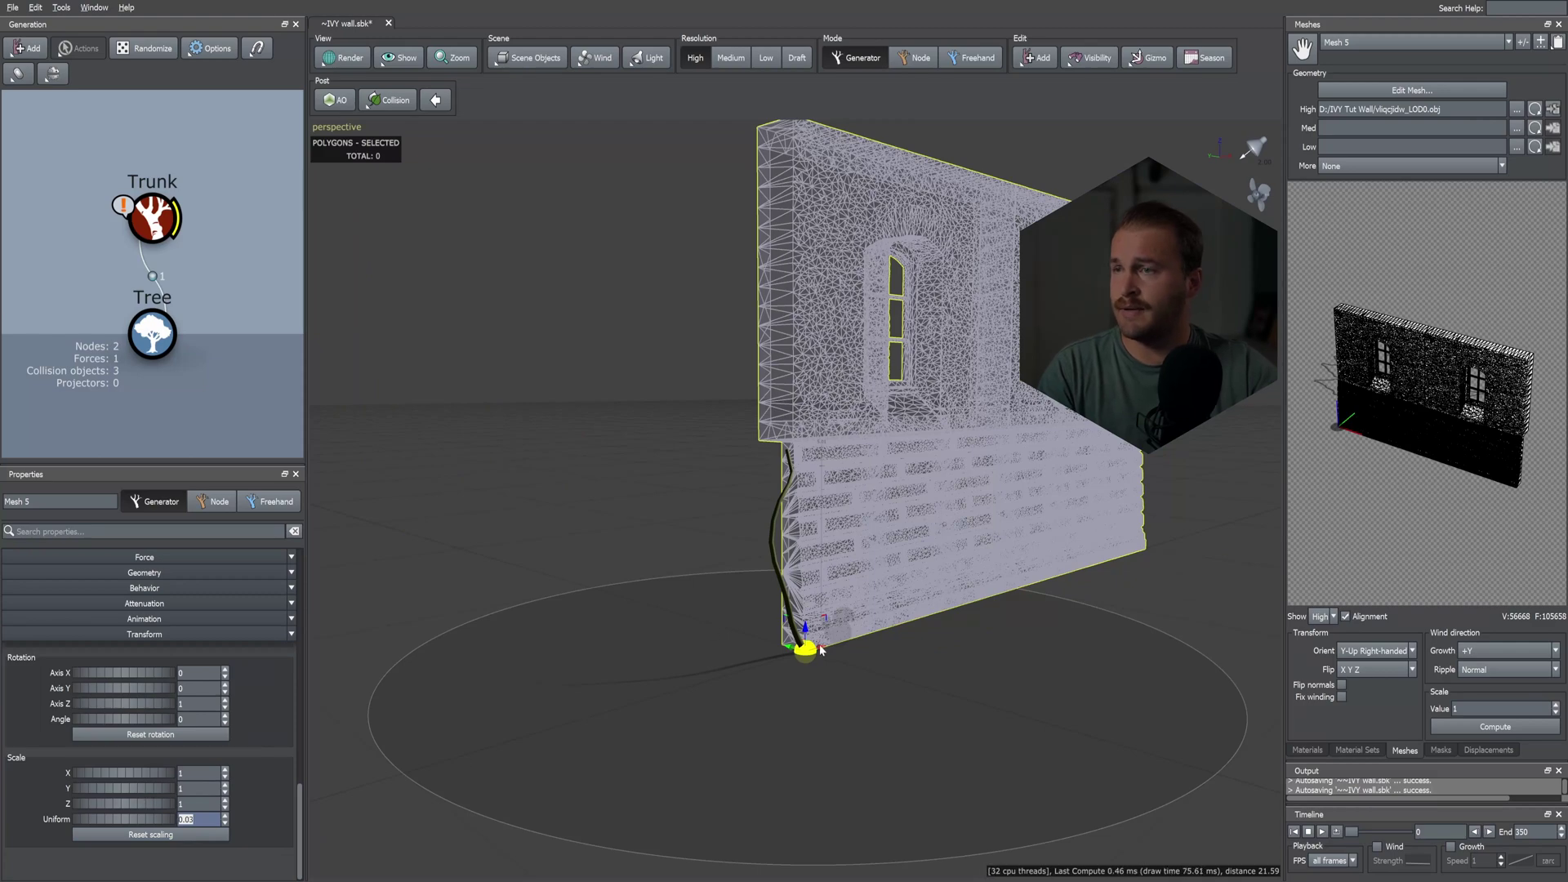
drag(821, 647, 503, 735)
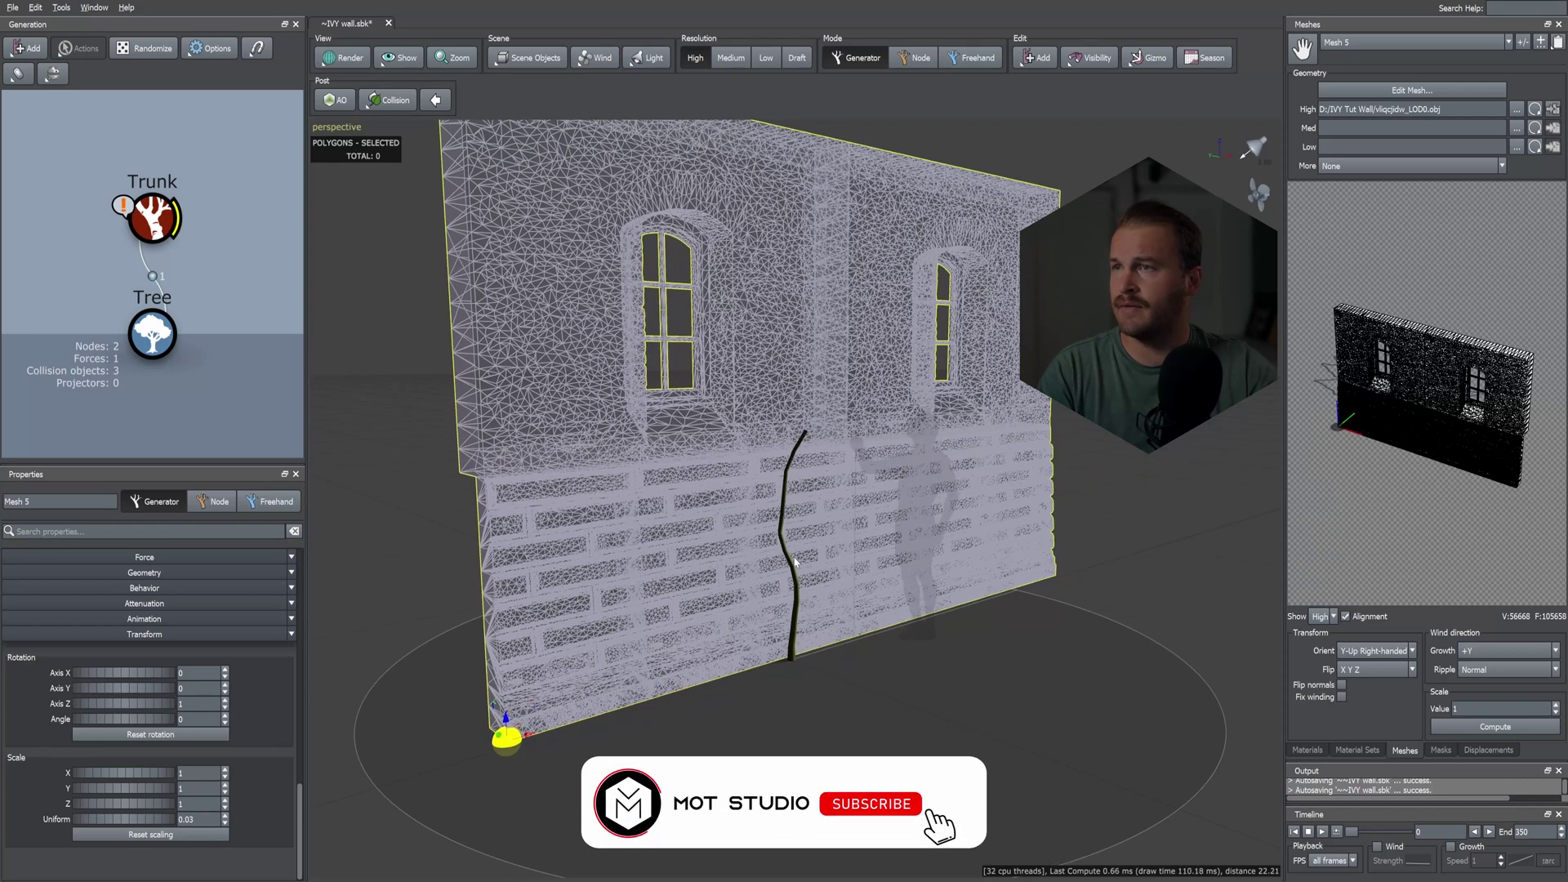
- Set the Trunk generator's relative segment length to 10
click(162, 211)
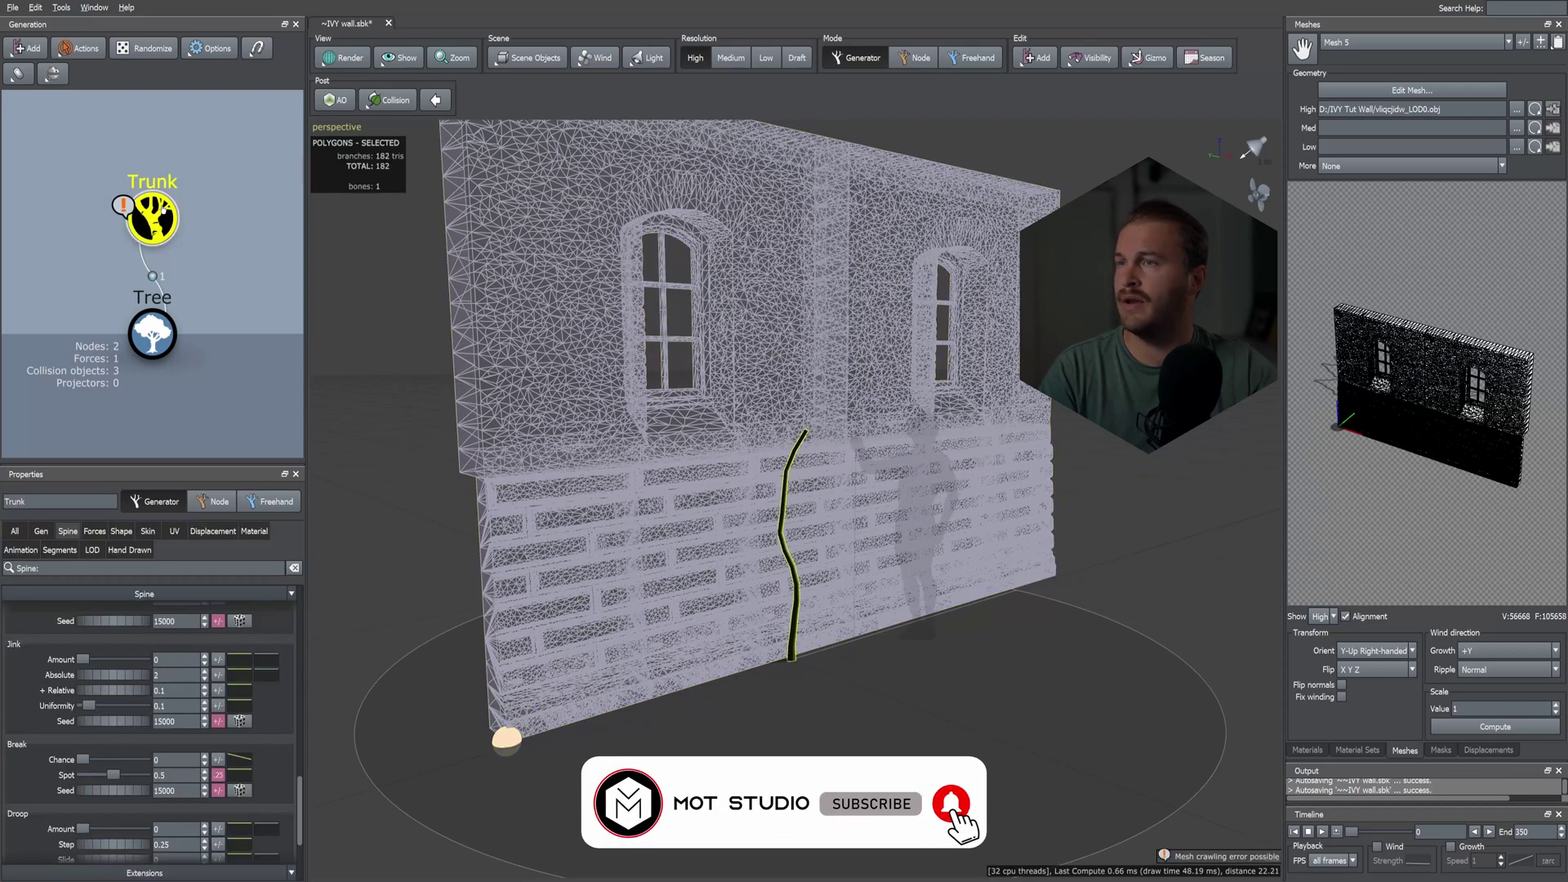
click(60, 550)
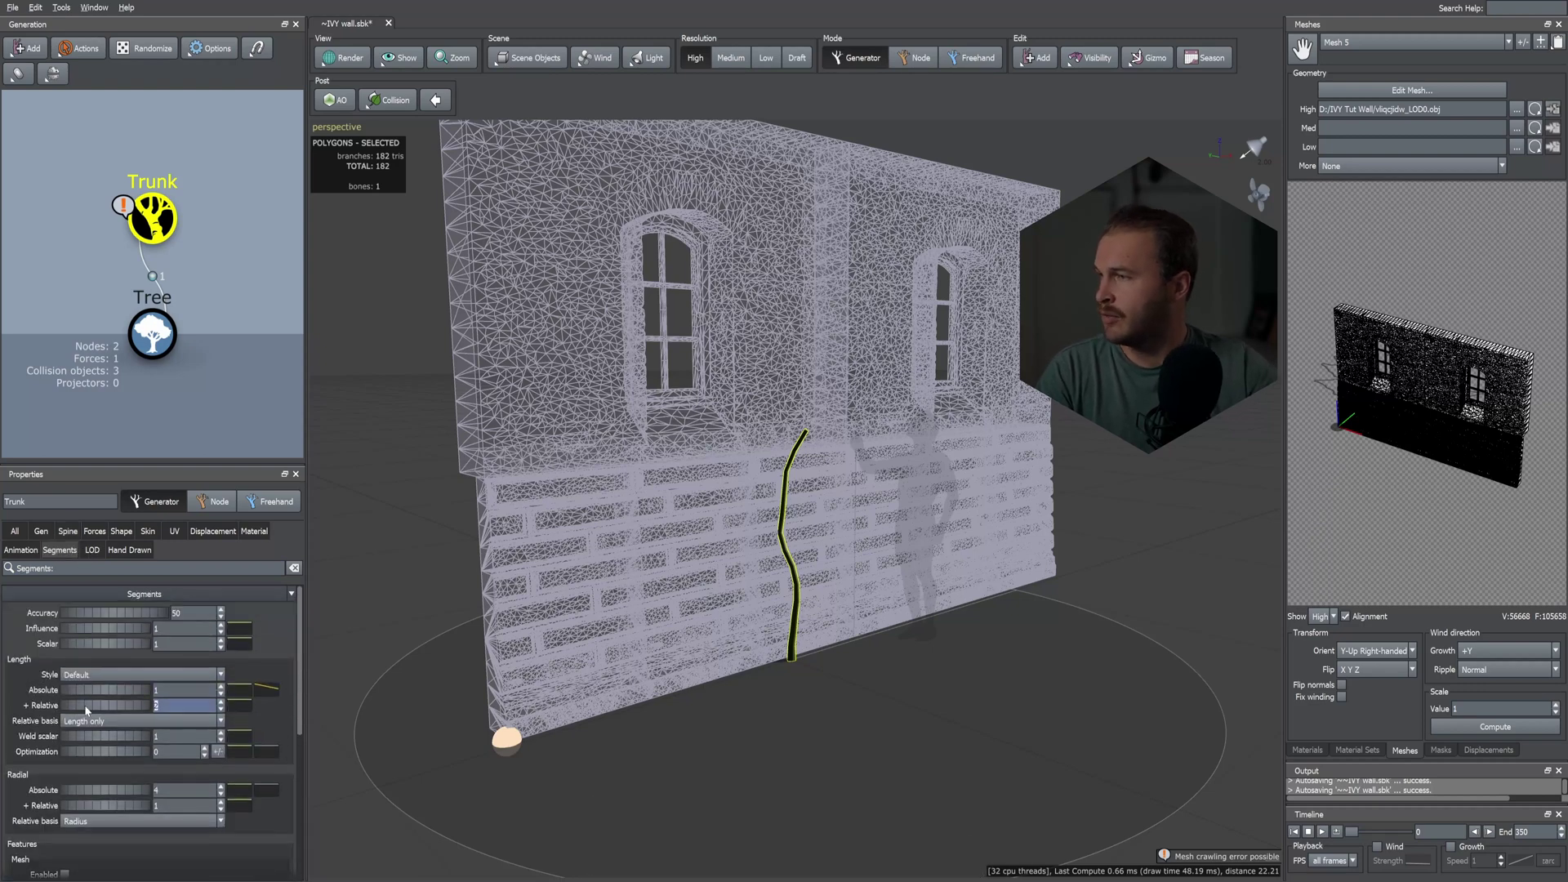
drag(87, 710, 143, 706)
drag(871, 683, 805, 692)
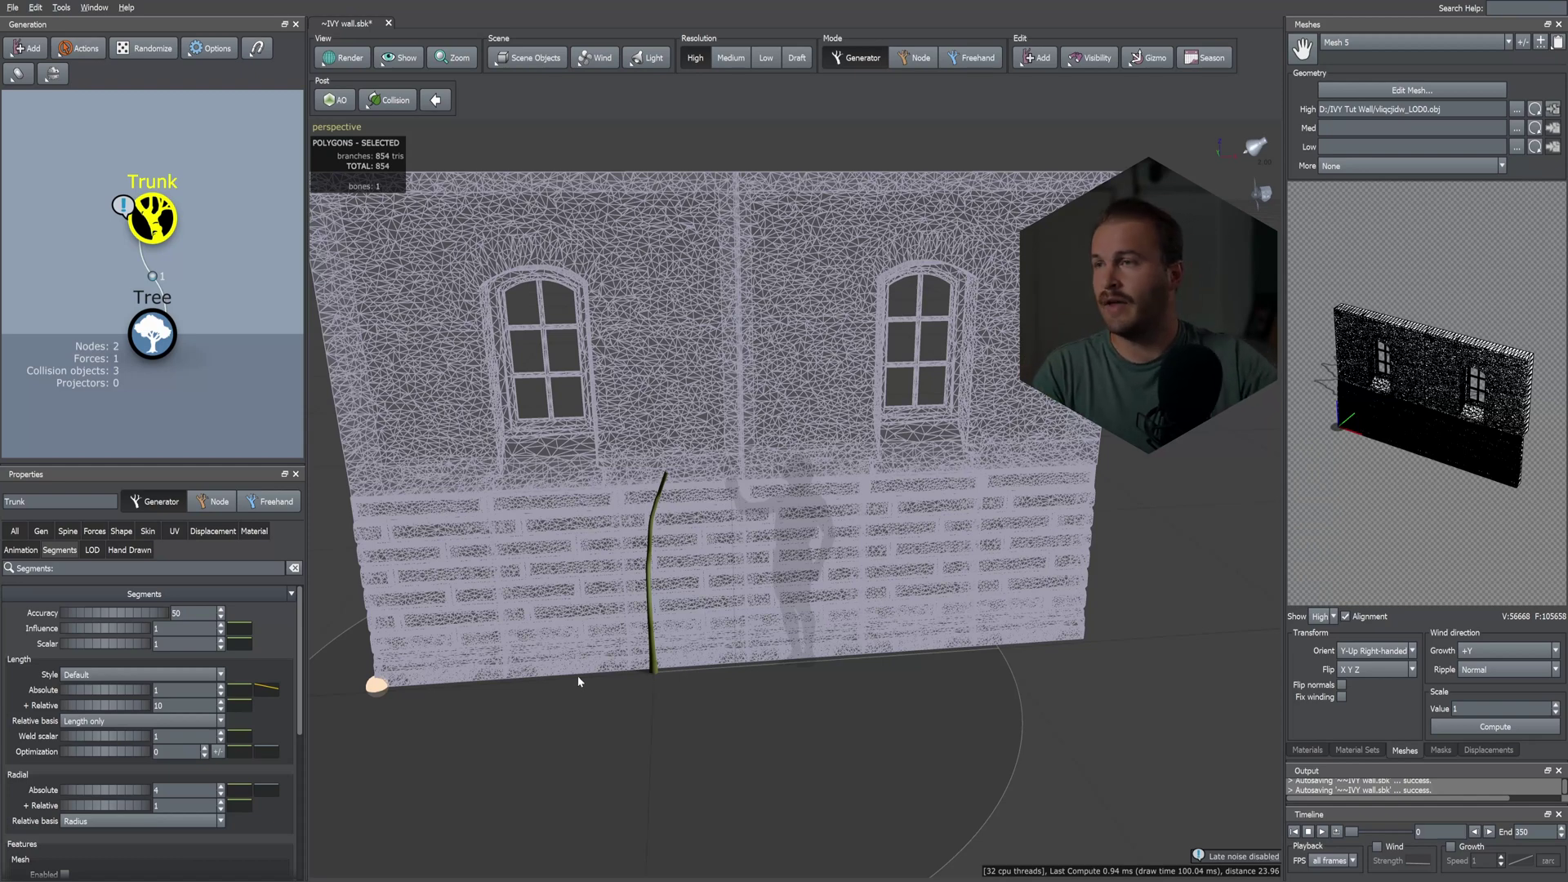
- Replace the trunk's rising Mesh 5 force profile curve with a flat preset and set the force strength to 0.45
click(474, 389)
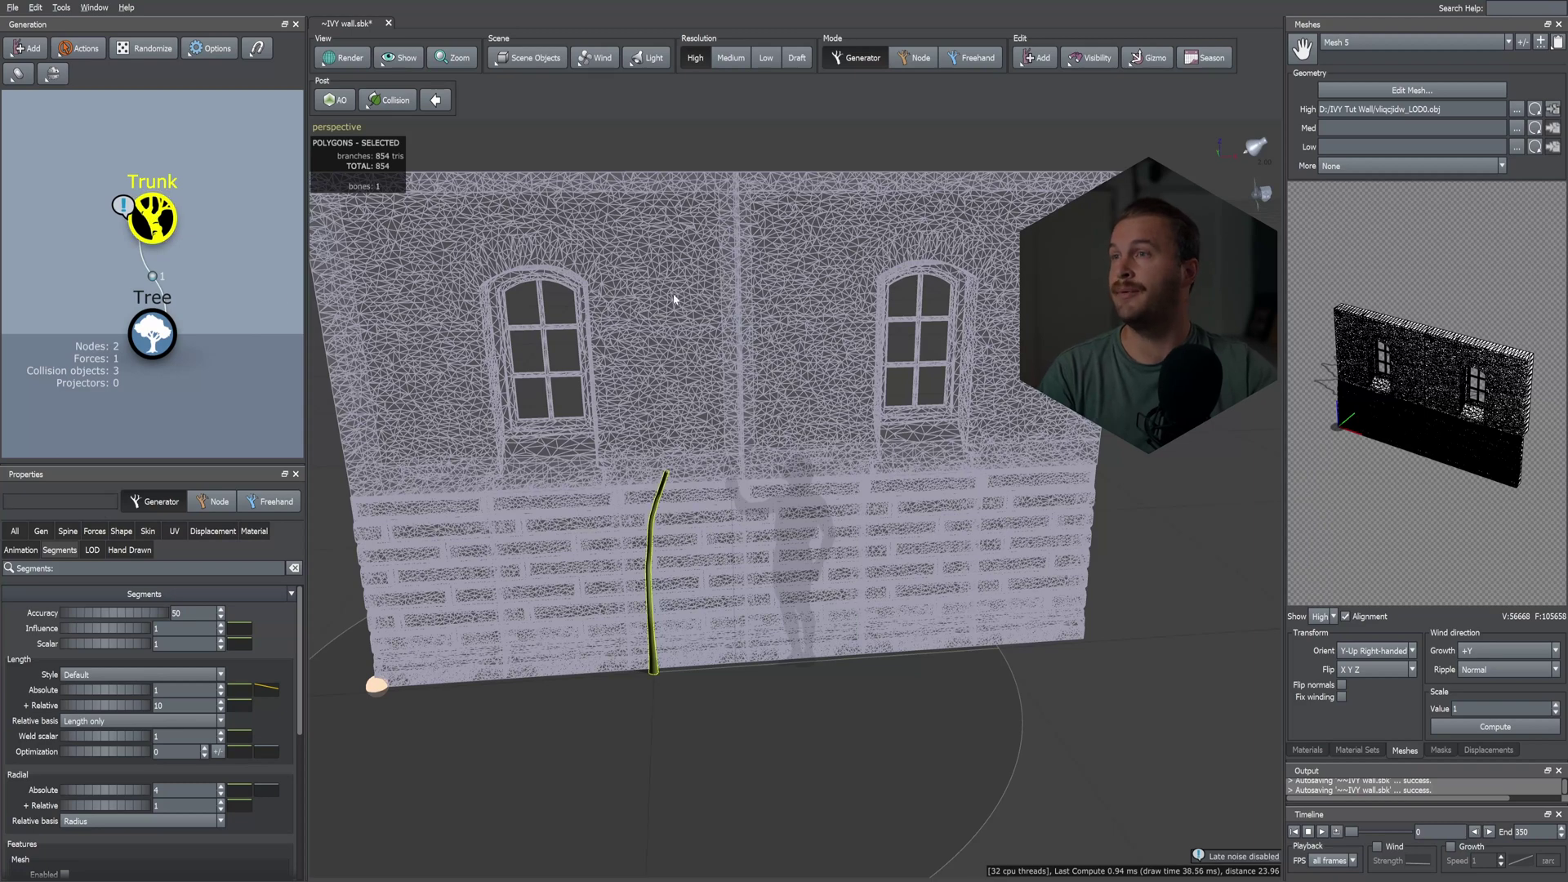
click(94, 531)
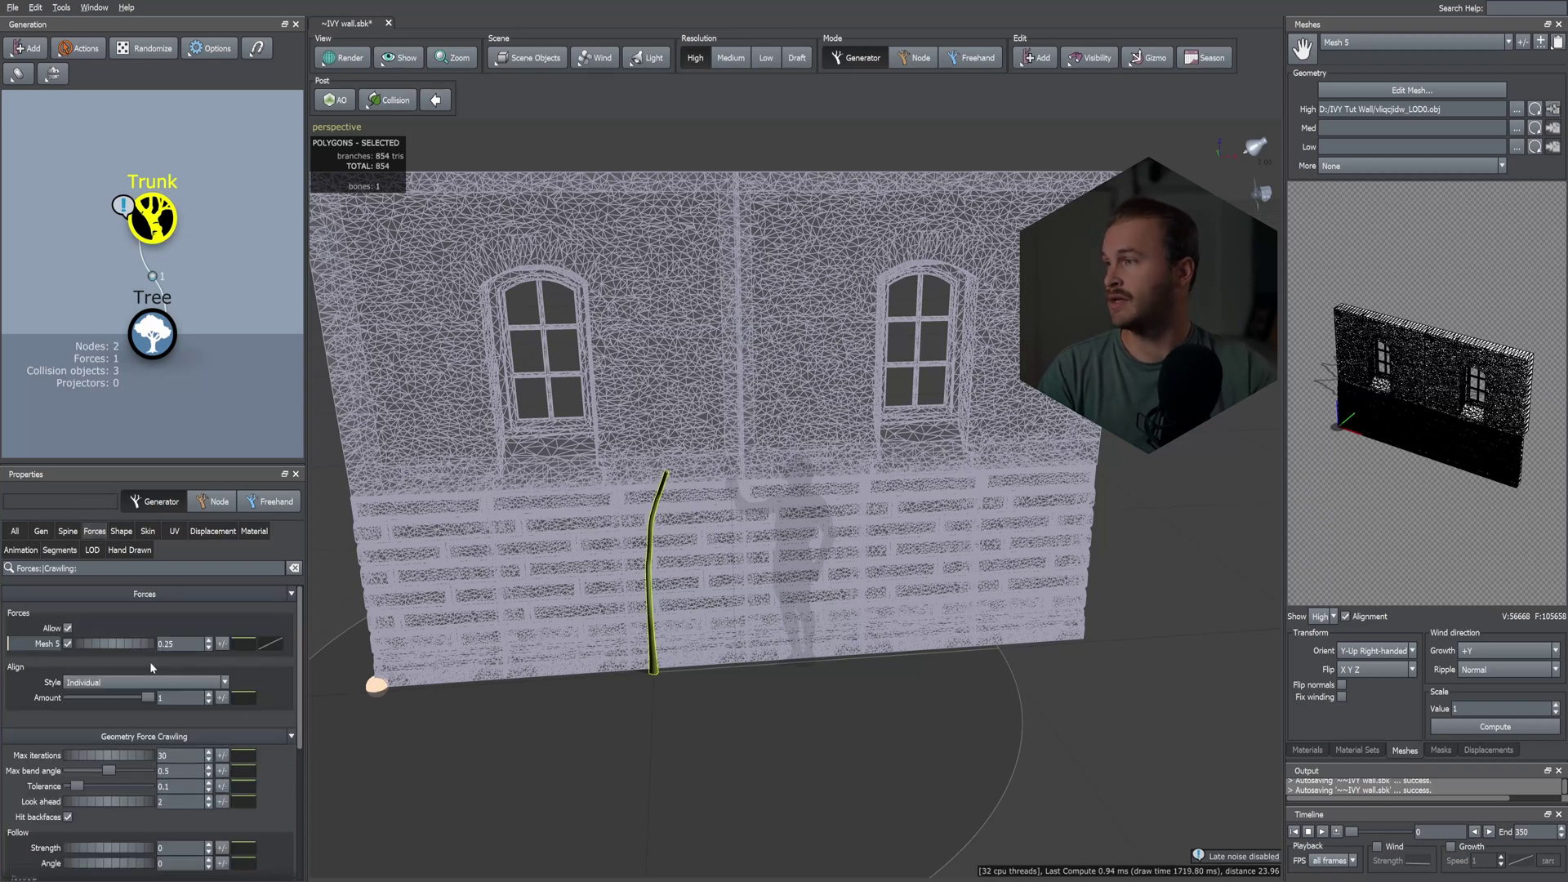
click(271, 645)
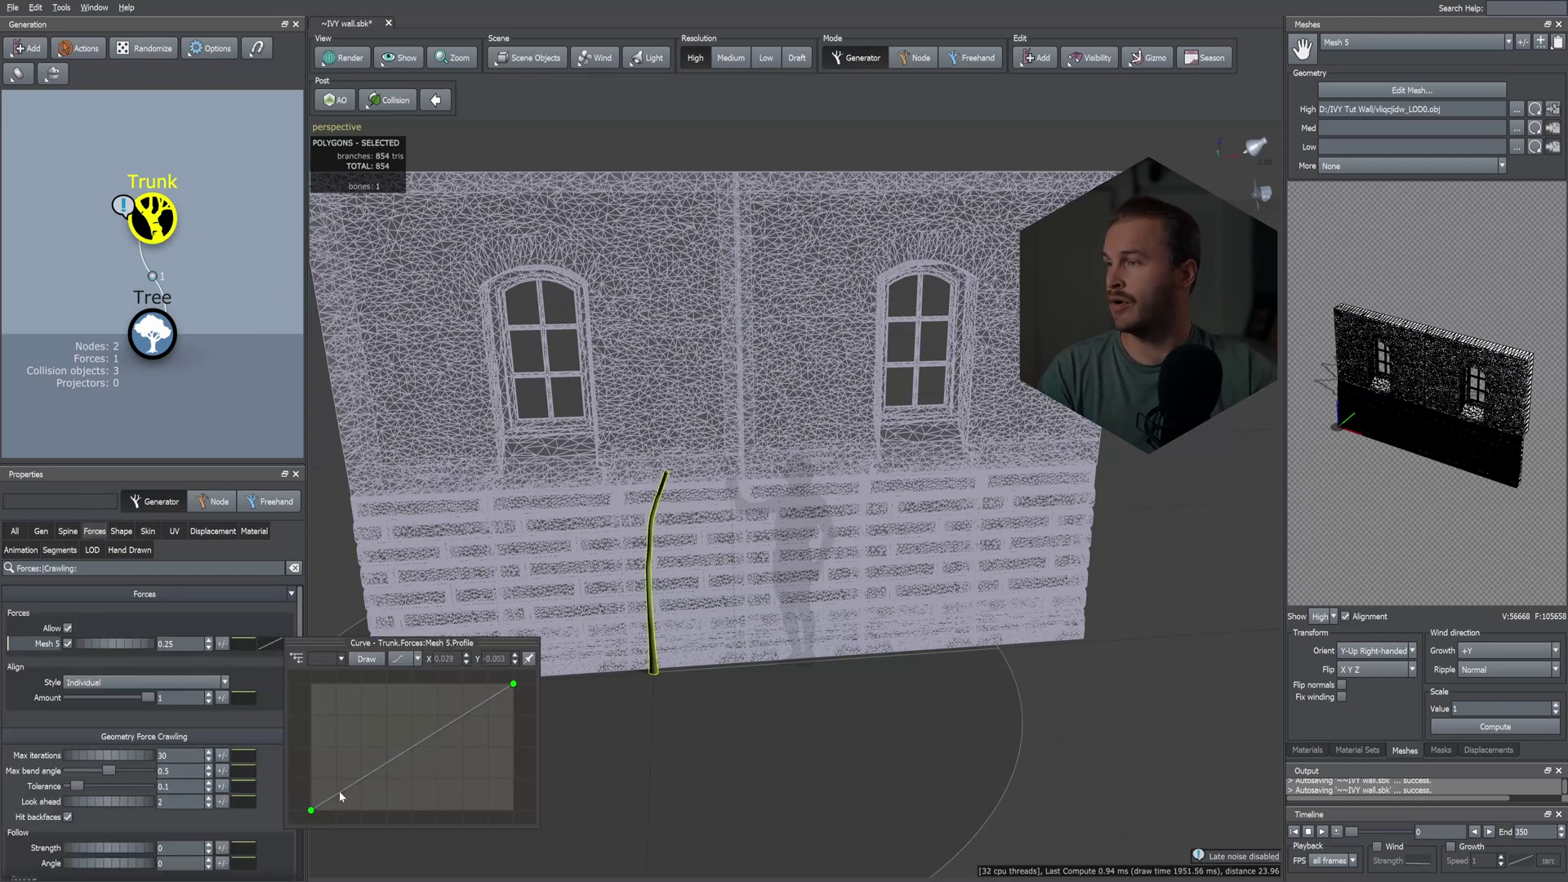
click(409, 658)
click(421, 560)
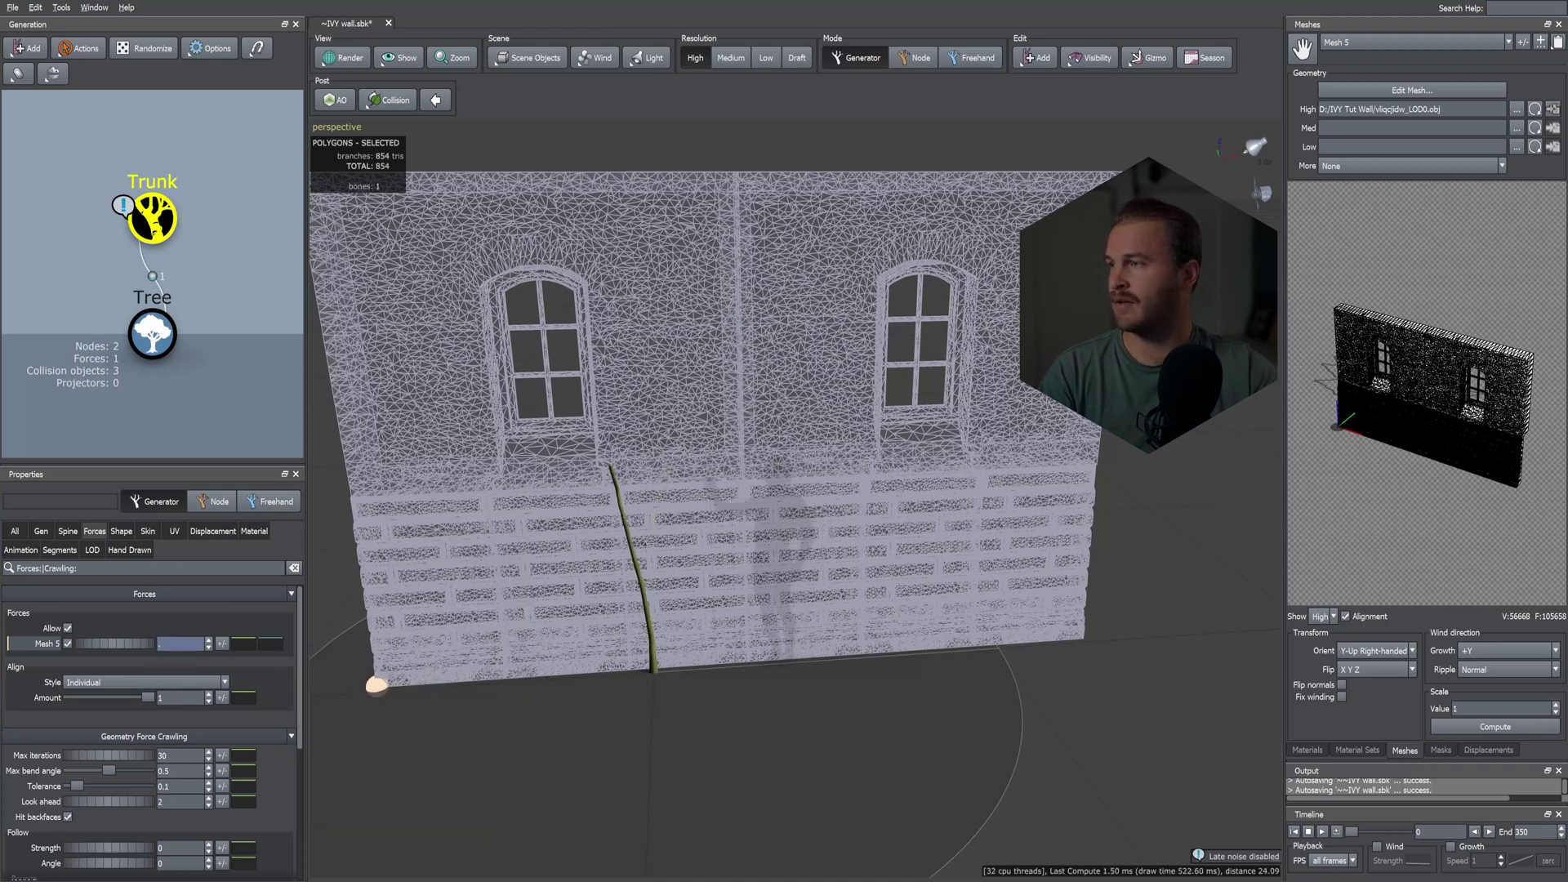
text(0.35)
key(Return)
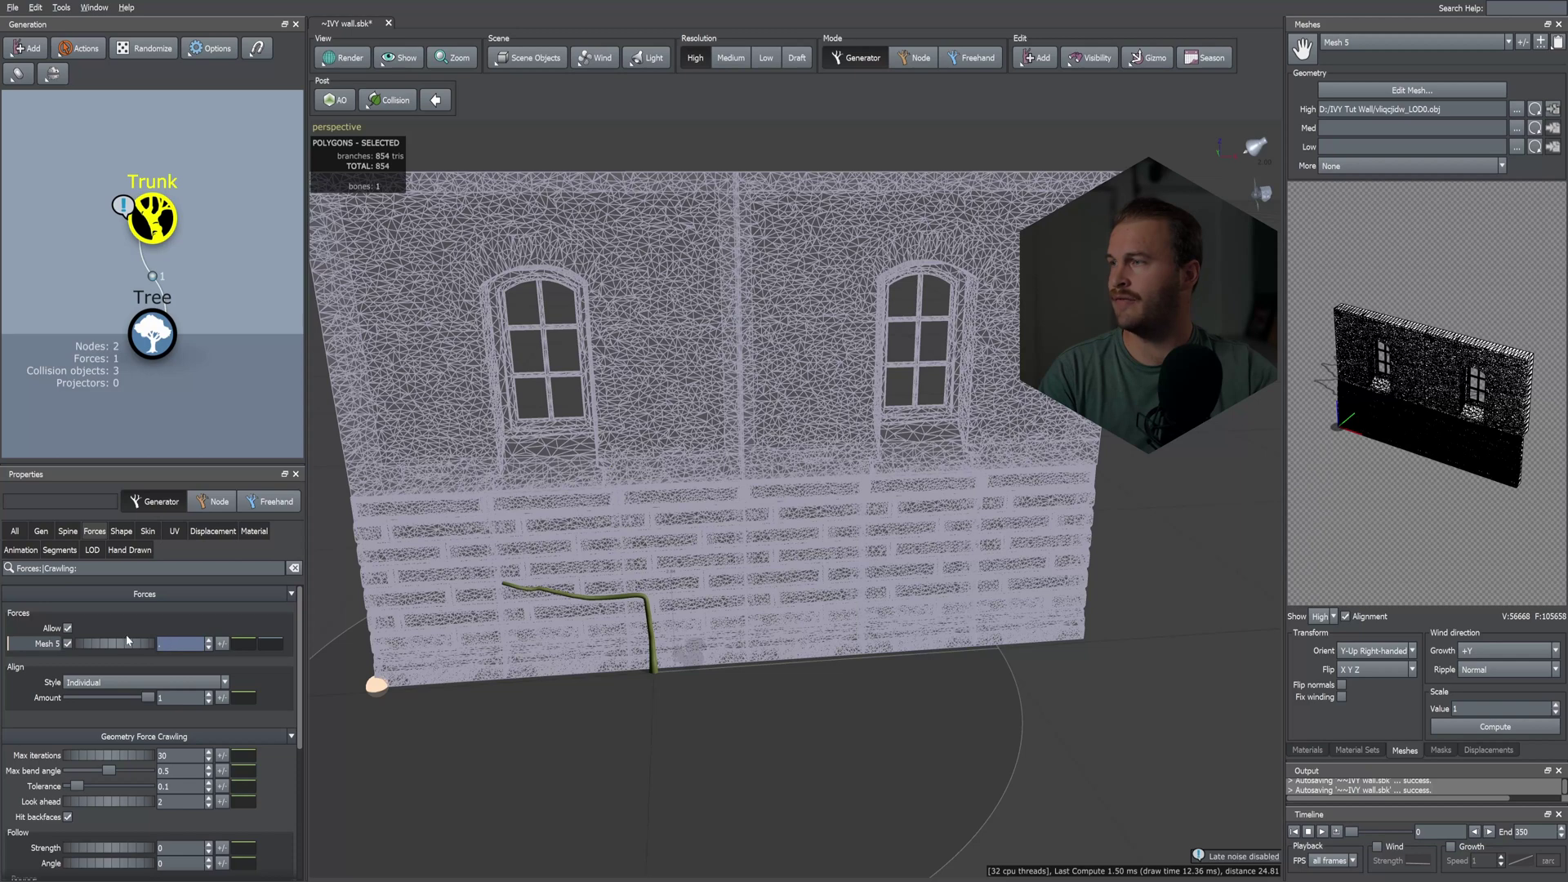
key(Return)
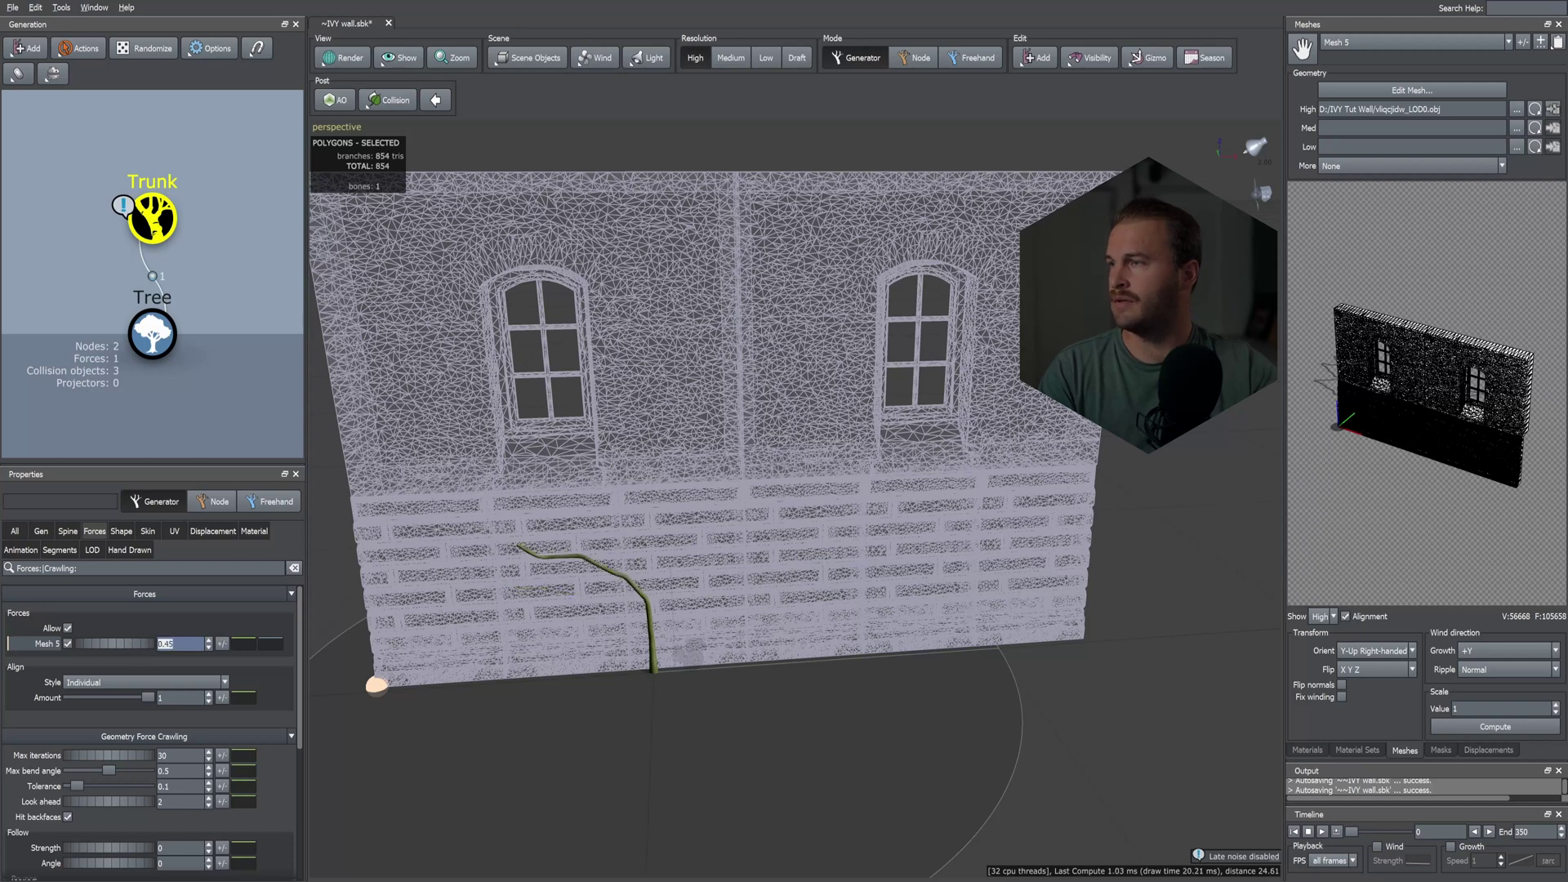
- Set the Trunk generator's absolute spine length to 6.3
click(68, 531)
drag(108, 638, 113, 633)
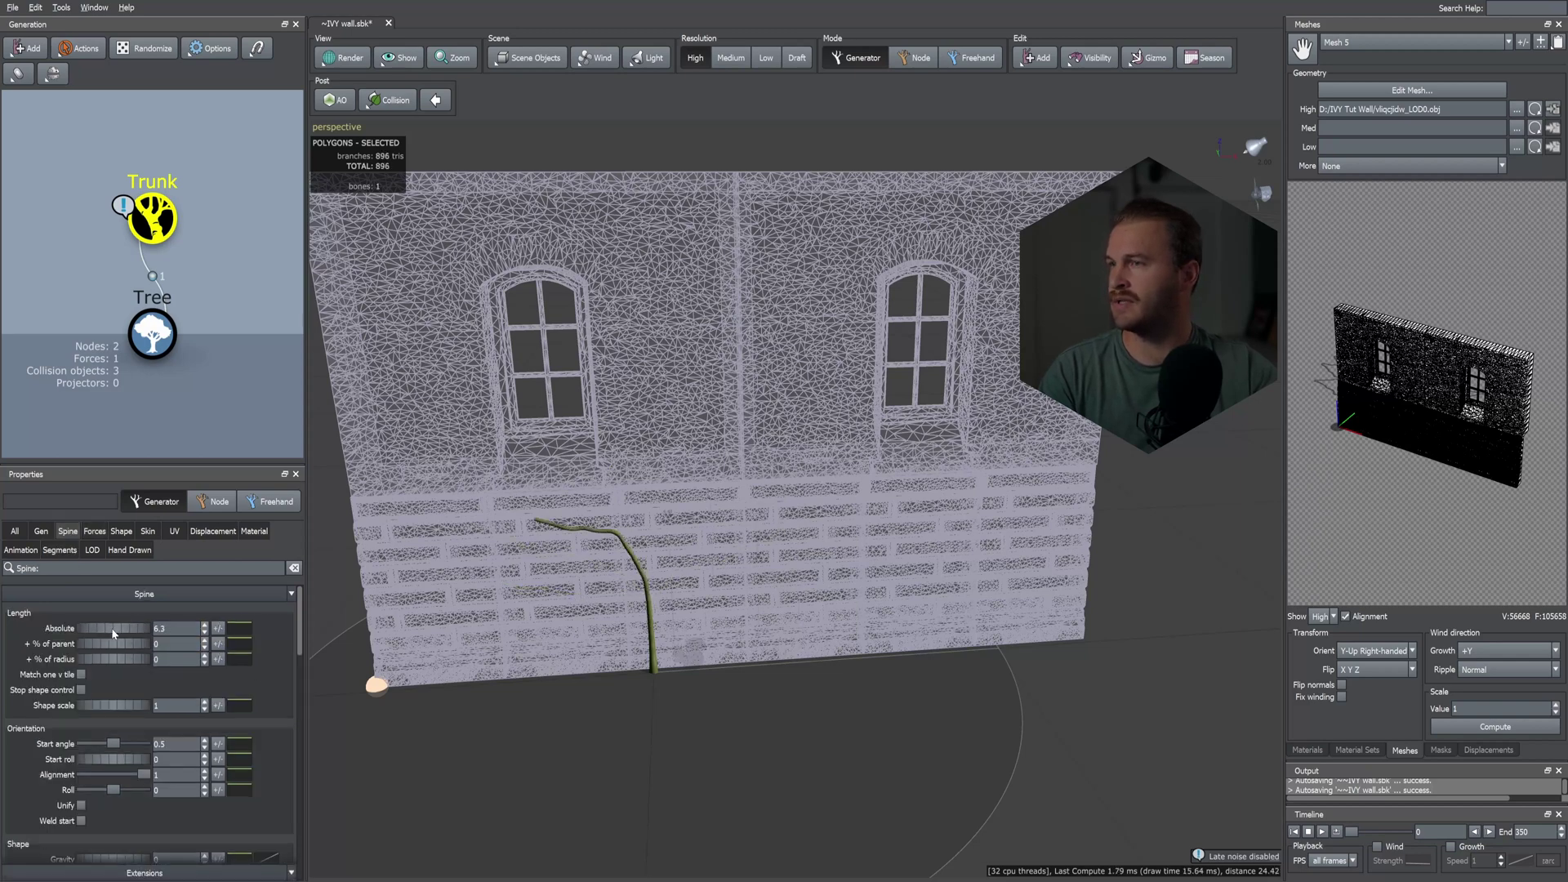
- Add a Direction force in front of the wall and rotate its arrow to point upward
right_click(154, 214)
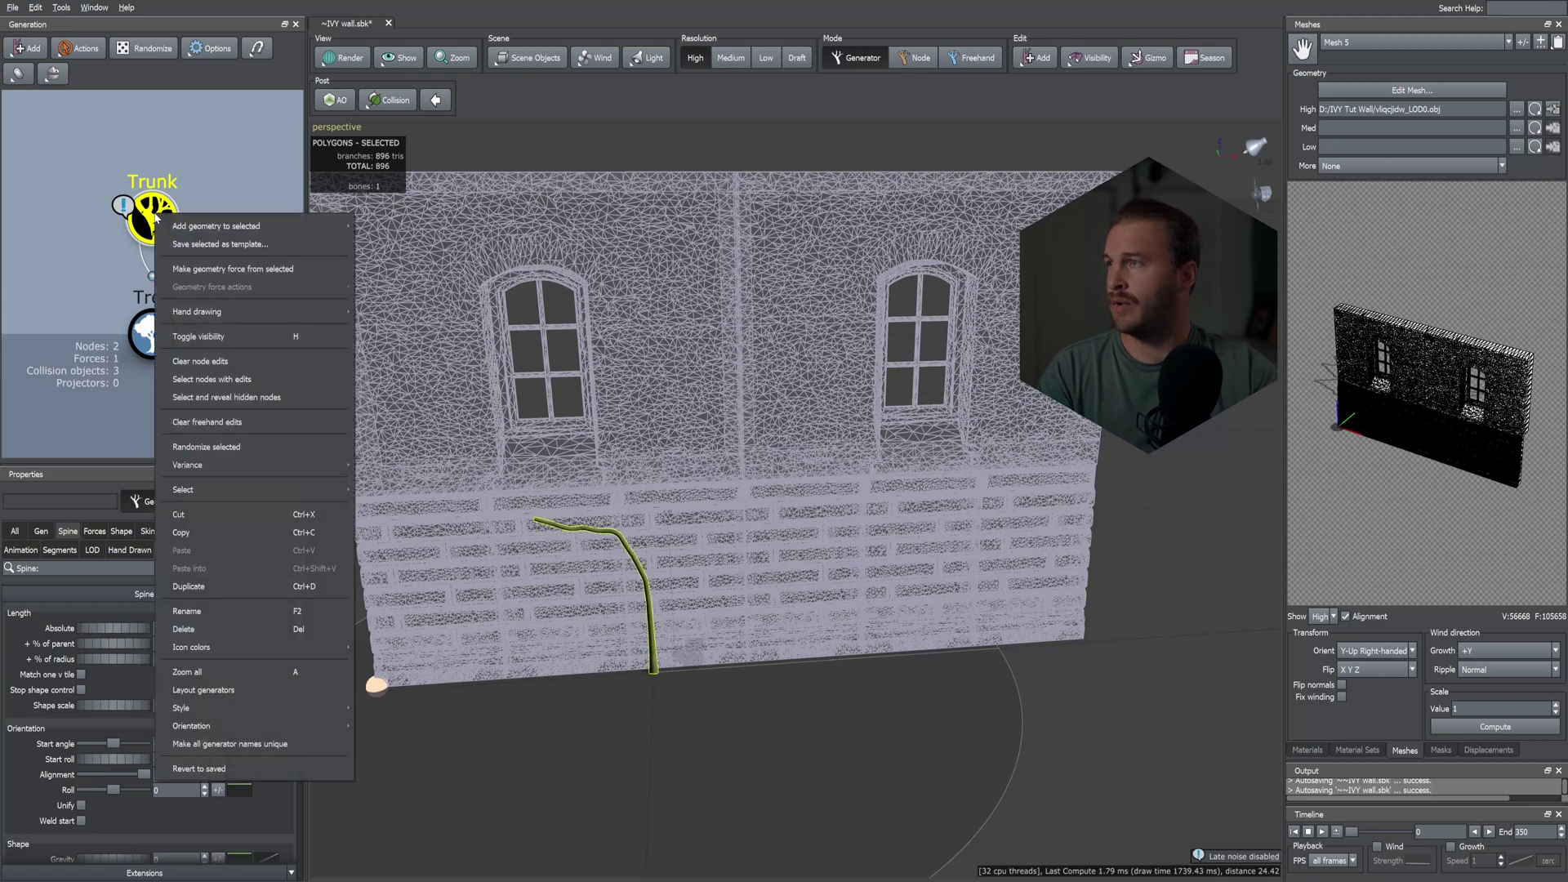
key(Escape)
right_click(802, 778)
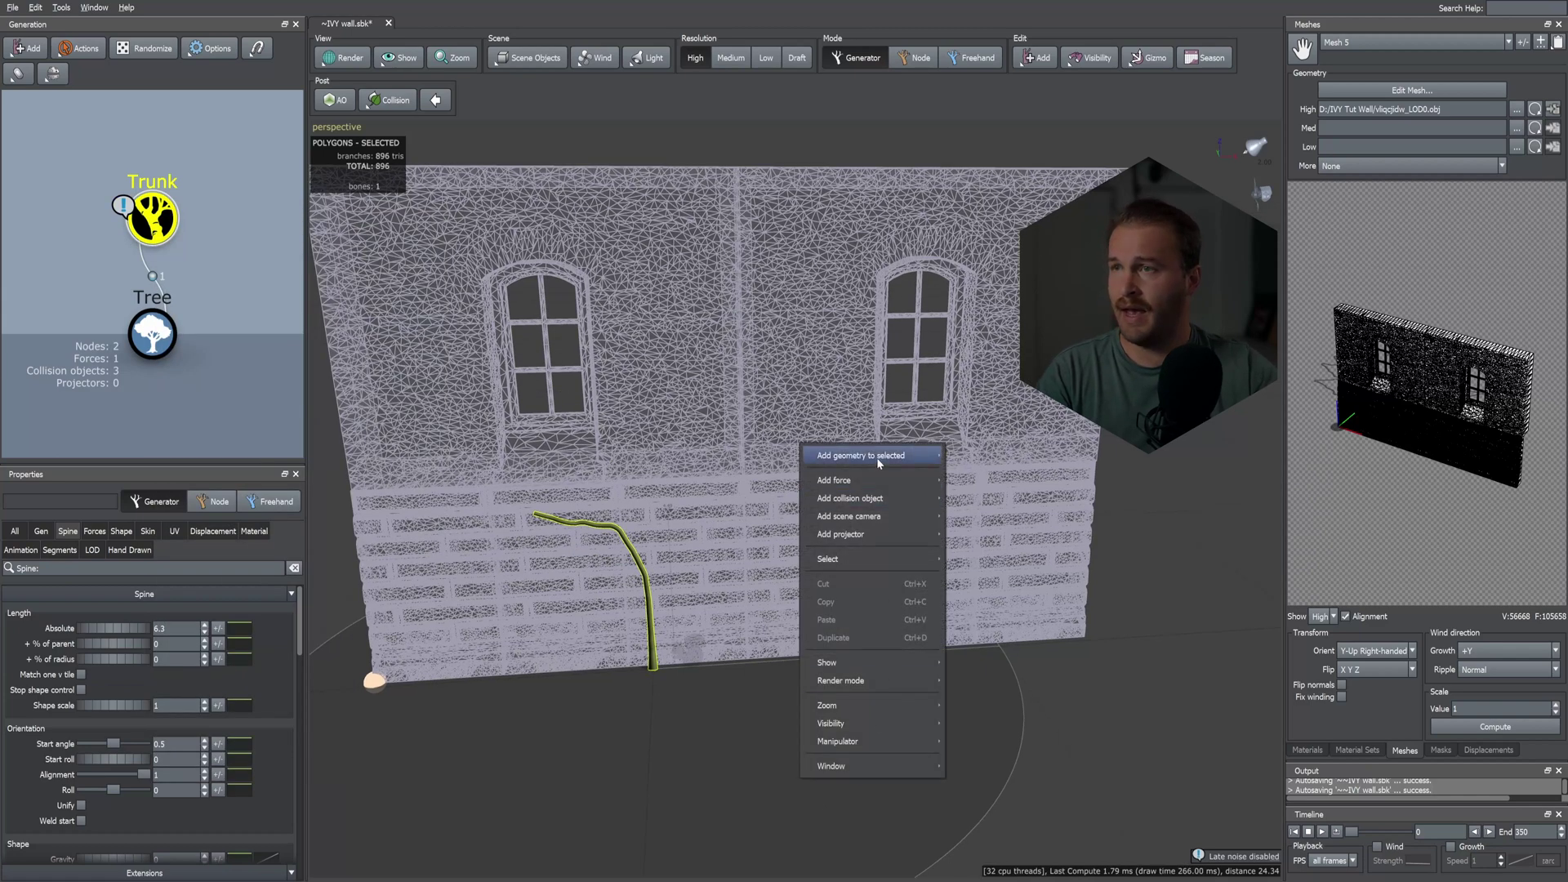
mouse_move(888, 482)
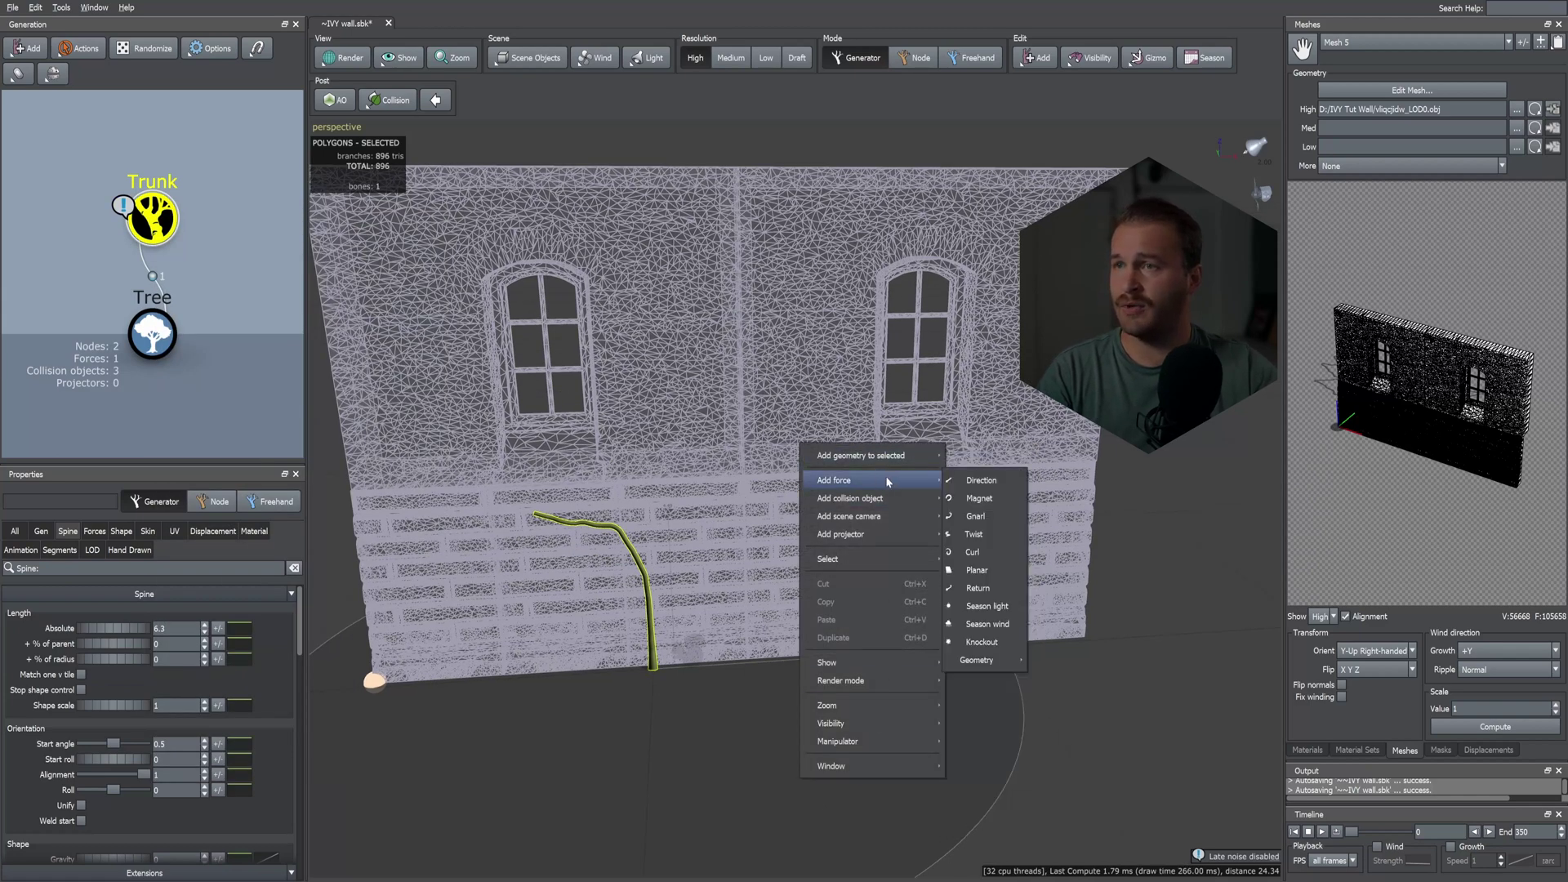
click(994, 480)
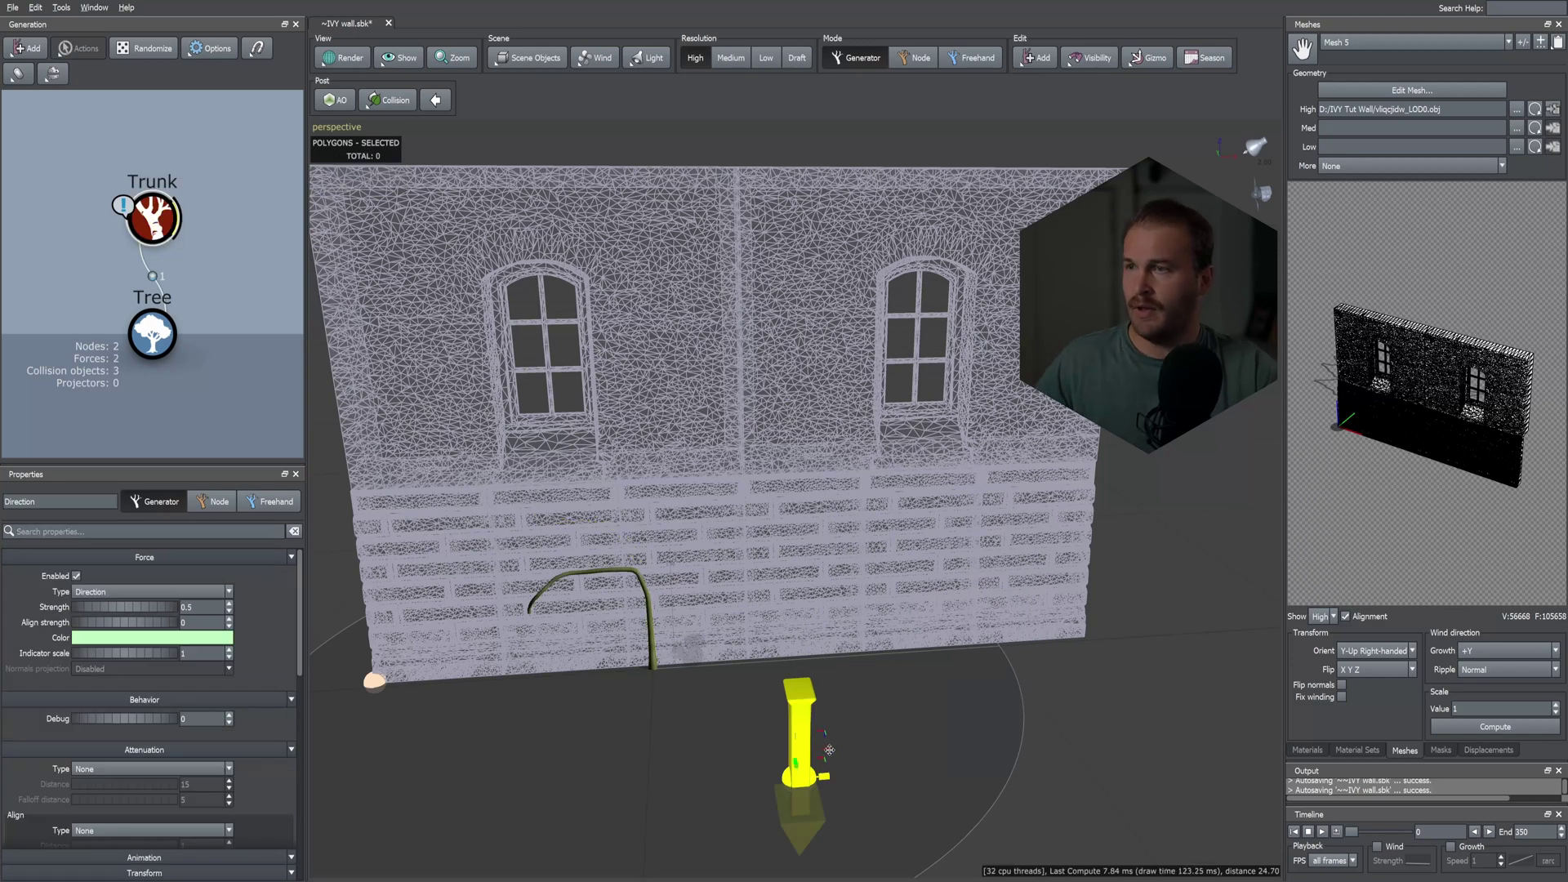
key(space)
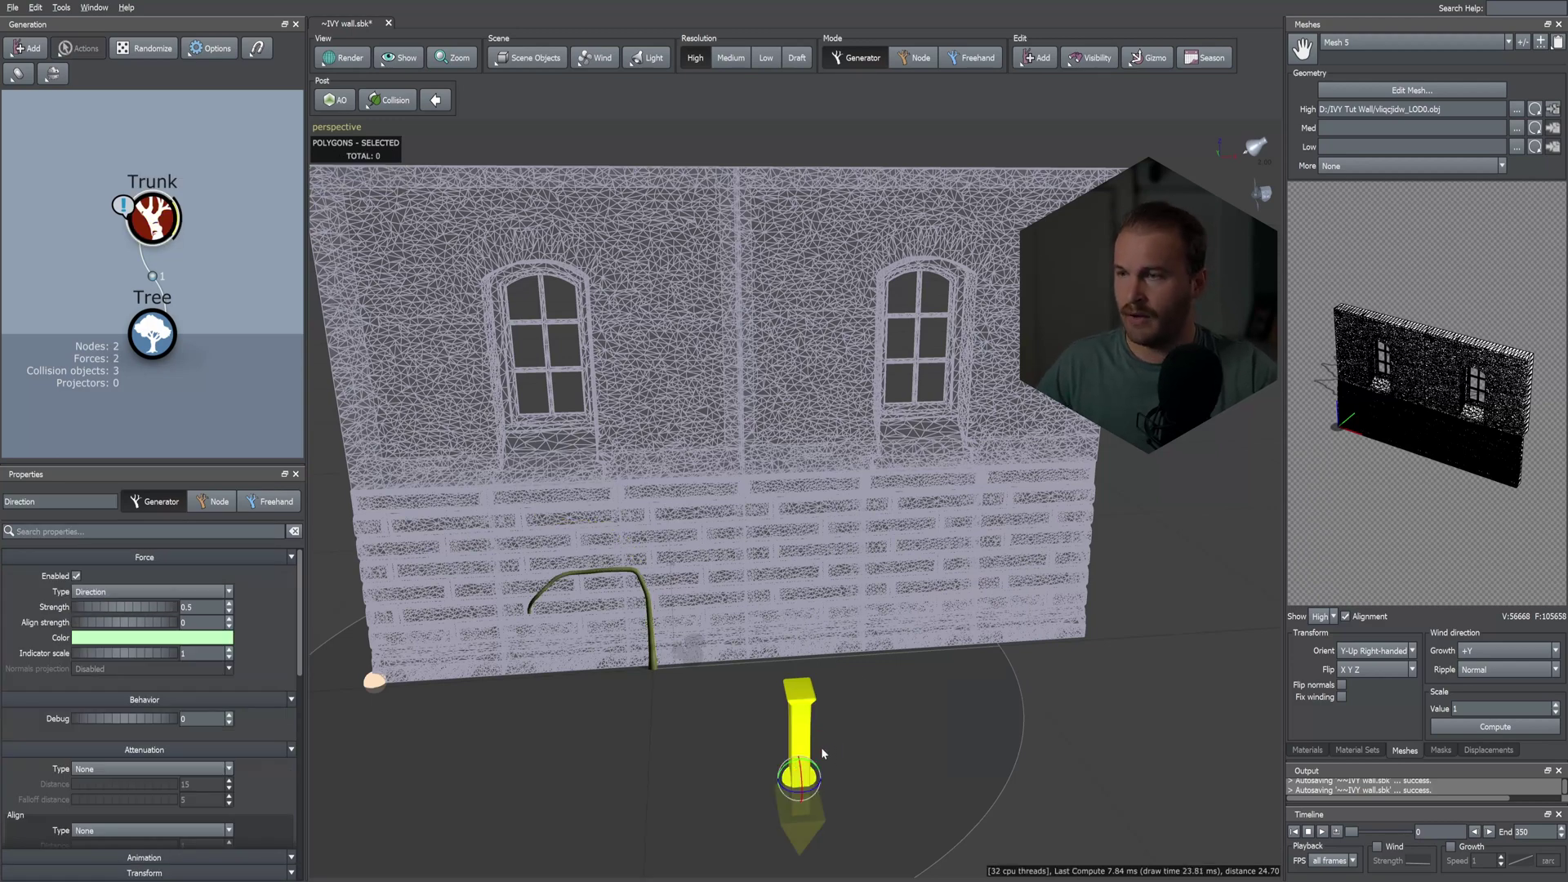
drag(819, 750, 883, 778)
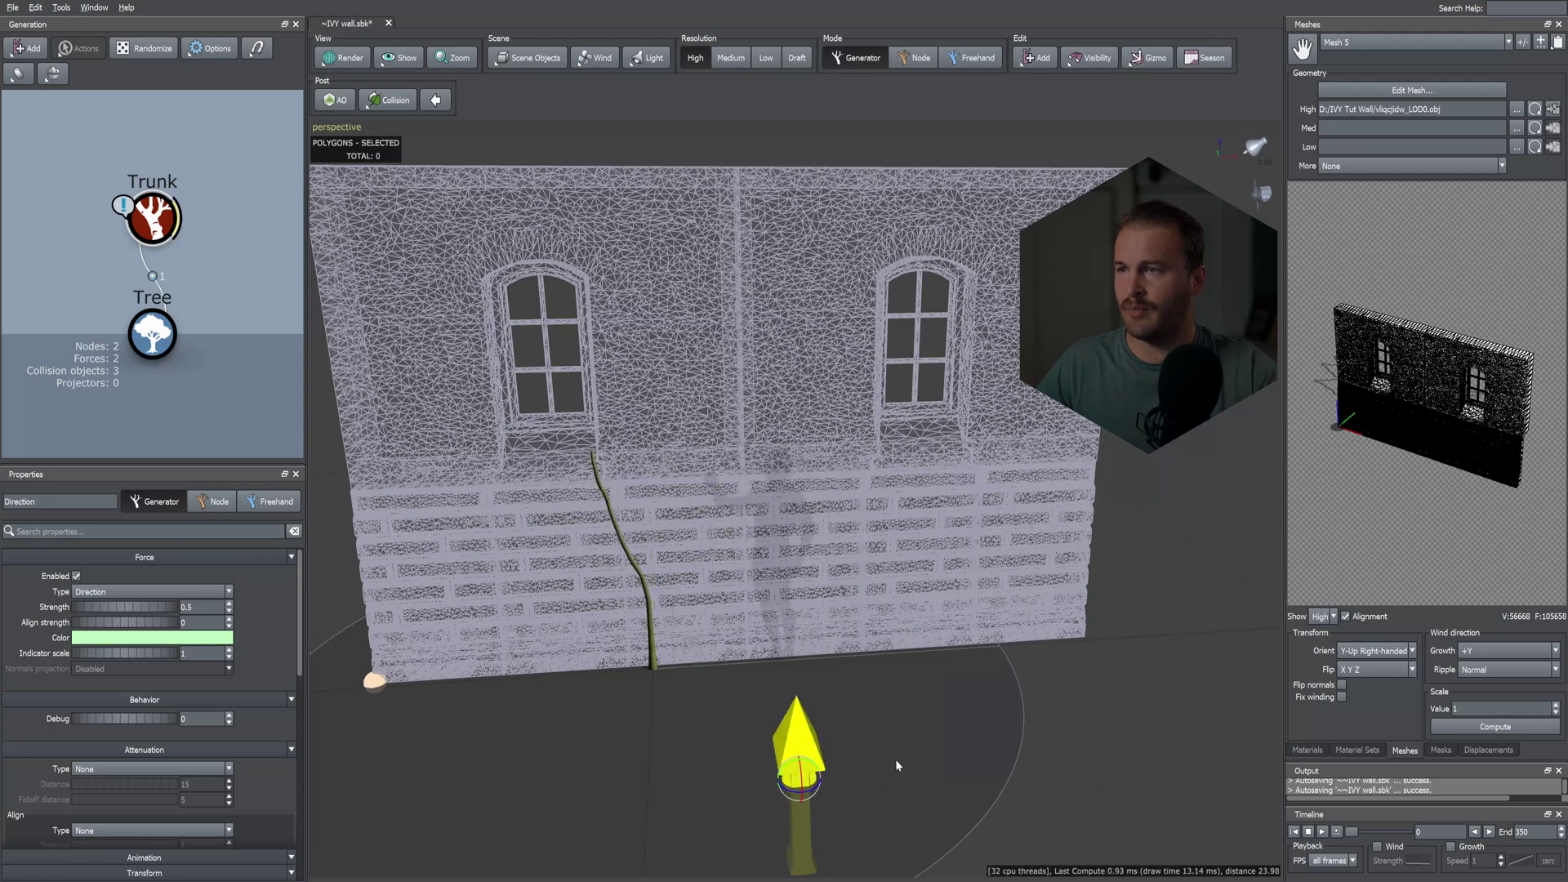
click(897, 765)
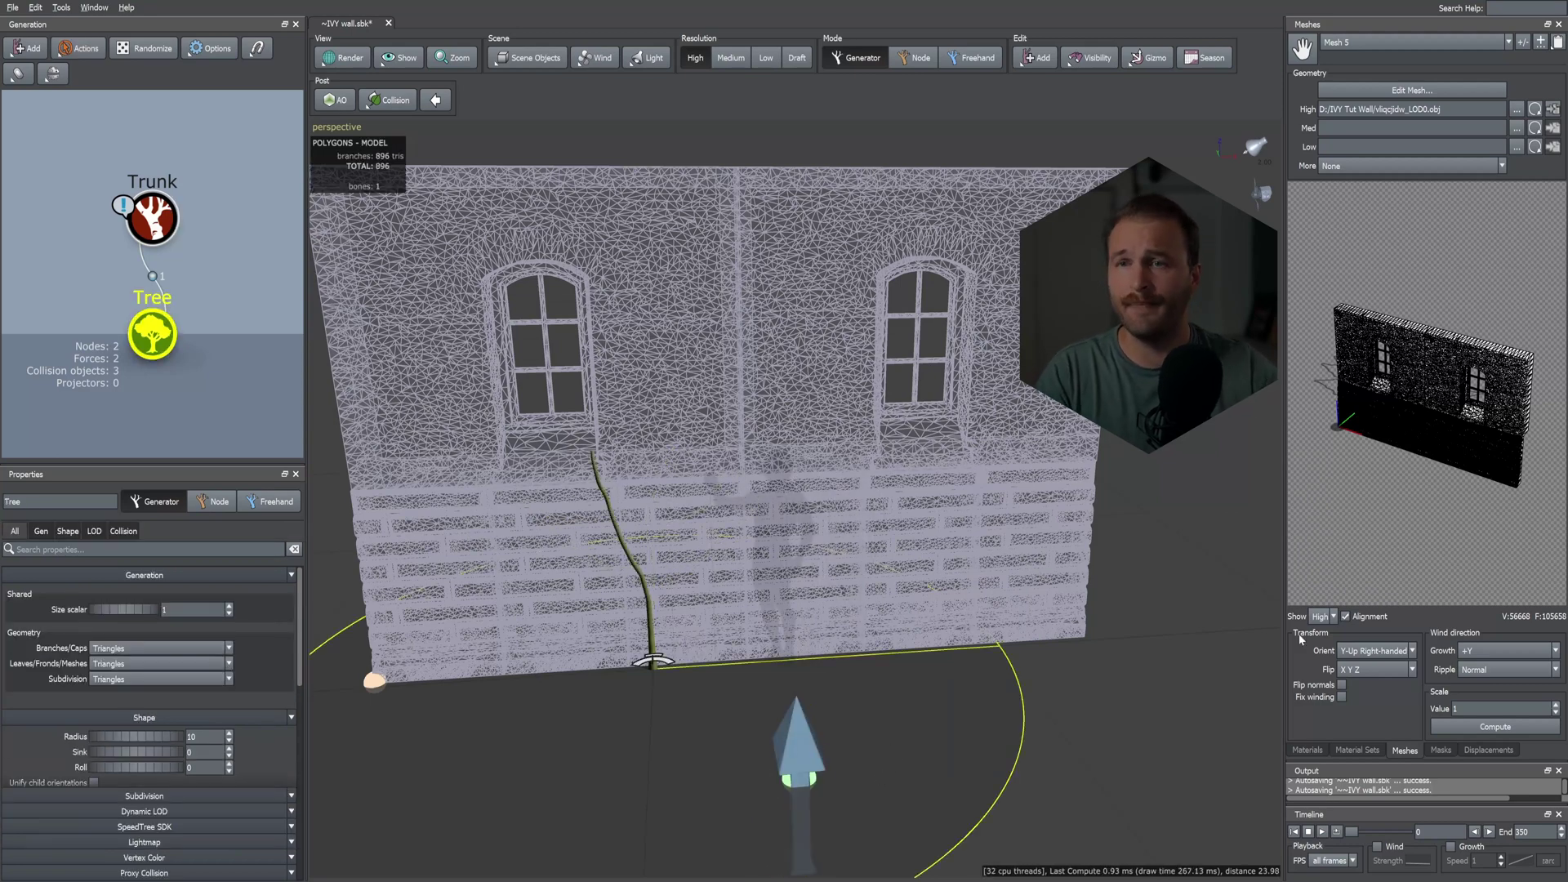
- Include the Mesh 5 wall force in the model and assign it the Wall material
click(1306, 750)
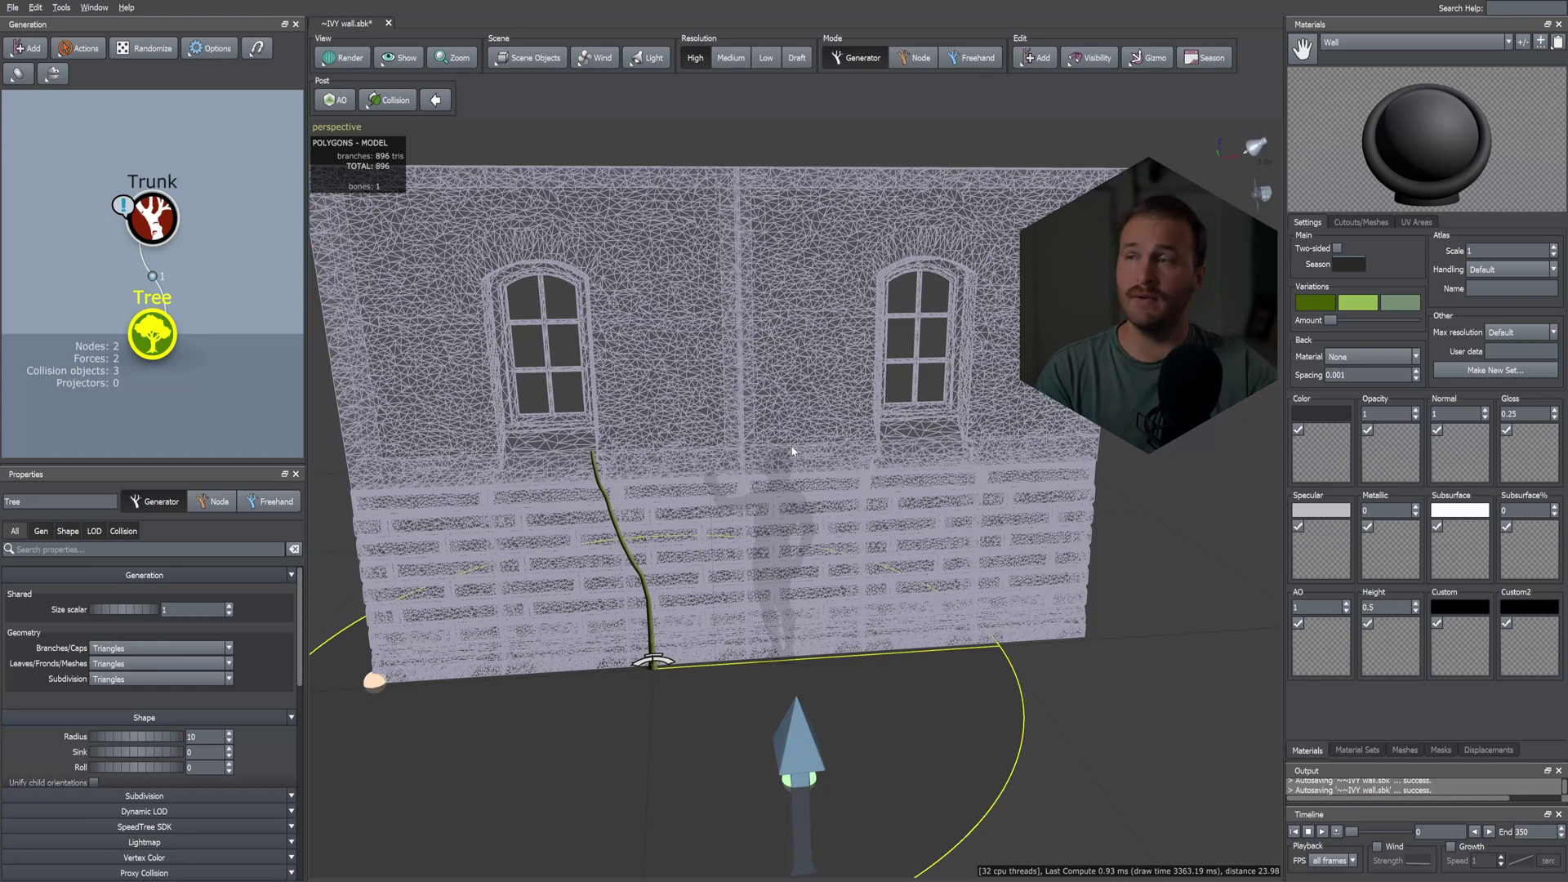
click(789, 358)
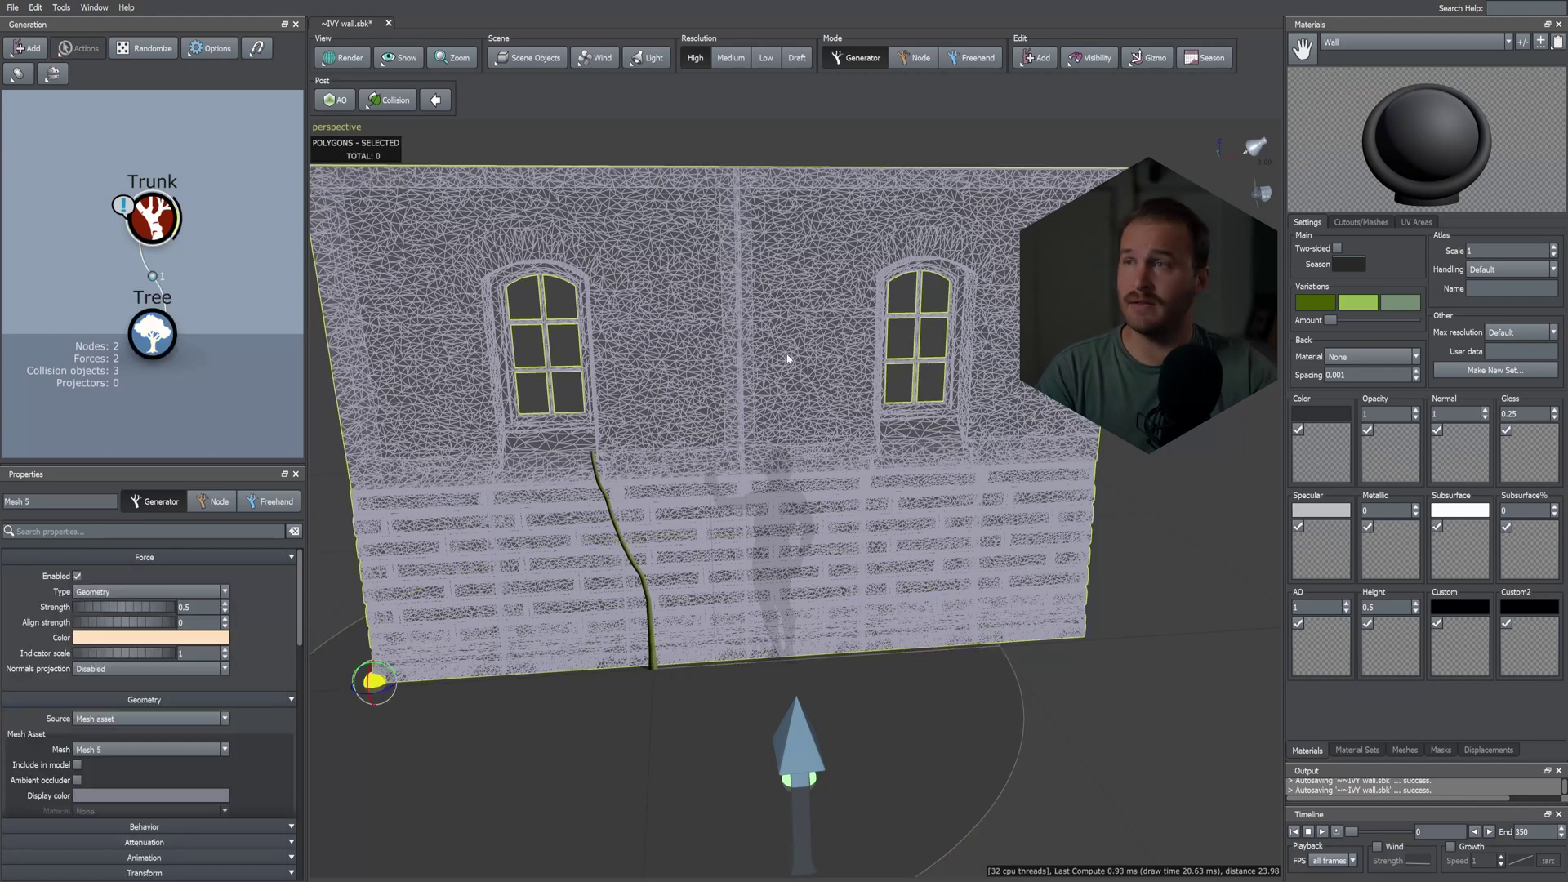
click(77, 765)
scroll(219, 756, down, 1)
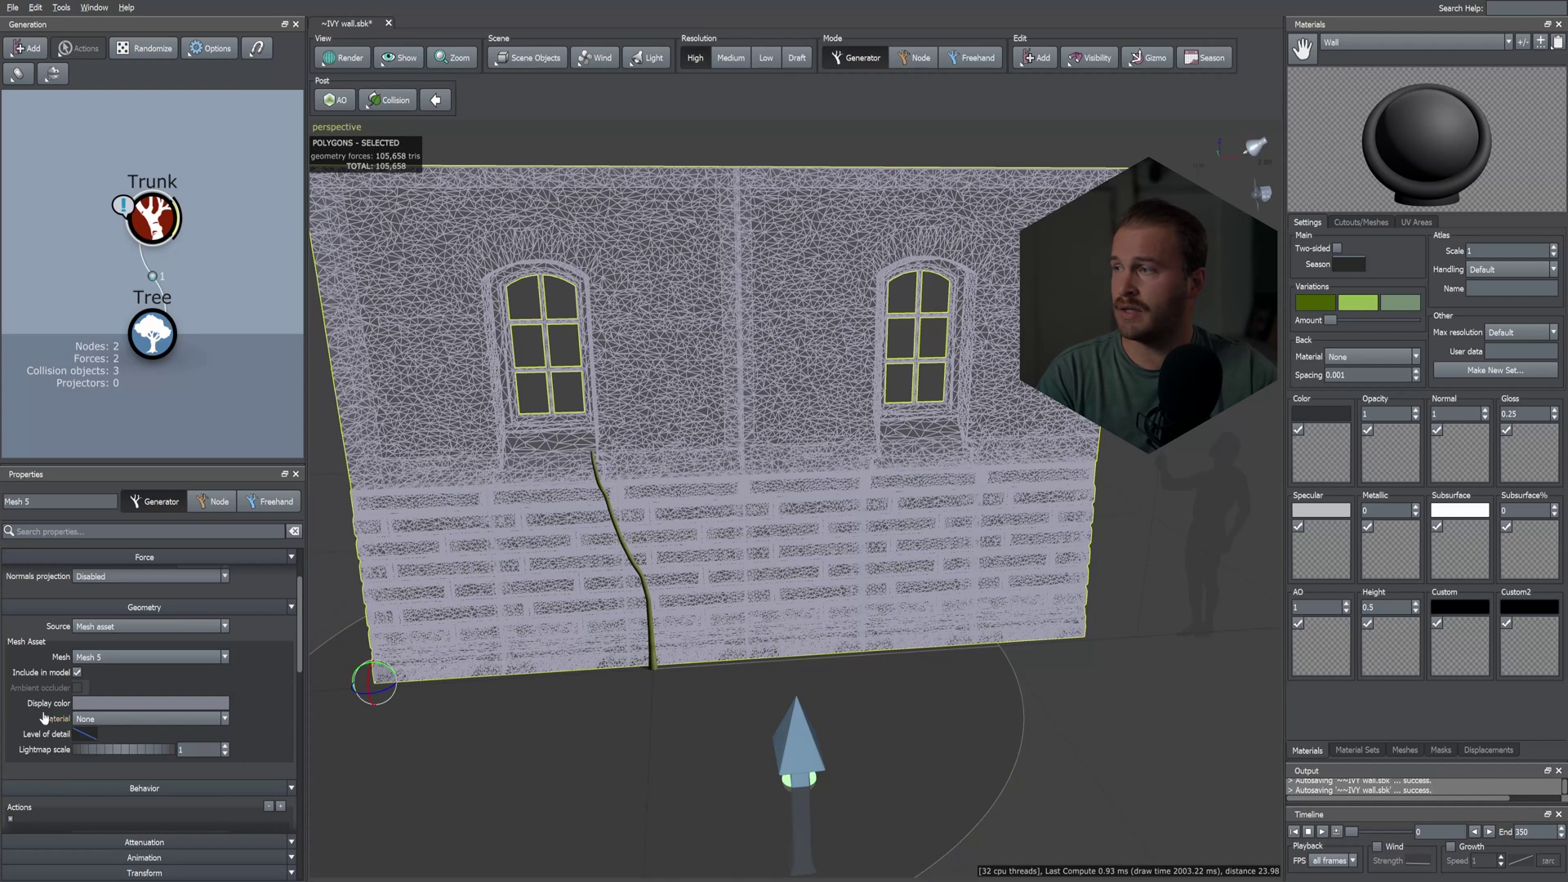
click(96, 720)
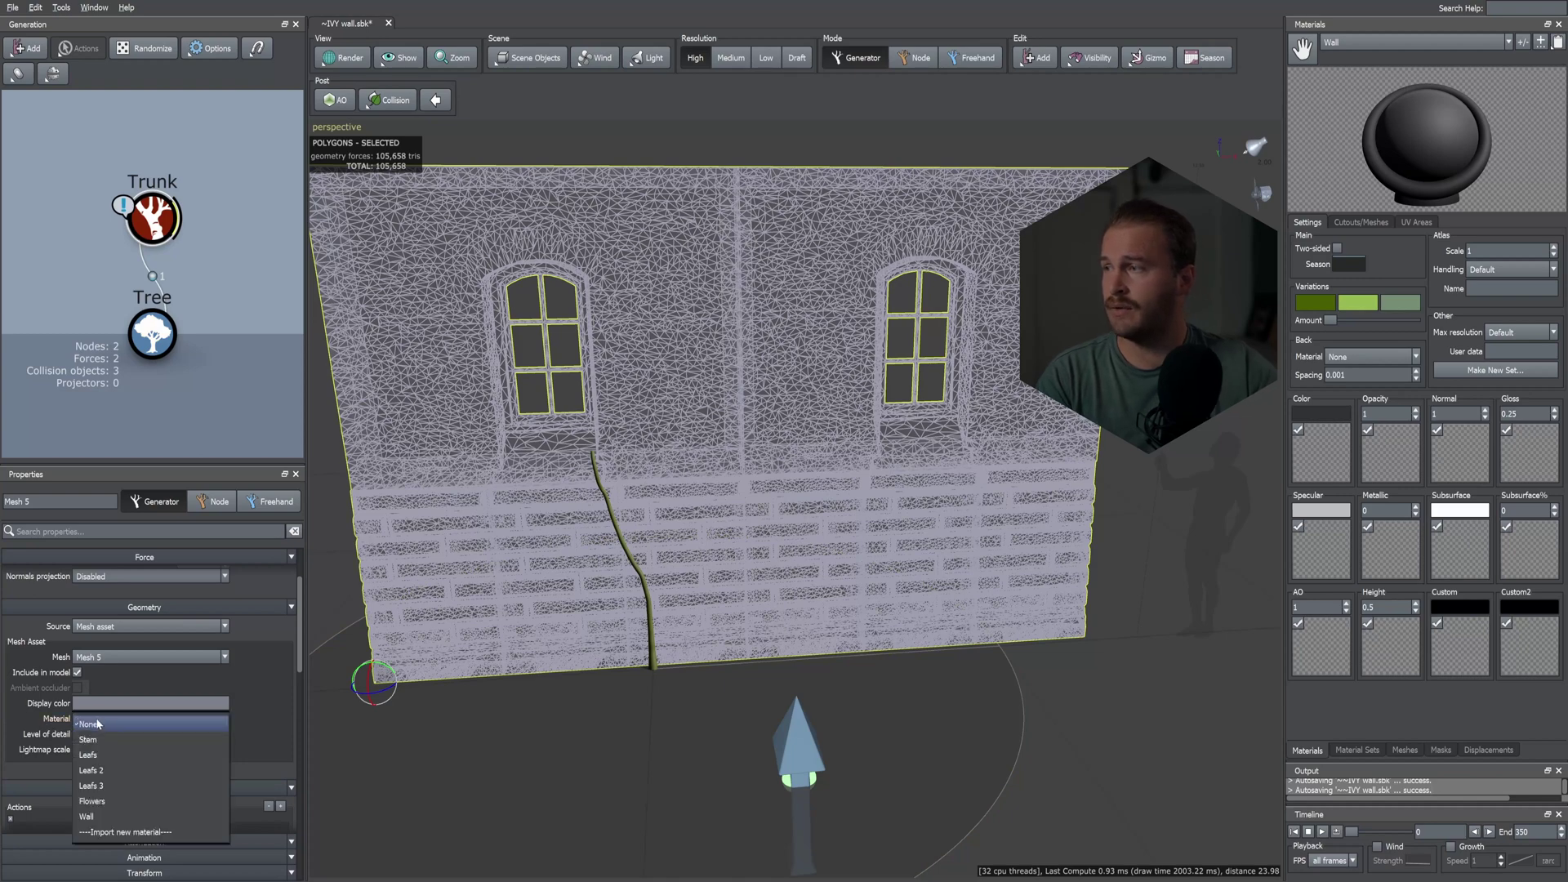
click(100, 816)
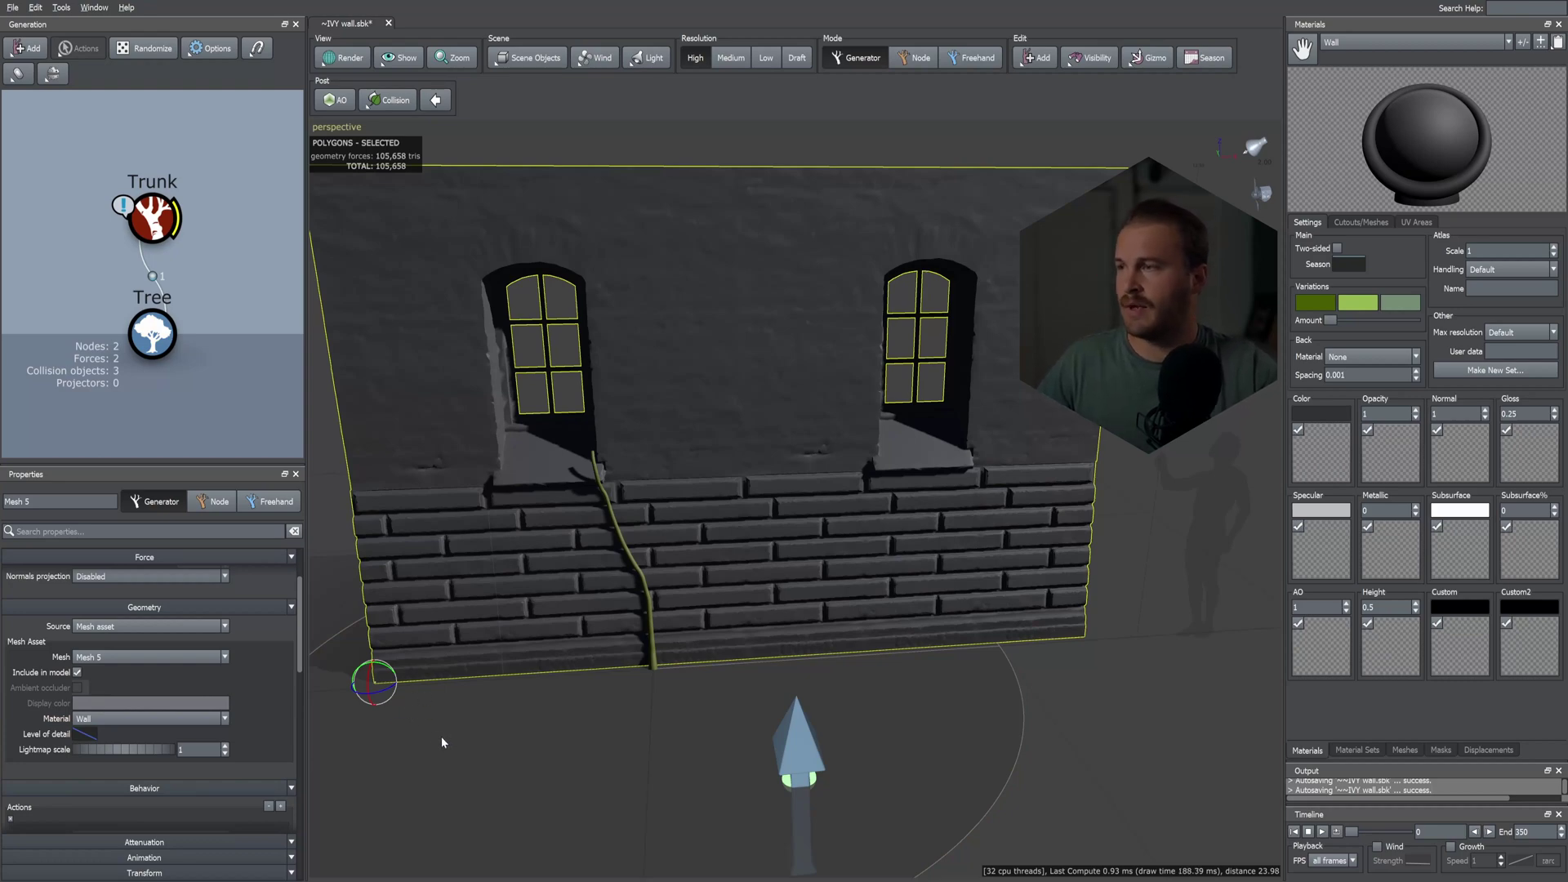
- Move the wall sideways along its length so the trunk climbs between the two windows
drag(442, 740, 434, 735)
click(591, 357)
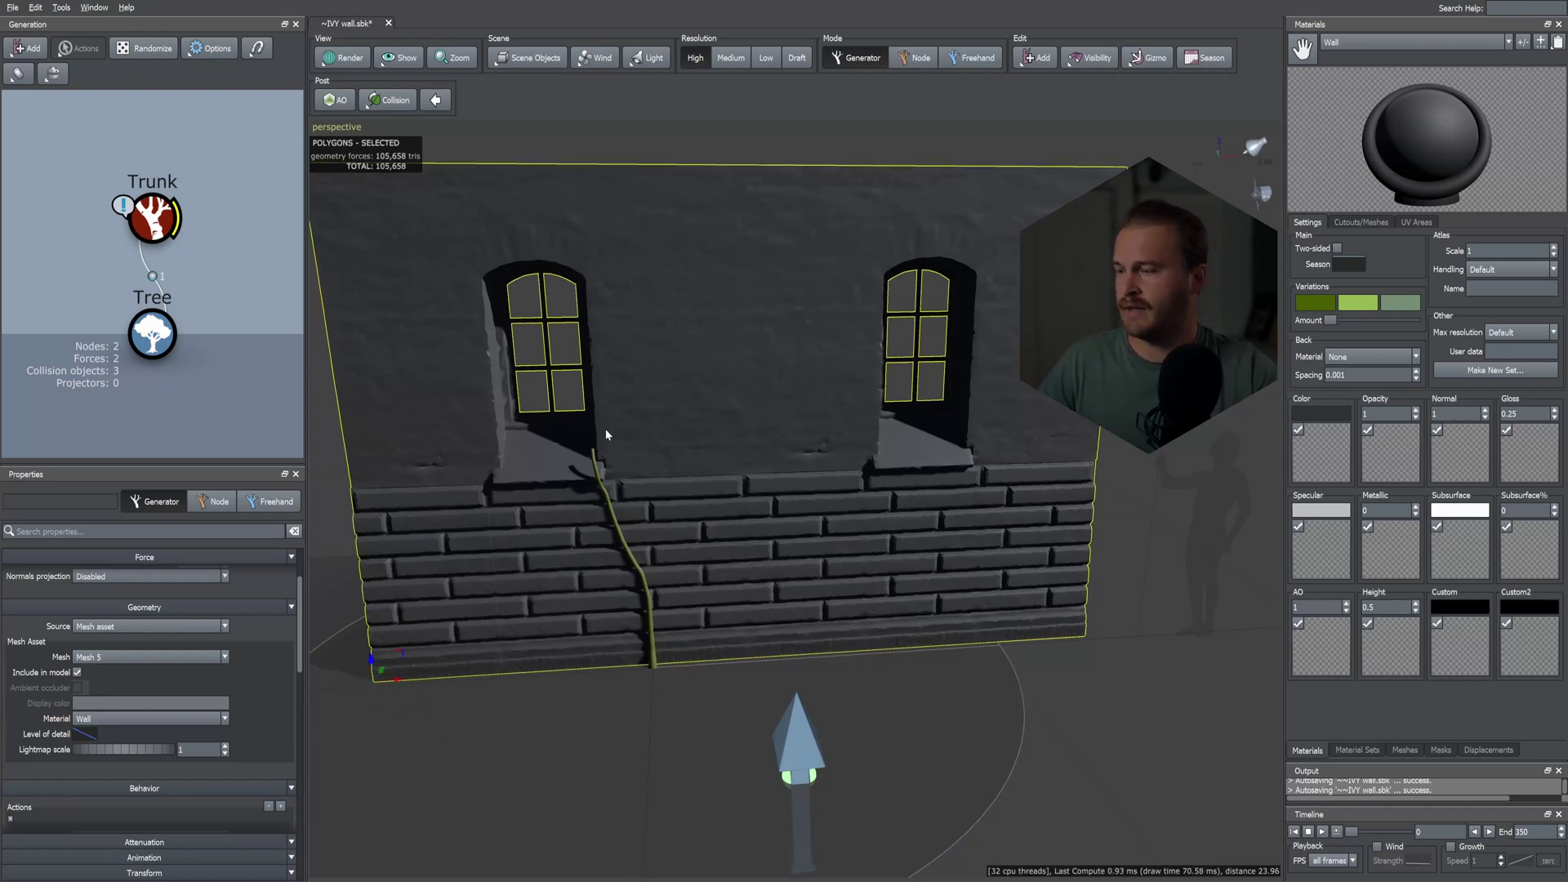
drag(387, 680, 325, 682)
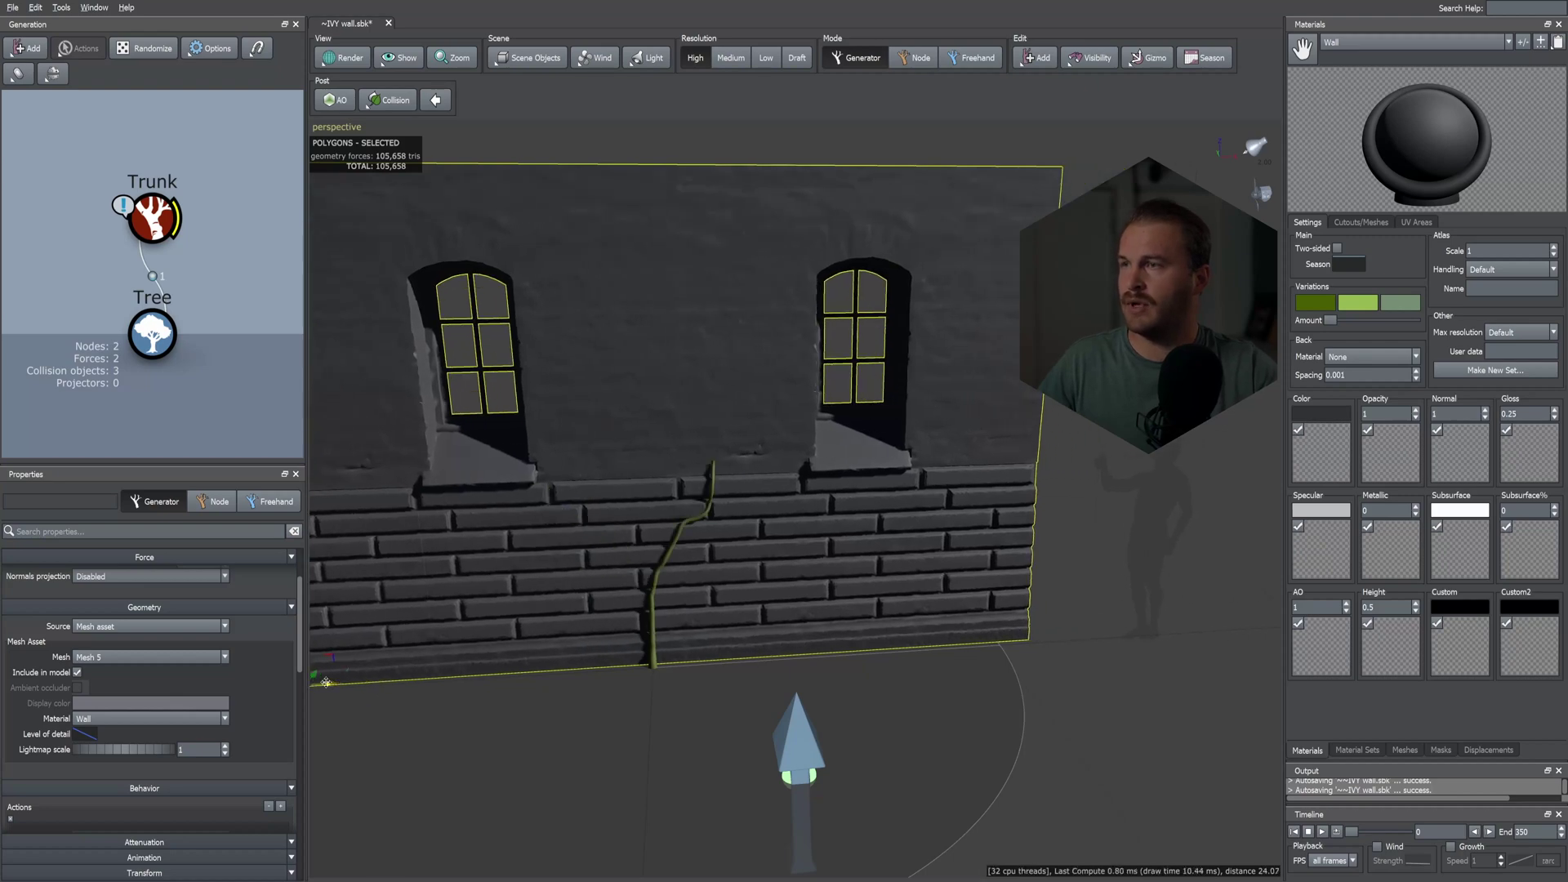
mouse_move(587, 706)
middle_down()
mouse_move(654, 724)
mouse_move(591, 694)
mouse_move(601, 706)
middle_up()
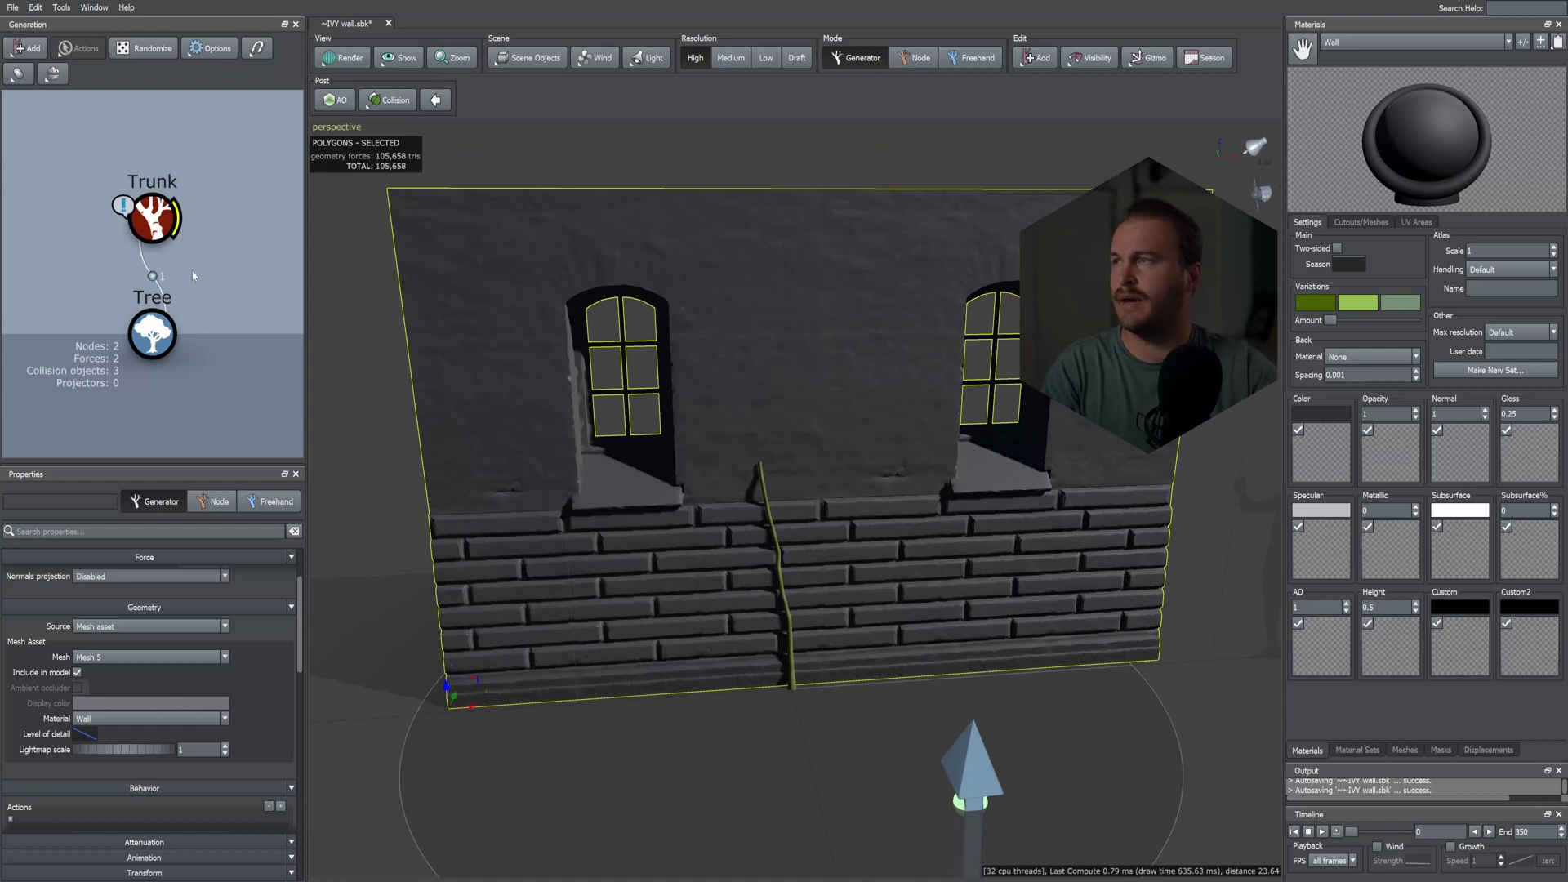
- Set the Trunk generator's spine path amount to 5
click(151, 218)
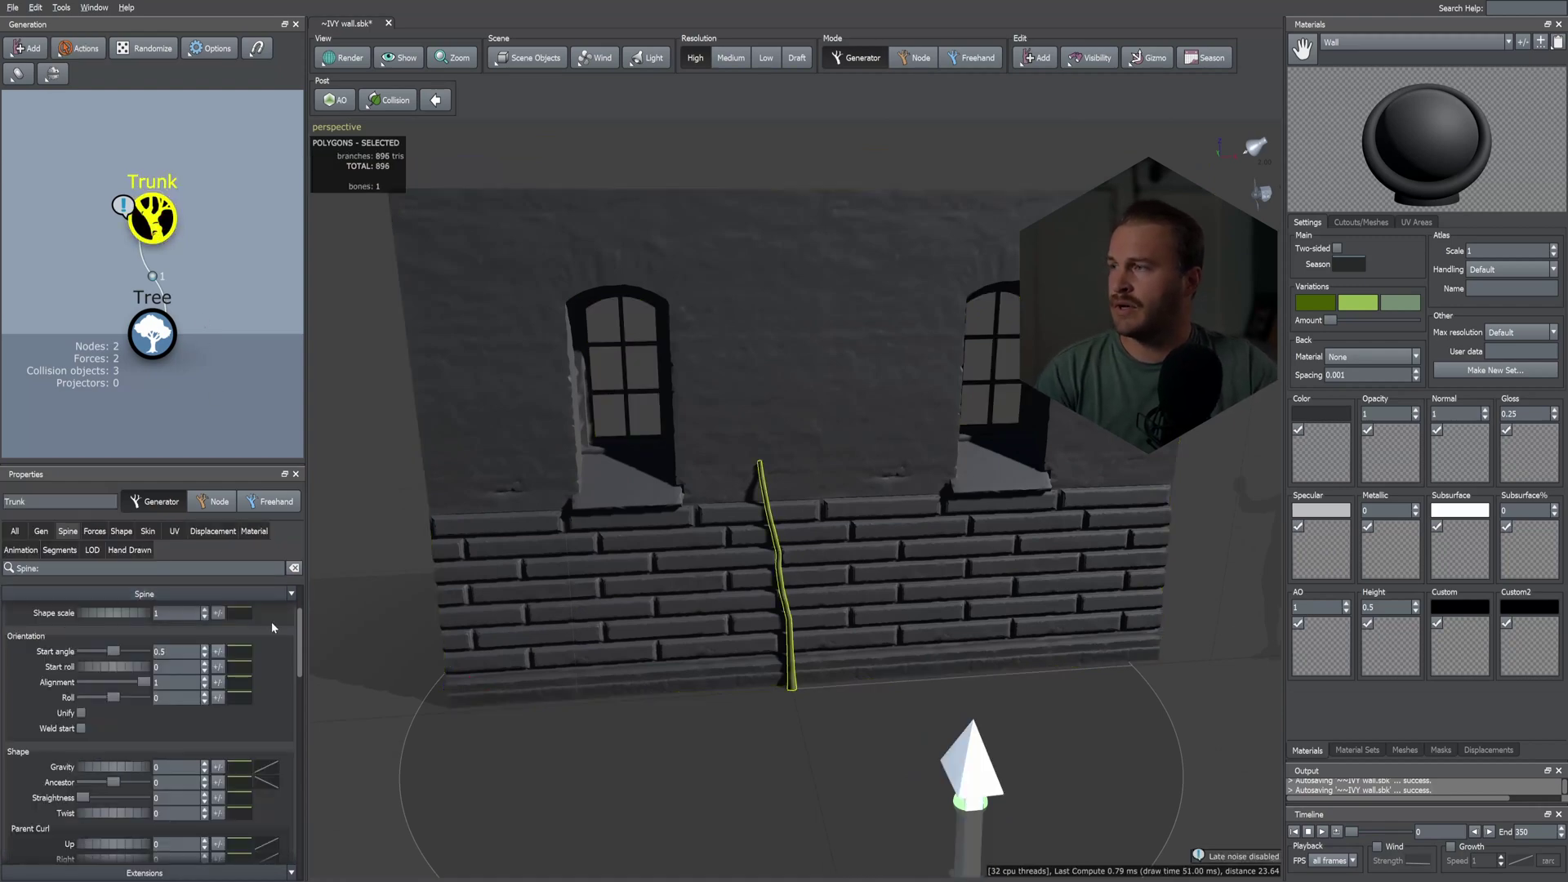
drag(300, 641, 307, 727)
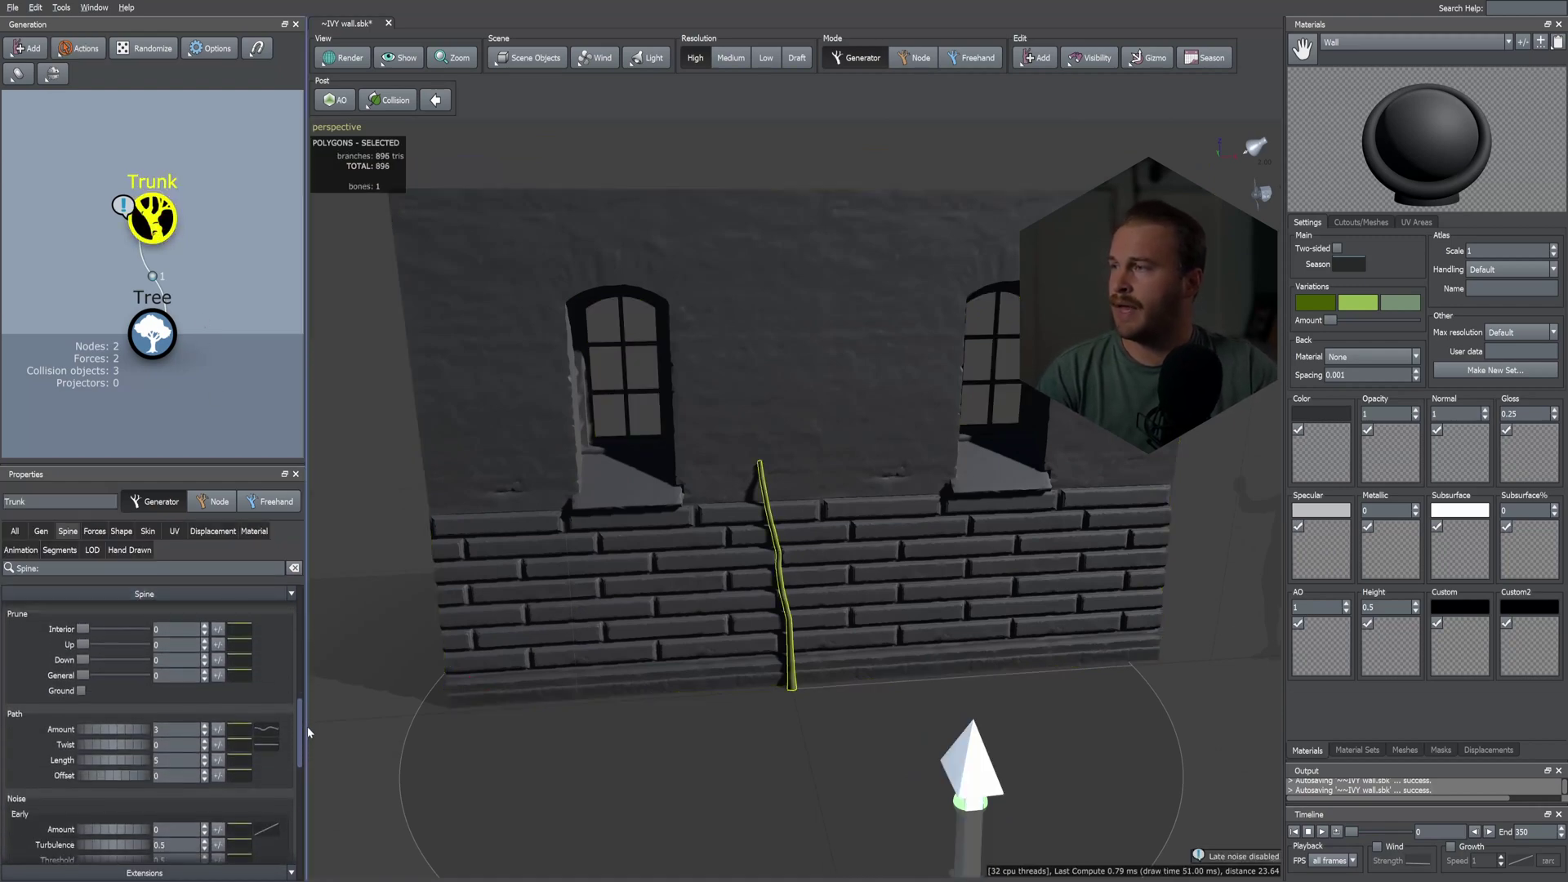
drag(103, 702, 194, 683)
drag(188, 680, 184, 681)
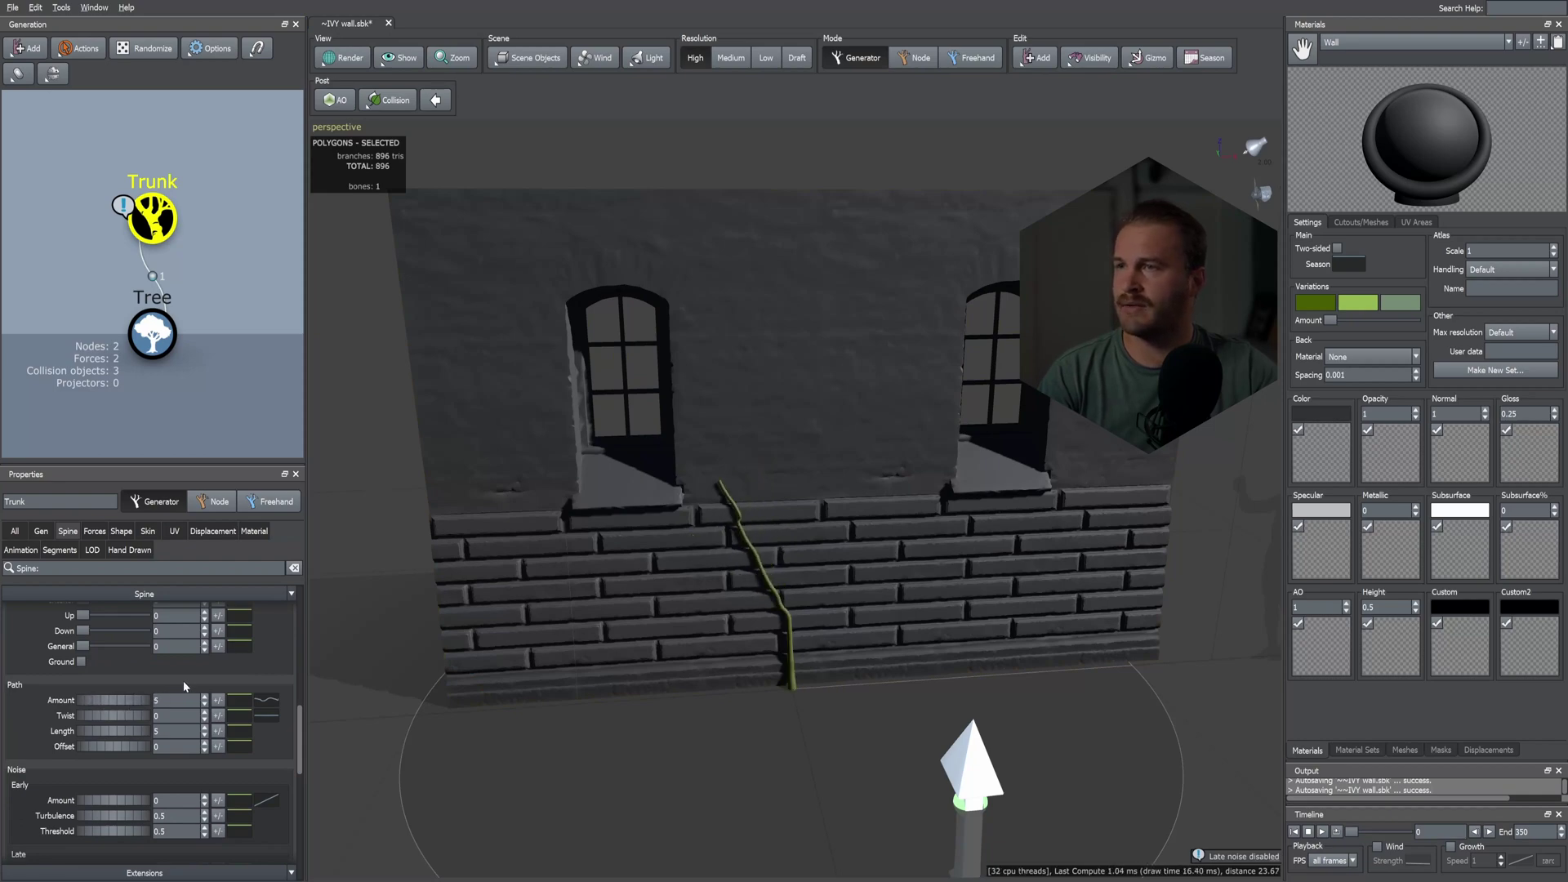
- Reshape the trunk's absolute radius profile curve: add a point near the tip, lower the end to about 0.012, and slightly lower the start
click(148, 531)
click(270, 659)
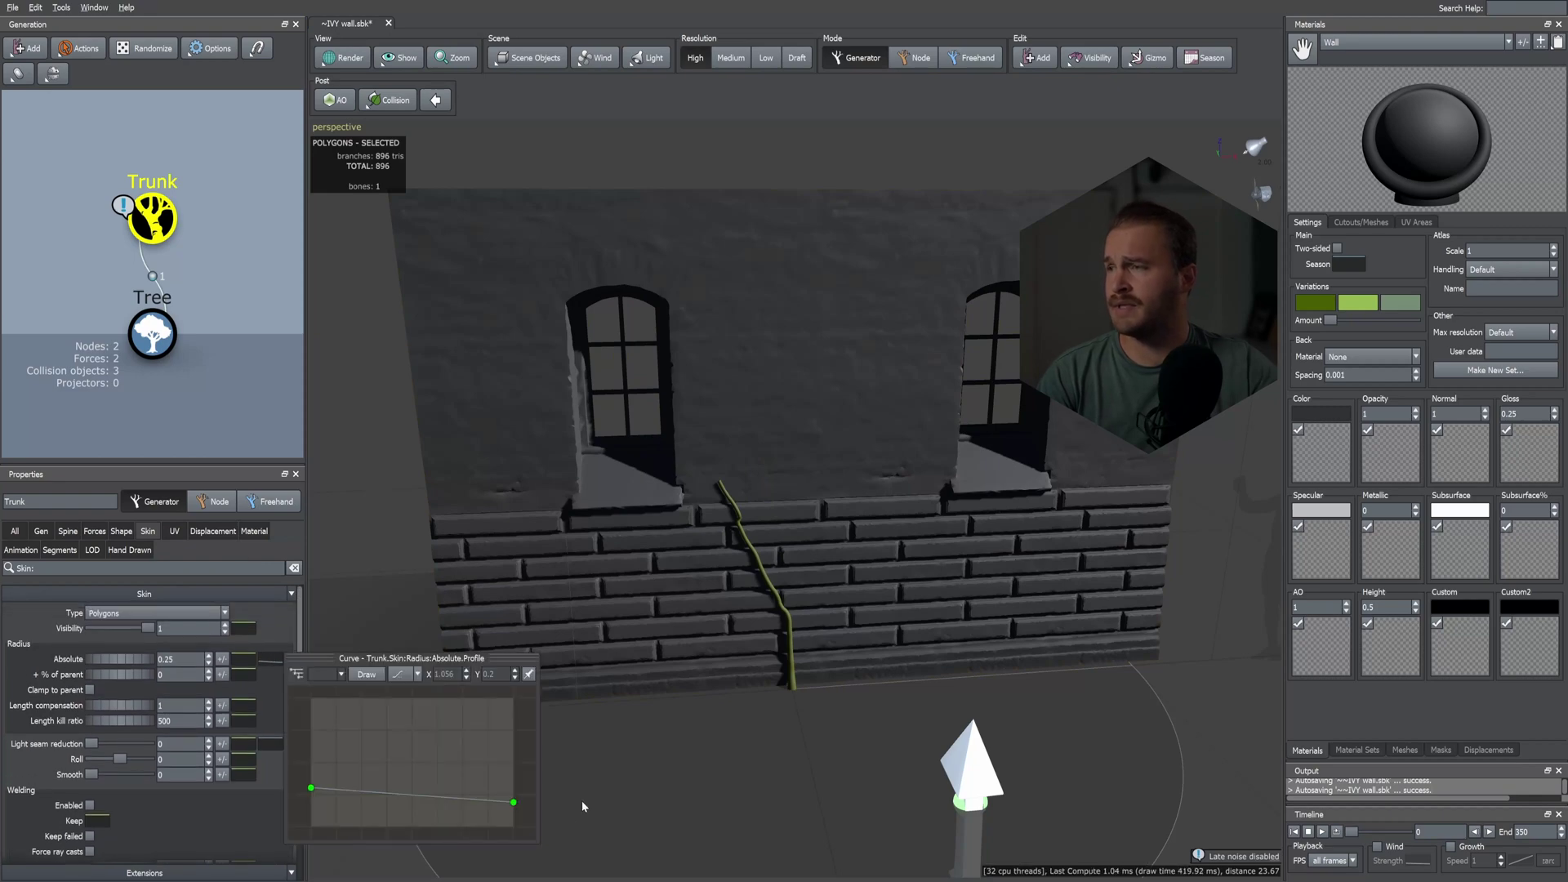
click(470, 803)
drag(514, 804, 513, 823)
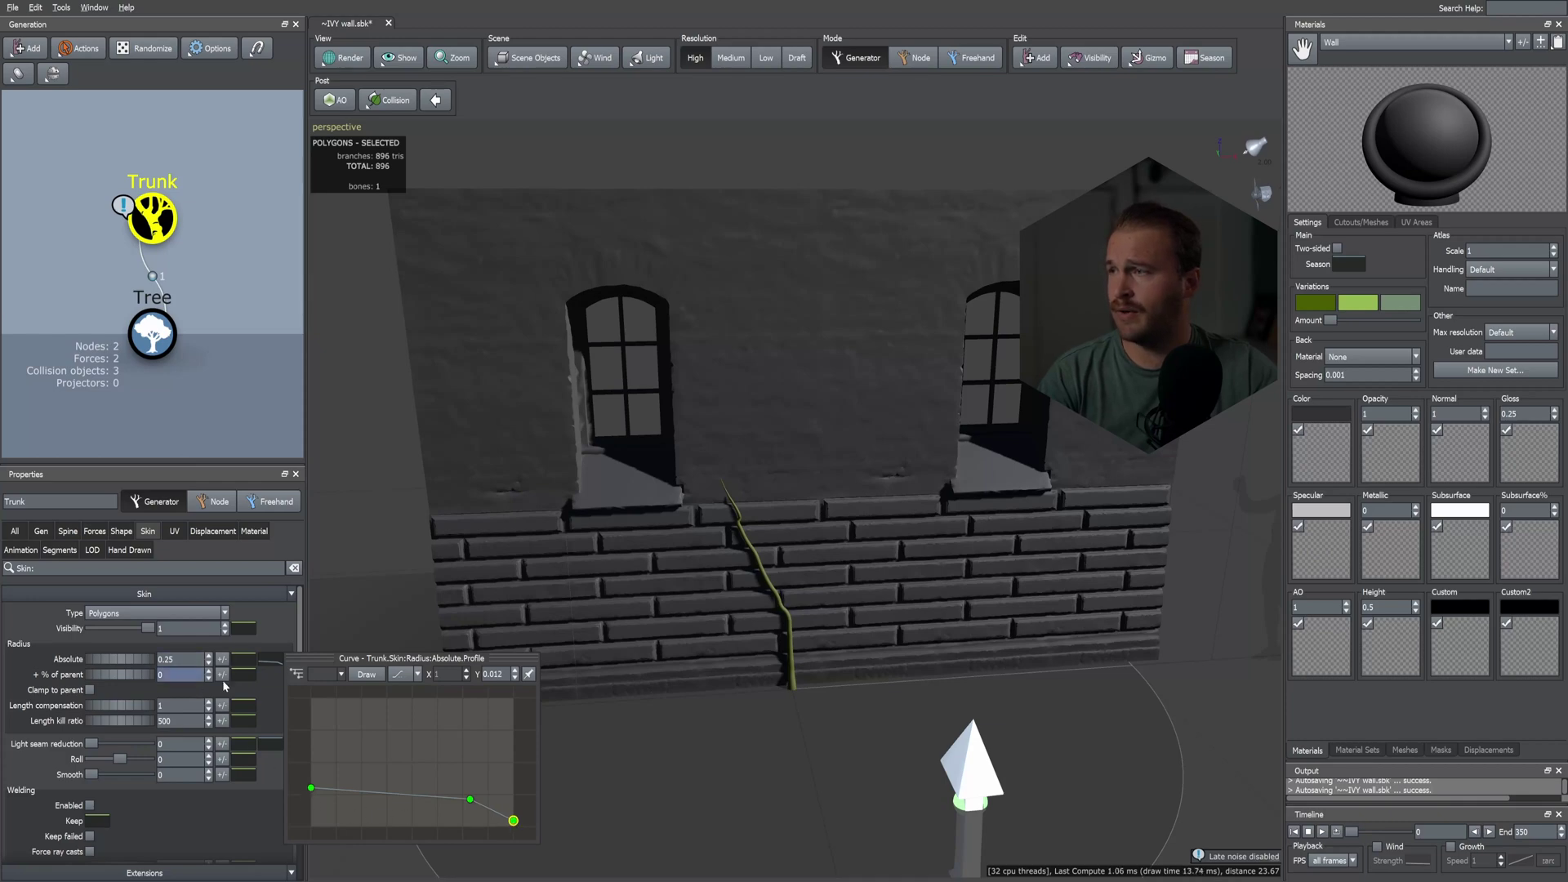
drag(311, 789, 310, 802)
drag(470, 799, 469, 803)
middle_drag(658, 777, 659, 774)
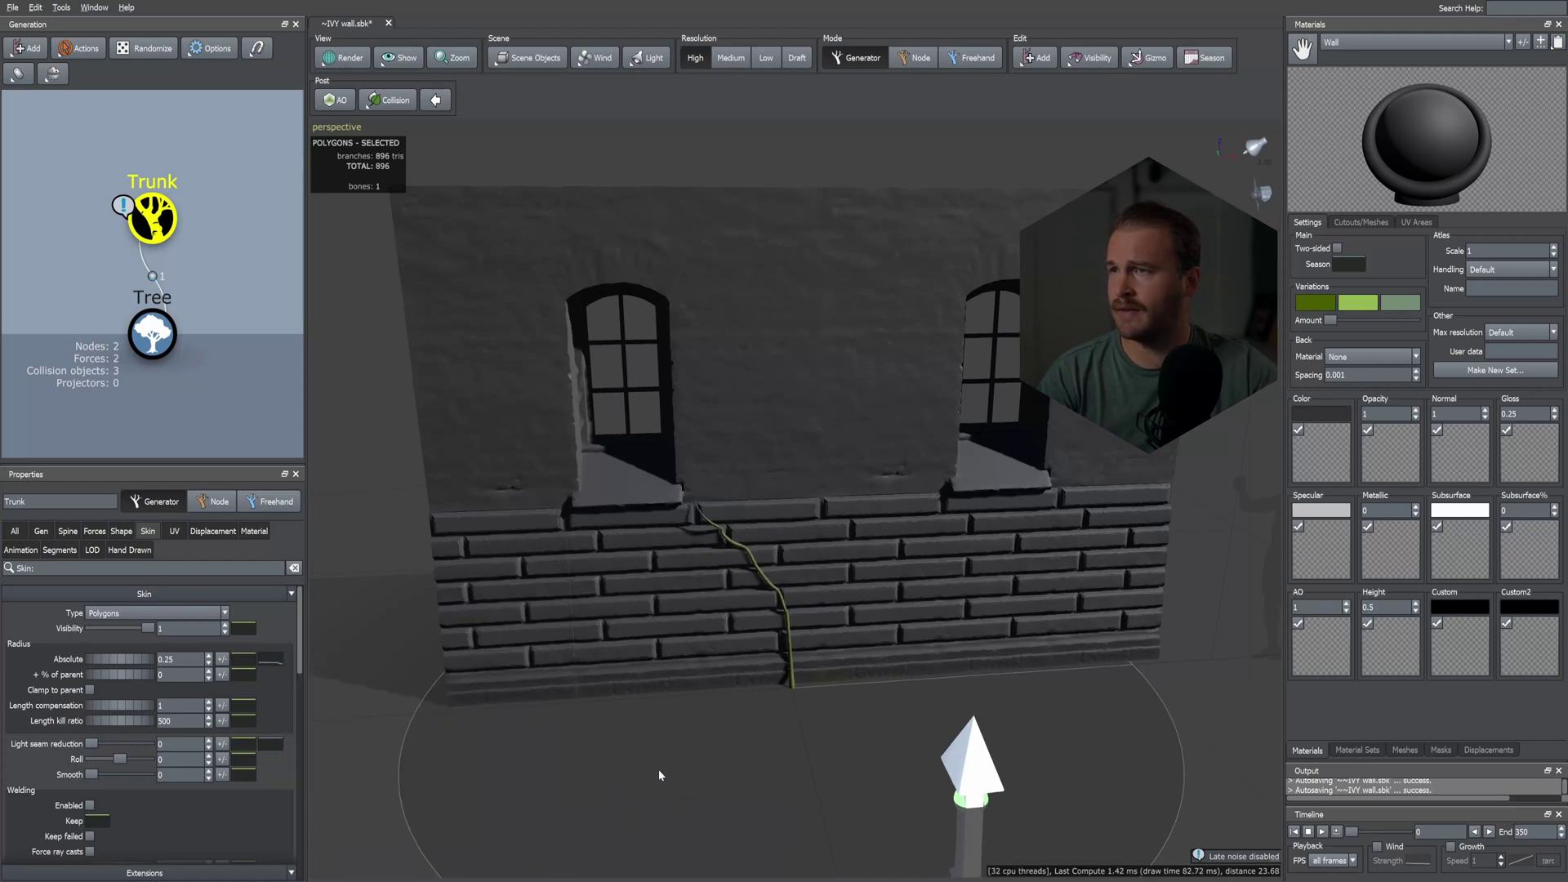
- Add a Bifurcating branches generator to the Trunk
right_click(167, 213)
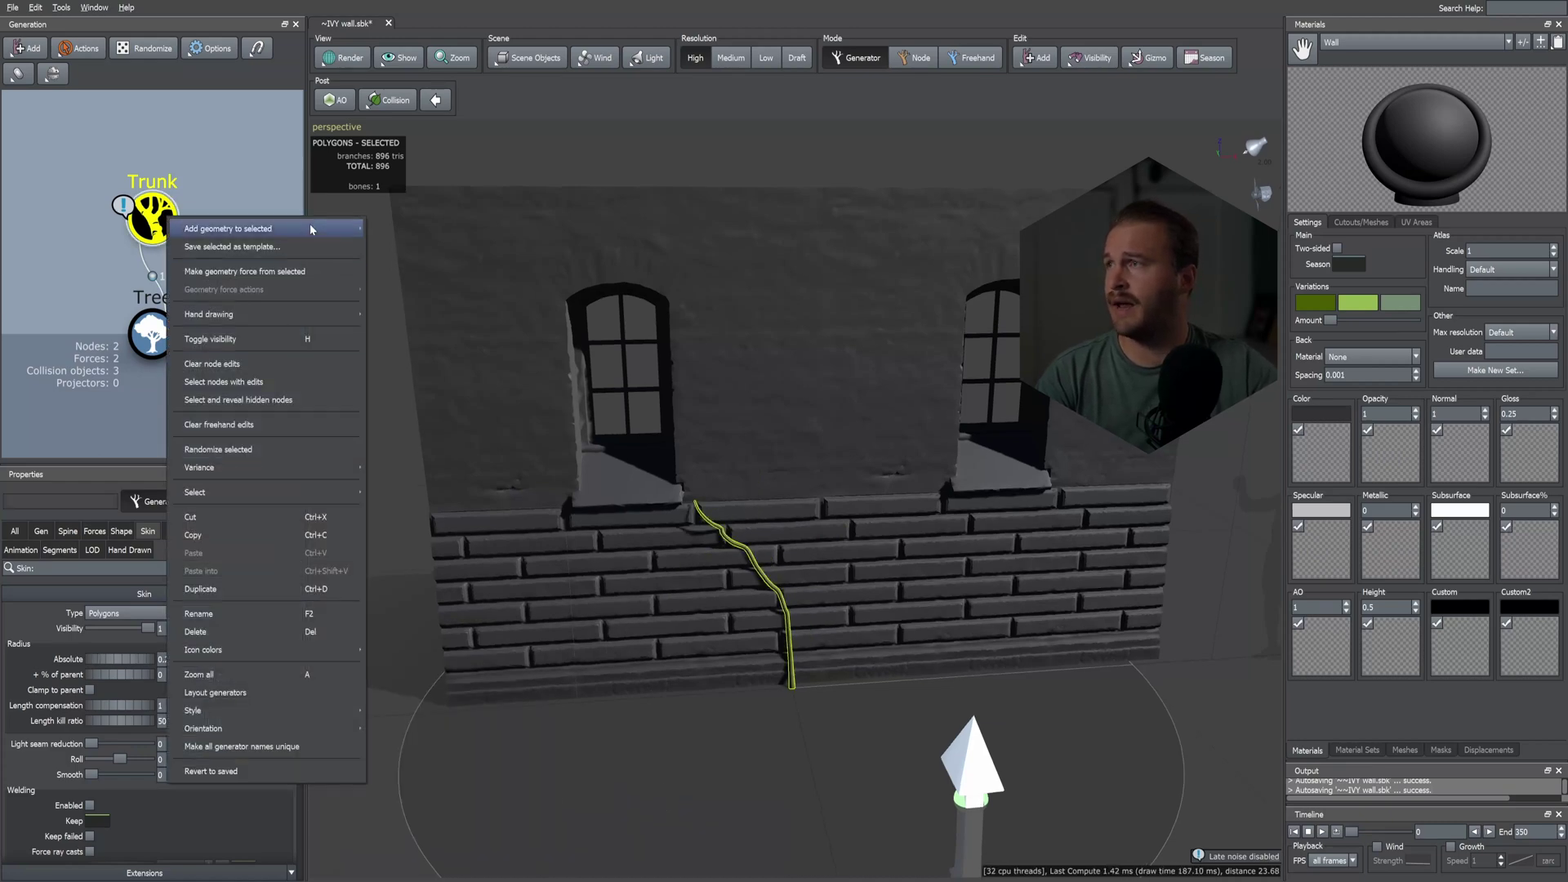
mouse_move(327, 222)
right_click(704, 718)
right_click(704, 718)
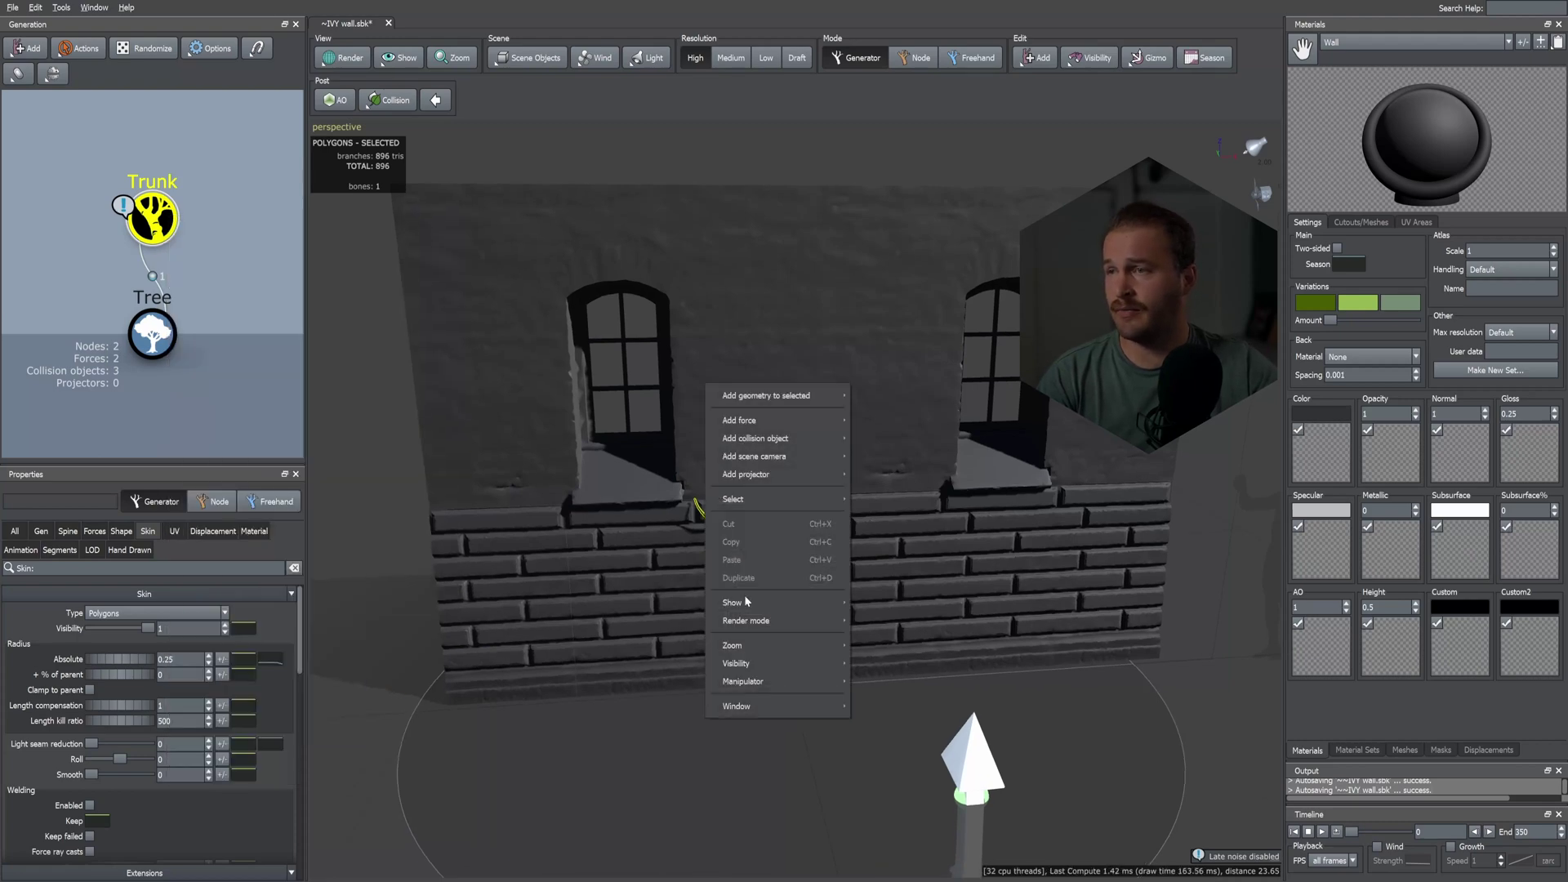
mouse_move(784, 400)
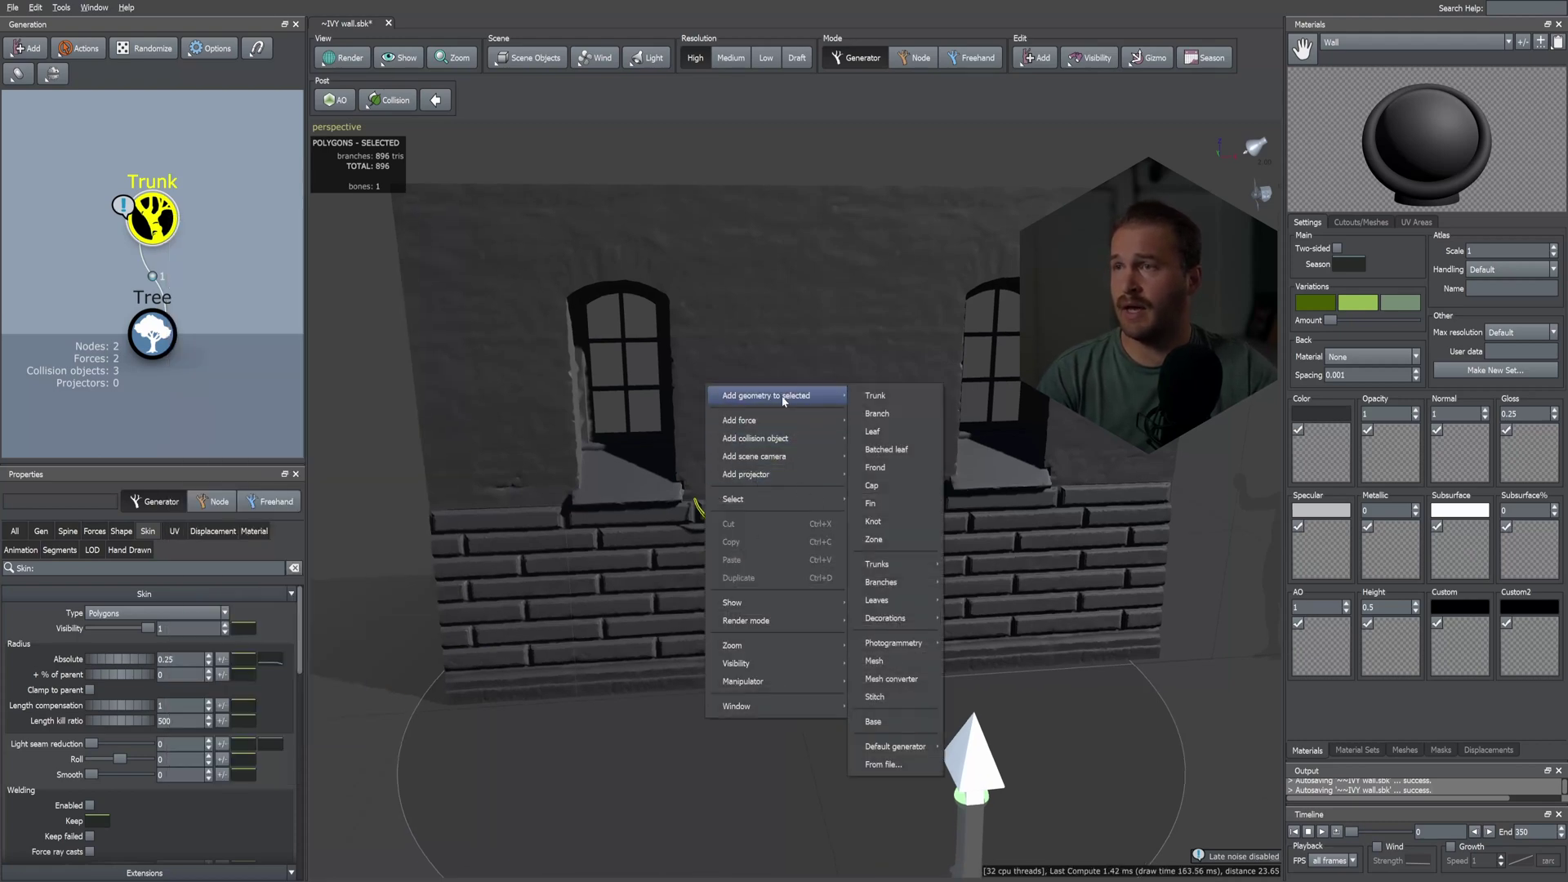
mouse_move(934, 622)
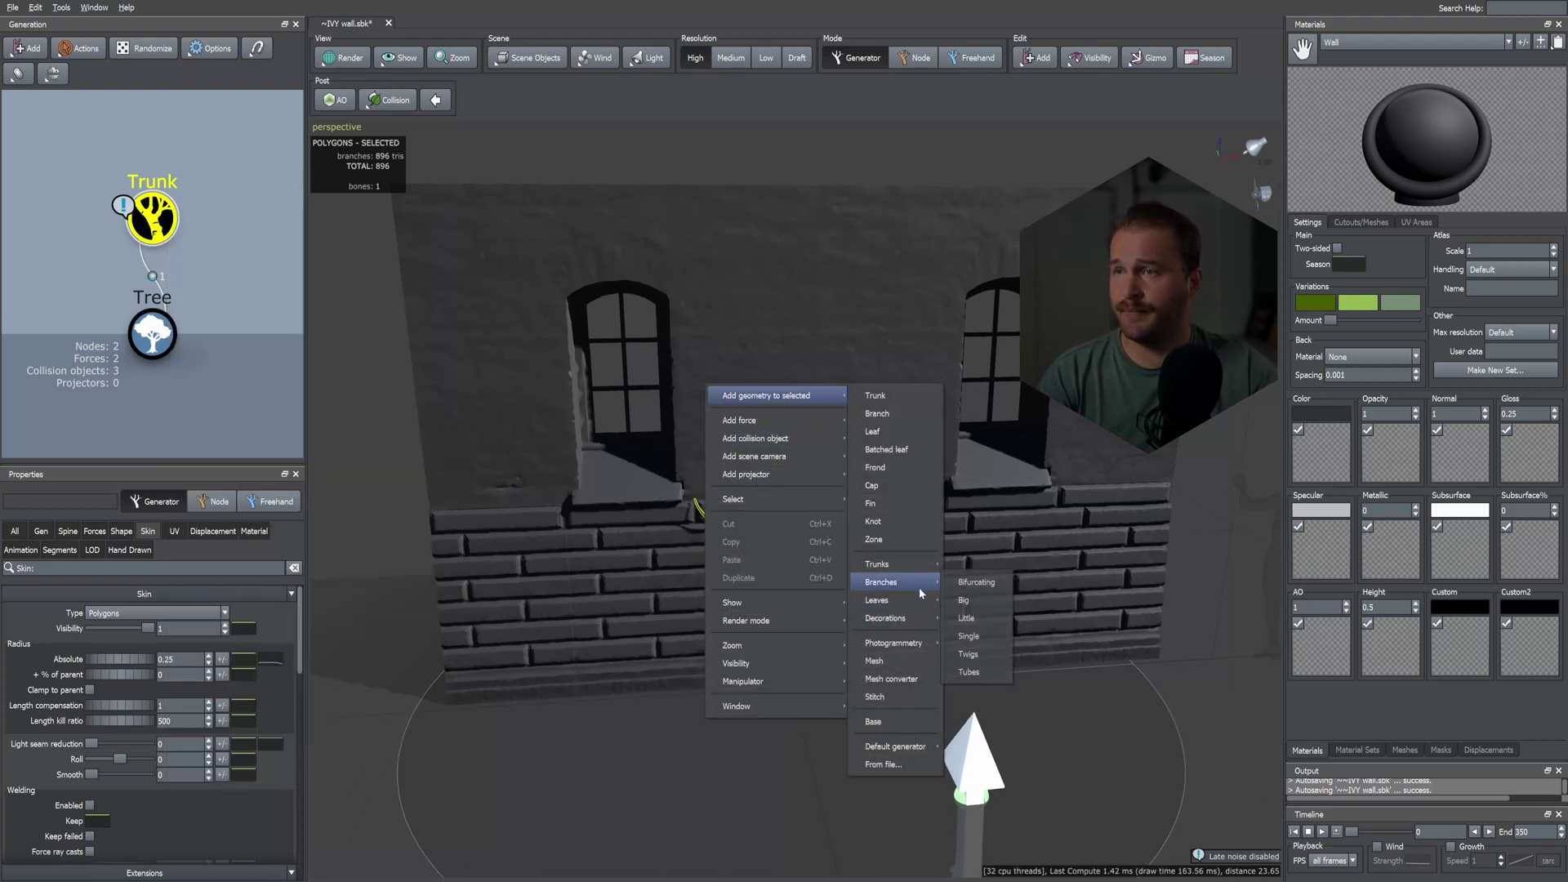
click(989, 586)
scroll(846, 553, down, 3)
scroll(834, 562, up, 6)
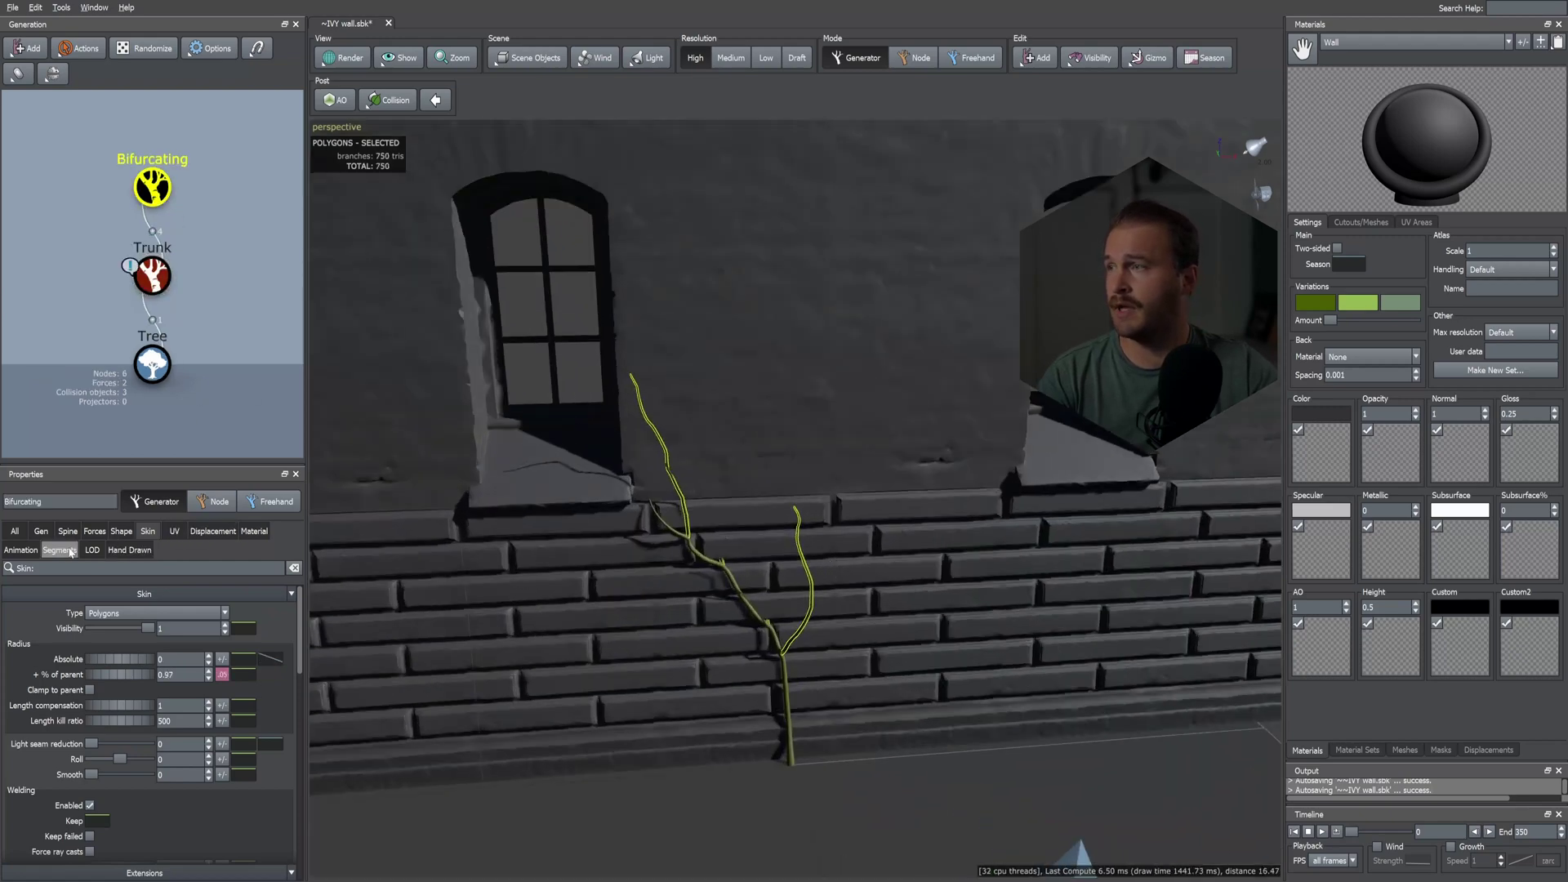
- Enable the Mesh 5 and Direction forces on the Bifurcating branches, giving Mesh 5 a Max profile curve and a strength of 1.87
click(94, 531)
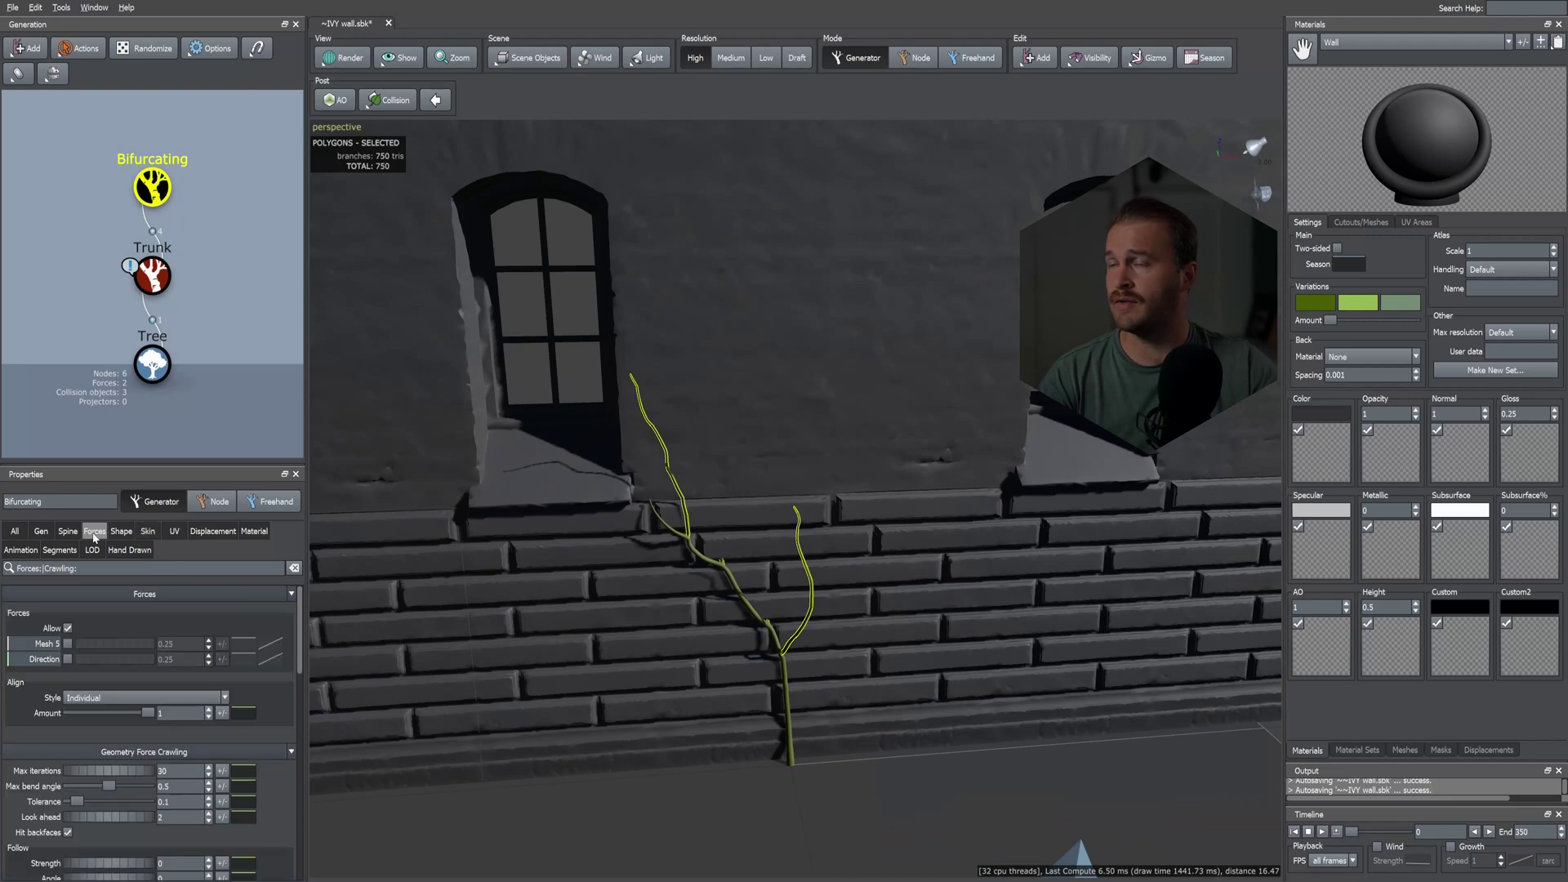
click(68, 644)
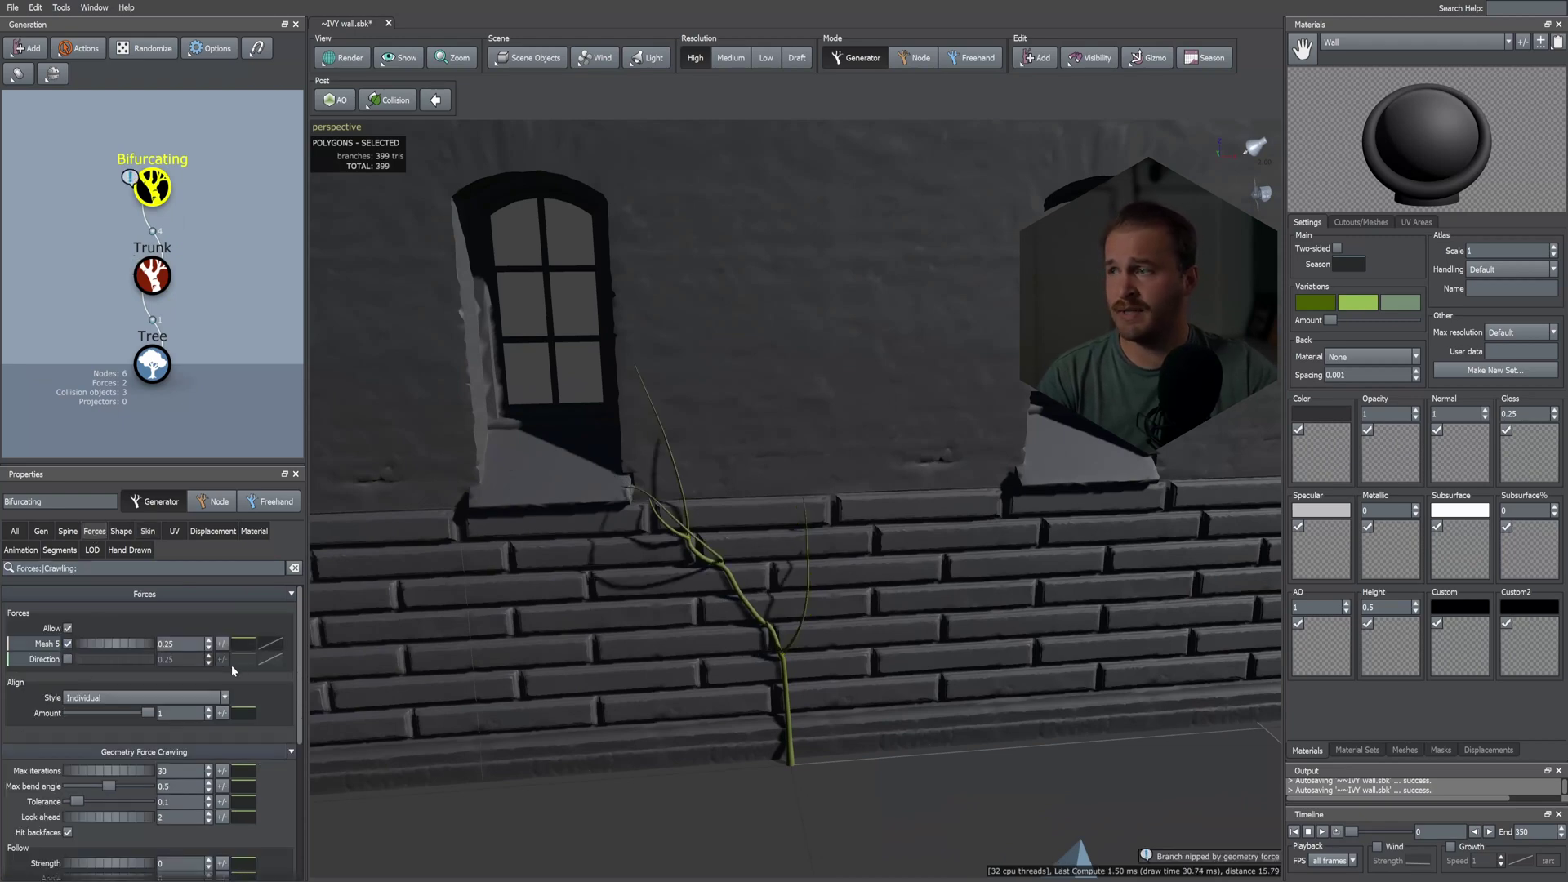
click(273, 646)
click(399, 663)
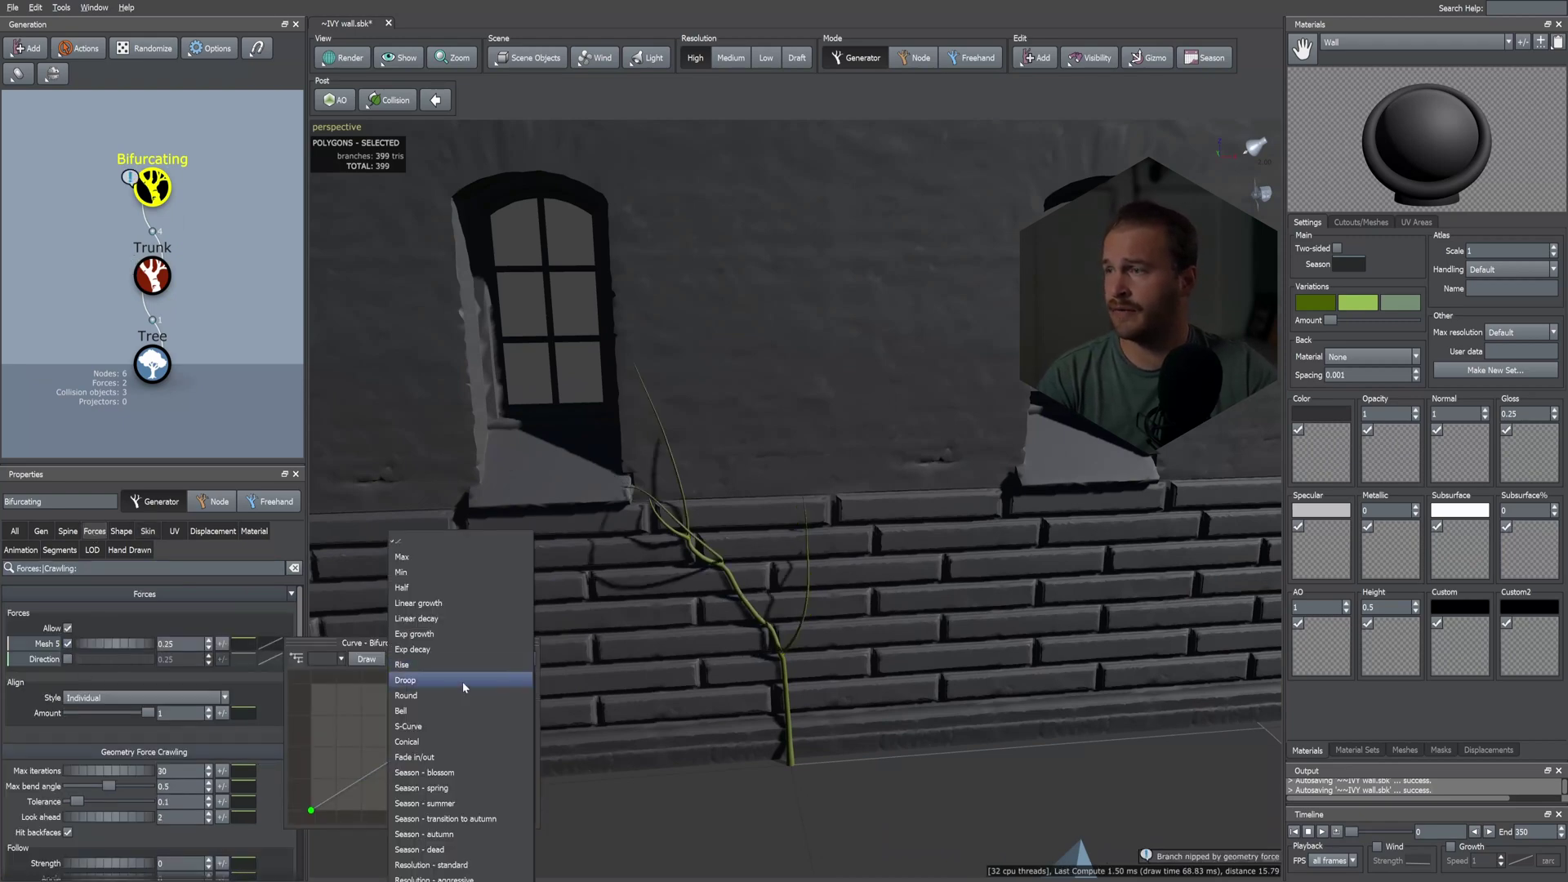
click(413, 557)
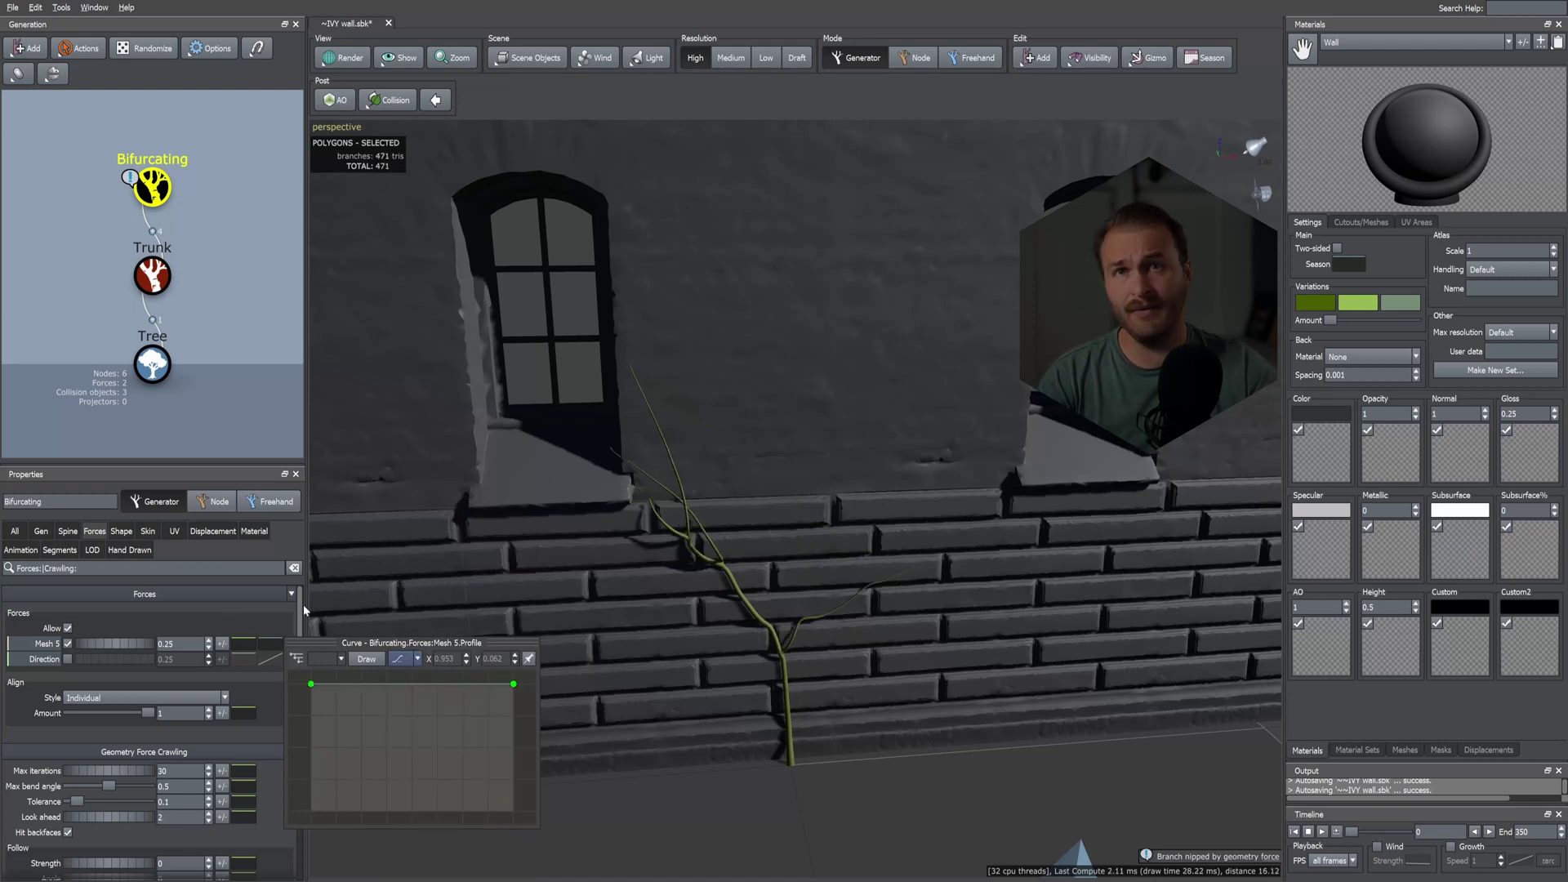
drag(120, 641, 192, 638)
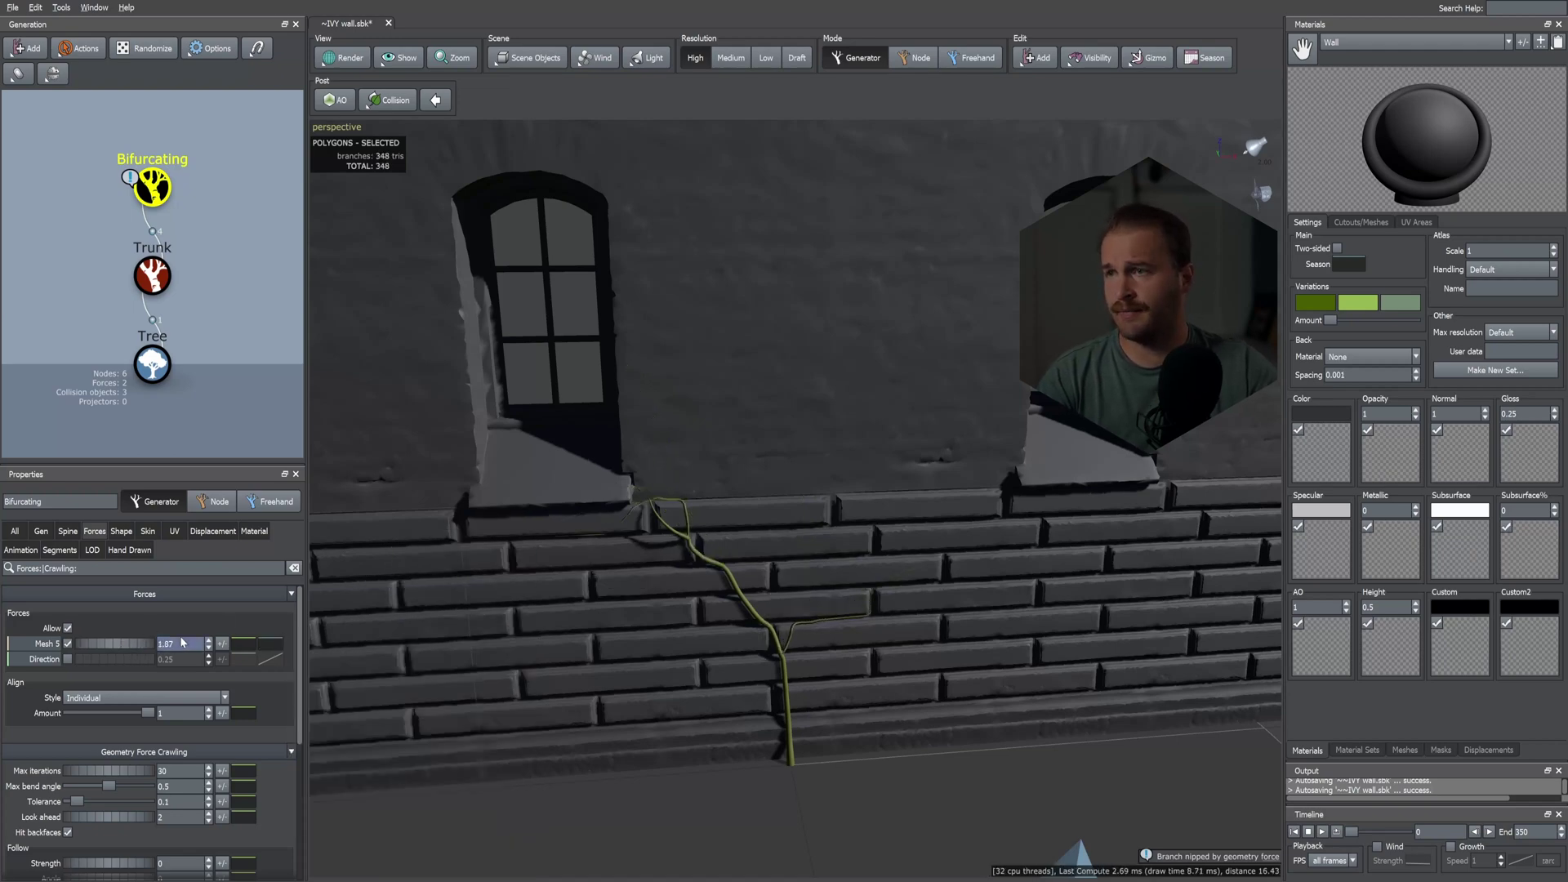
click(66, 660)
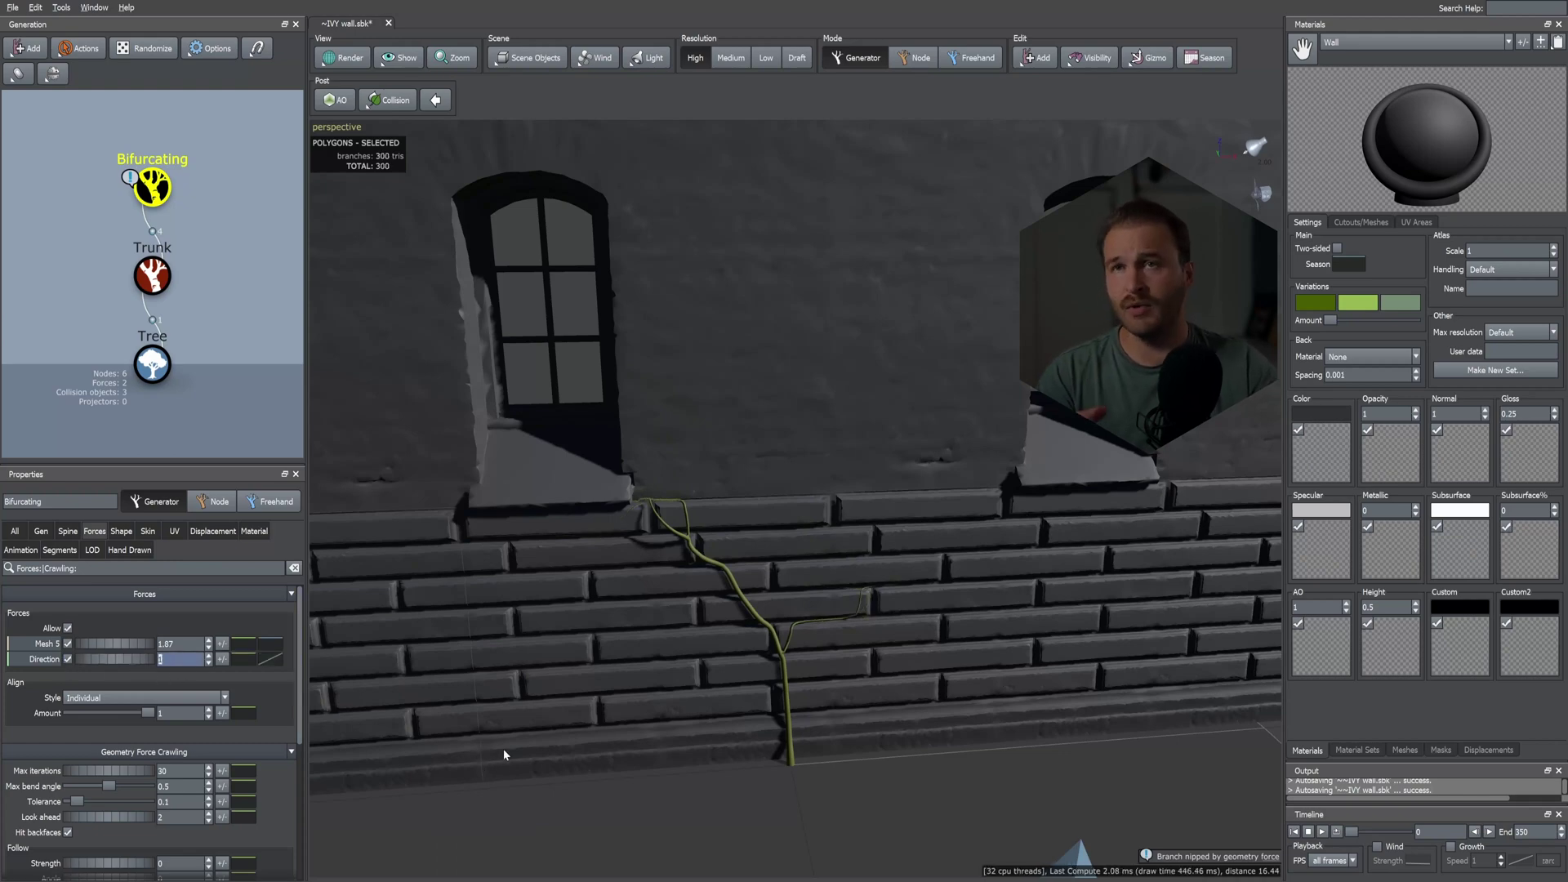
- Set the Bifurcating branches' absolute spine length to 3.1
click(65, 532)
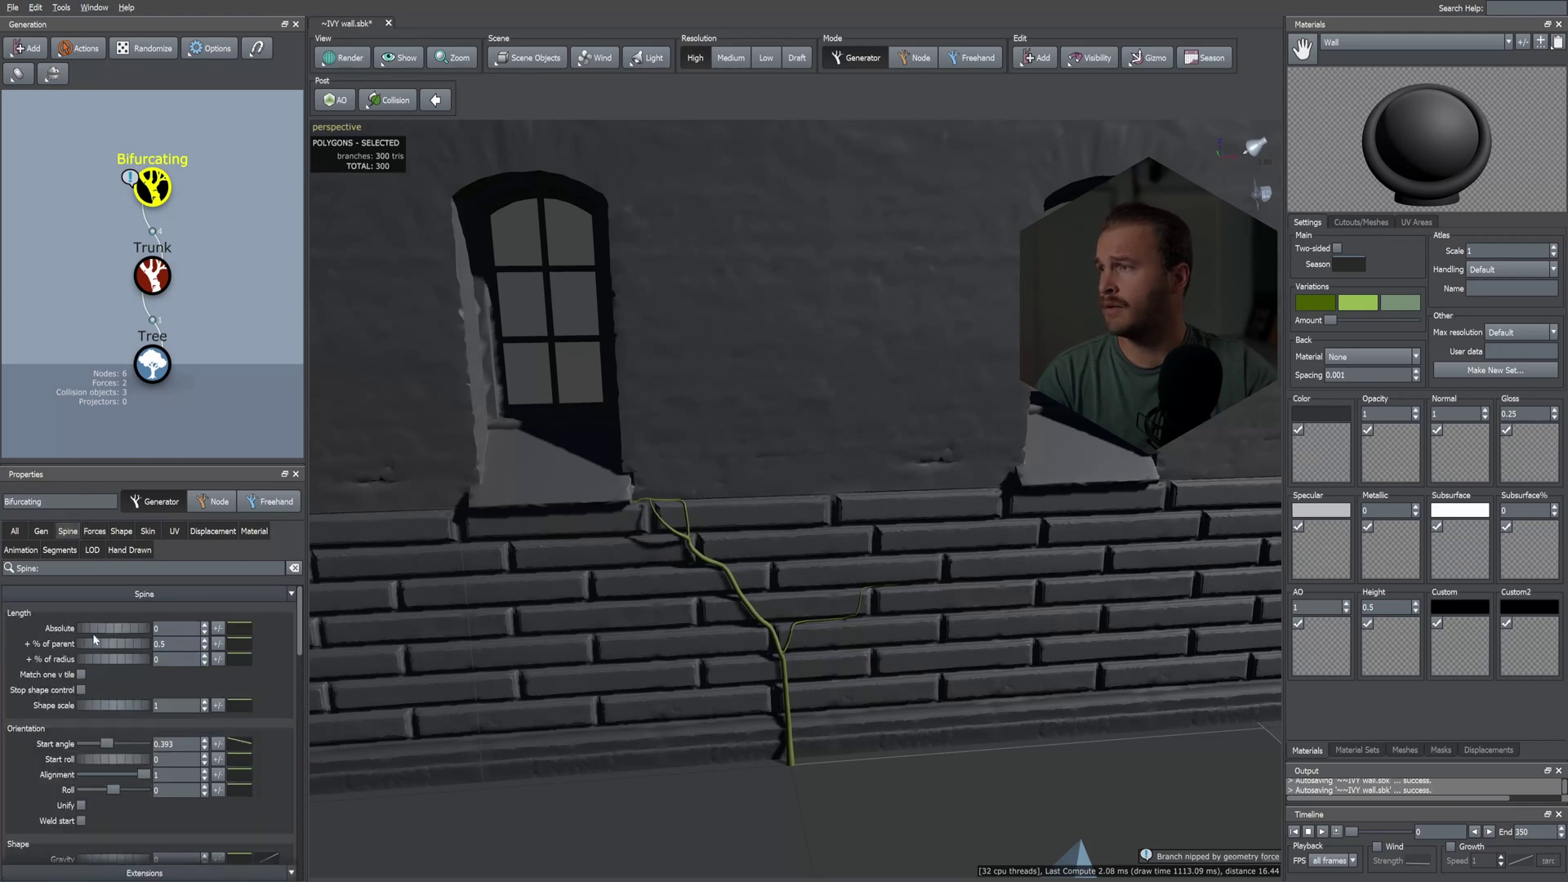
drag(114, 630, 240, 611)
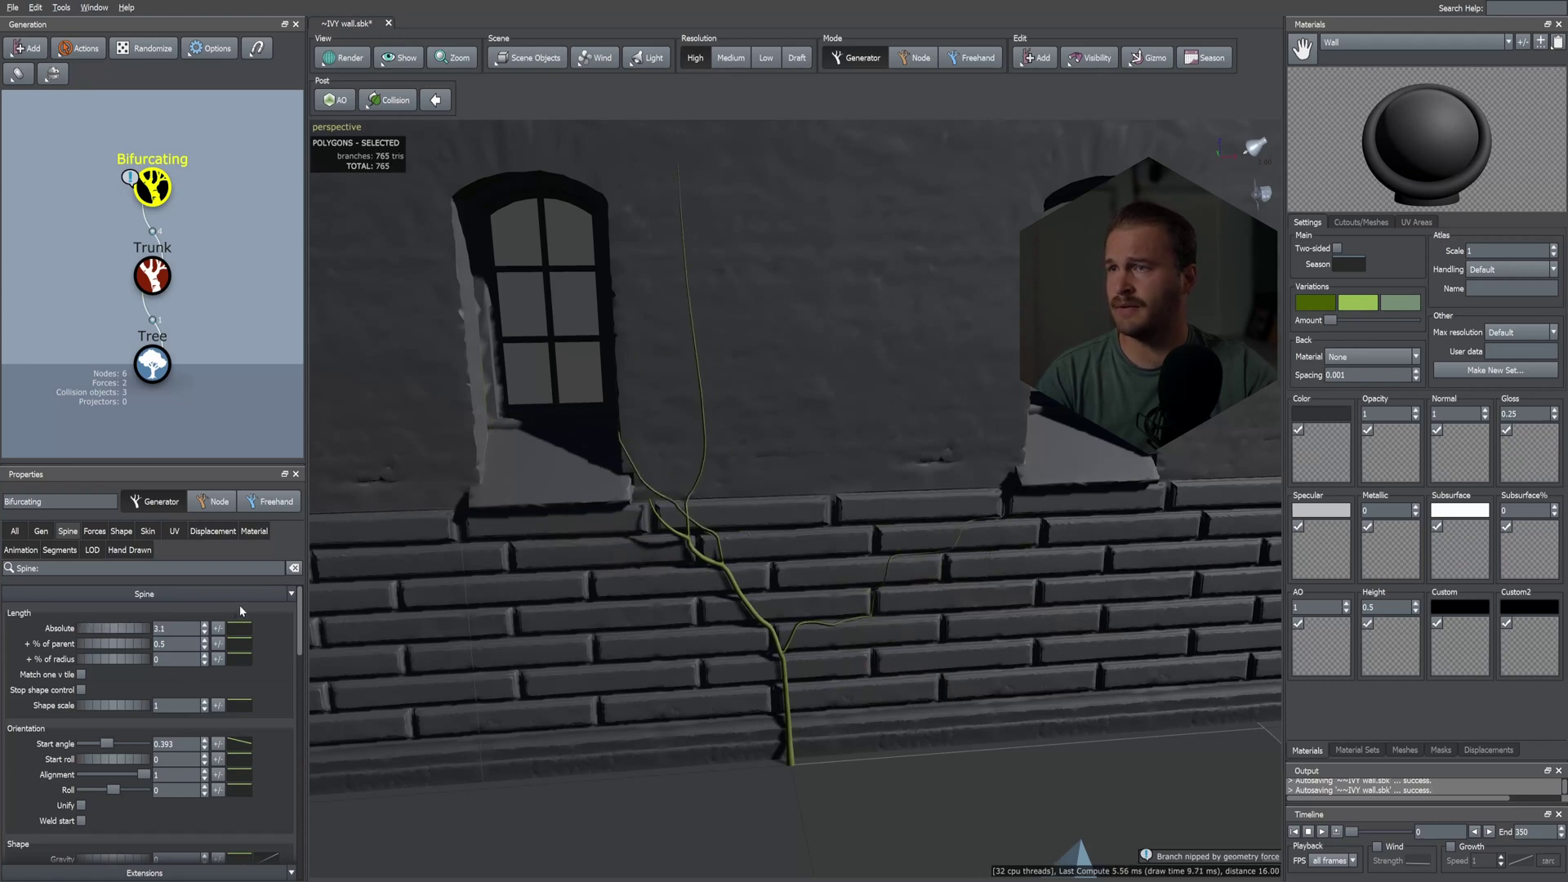
- Switch the Bifurcating branches' generation mode to Phyllotaxy with the Alternating (distichous) arrangement style
click(41, 531)
click(111, 612)
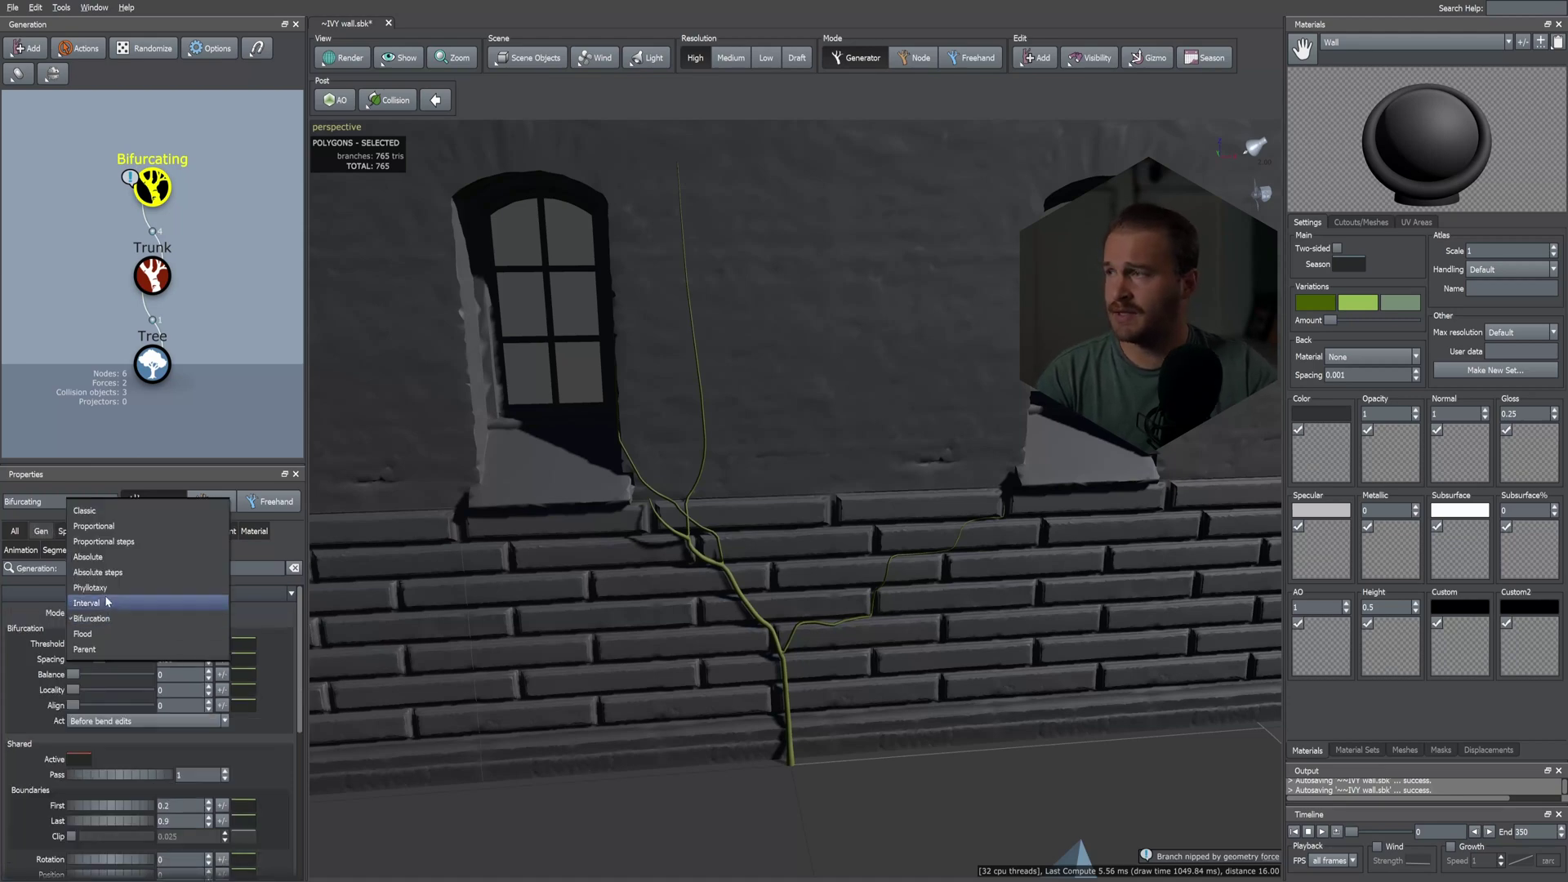
click(109, 588)
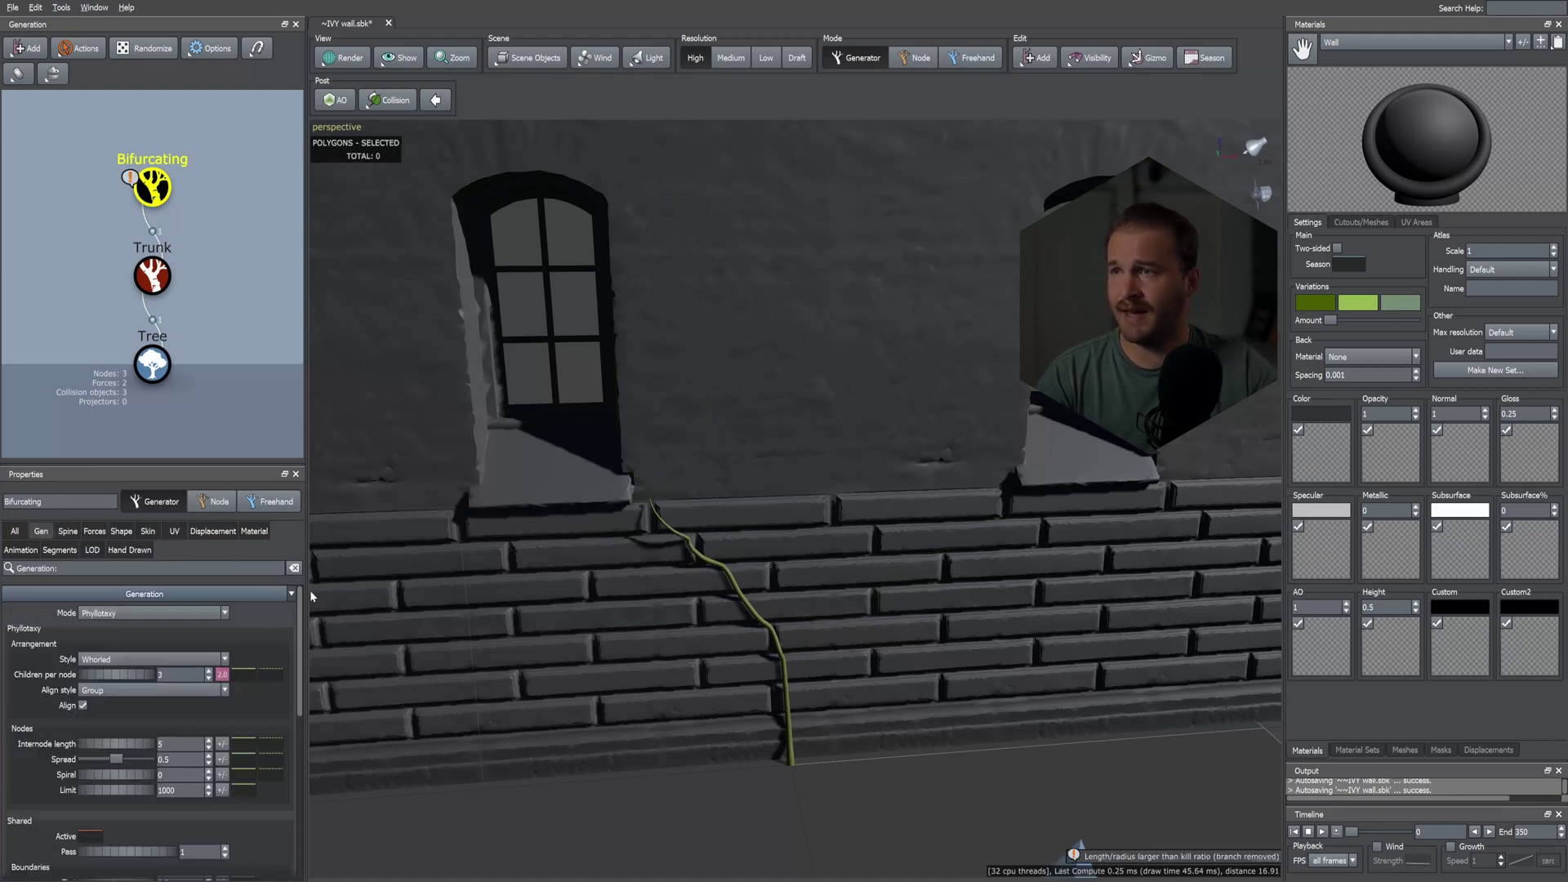
click(140, 661)
click(140, 635)
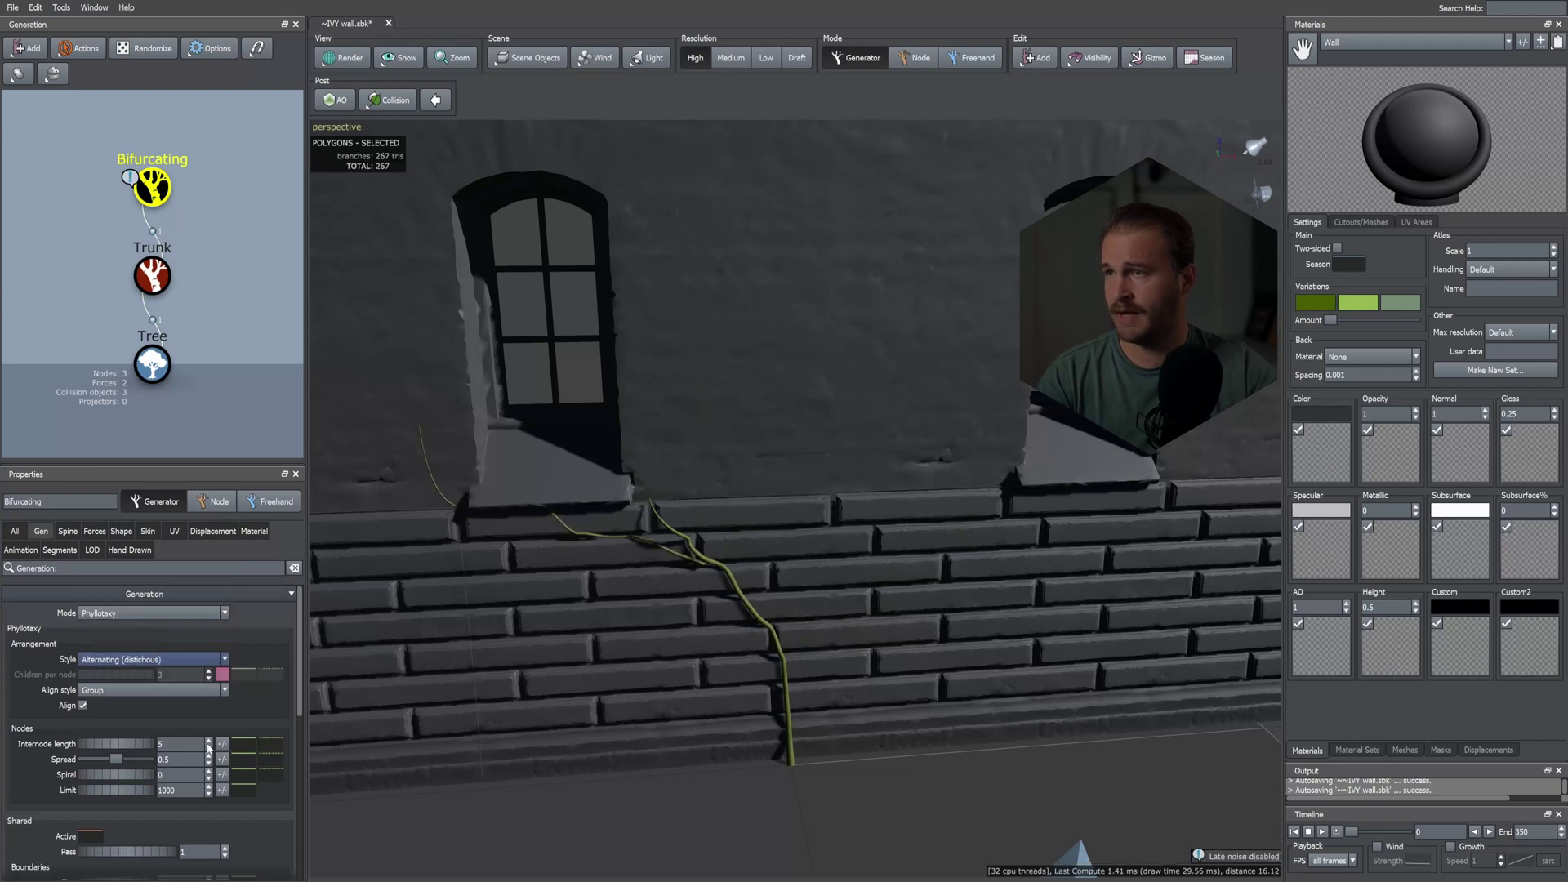
- Try an internode length of 0.2 on the Bifurcating branches and check the branch density on the wall
drag(158, 744, 215, 741)
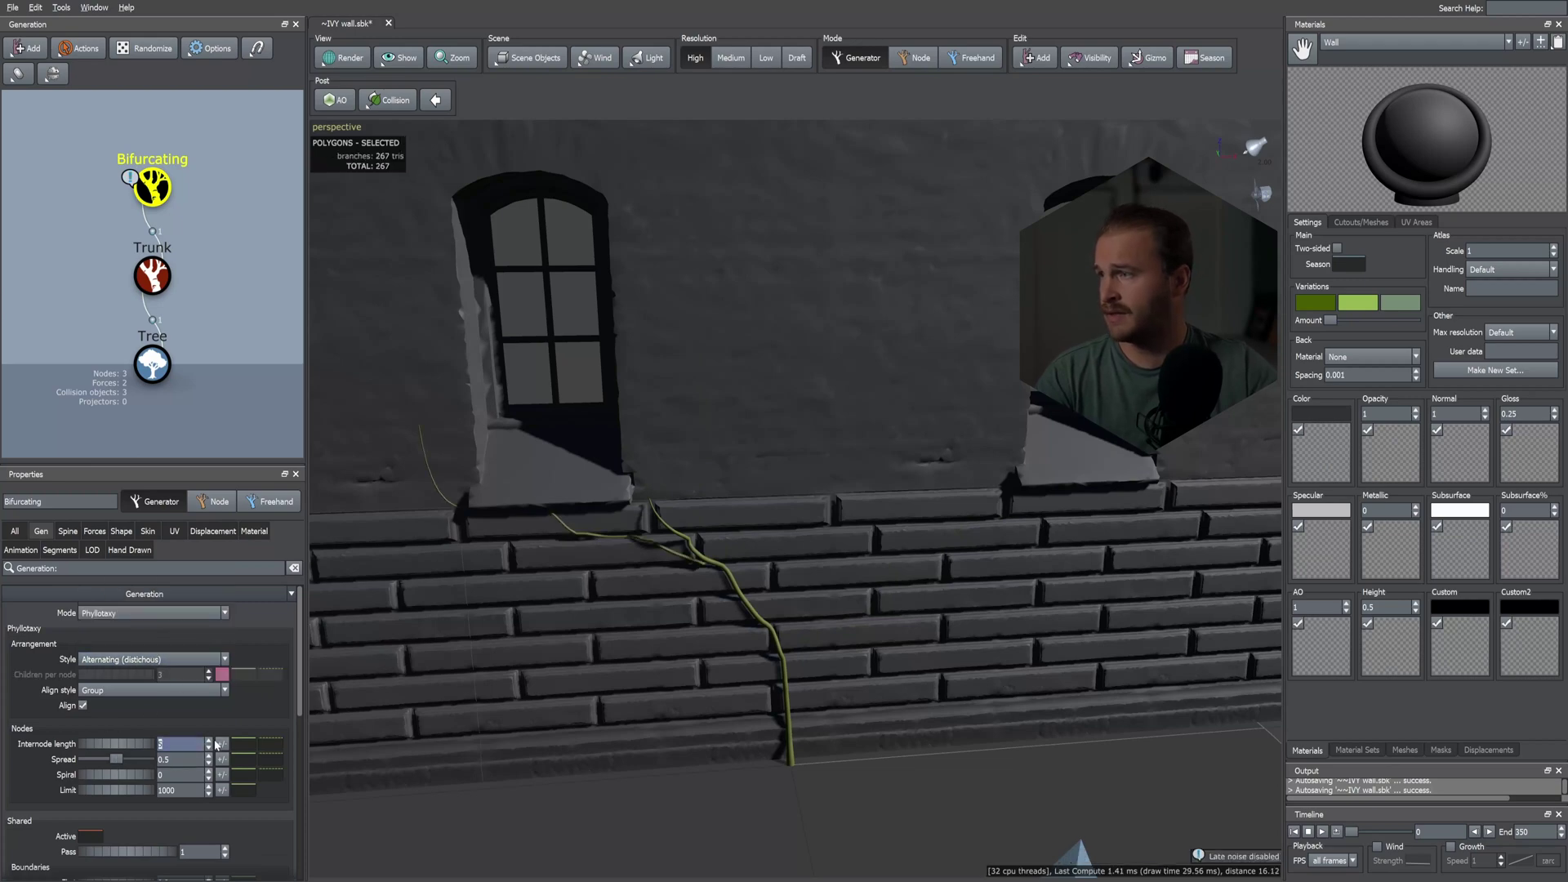
text(0.2)
key(Return)
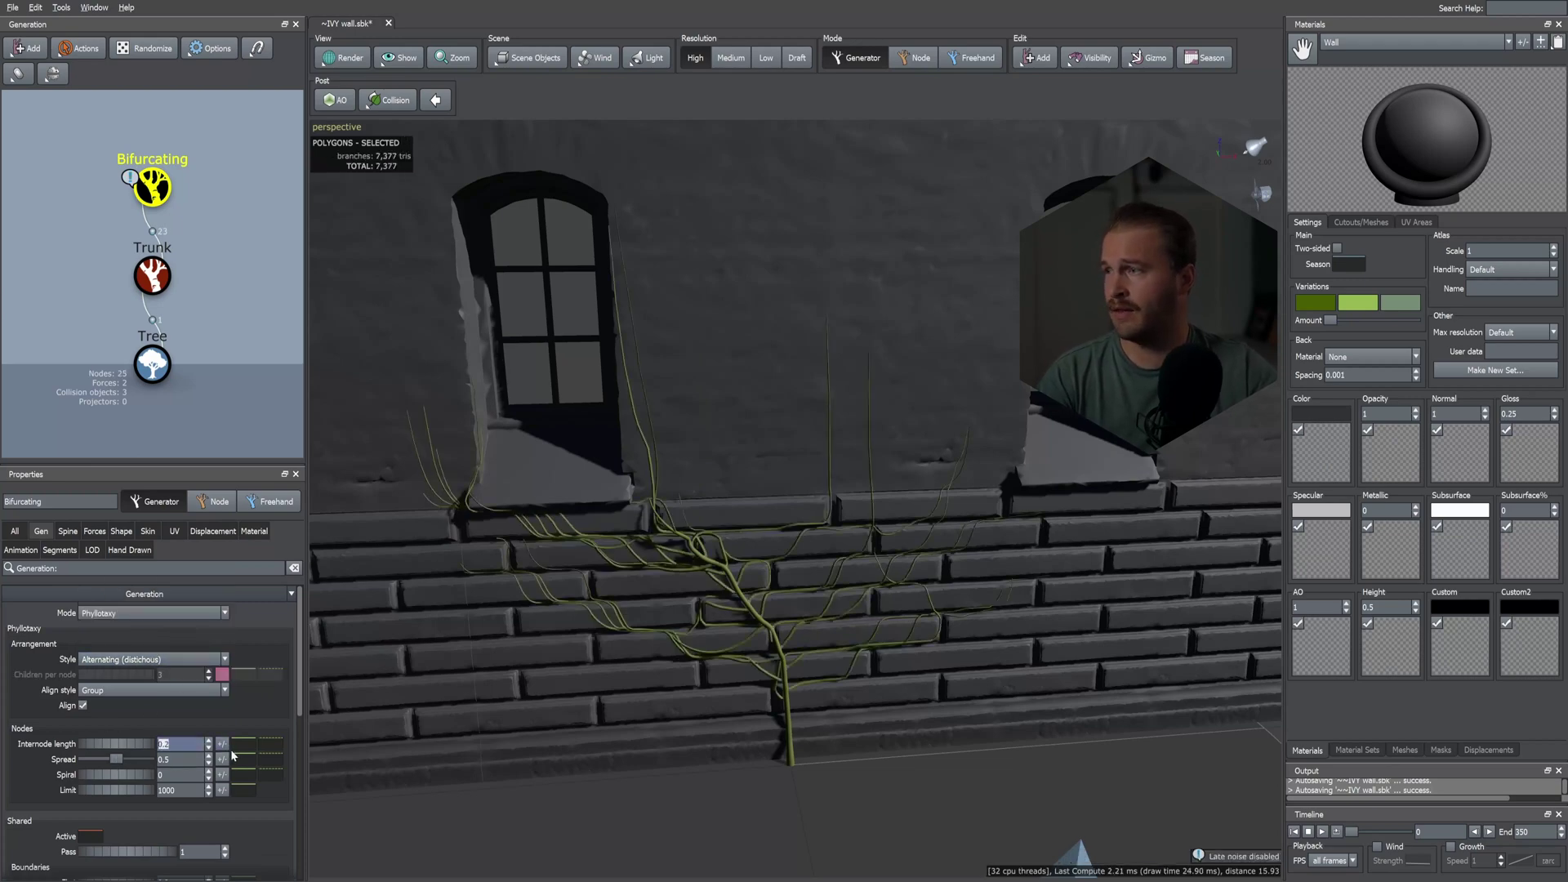
scroll(662, 580, up, 5)
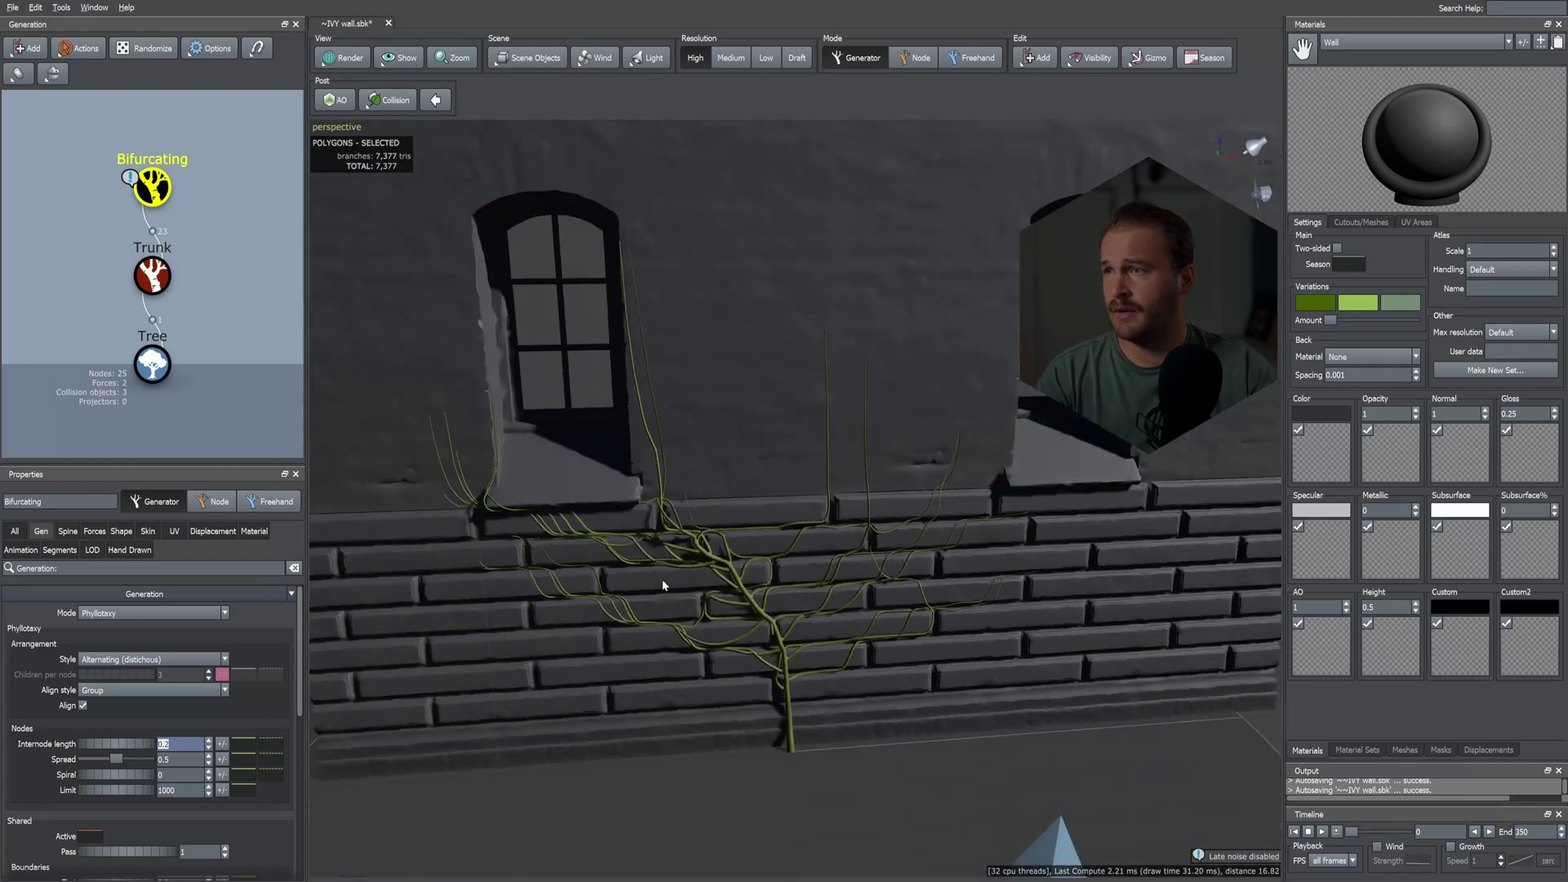
scroll(674, 609, down, 3)
drag(674, 609, 659, 619)
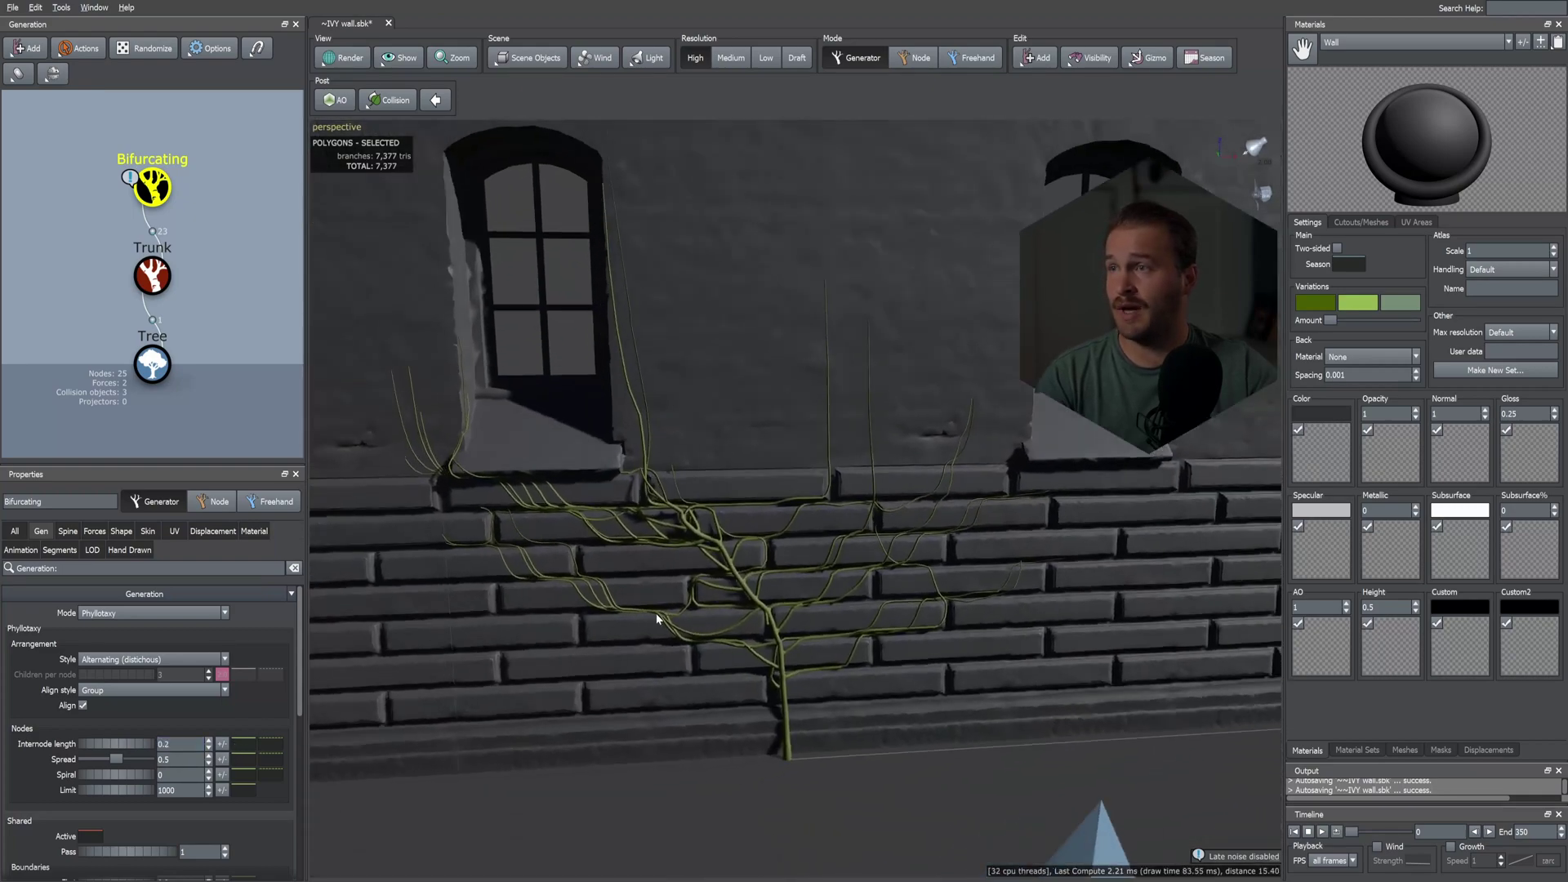
- Set the Bifurcating branches' internode length to 0.65
click(185, 745)
text(.)
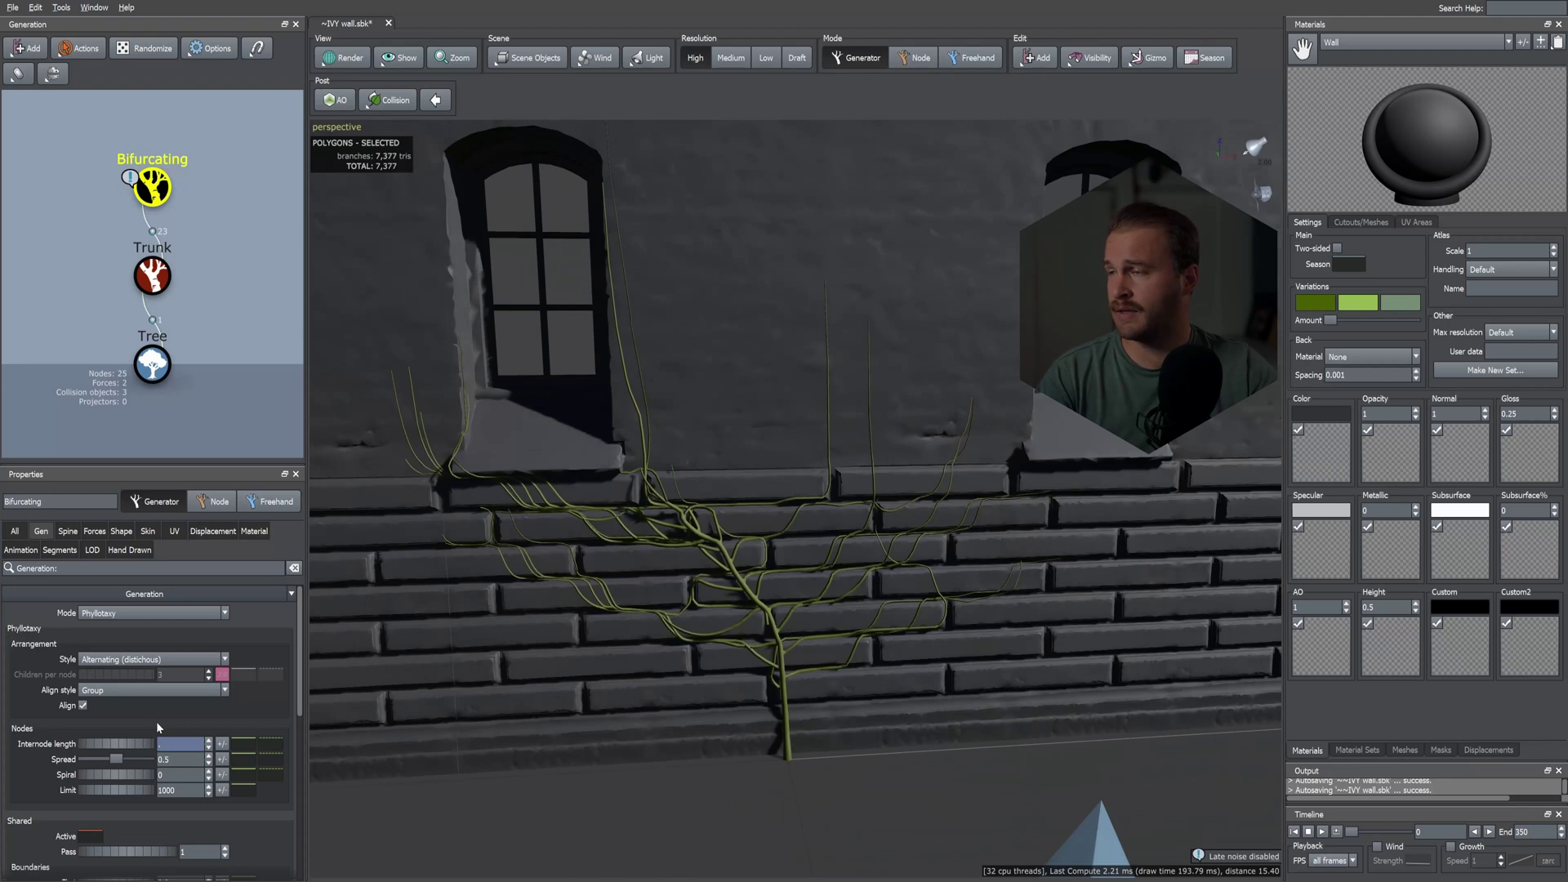
text(65)
key(Return)
scroll(678, 588, down, 3)
drag(685, 597, 689, 591)
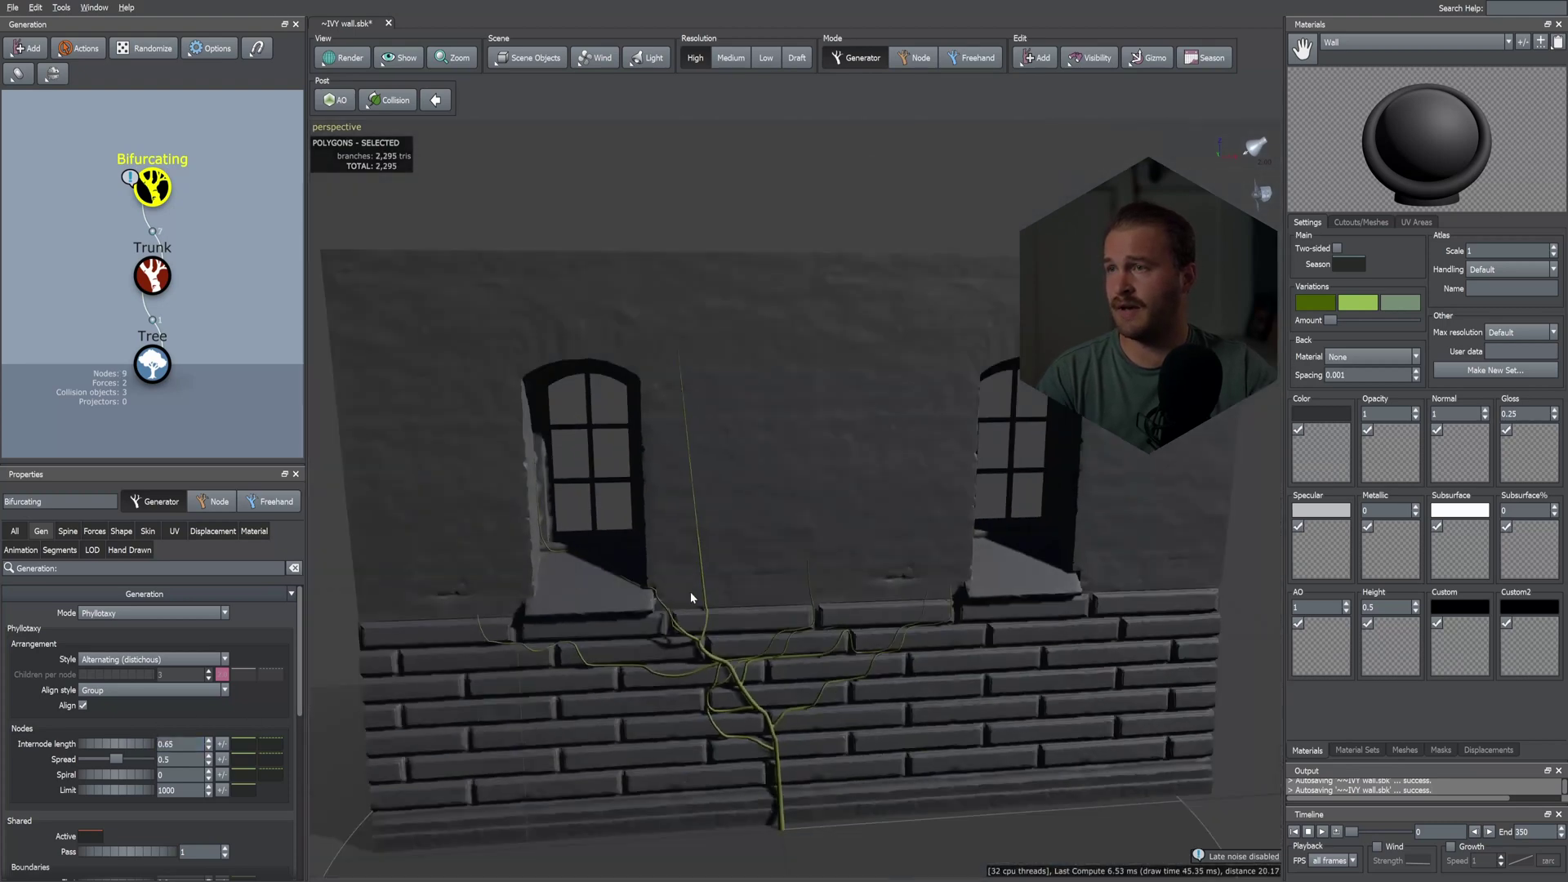
- Duplicate the Bifurcating generator and attach the copy as a child of the original Bifurcating branches
click(160, 183)
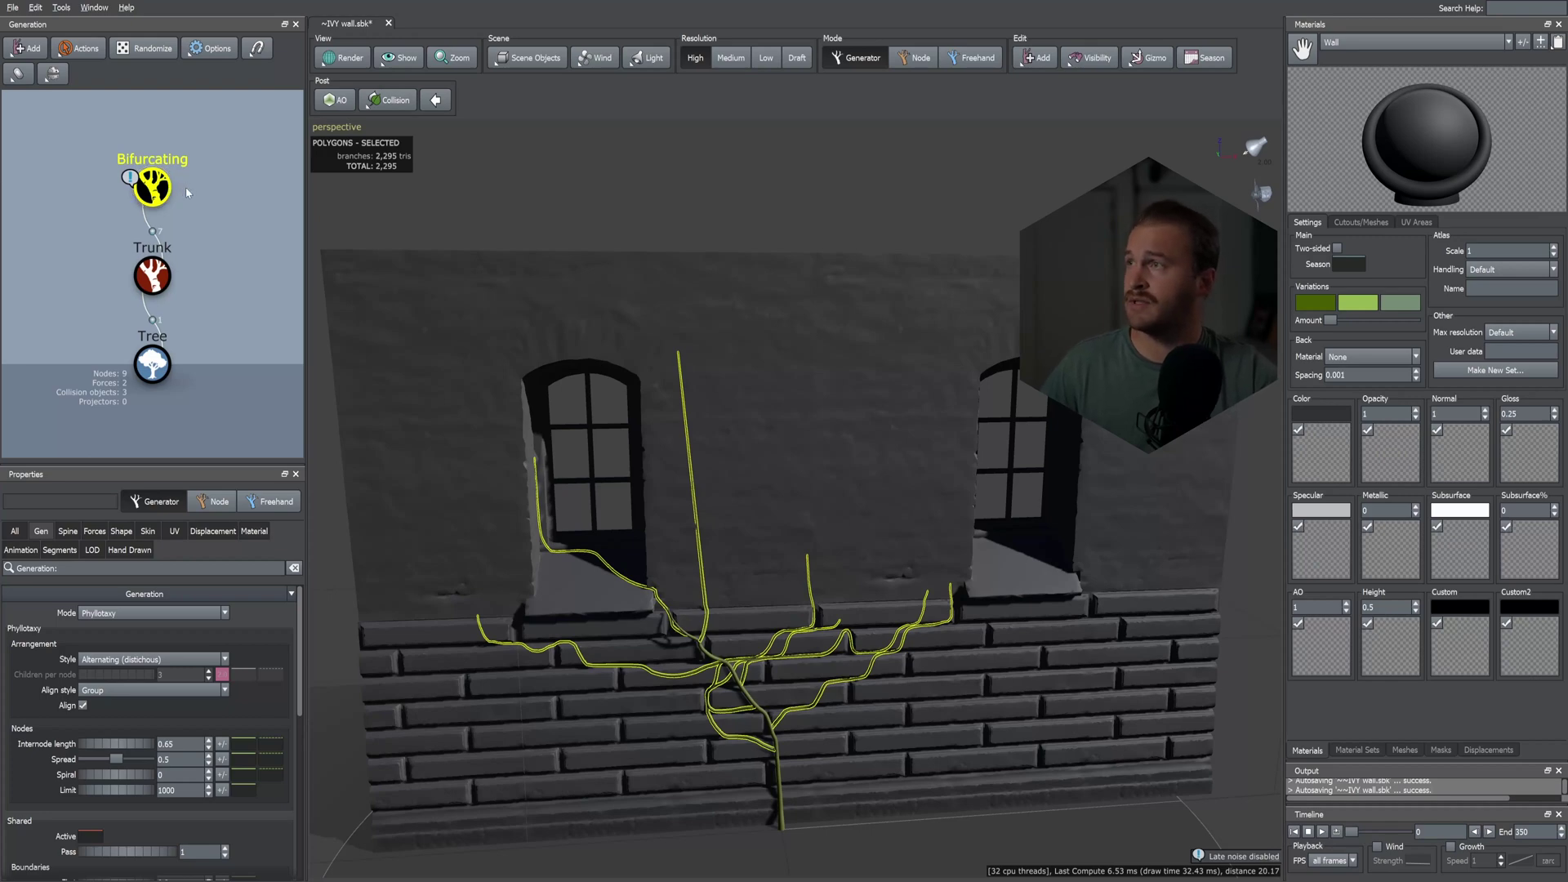
key(ctrl+d)
drag(190, 194, 117, 181)
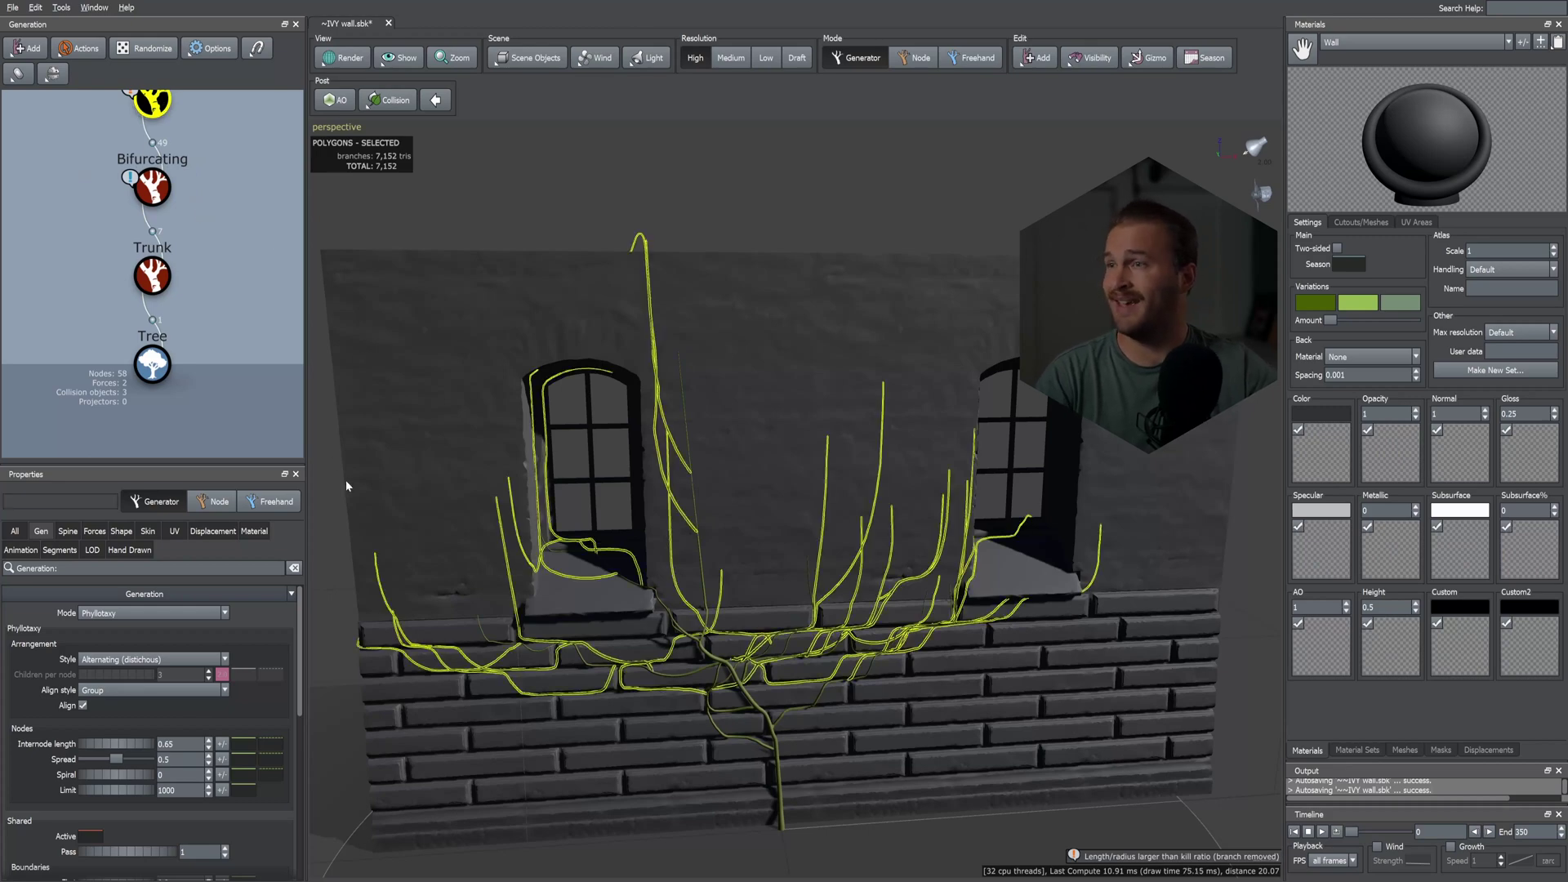
- Adjust the Direction force strength on the duplicated Bifurcating branches and set their Mesh 5 strength to 0.45
click(68, 532)
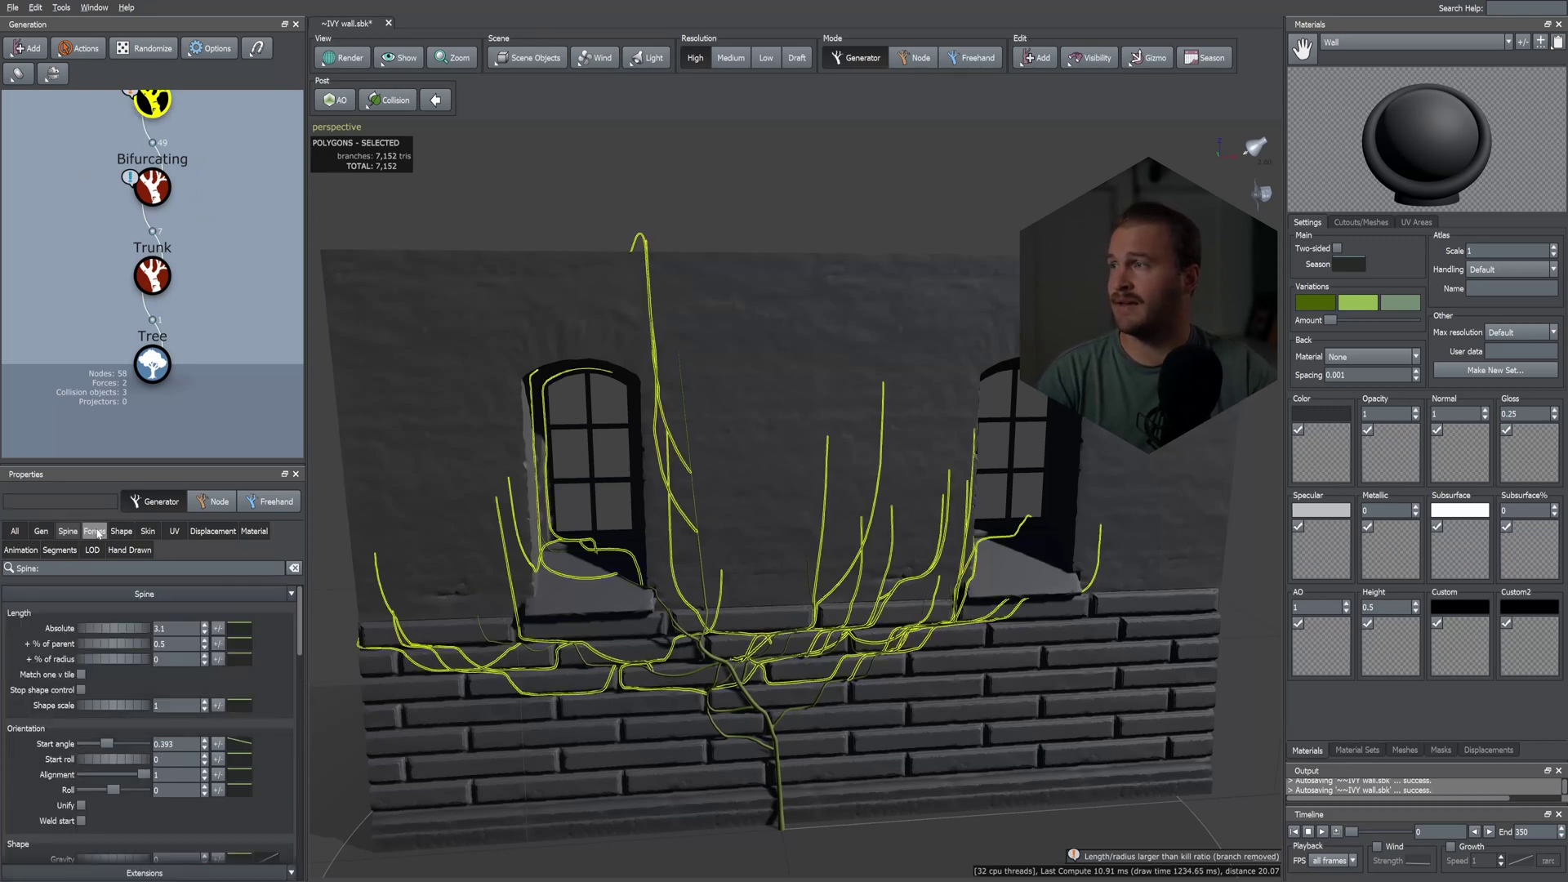
click(95, 532)
drag(134, 660, 98, 648)
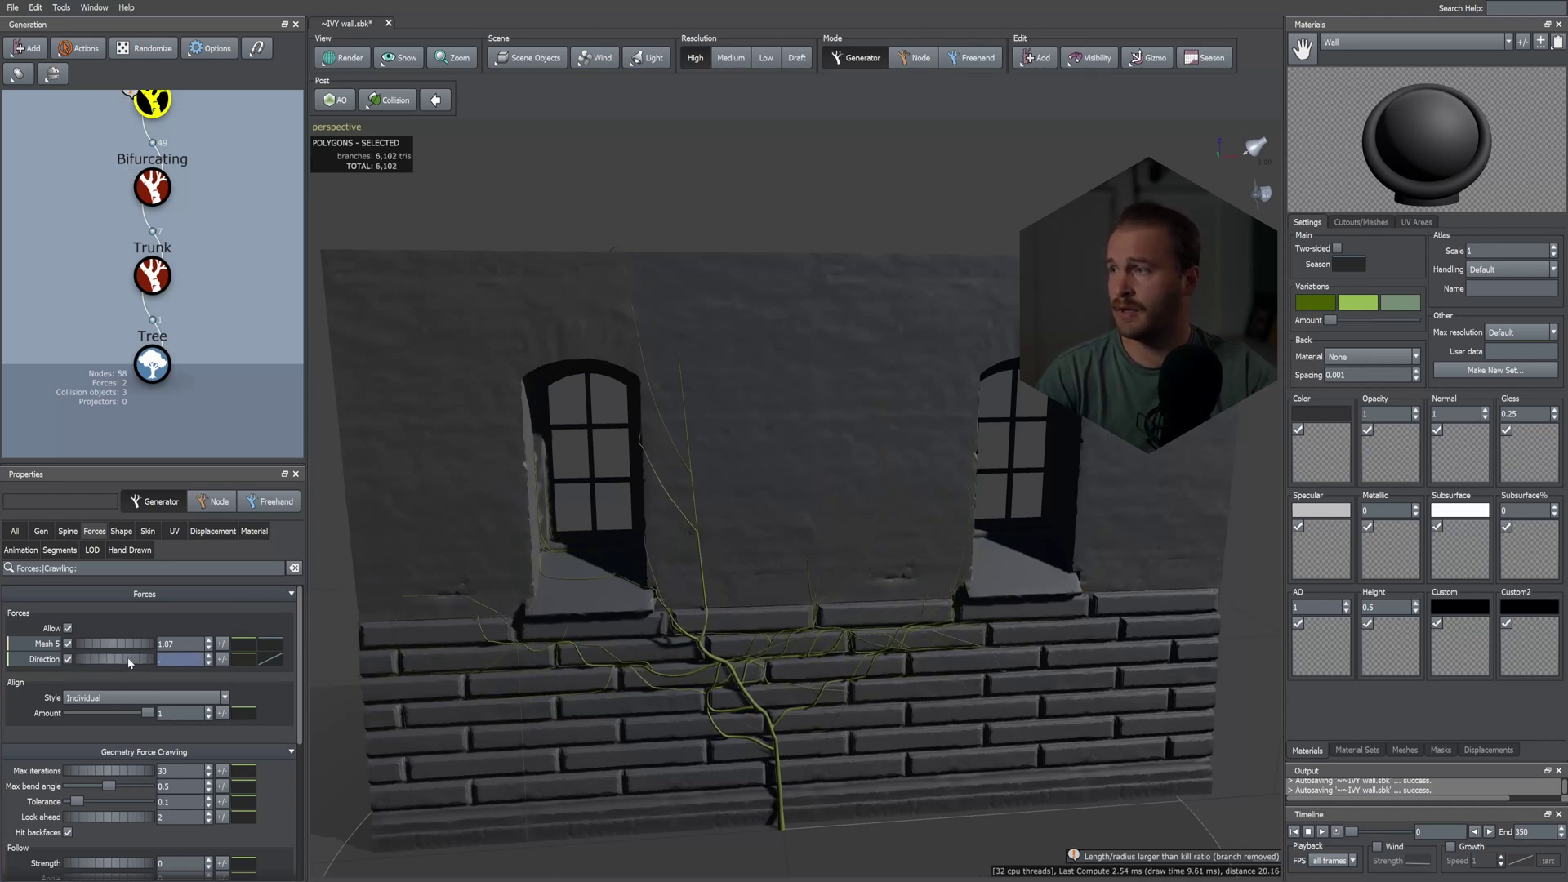
key(Return)
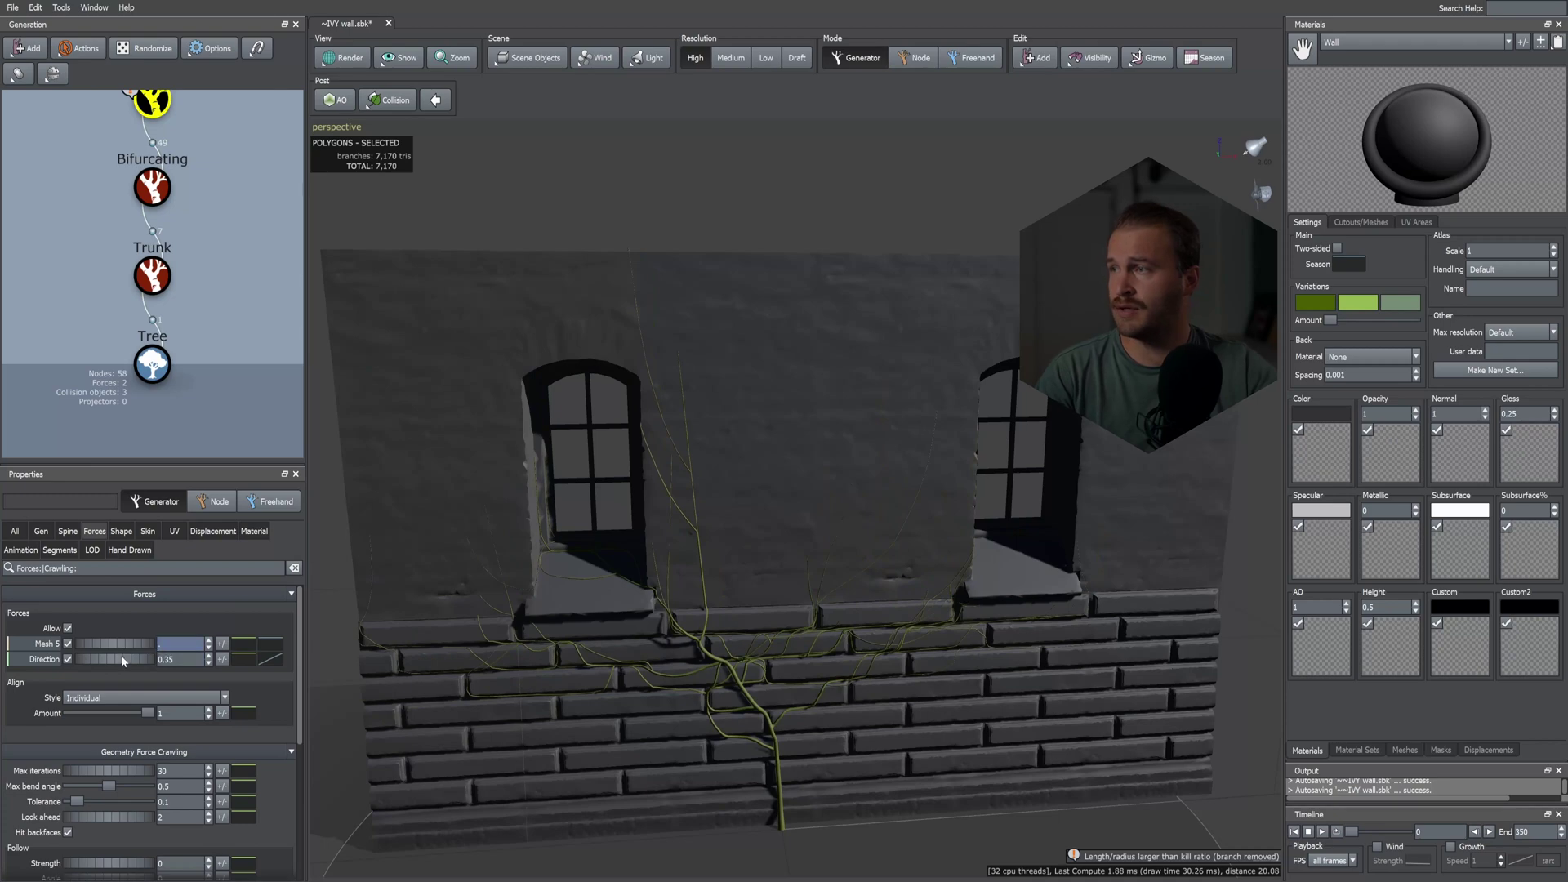
key(Return)
text(.45)
key(Return)
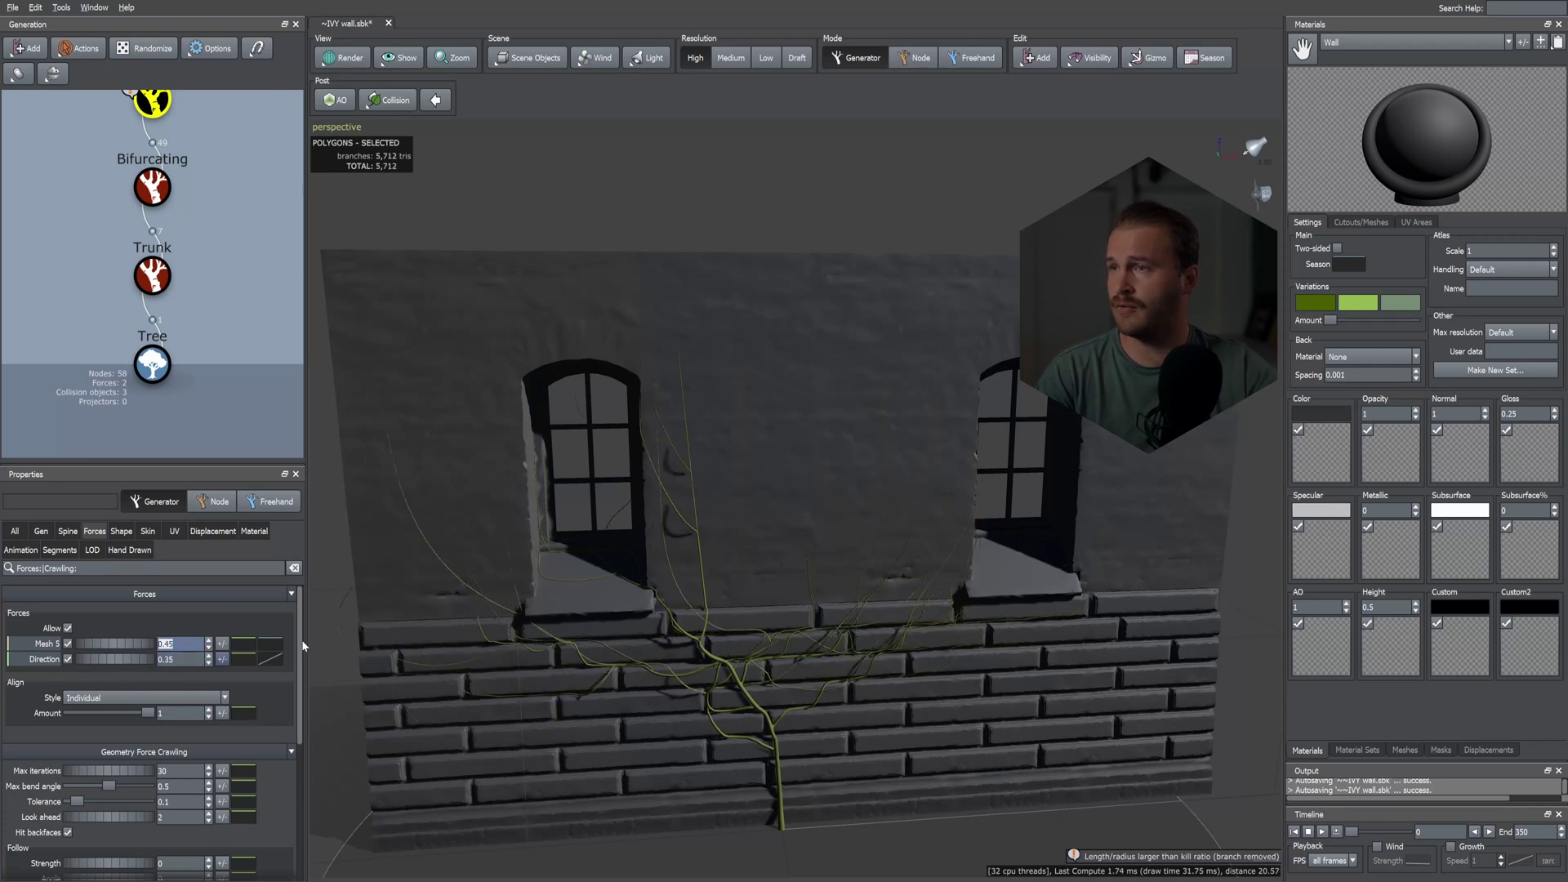
- Give the Bifurcating 2 branches a wavy path amount profile curve and raise the spine path amount to 4.43
click(162, 117)
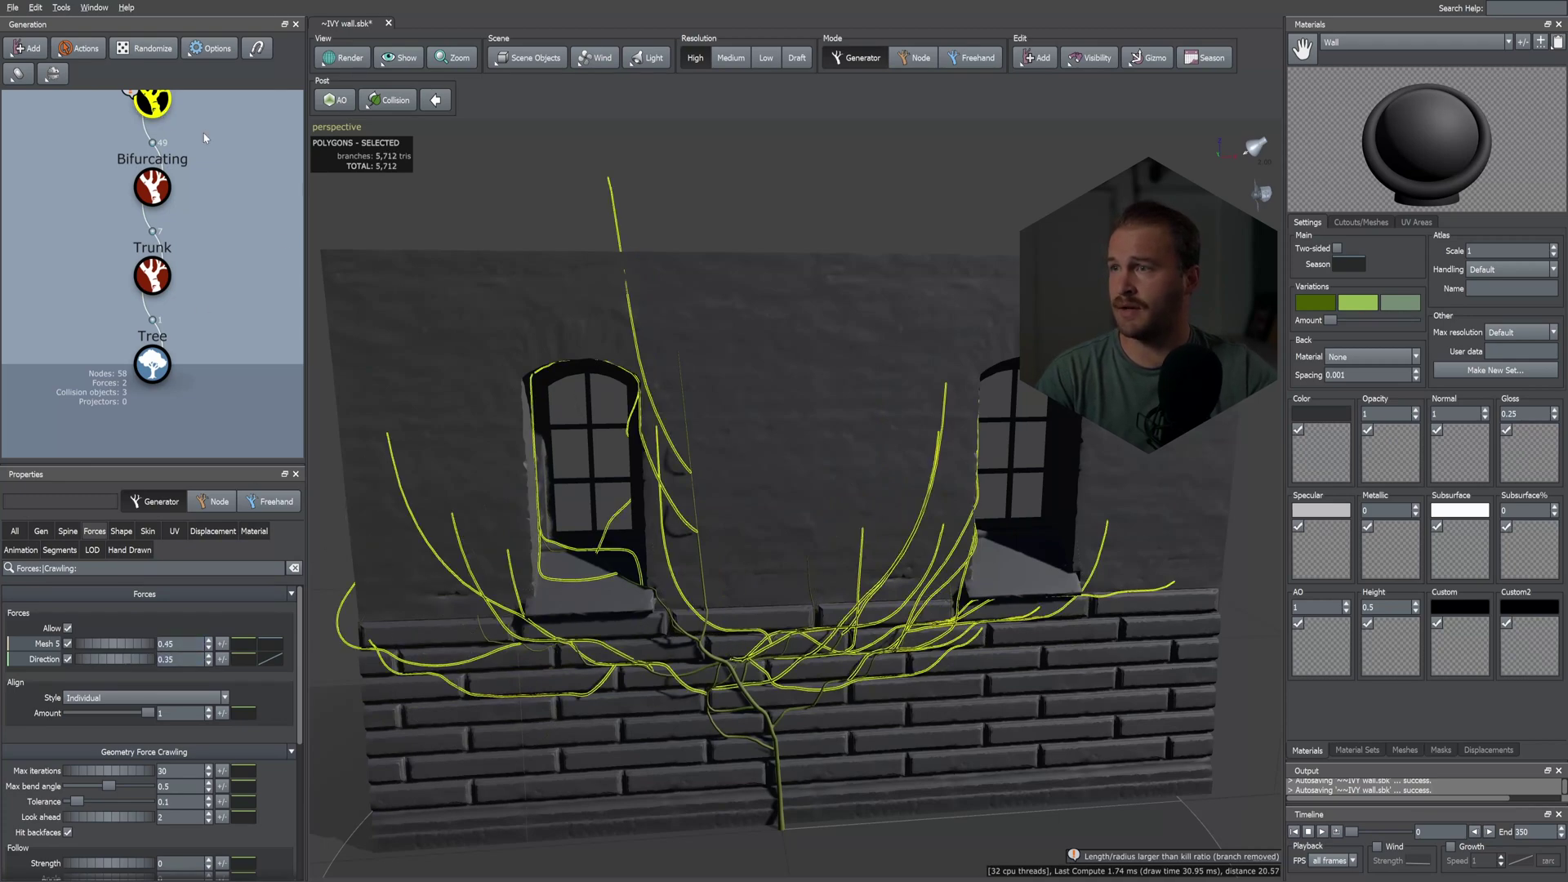
click(62, 532)
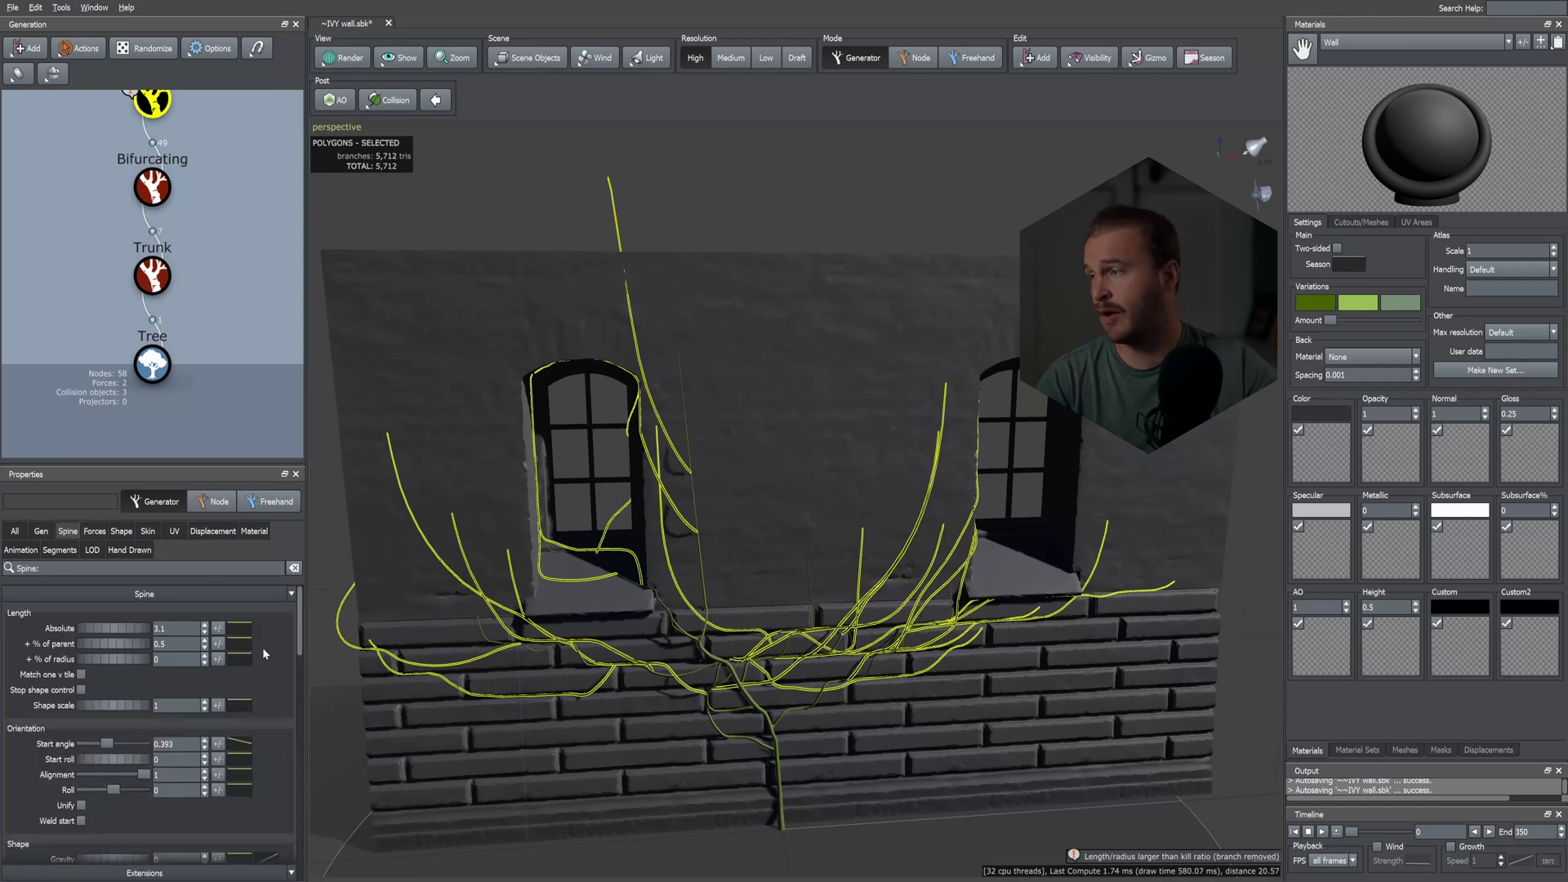
drag(301, 628, 302, 747)
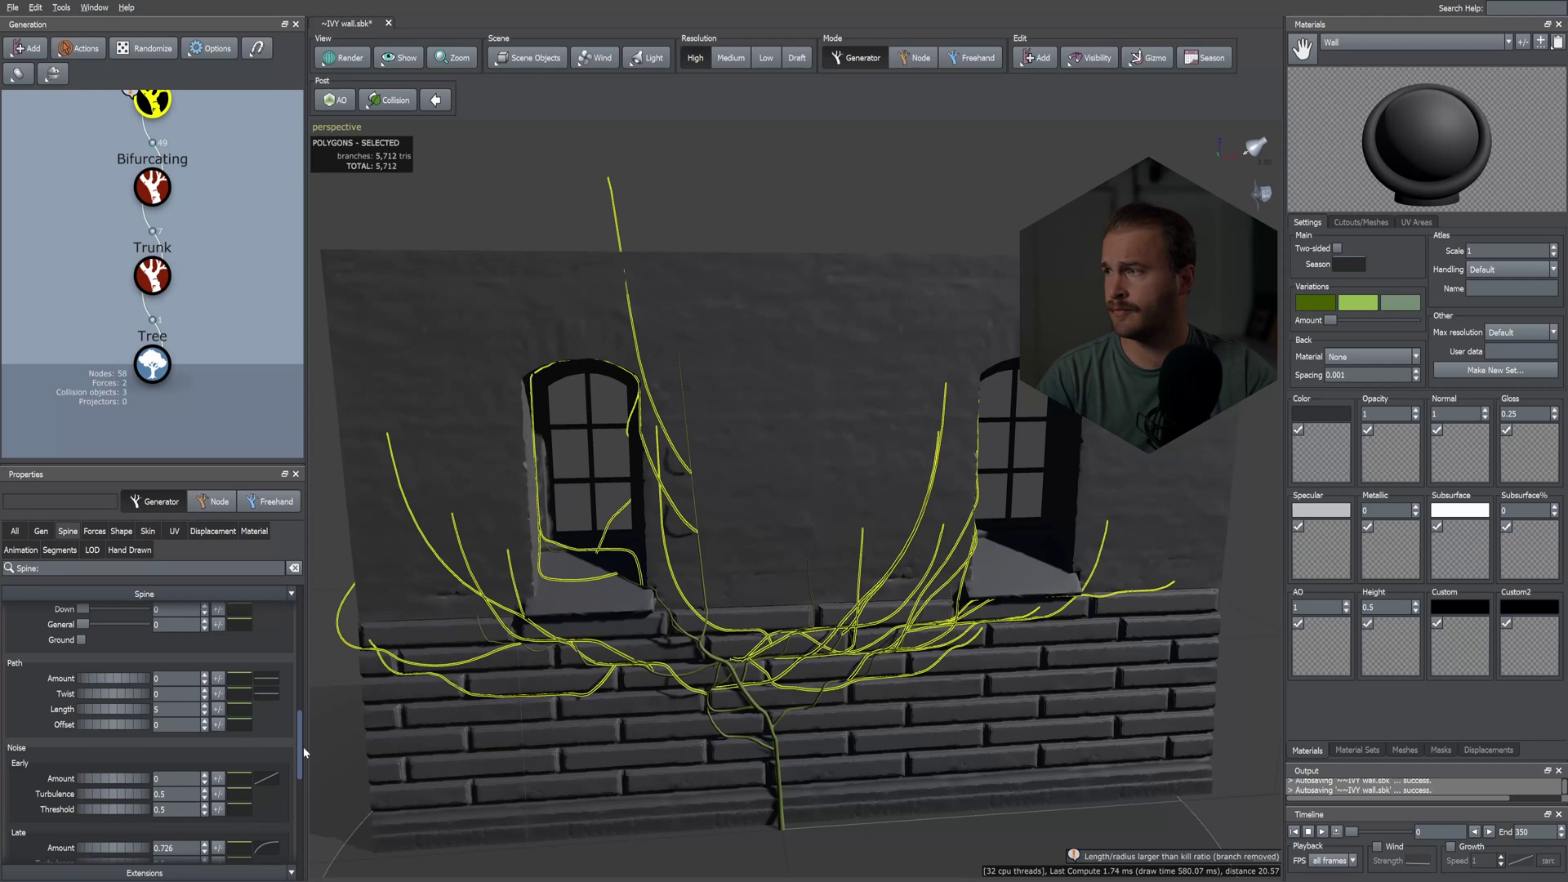
click(266, 679)
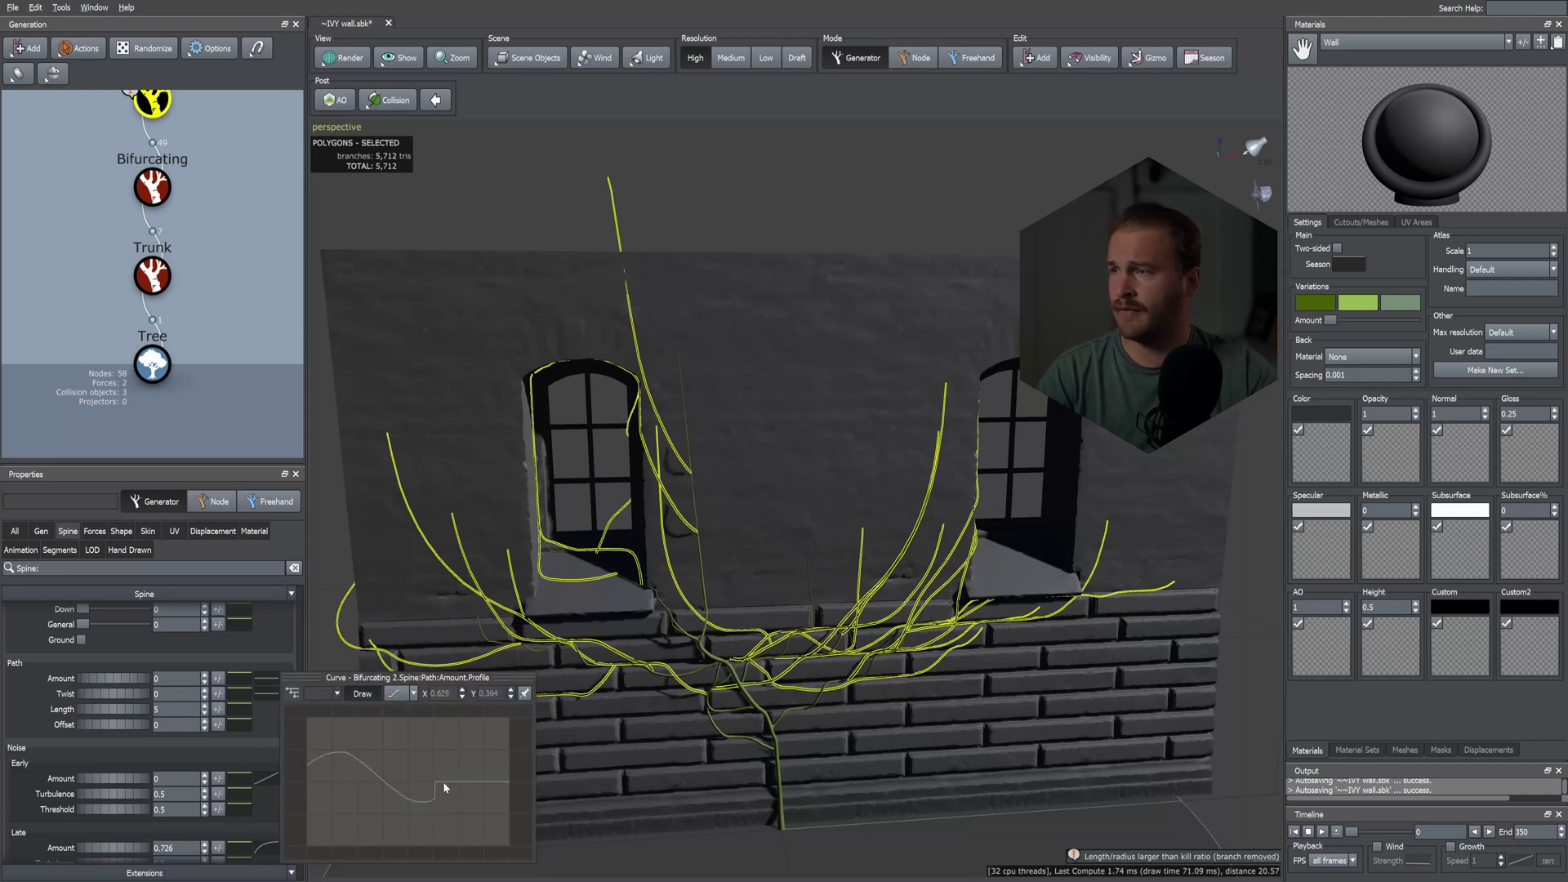
drag(123, 678, 290, 653)
- Draw a wavy path amount profile curve for the first-level Bifurcating branches and set their path amount to 1.81
click(160, 198)
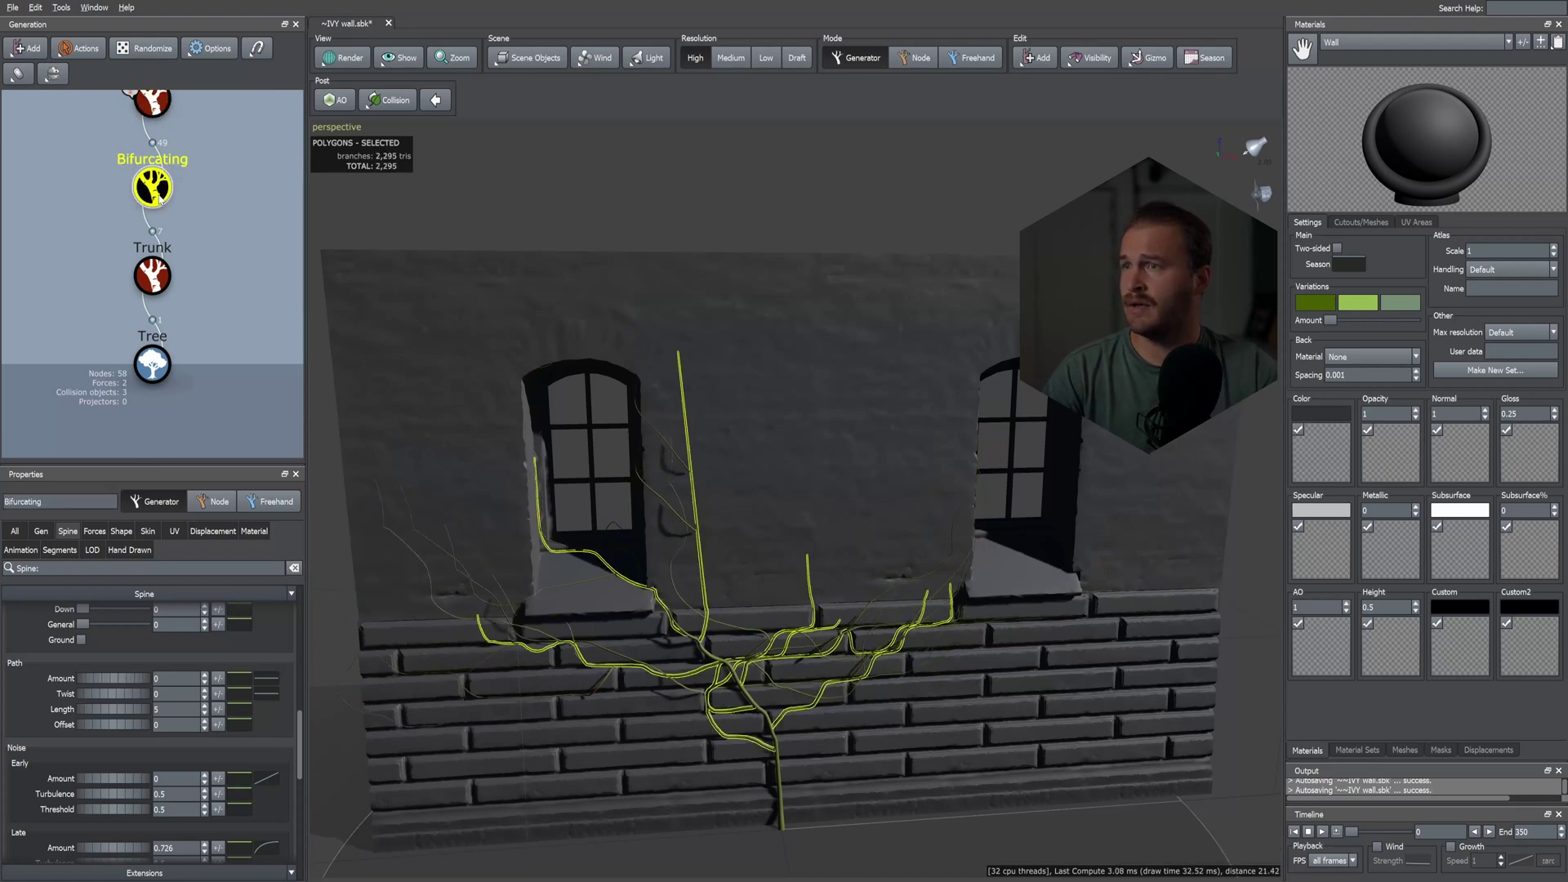
click(265, 691)
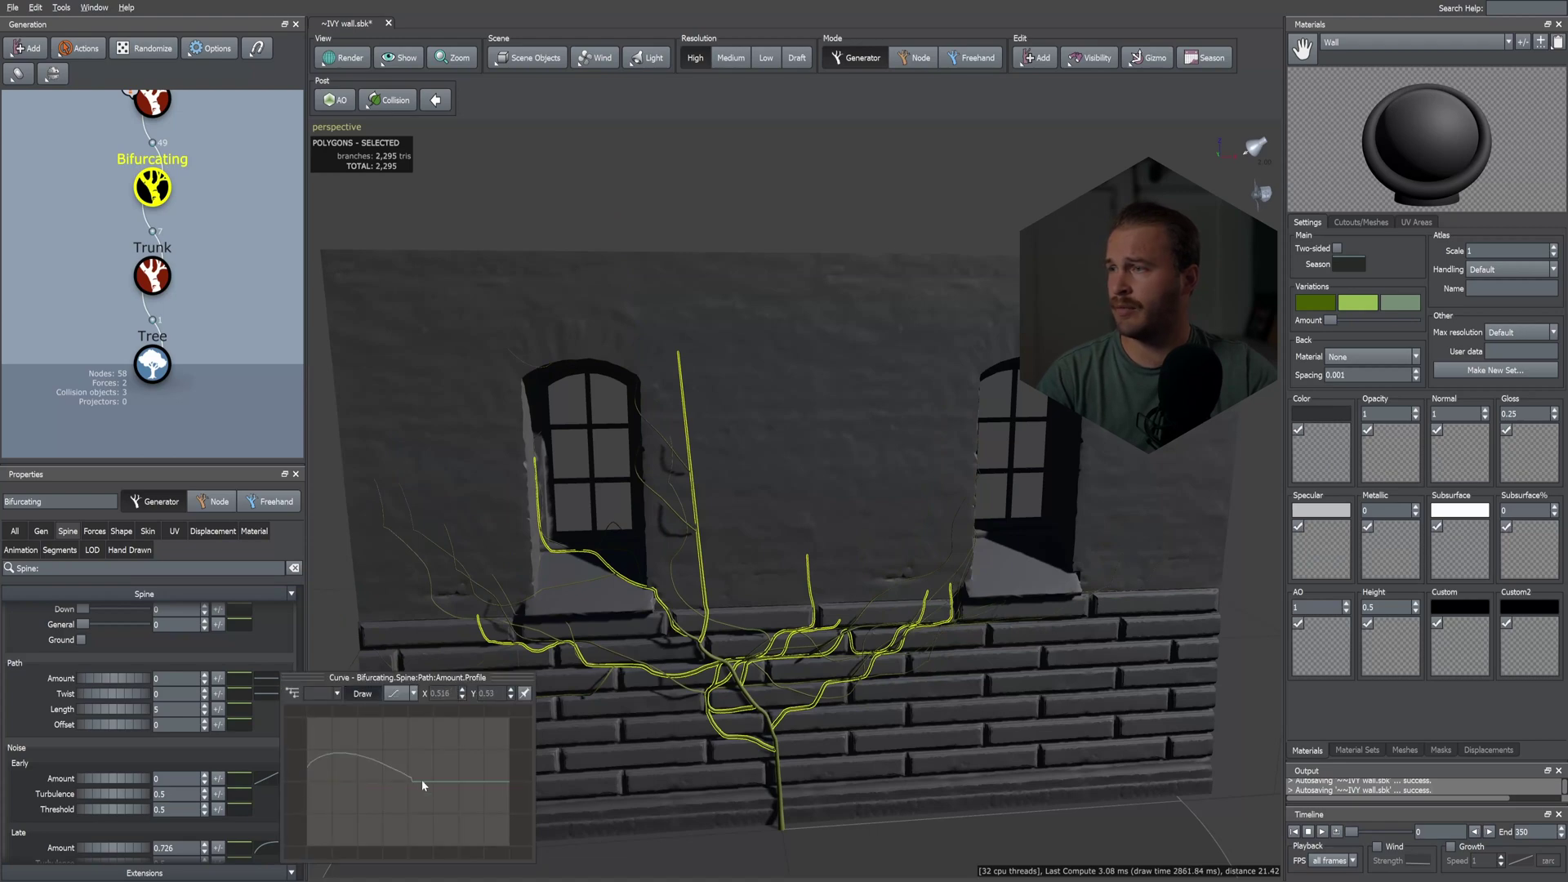
drag(511, 762, 523, 761)
drag(114, 678, 181, 670)
- Examine from several angles and up close how the wavy branches follow the wall surface
scroll(605, 585, up, 3)
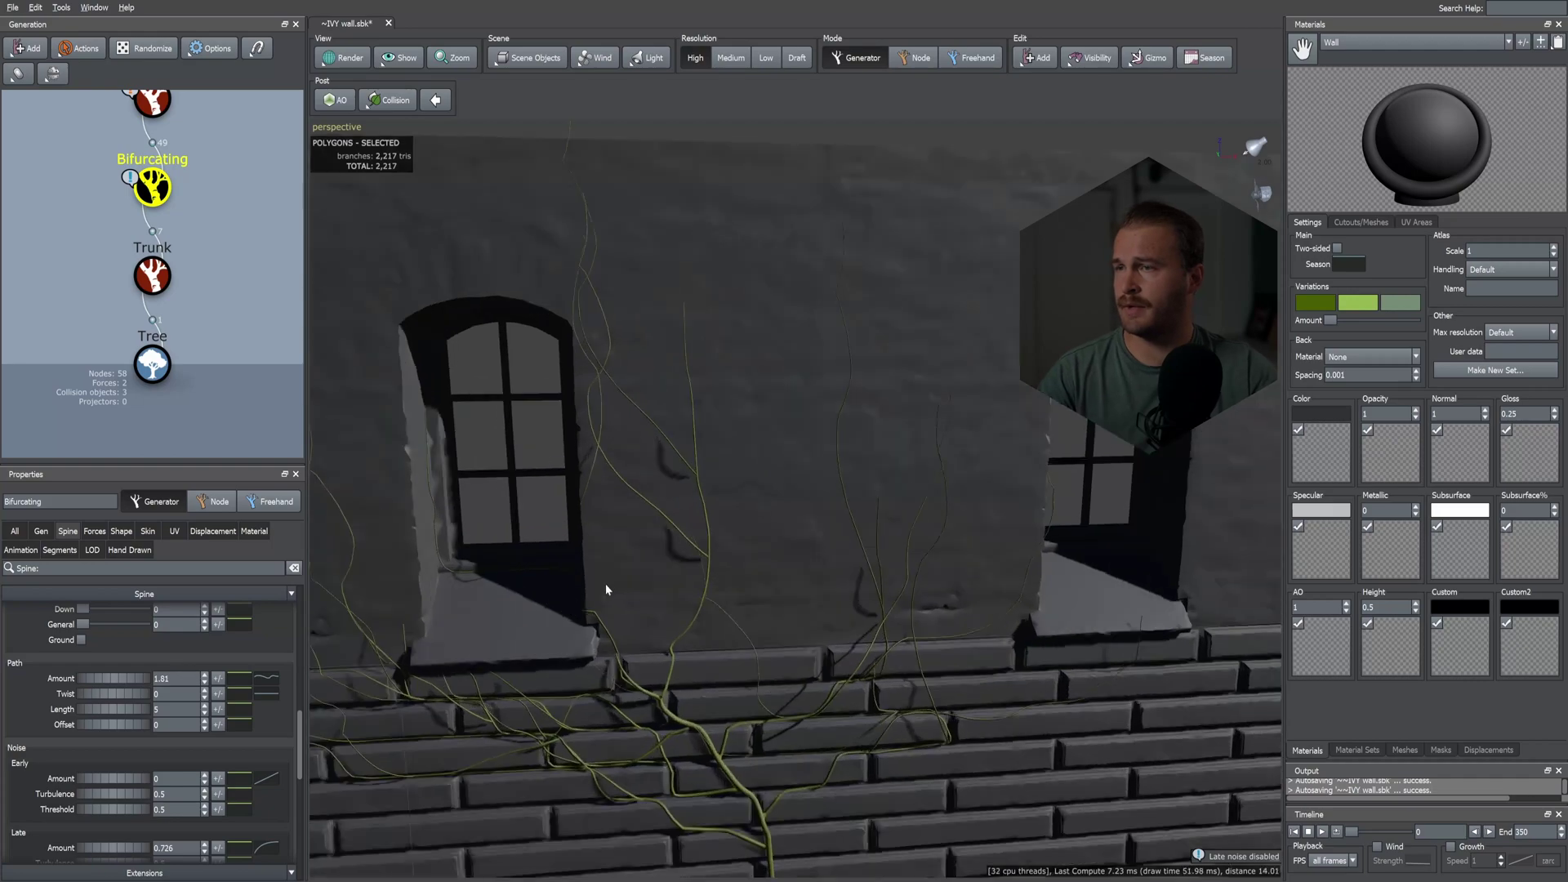
scroll(665, 580, down, 4)
middle_drag(671, 578, 715, 576)
mouse_move(714, 576)
mouse_down()
mouse_move(742, 572)
mouse_move(706, 575)
mouse_move(727, 580)
mouse_up()
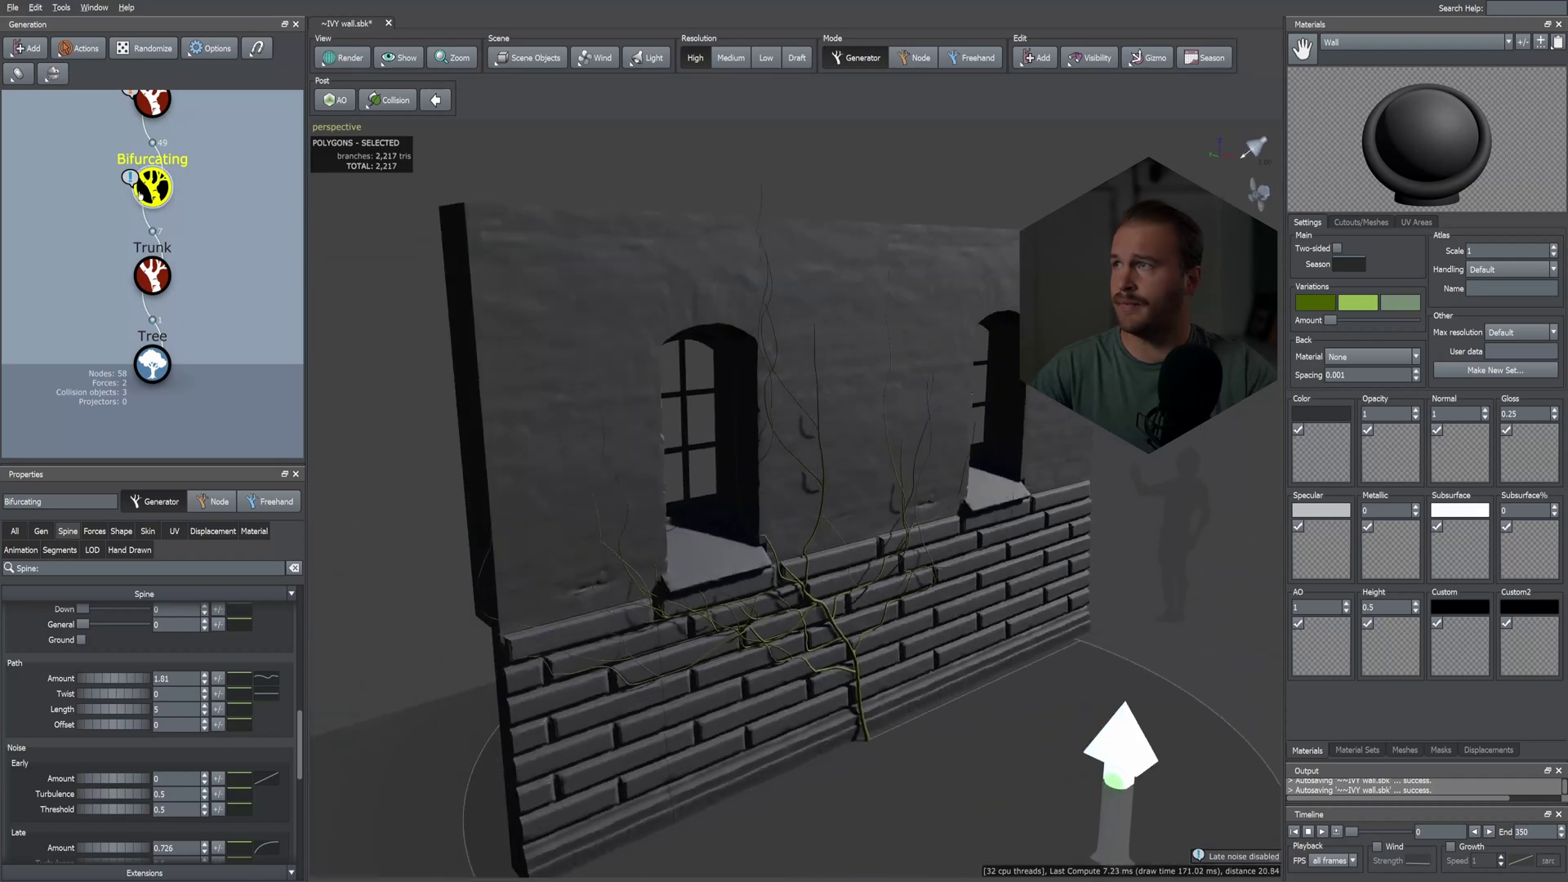
scroll(866, 518, down, 5)
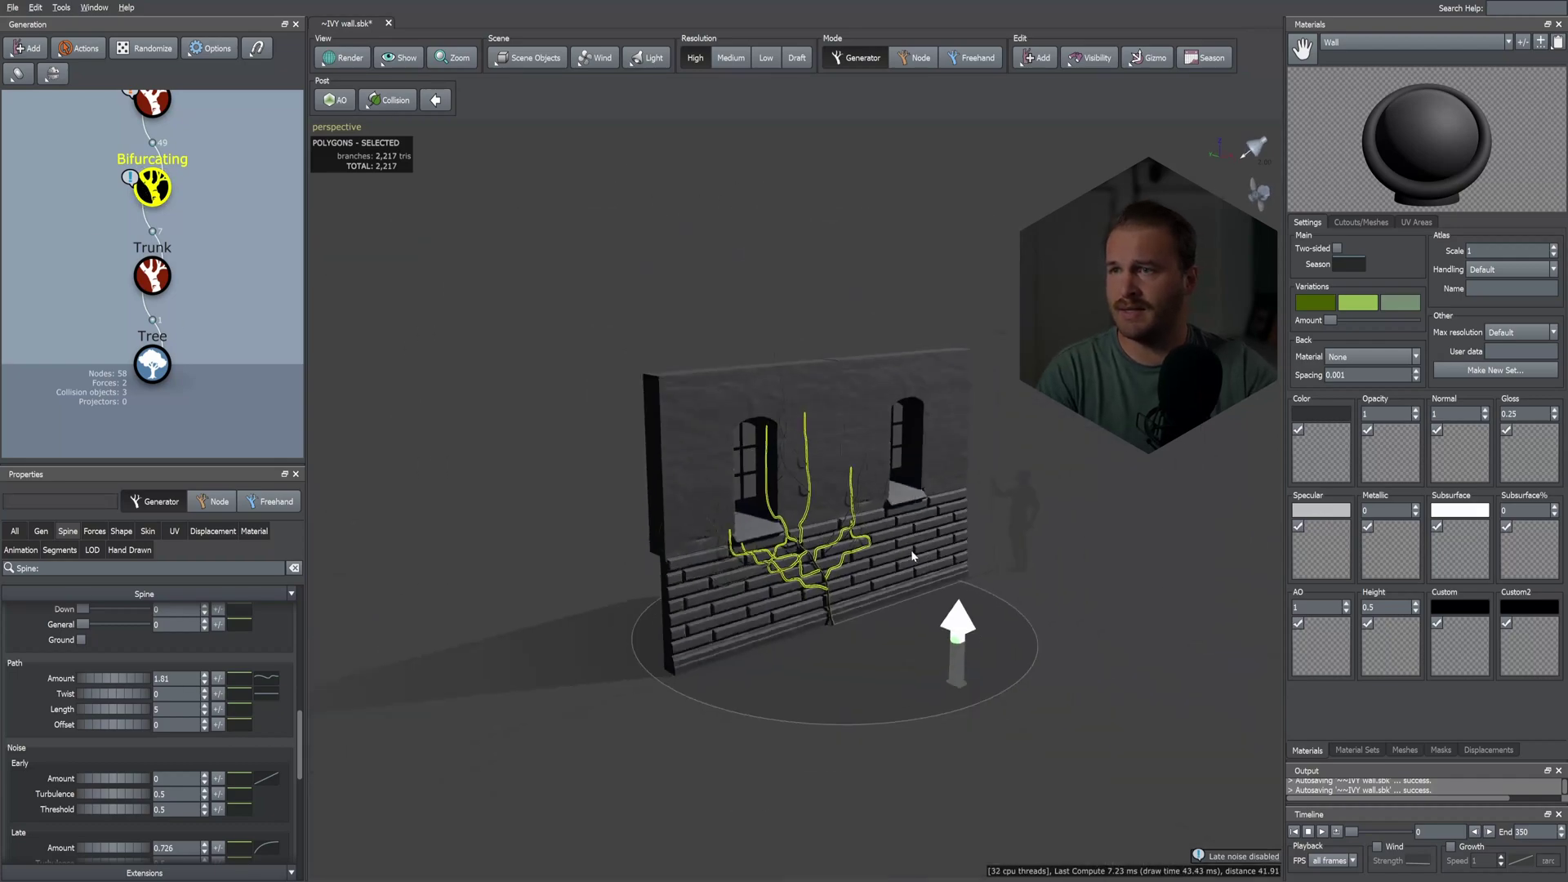
scroll(902, 548, up, 5)
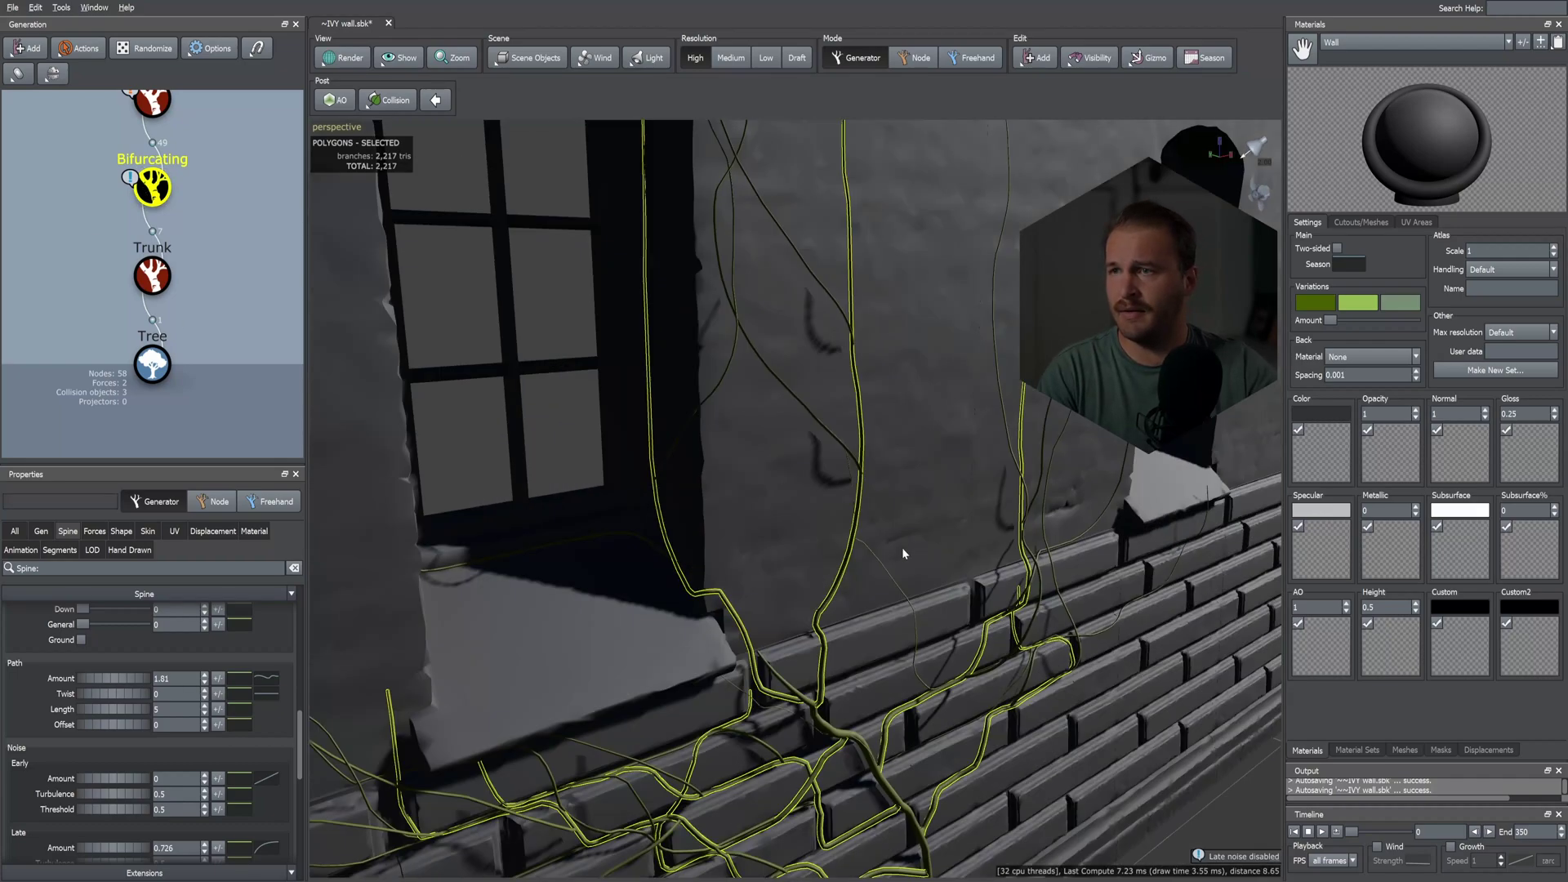
middle_drag(900, 549, 666, 433)
scroll(666, 433, up, 3)
drag(666, 434, 947, 480)
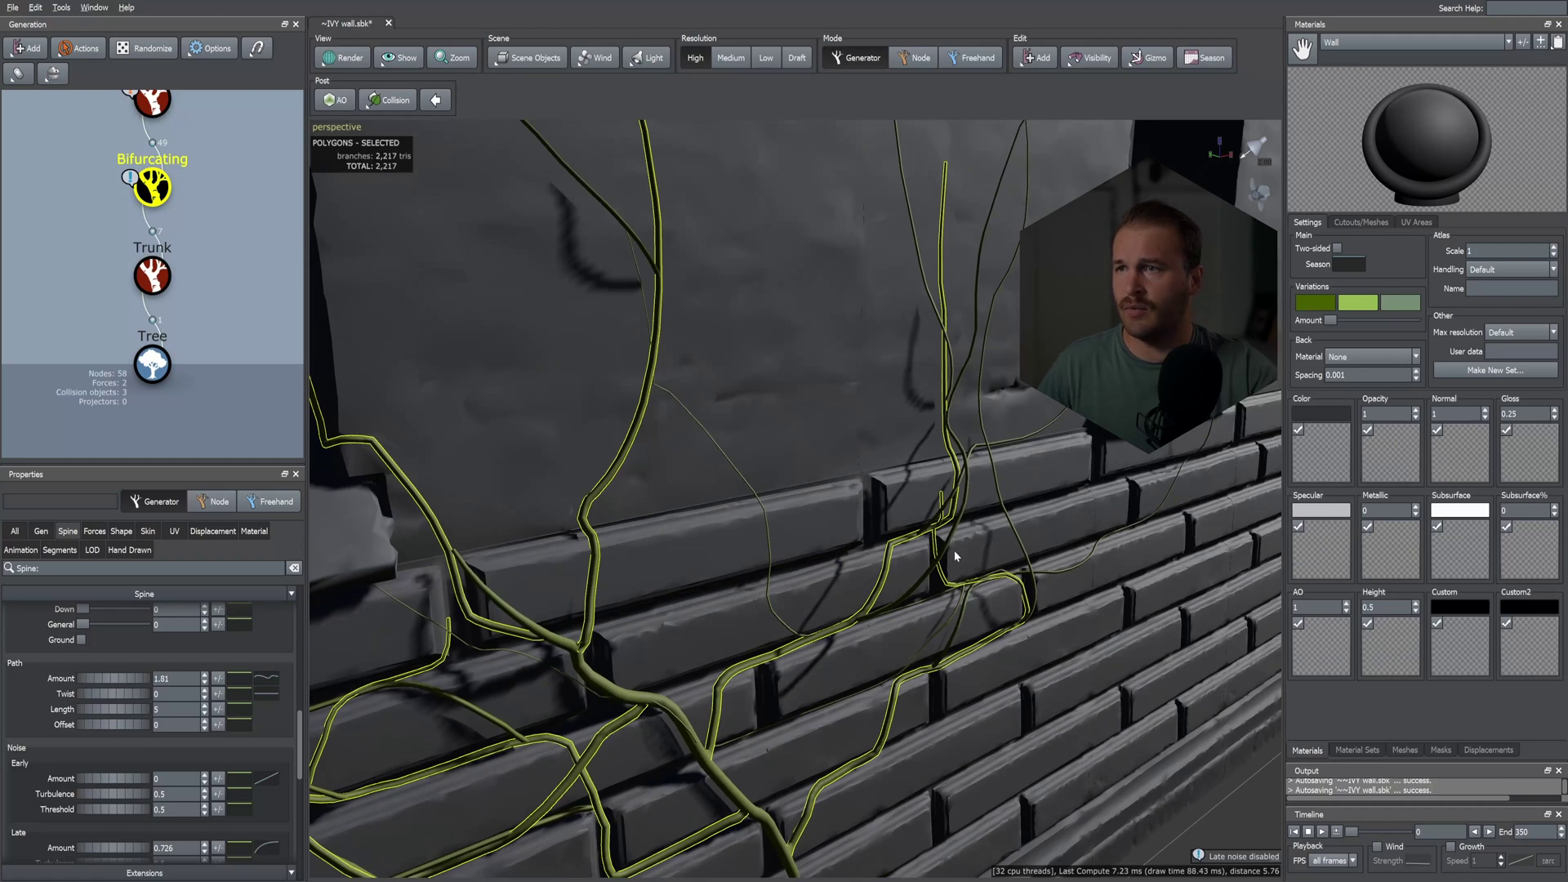
- Raise the Mesh 5 force strength on the Bifurcating 2 branches to 2
click(157, 104)
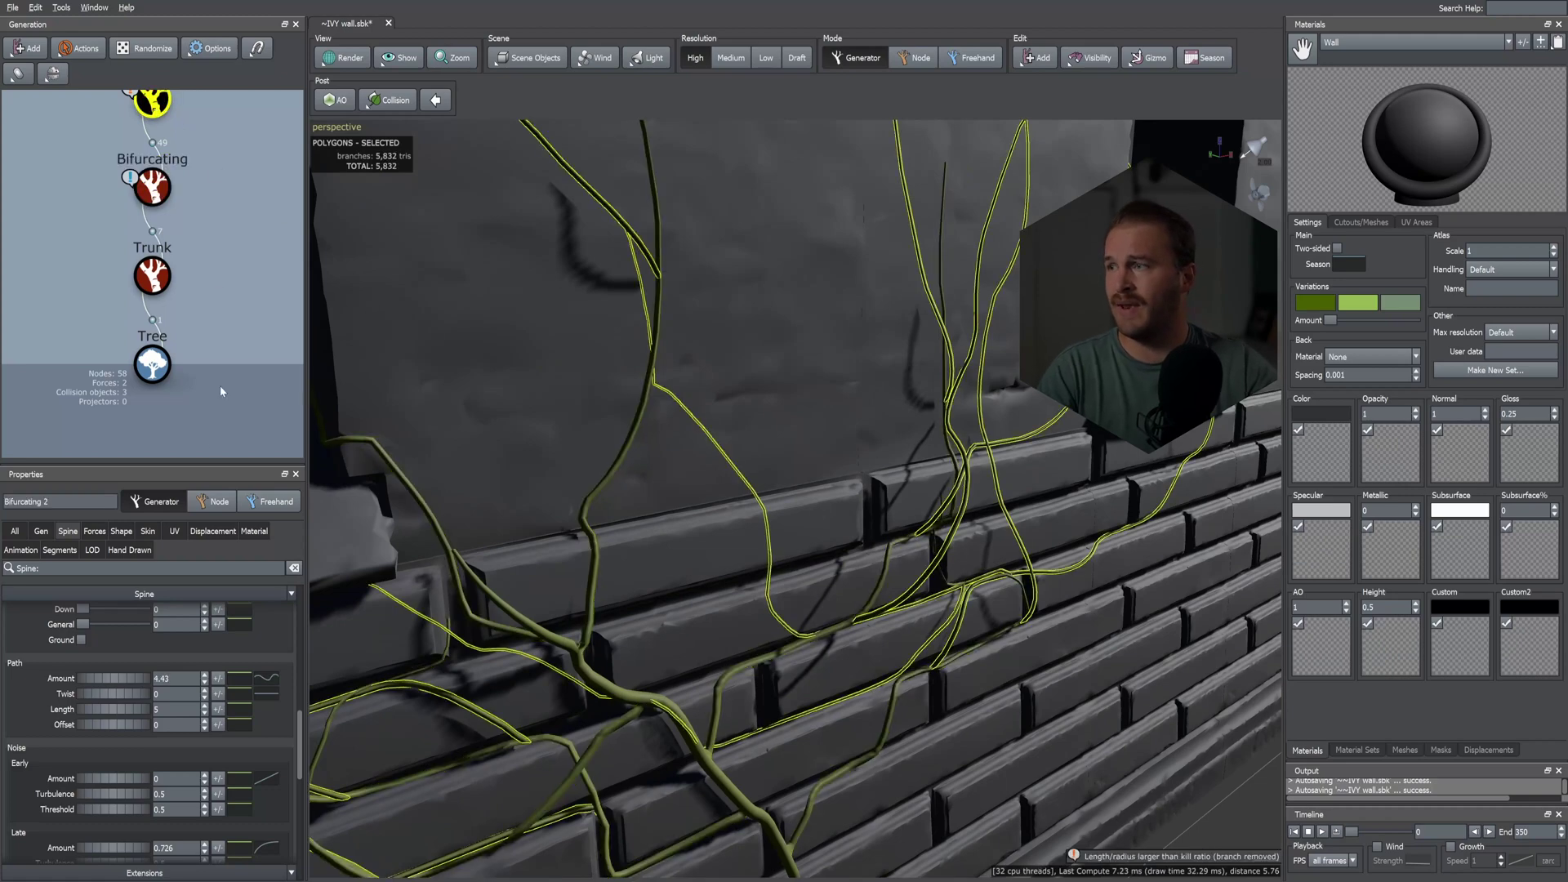
click(95, 533)
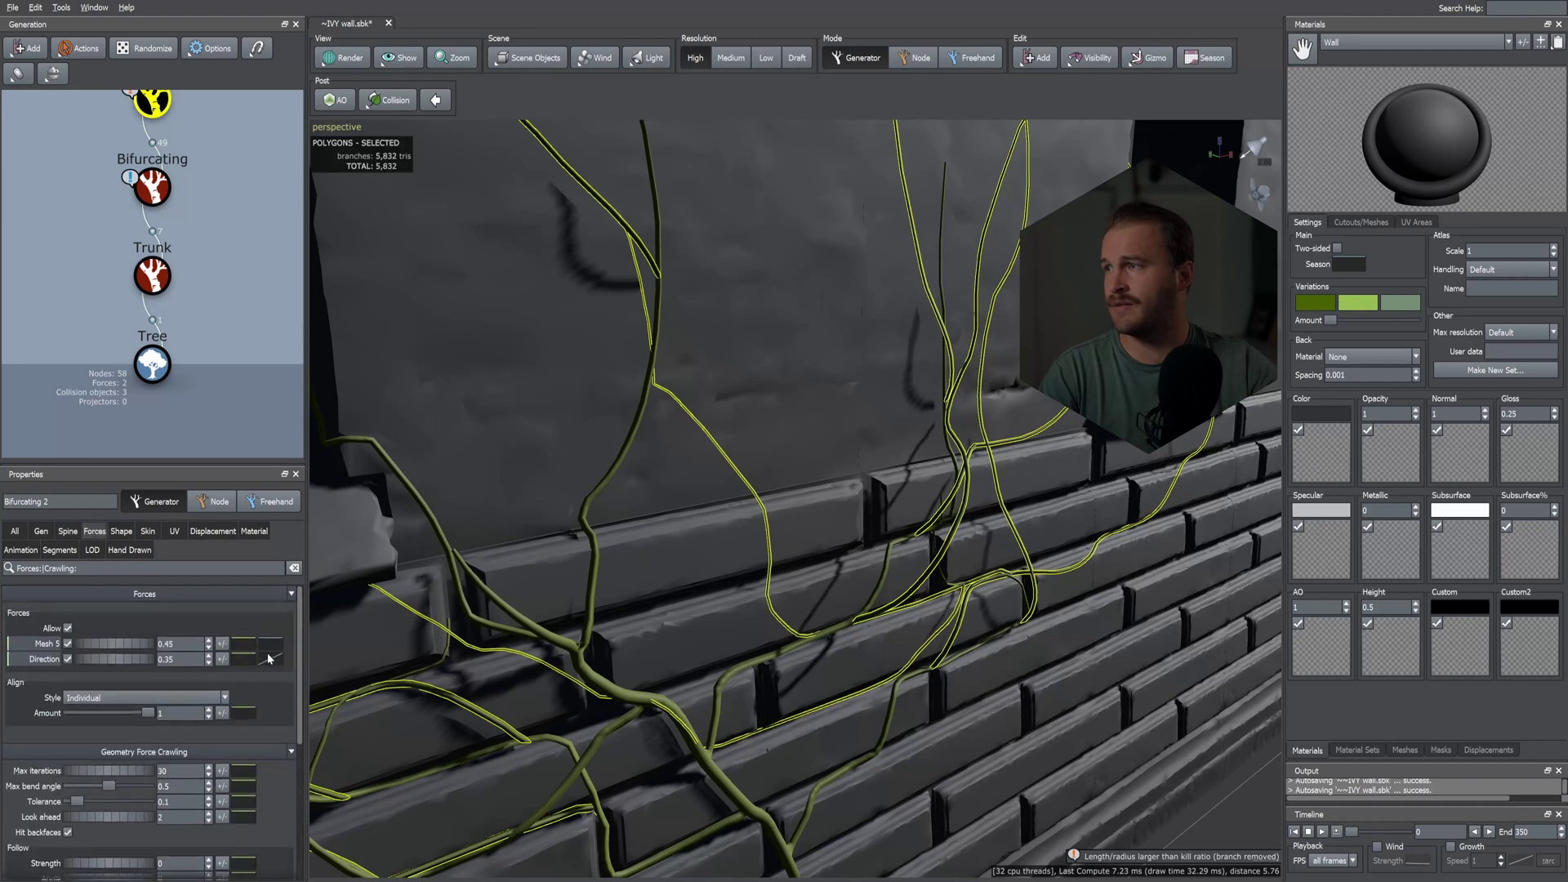
click(270, 660)
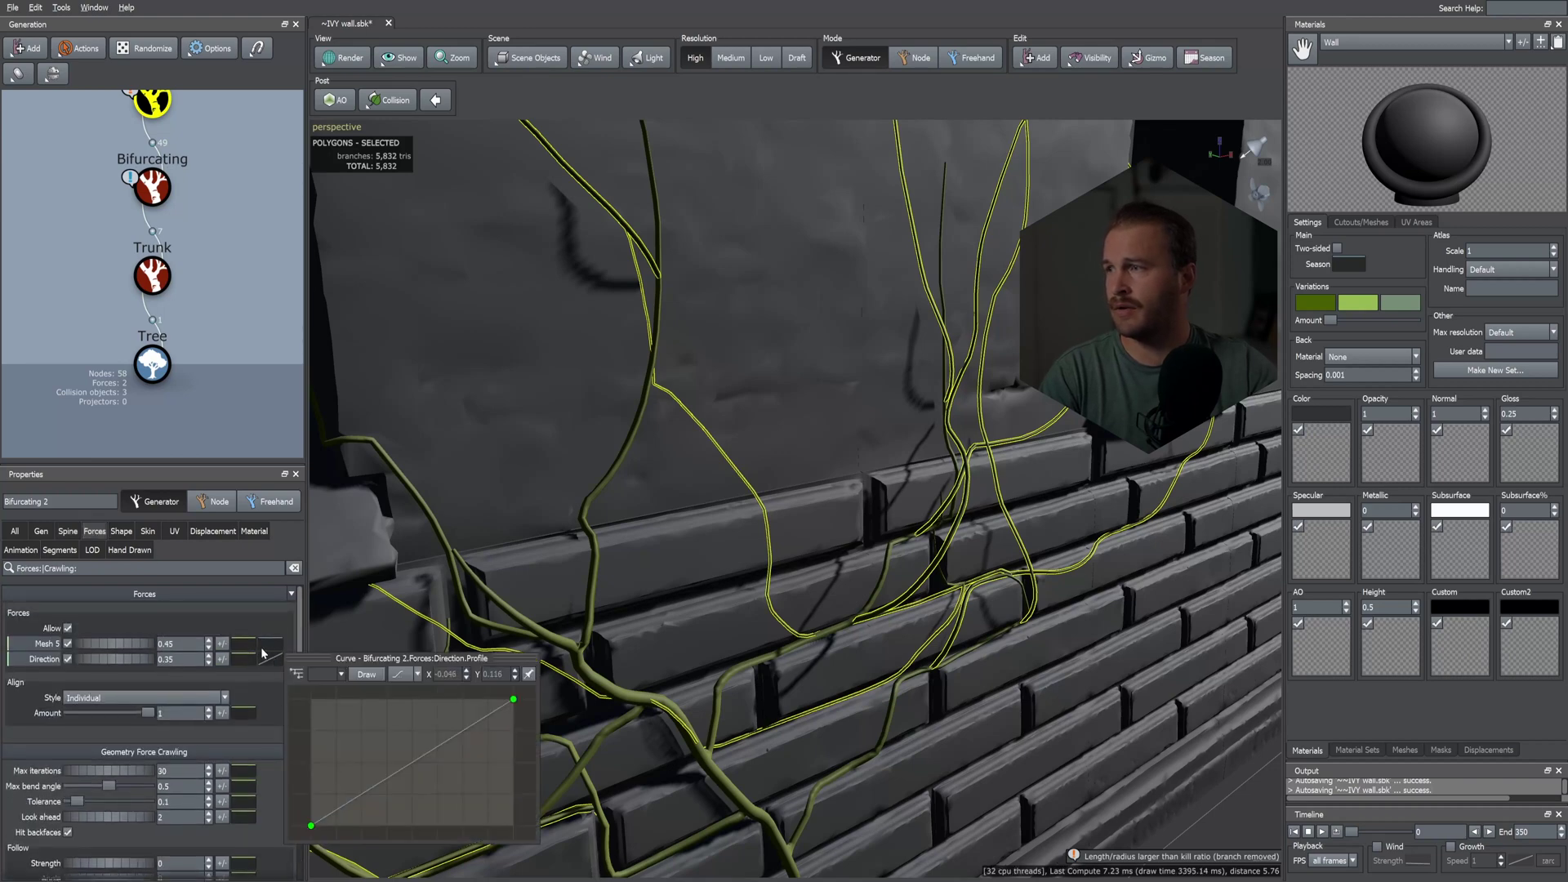
click(269, 645)
drag(97, 643, 146, 645)
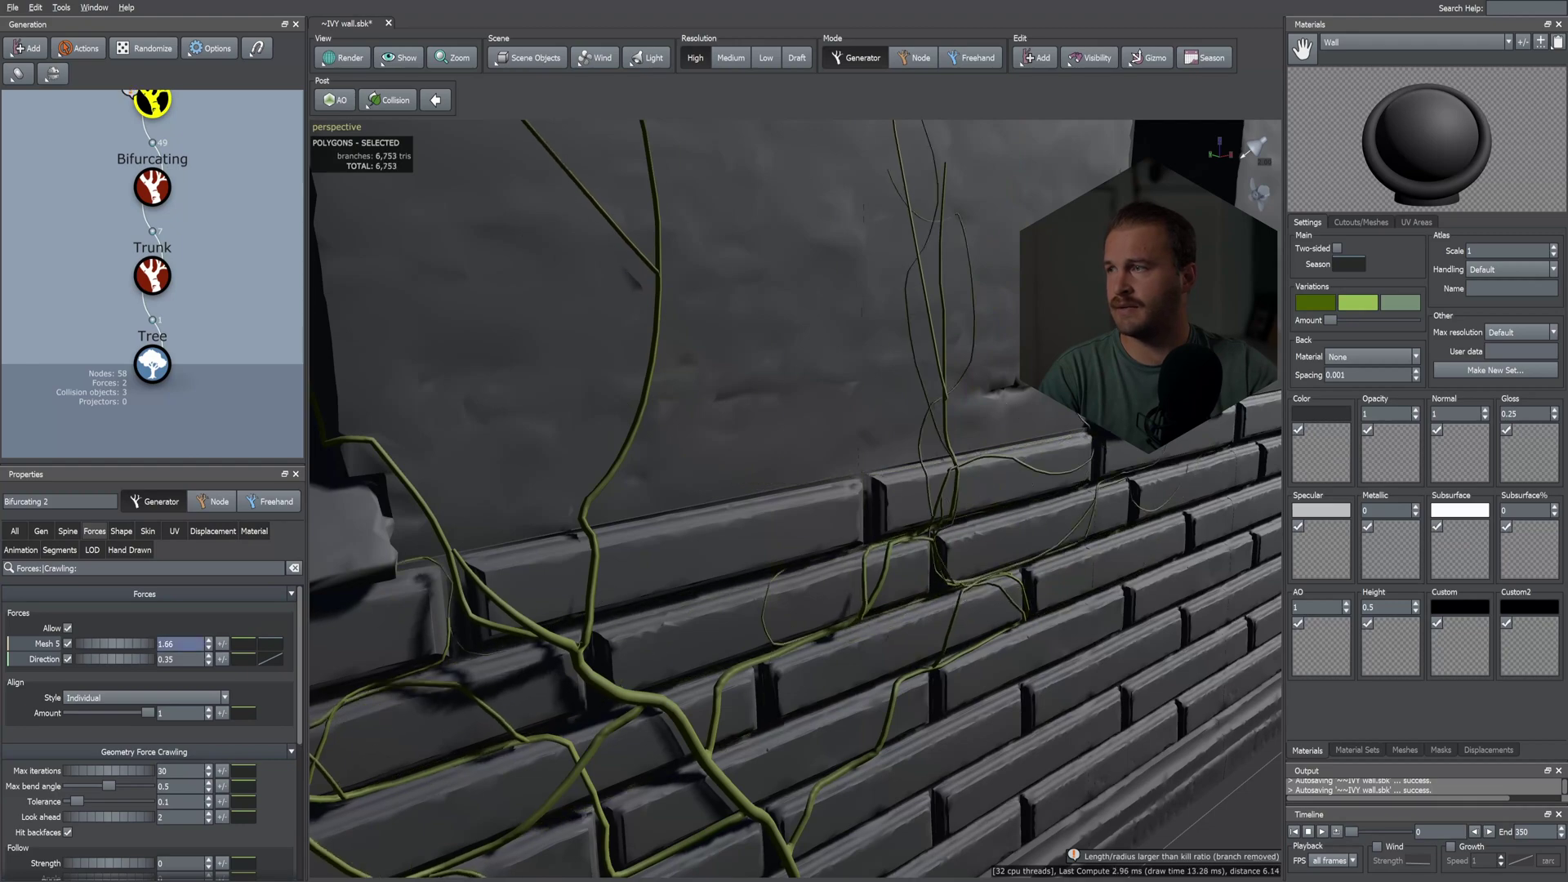
drag(792, 513, 770, 548)
scroll(778, 533, down, 6)
- Select the trunk node in node editing mode and move it sideways along the wall base to between the two windows
click(154, 287)
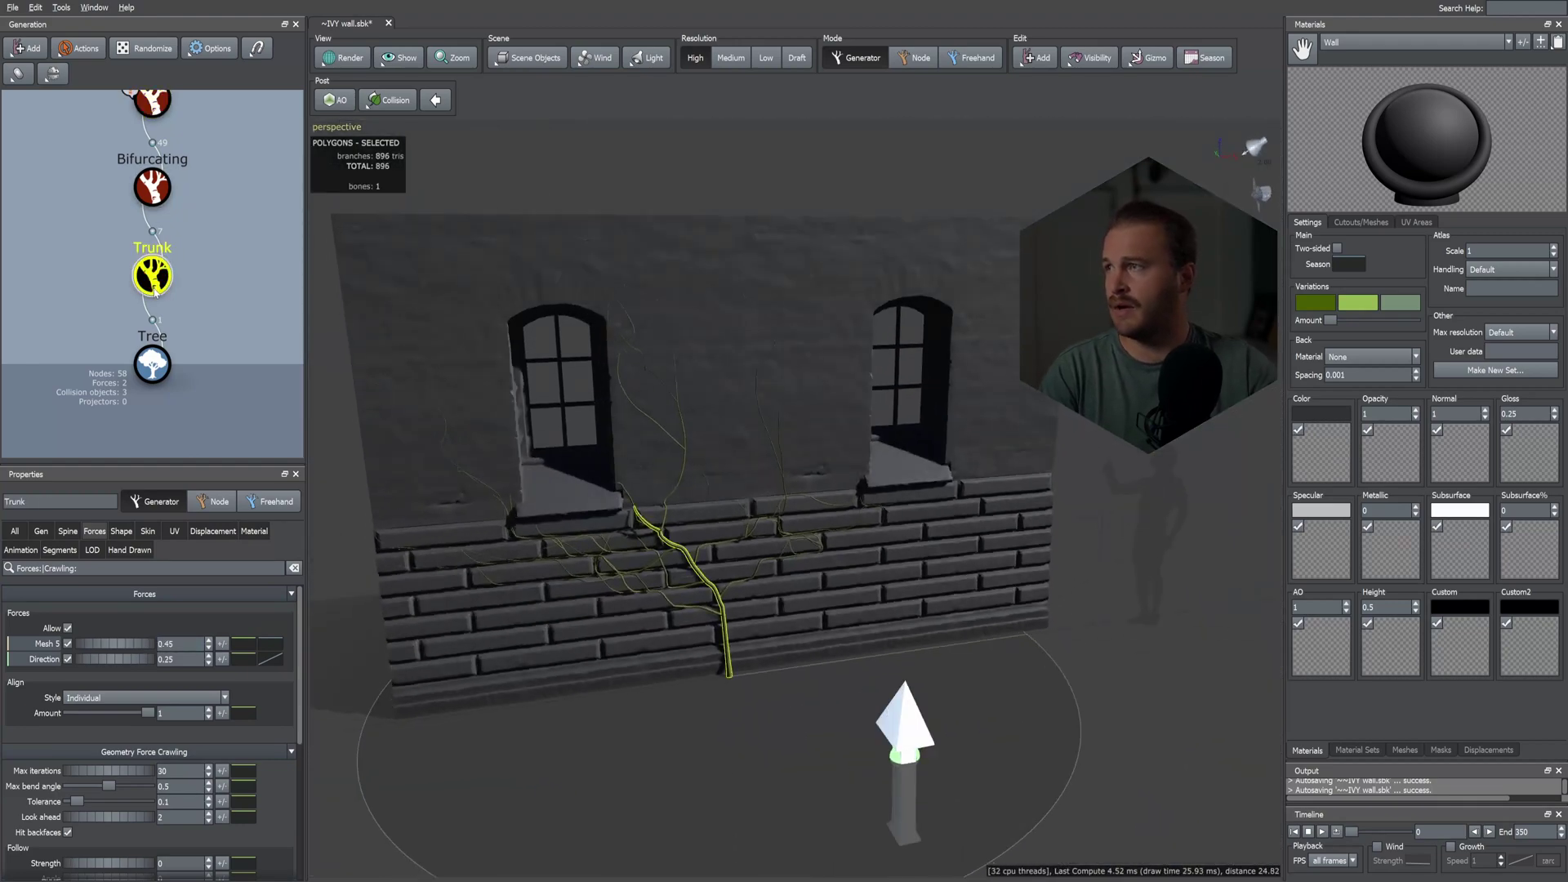
key(space)
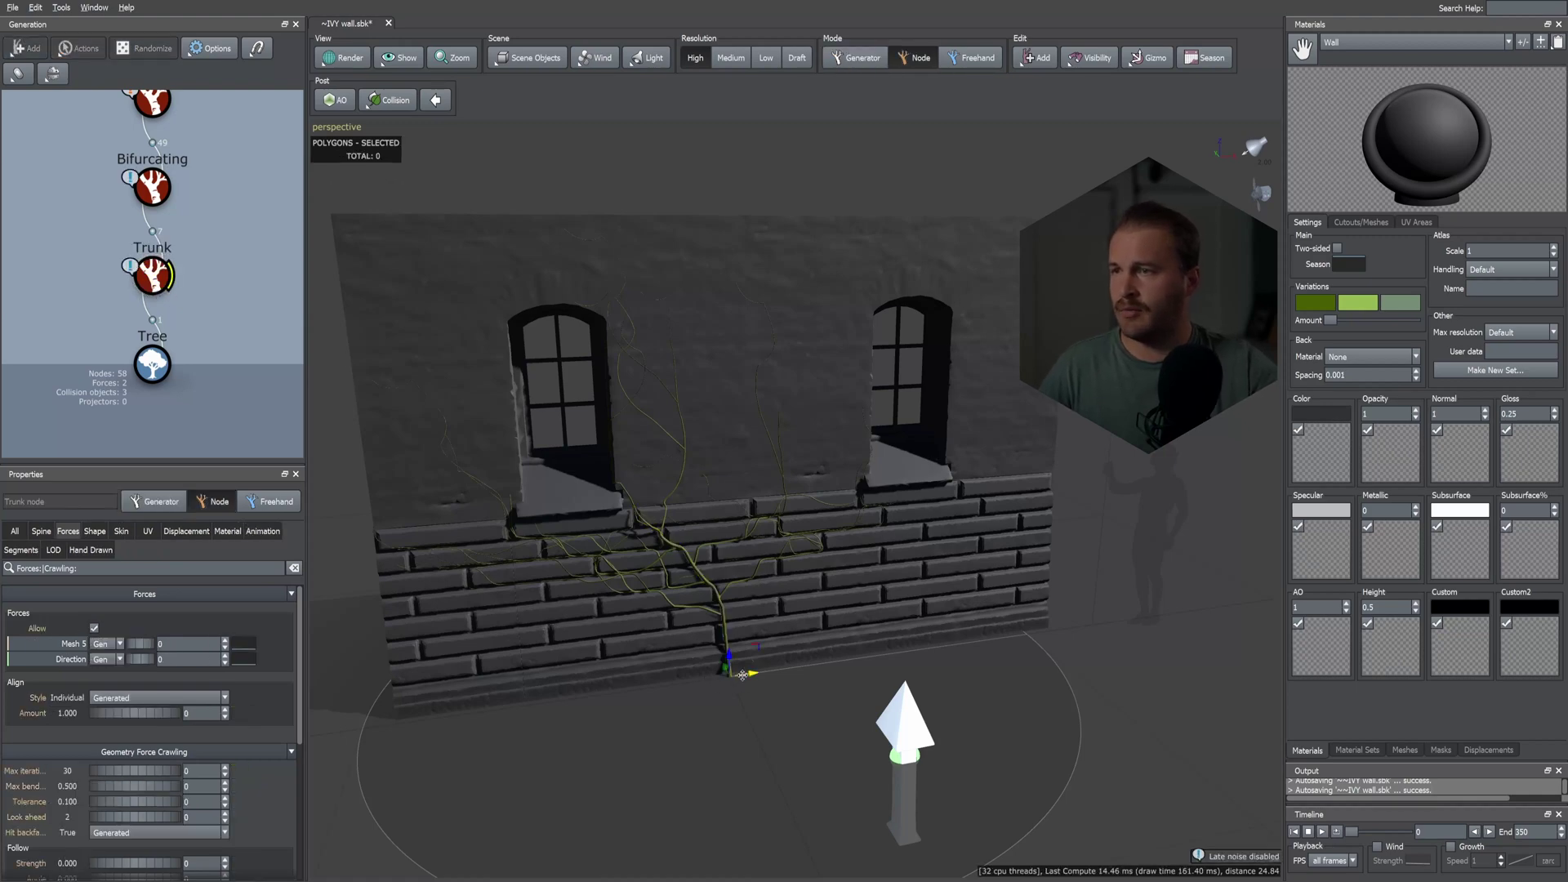
drag(742, 676, 782, 592)
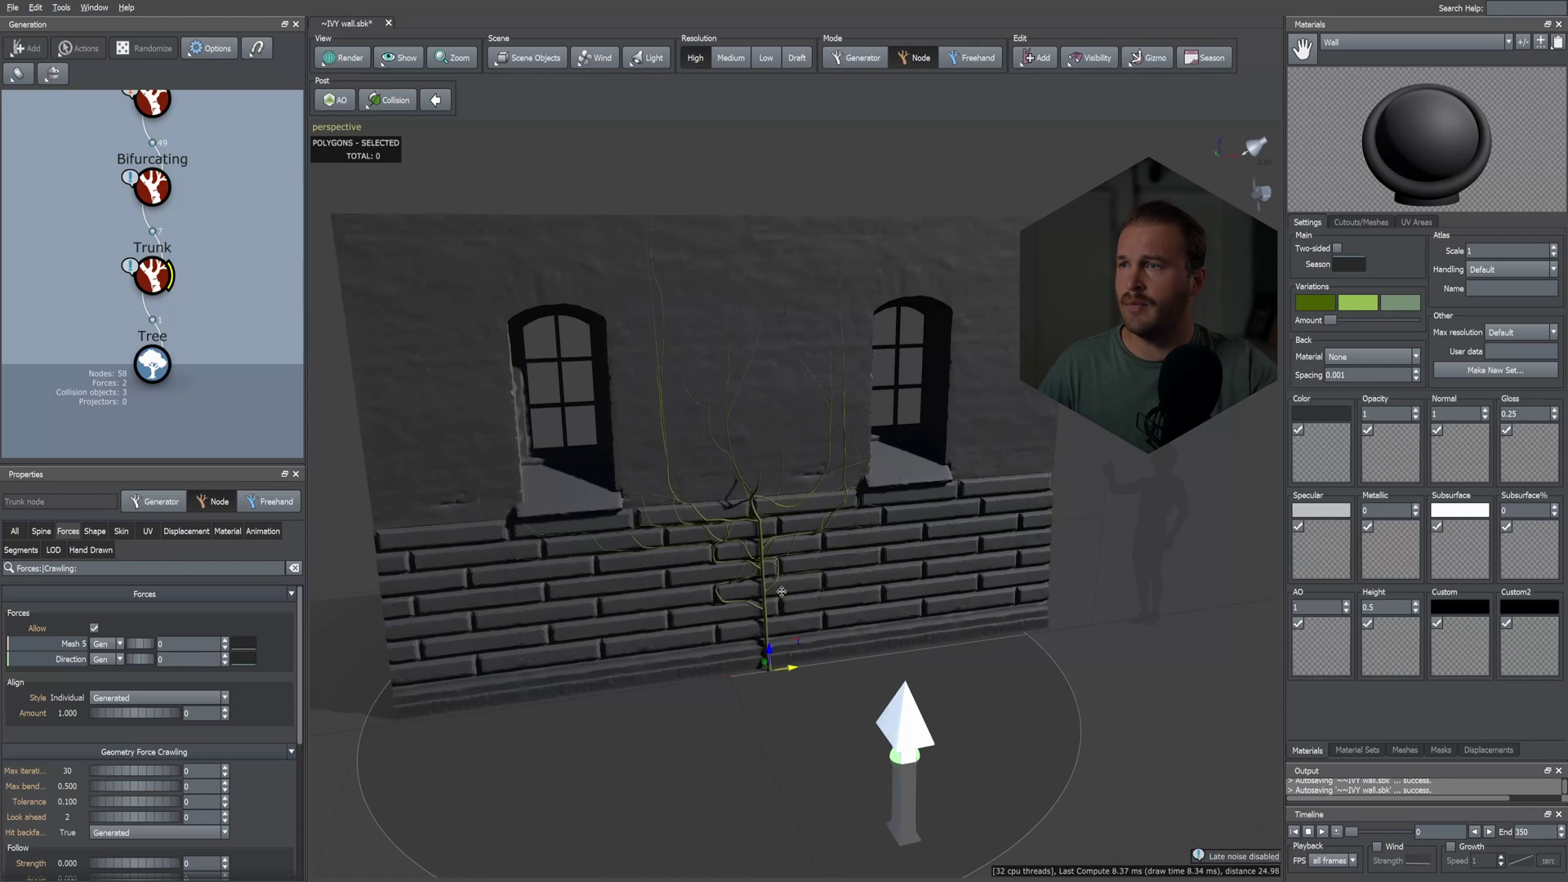
- Set the Direction force strength on the Bifurcating 2 branches to 0.2
click(154, 102)
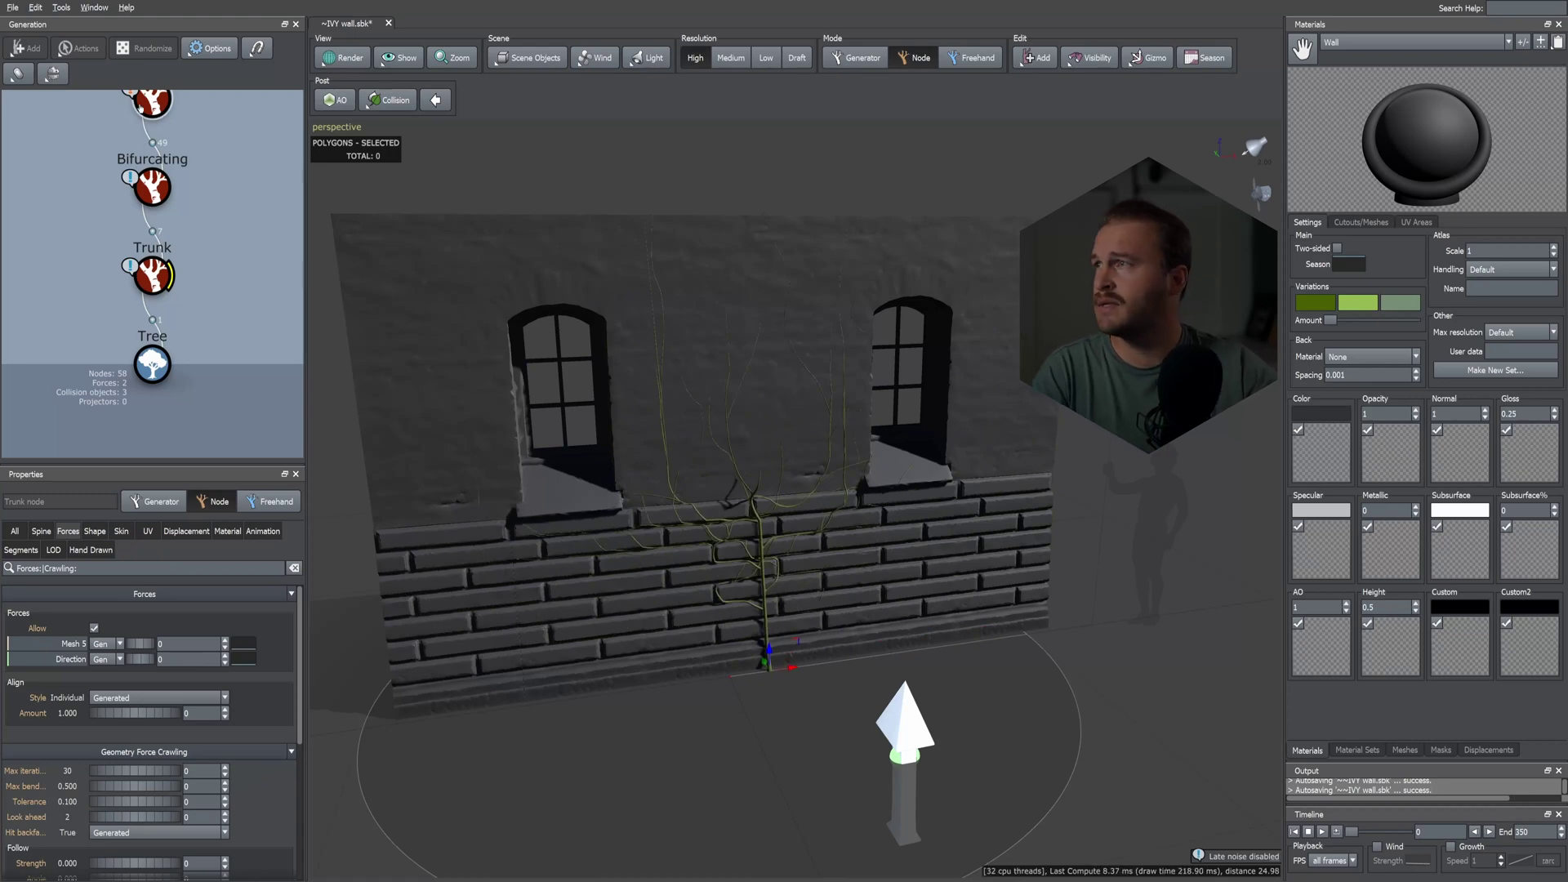
double_click(170, 659)
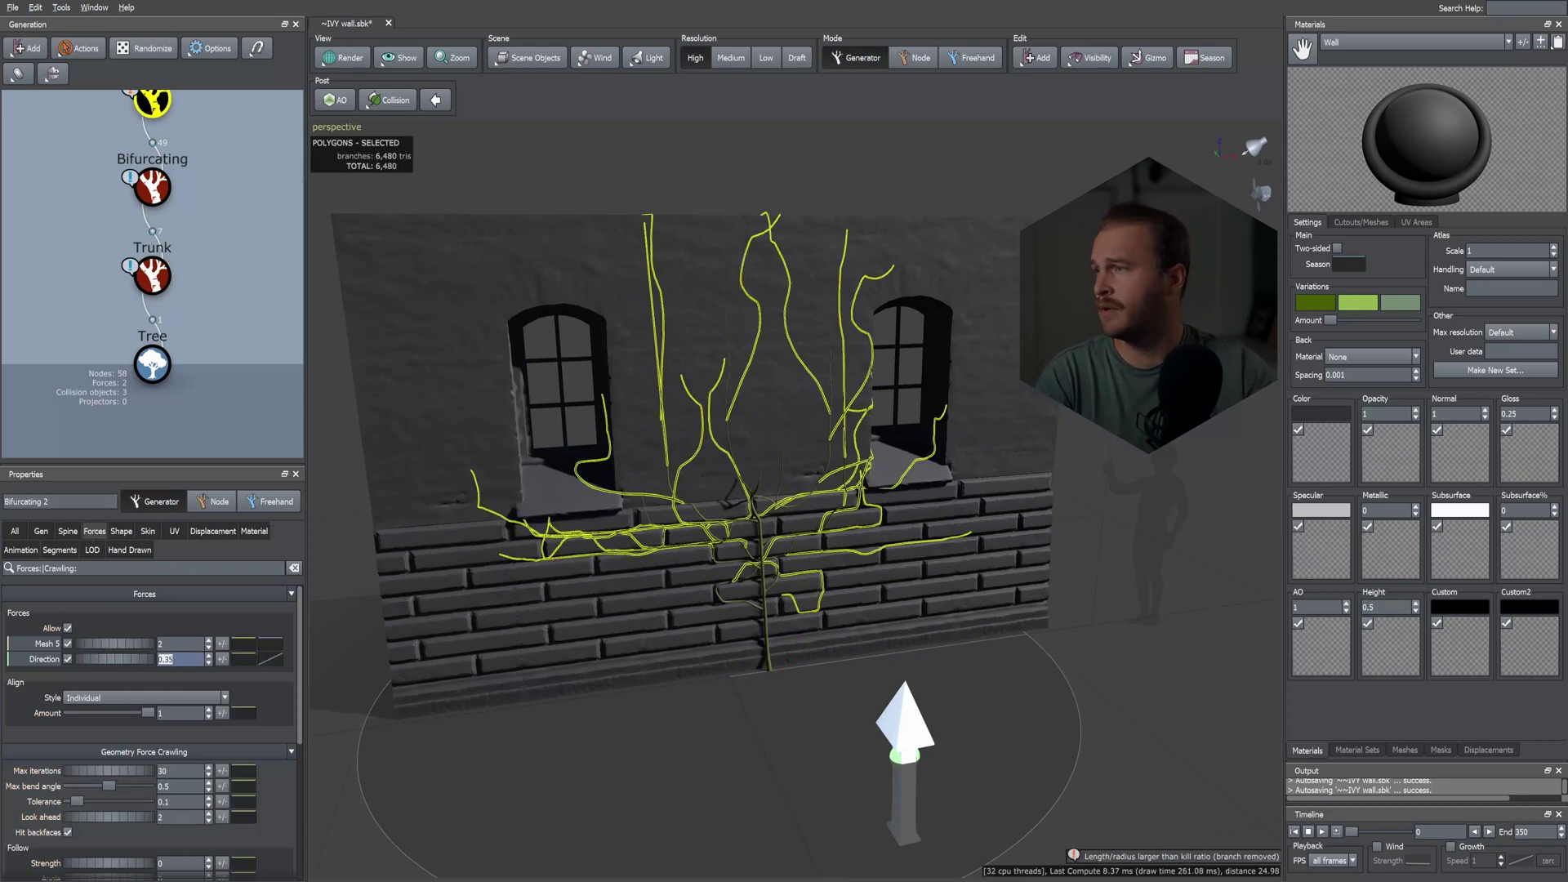
text(0.2)
key(Return)
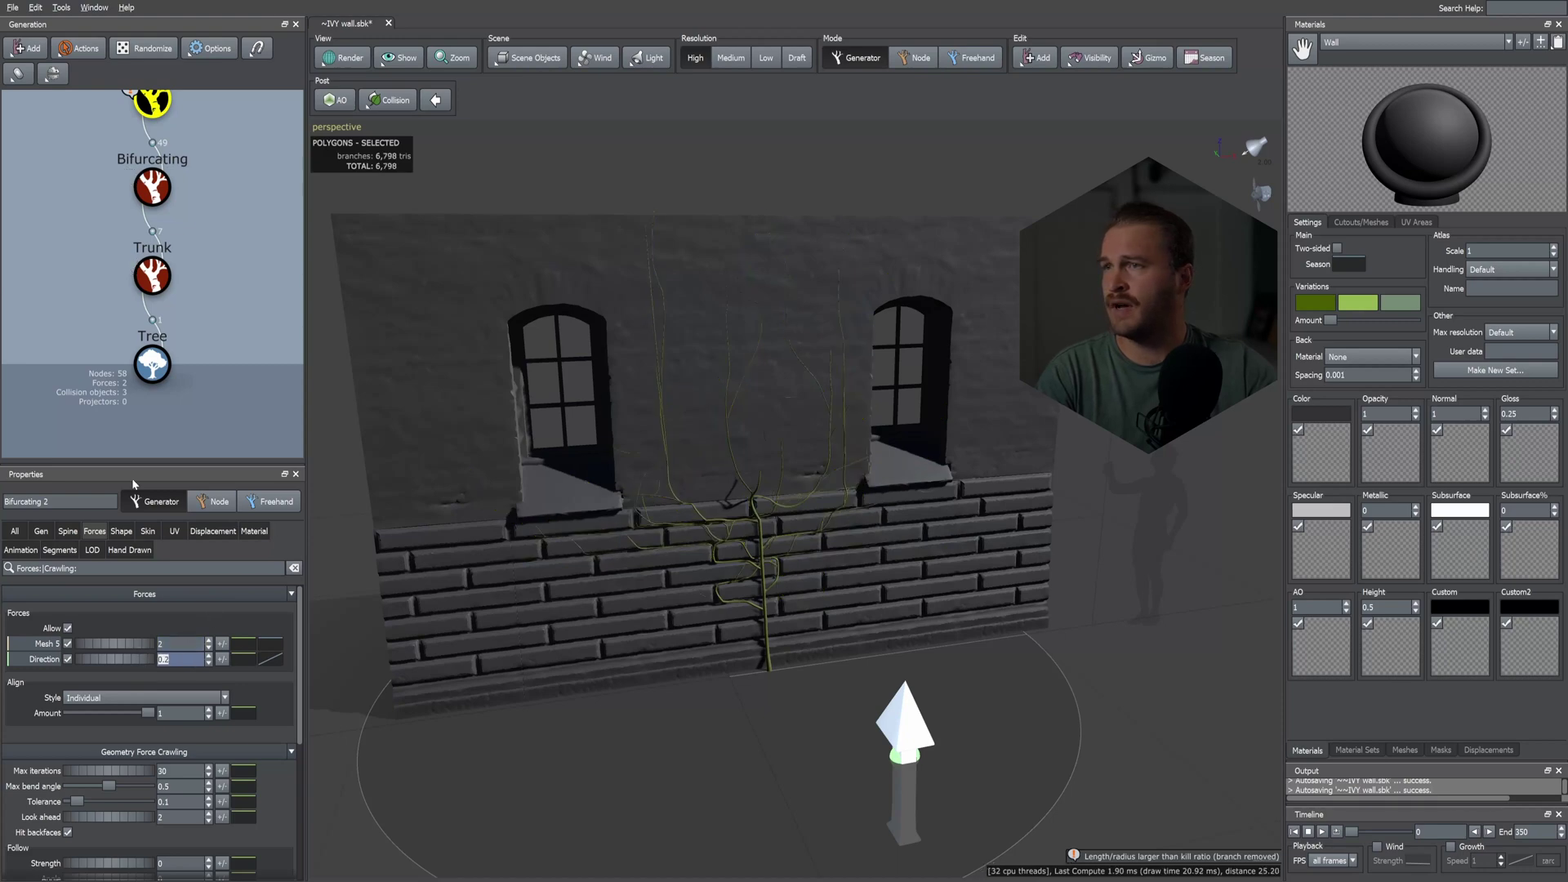
- Raise the spine path amount of the Bifurcating 2 branches to 6.7
click(68, 531)
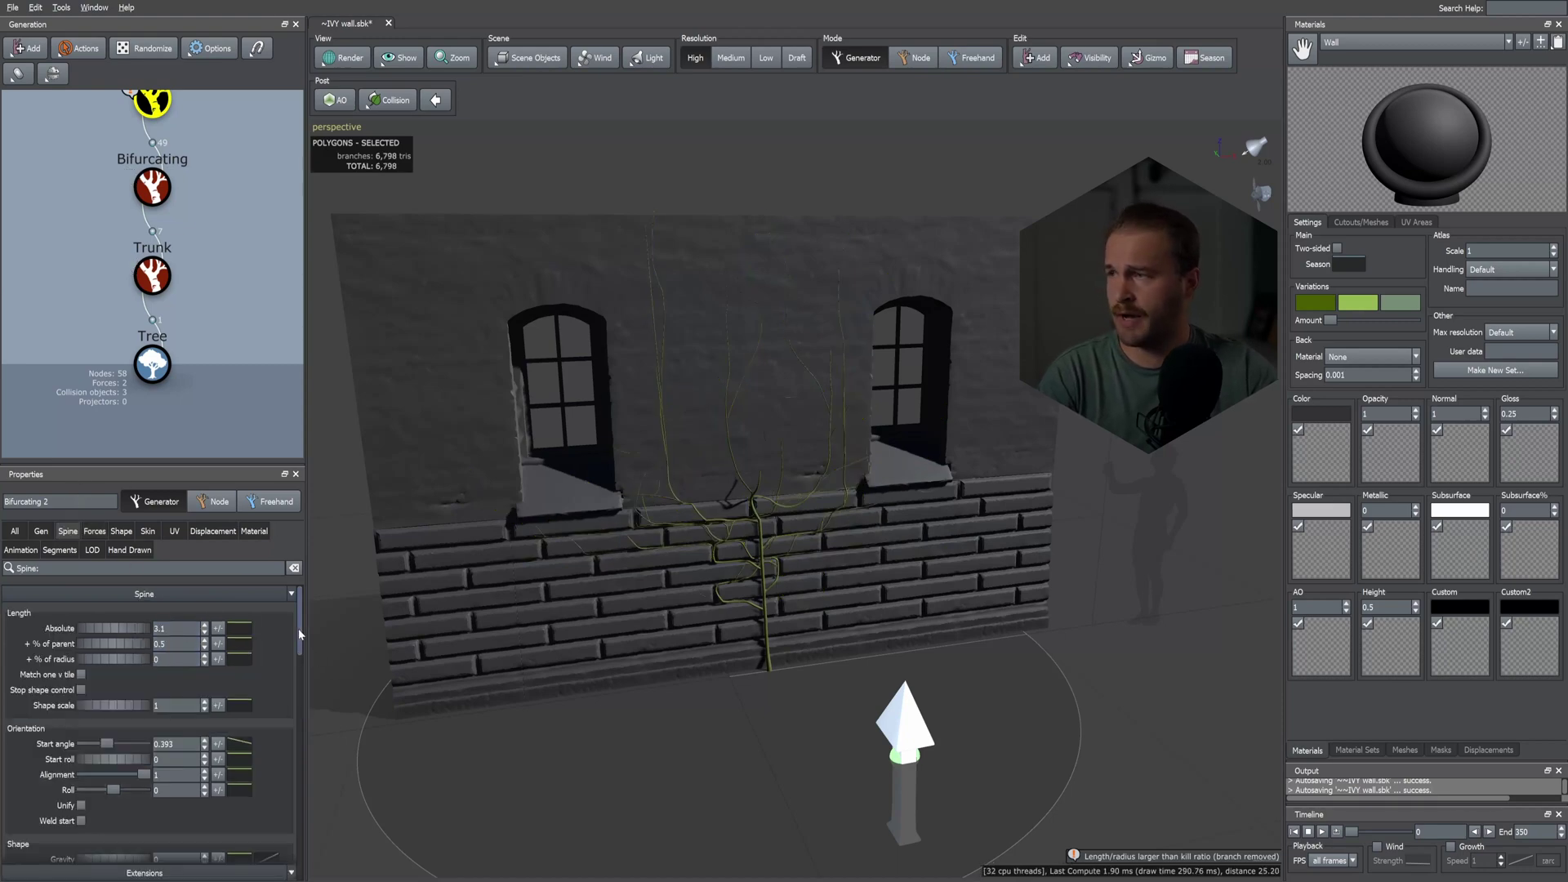
drag(309, 708, 307, 757)
drag(114, 687, 211, 670)
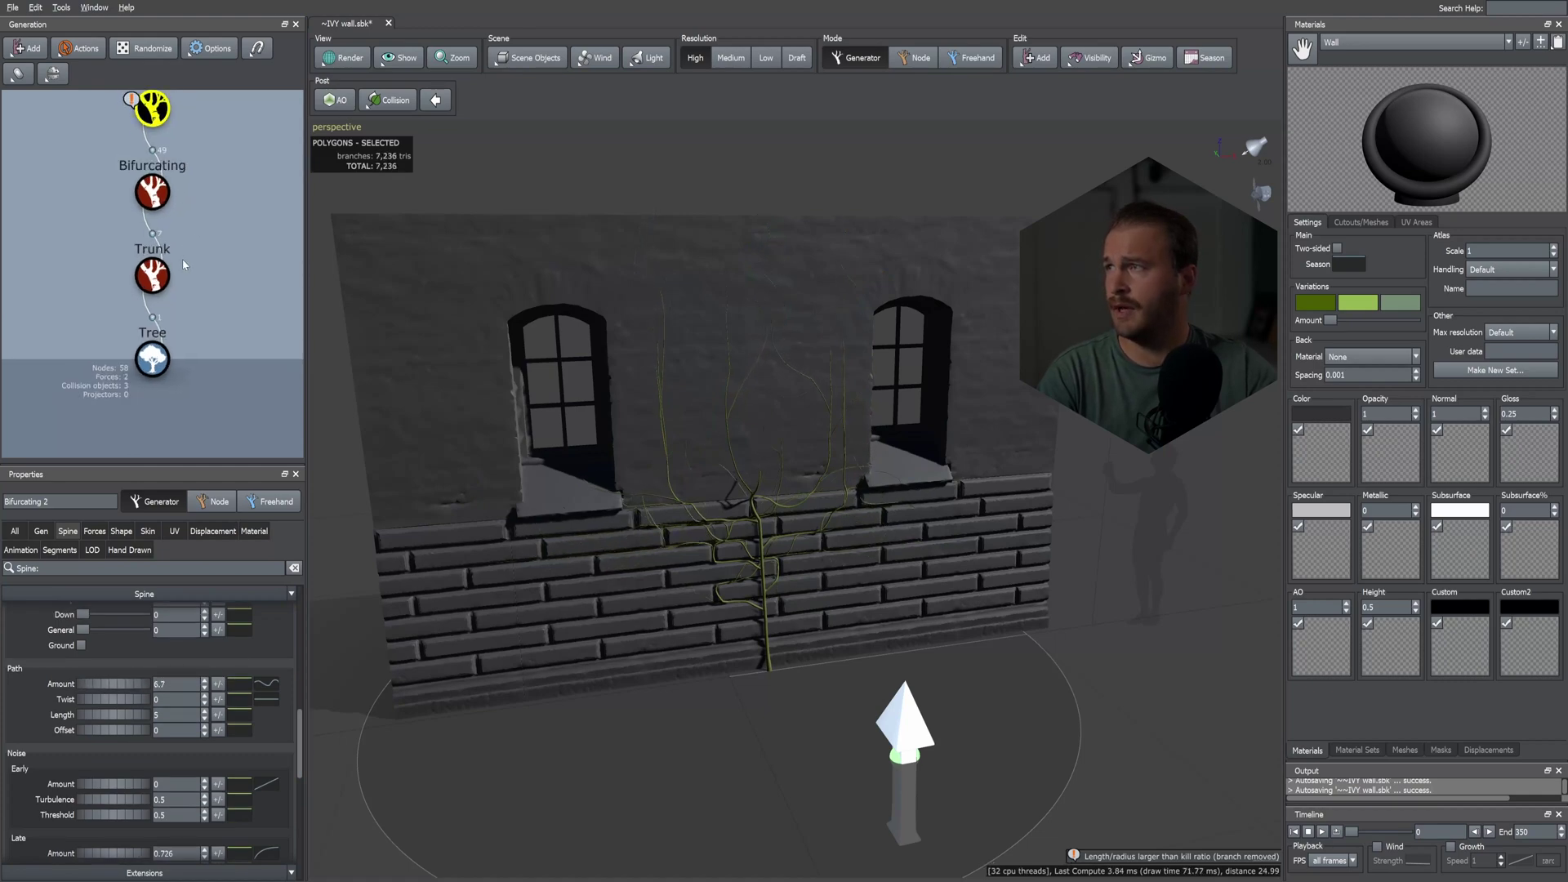
- Add another level of Bifurcating branches onto Bifurcating 2 and inspect how they spread over the wall
scroll(166, 205, up, 2)
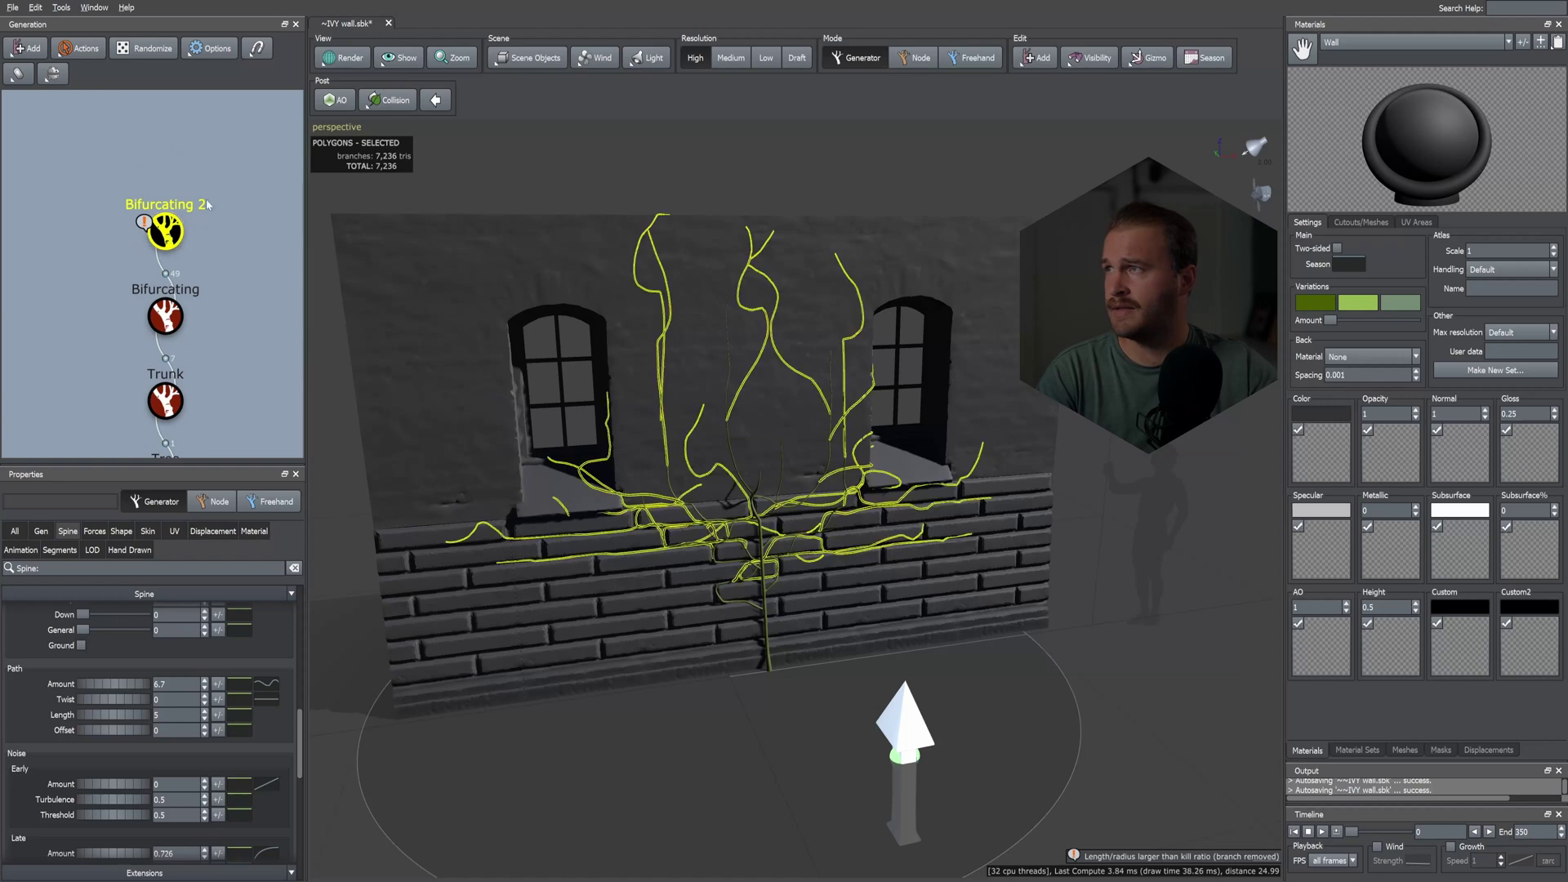
right_click(699, 747)
mouse_move(790, 426)
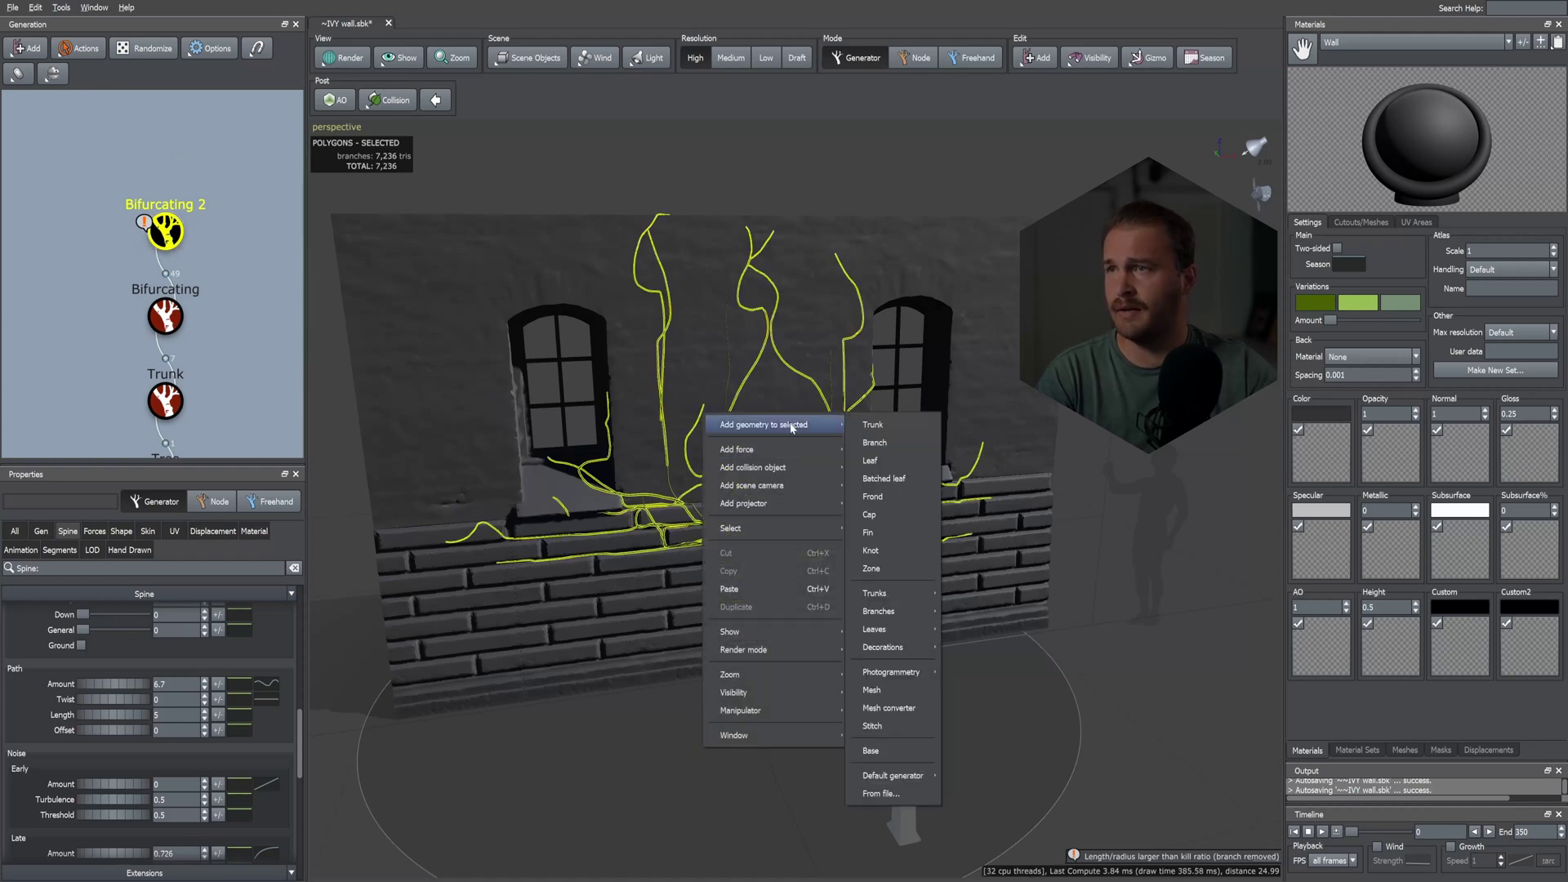
mouse_move(924, 610)
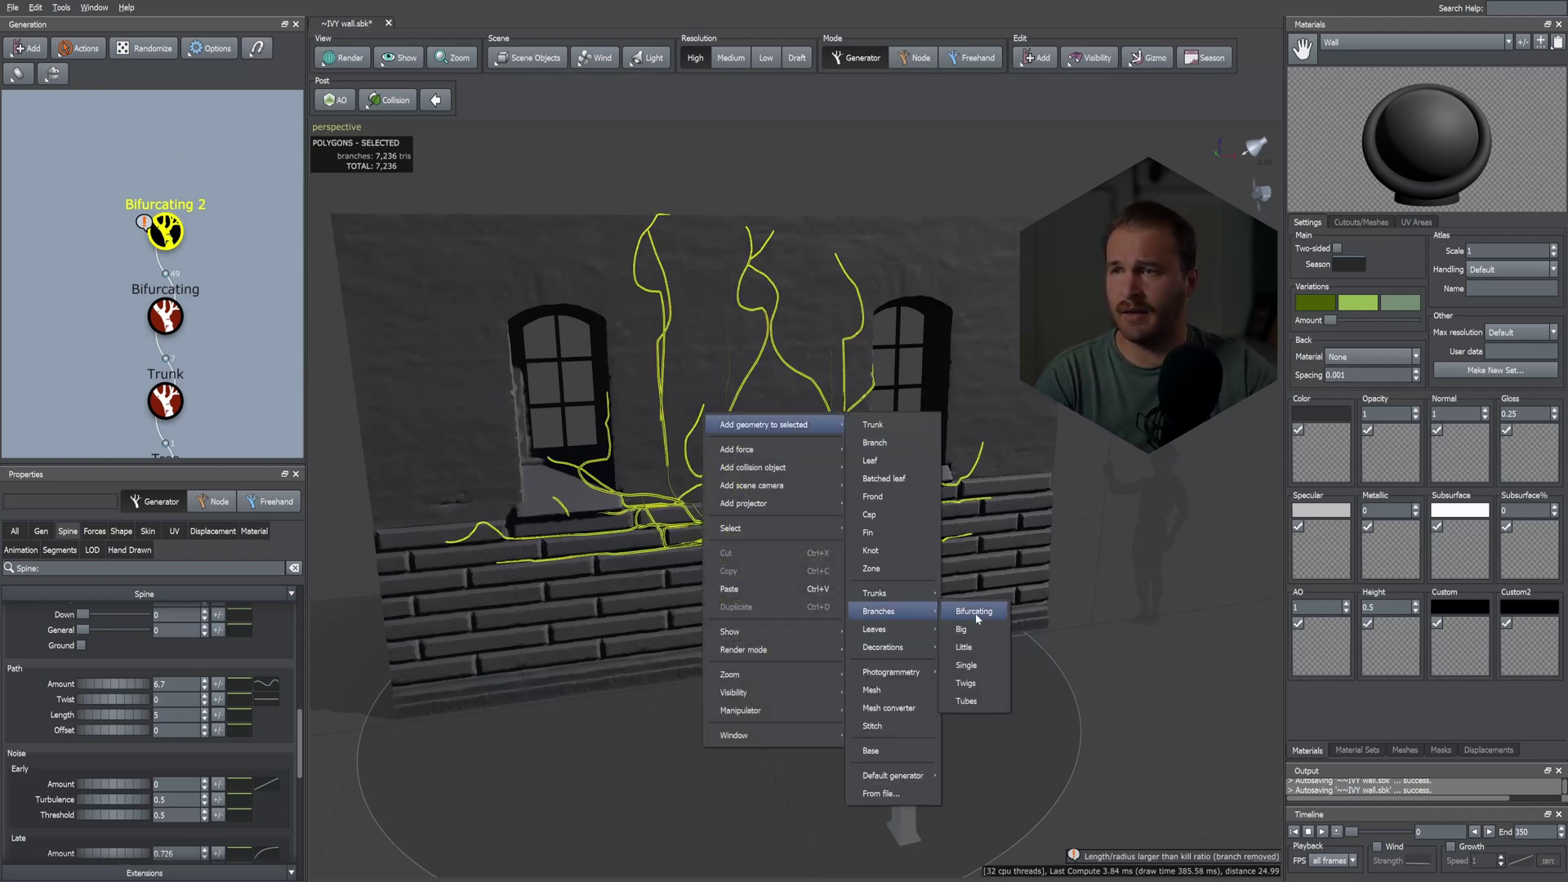
click(975, 611)
scroll(805, 404, up, 5)
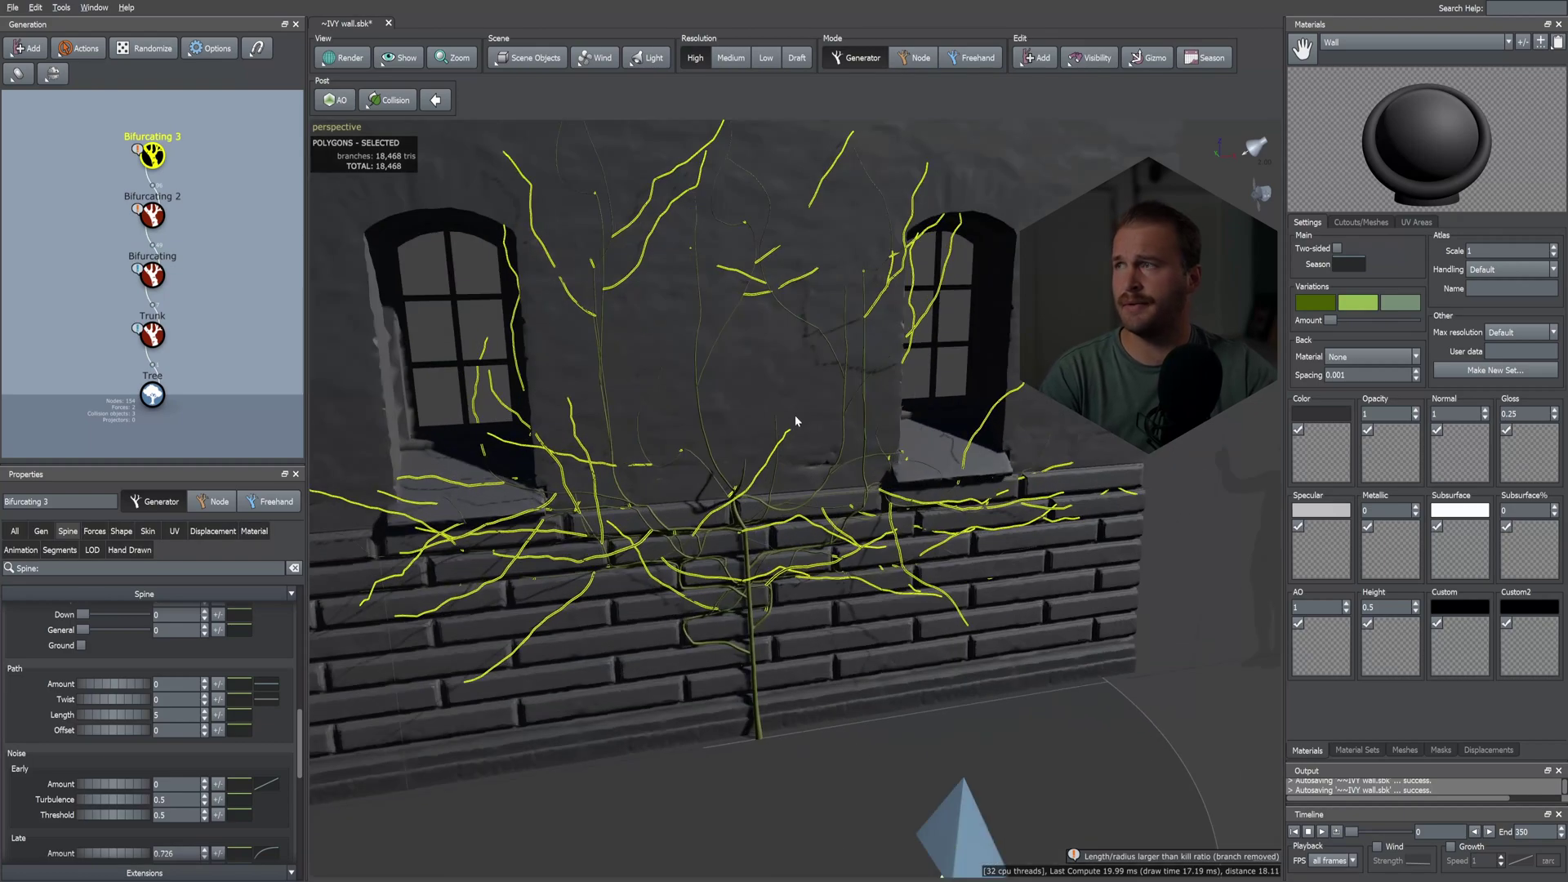
mouse_move(764, 433)
mouse_down()
mouse_move(701, 426)
mouse_move(787, 422)
mouse_up()
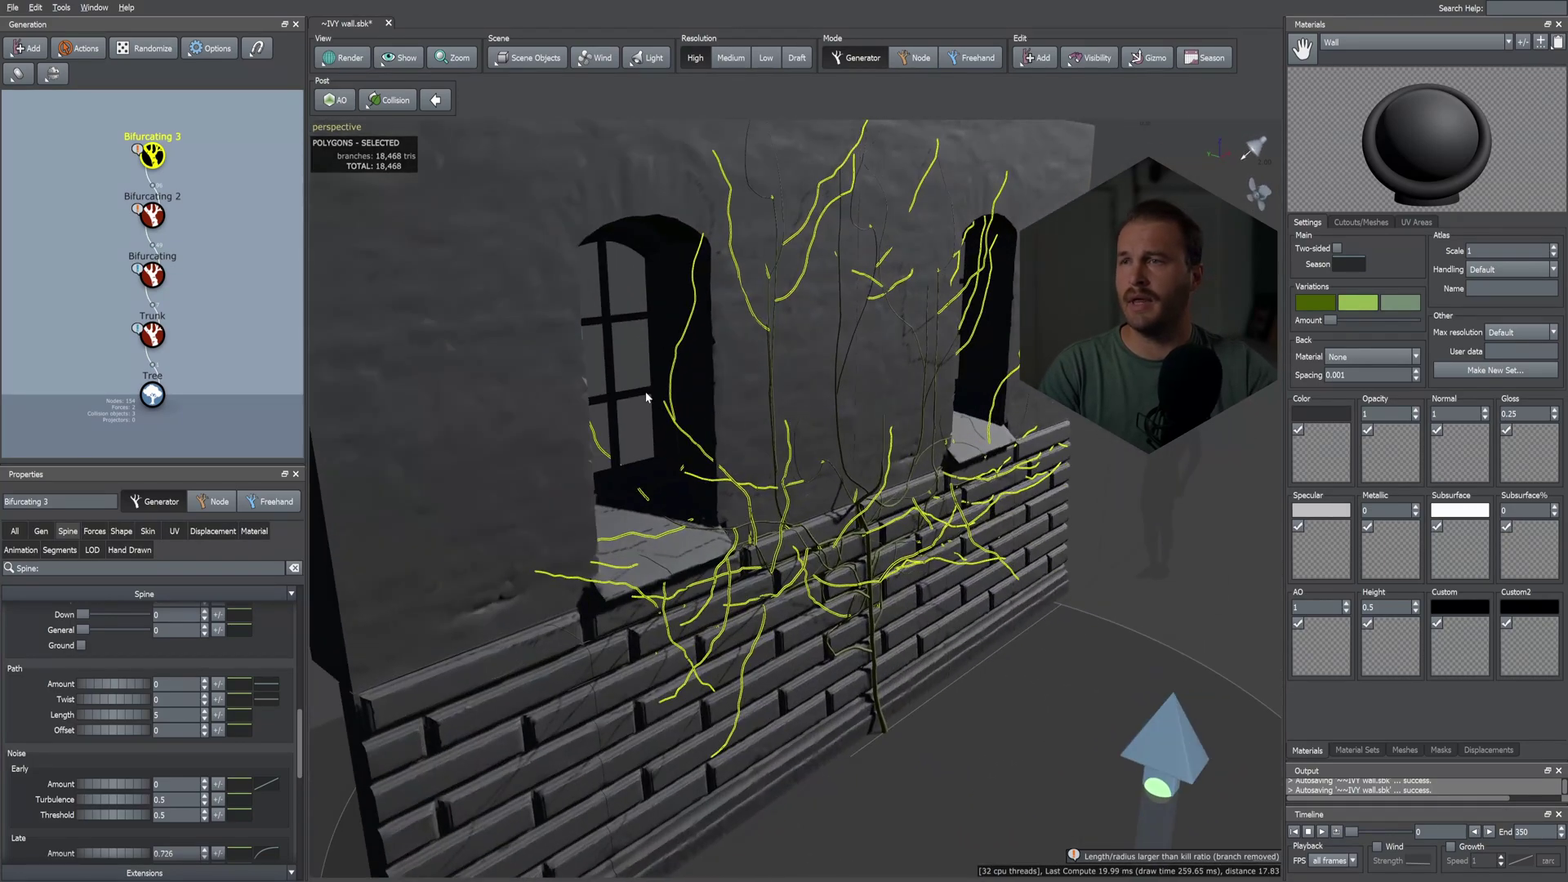
drag(889, 552, 864, 550)
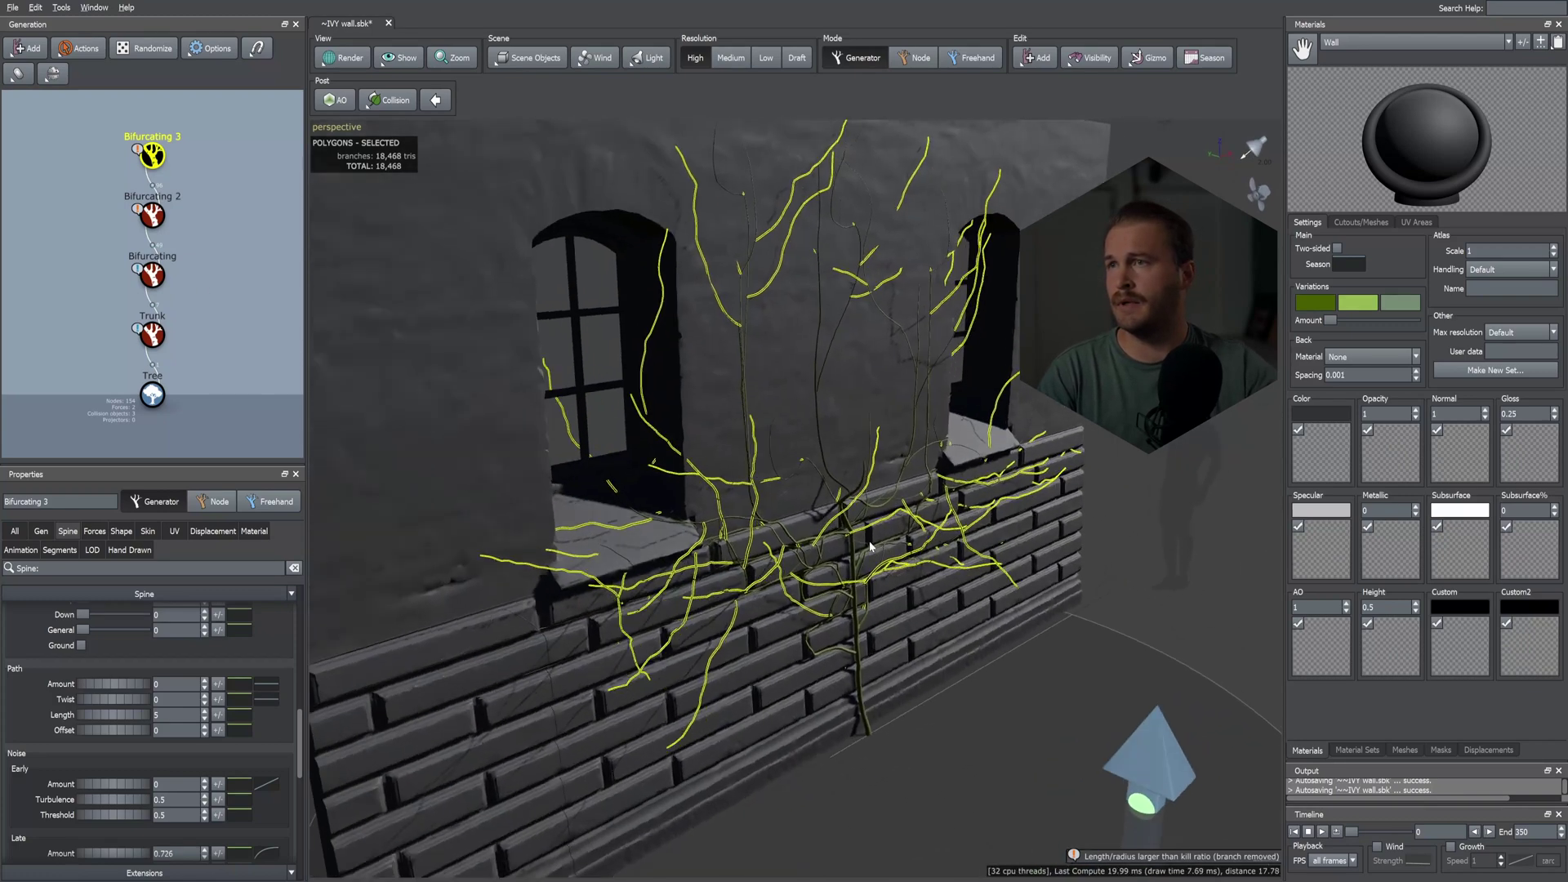
- Set the internode length of the Bifurcating 2 branches to 0.25
click(152, 215)
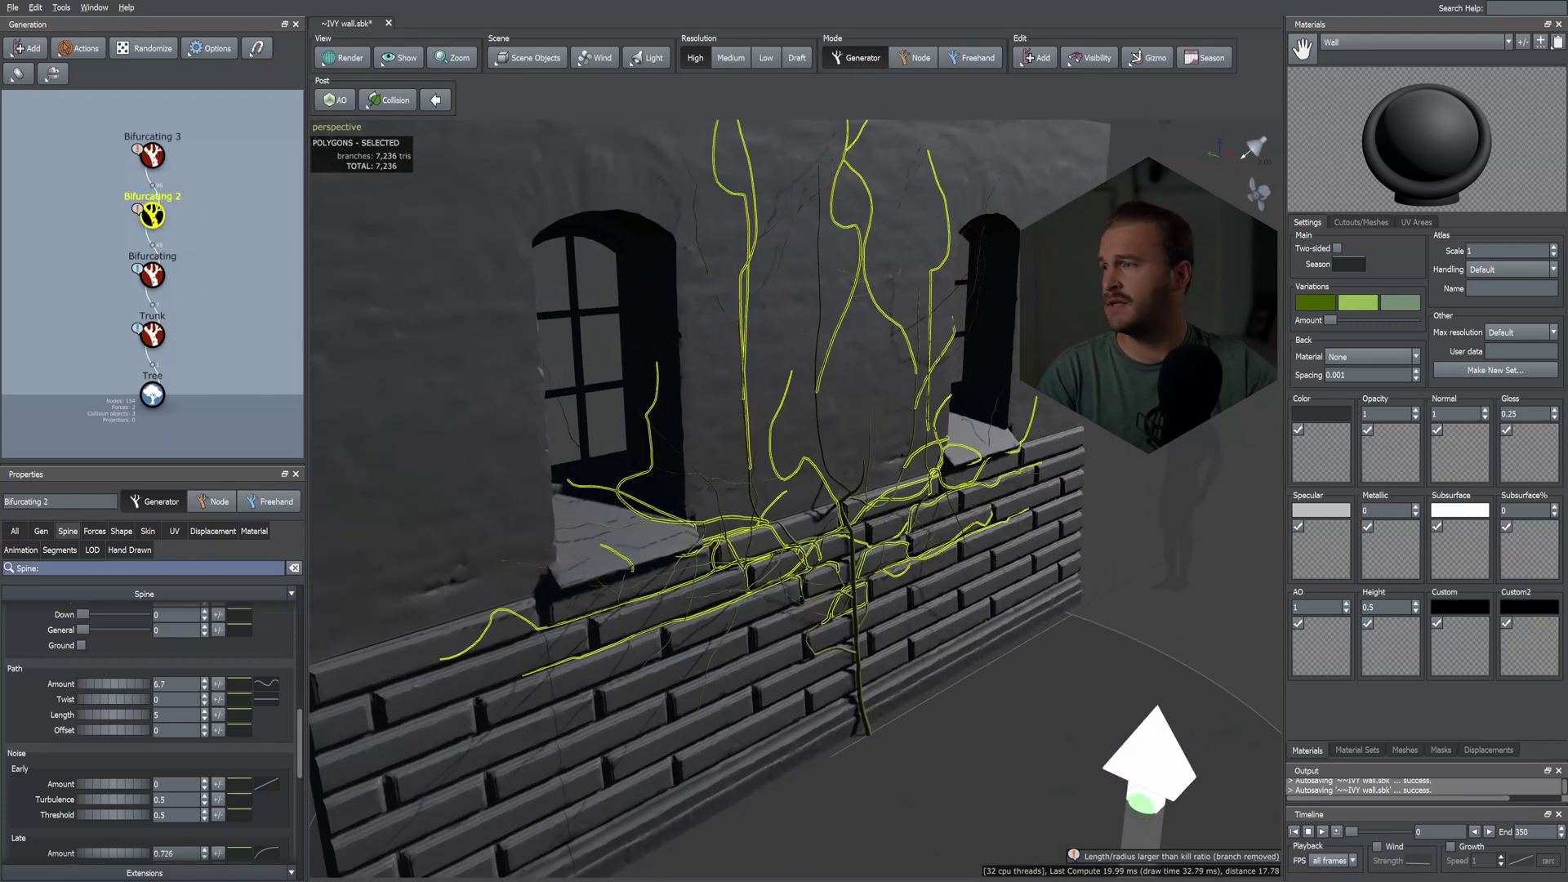
click(41, 531)
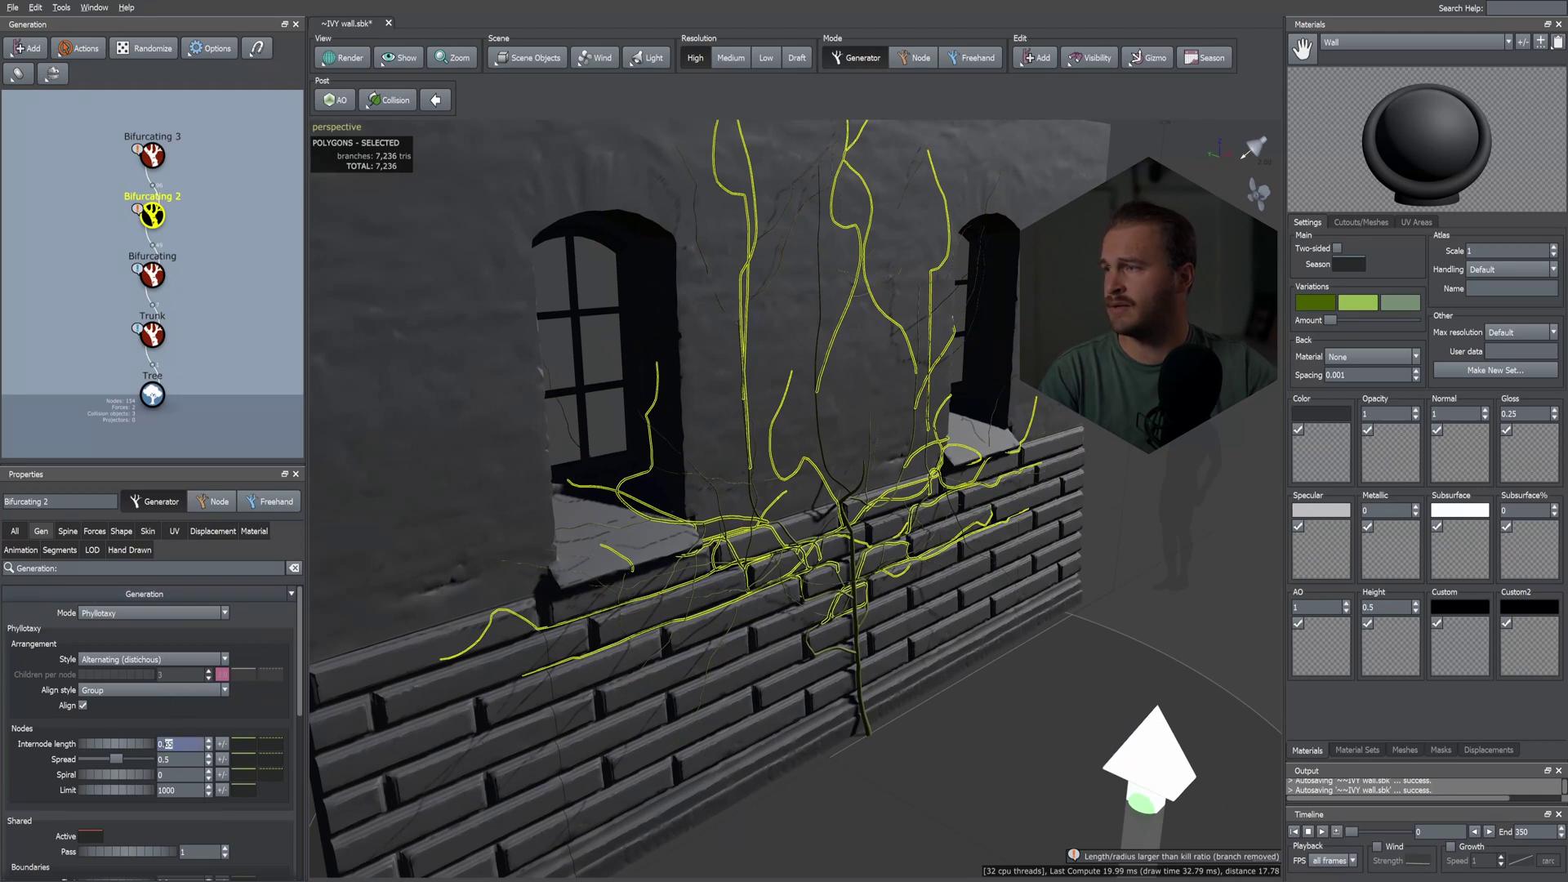
key(Return)
drag(599, 700, 660, 647)
click(158, 220)
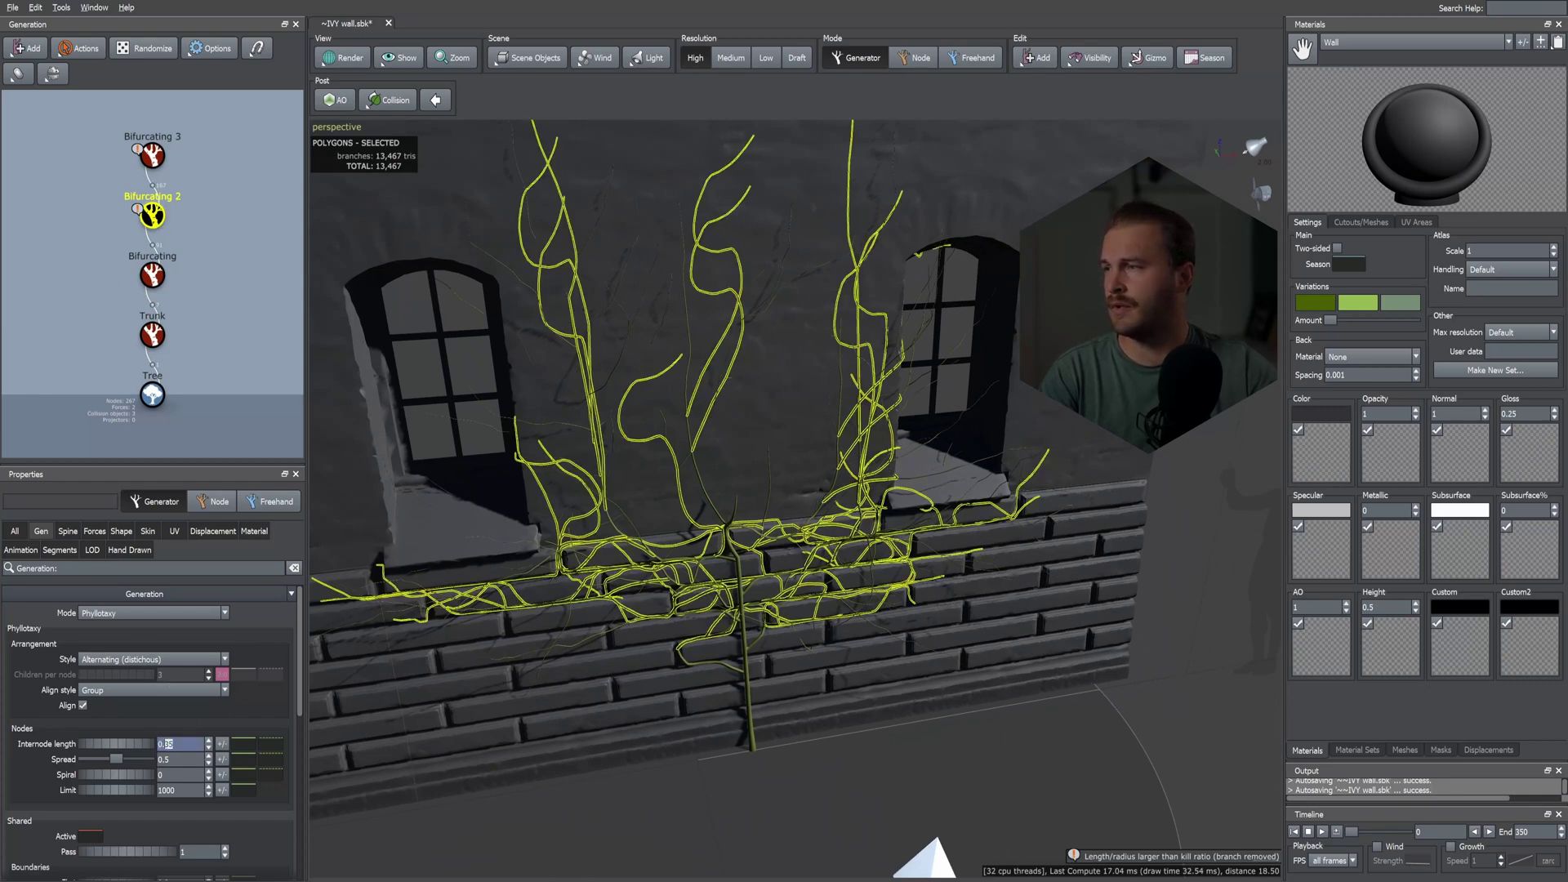
key(Return)
mouse_move(659, 536)
mouse_down()
mouse_move(623, 539)
mouse_move(637, 522)
mouse_move(634, 537)
mouse_up()
- Delete the Bifurcating 3 generator and check the remaining branches on the wall
click(155, 155)
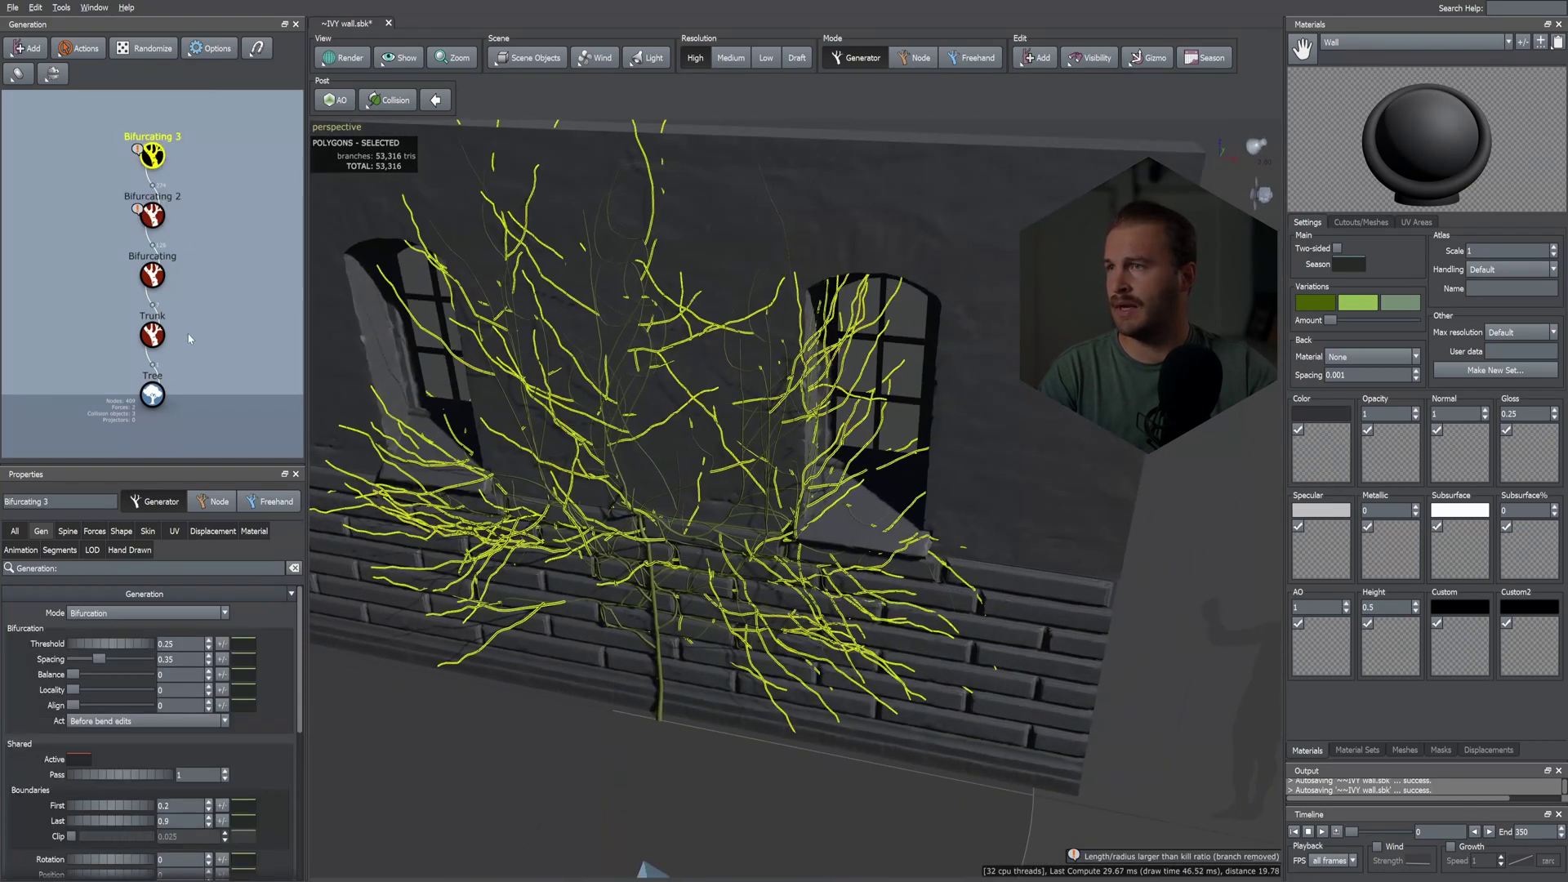
key(Delete)
drag(458, 498, 543, 494)
drag(544, 485, 522, 488)
- Disable the Direction force on the Bifurcating 2 branches and set their Mesh 5 force strength to 0.85
click(152, 216)
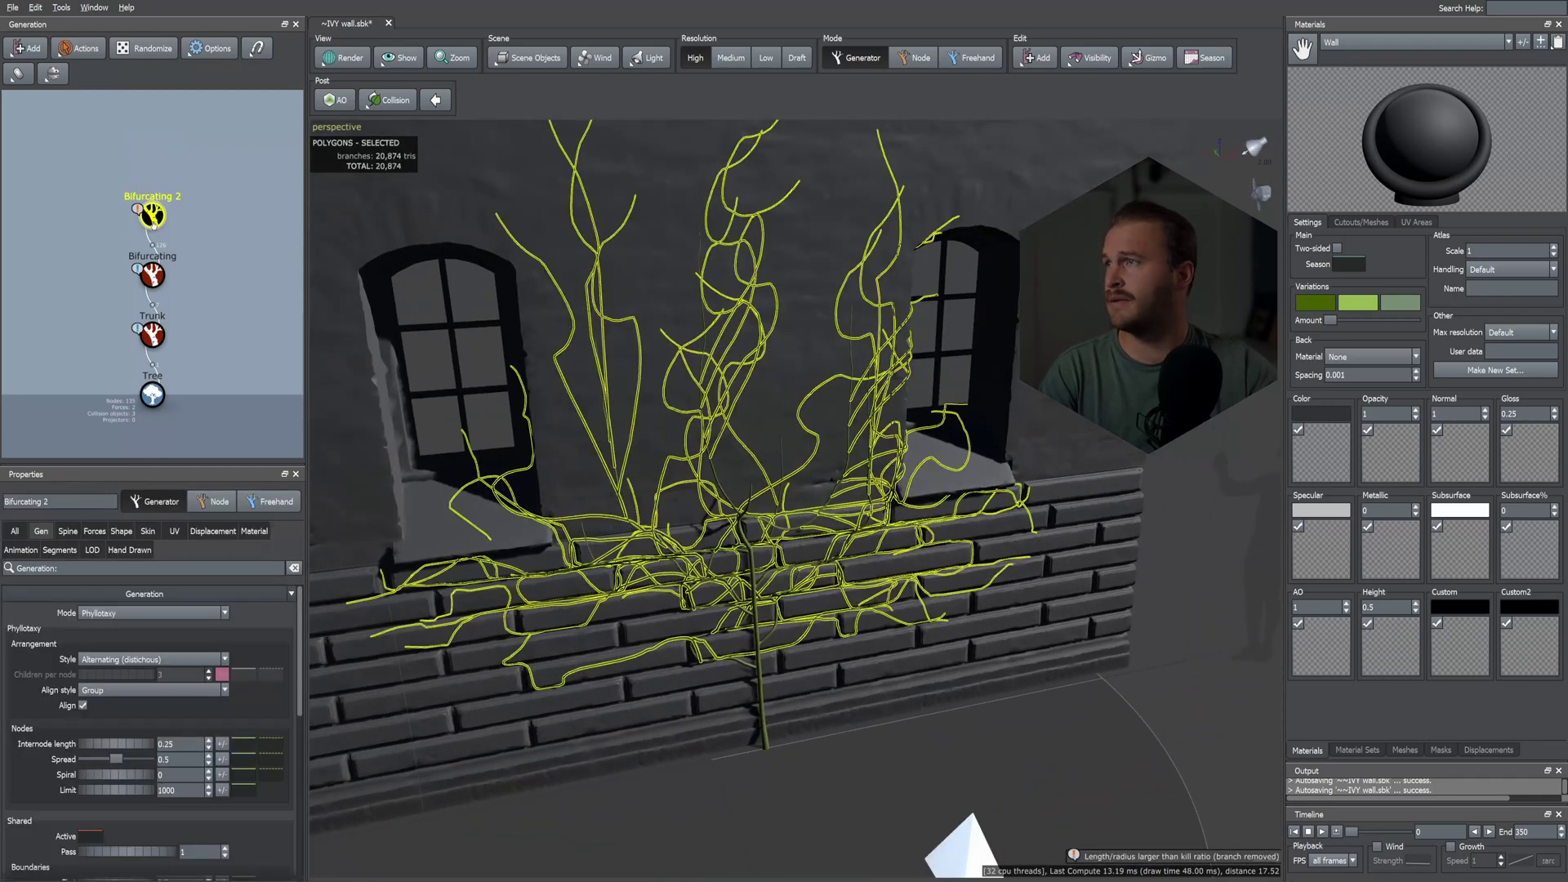
click(94, 531)
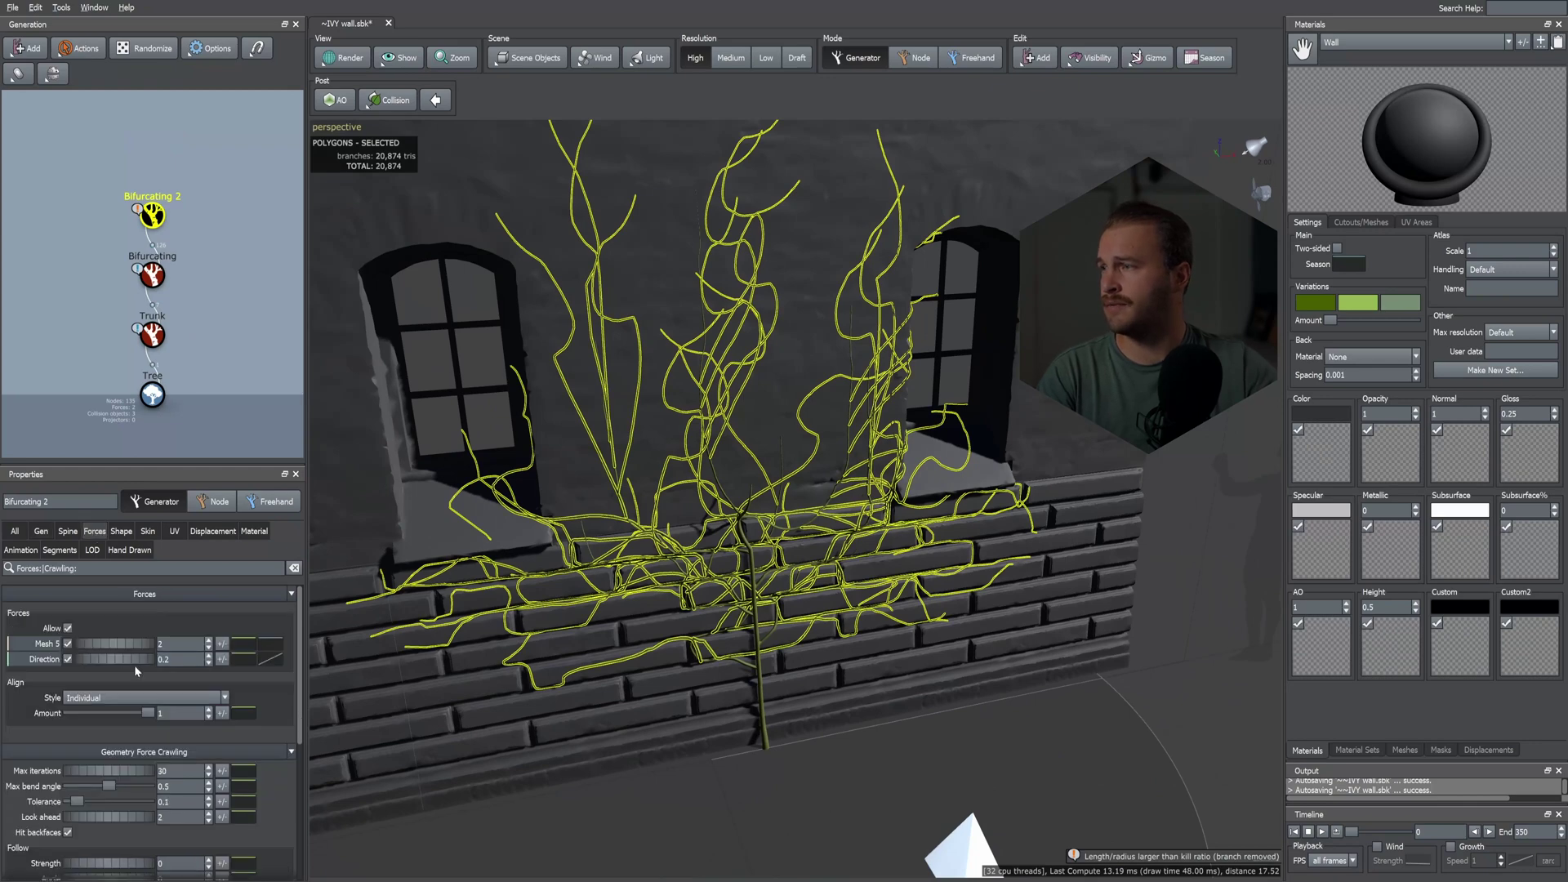
click(67, 659)
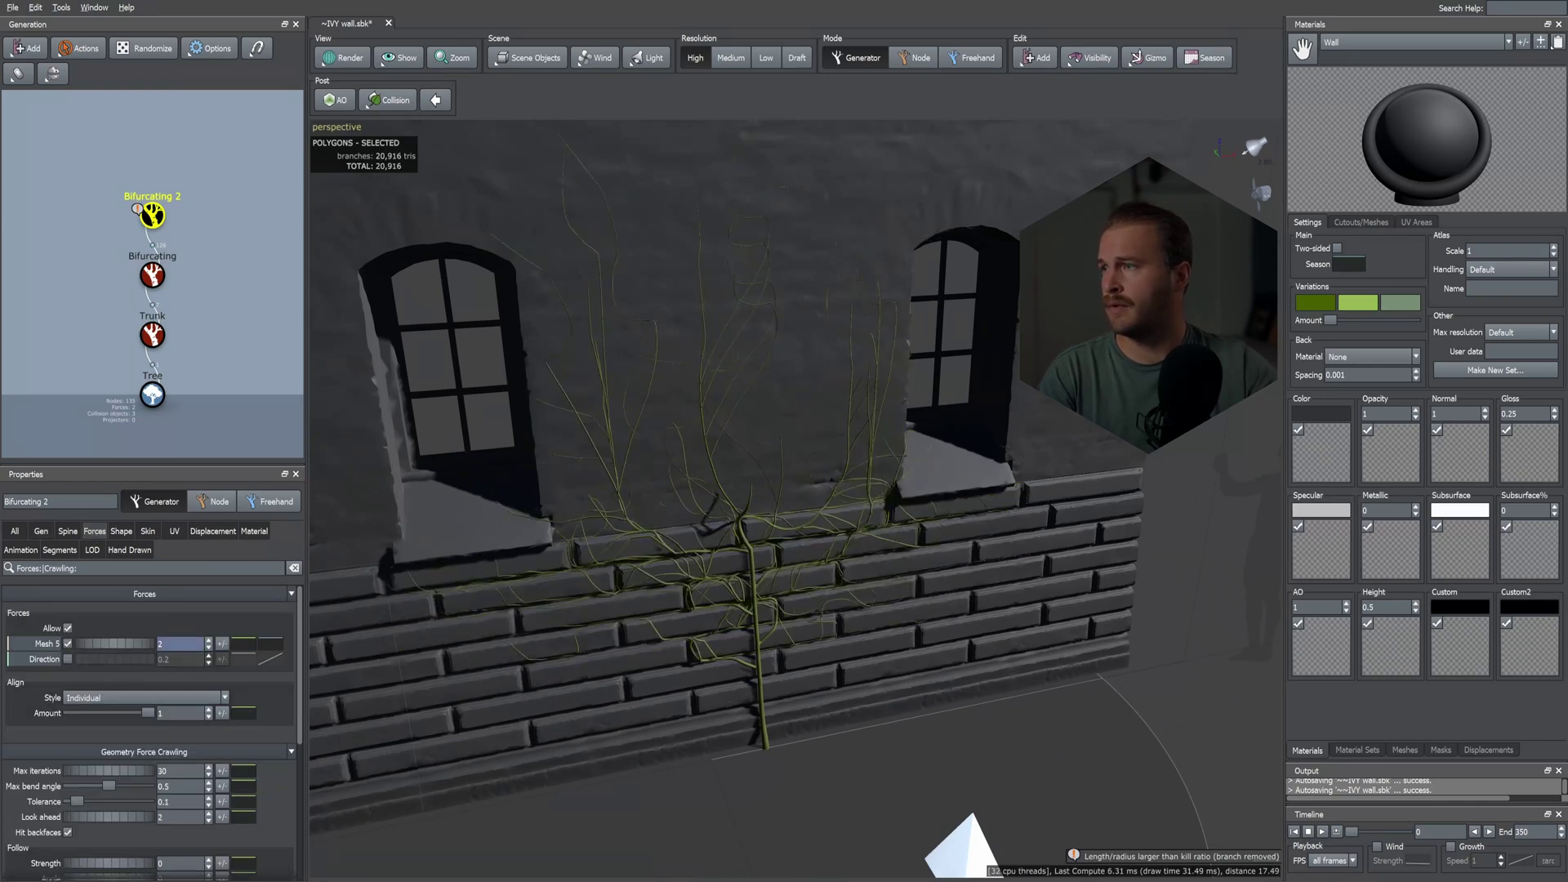
key(Return)
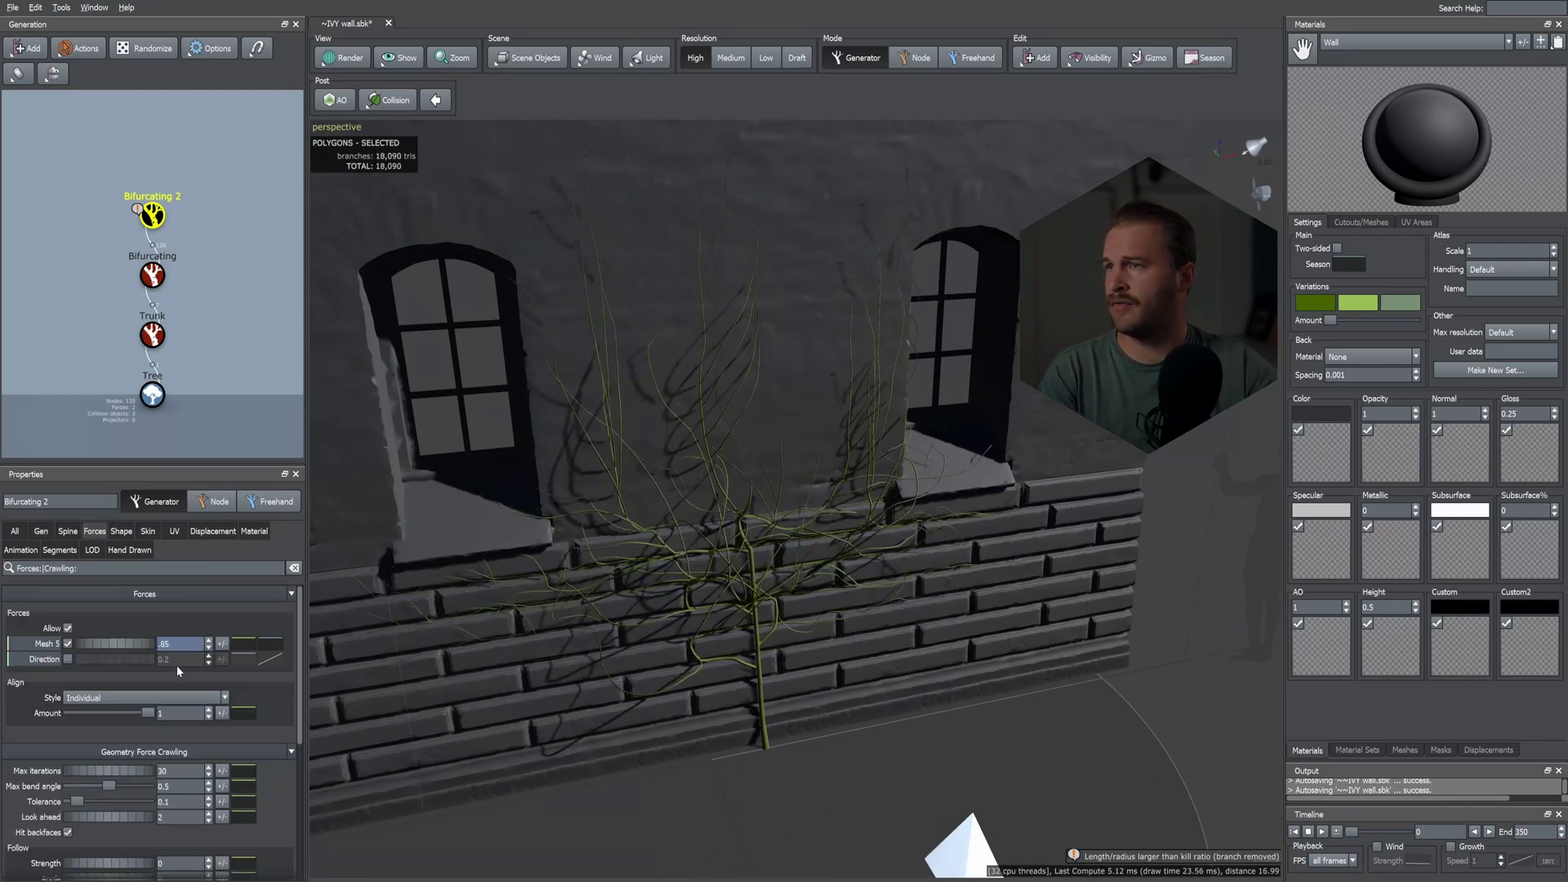
drag(605, 614, 637, 571)
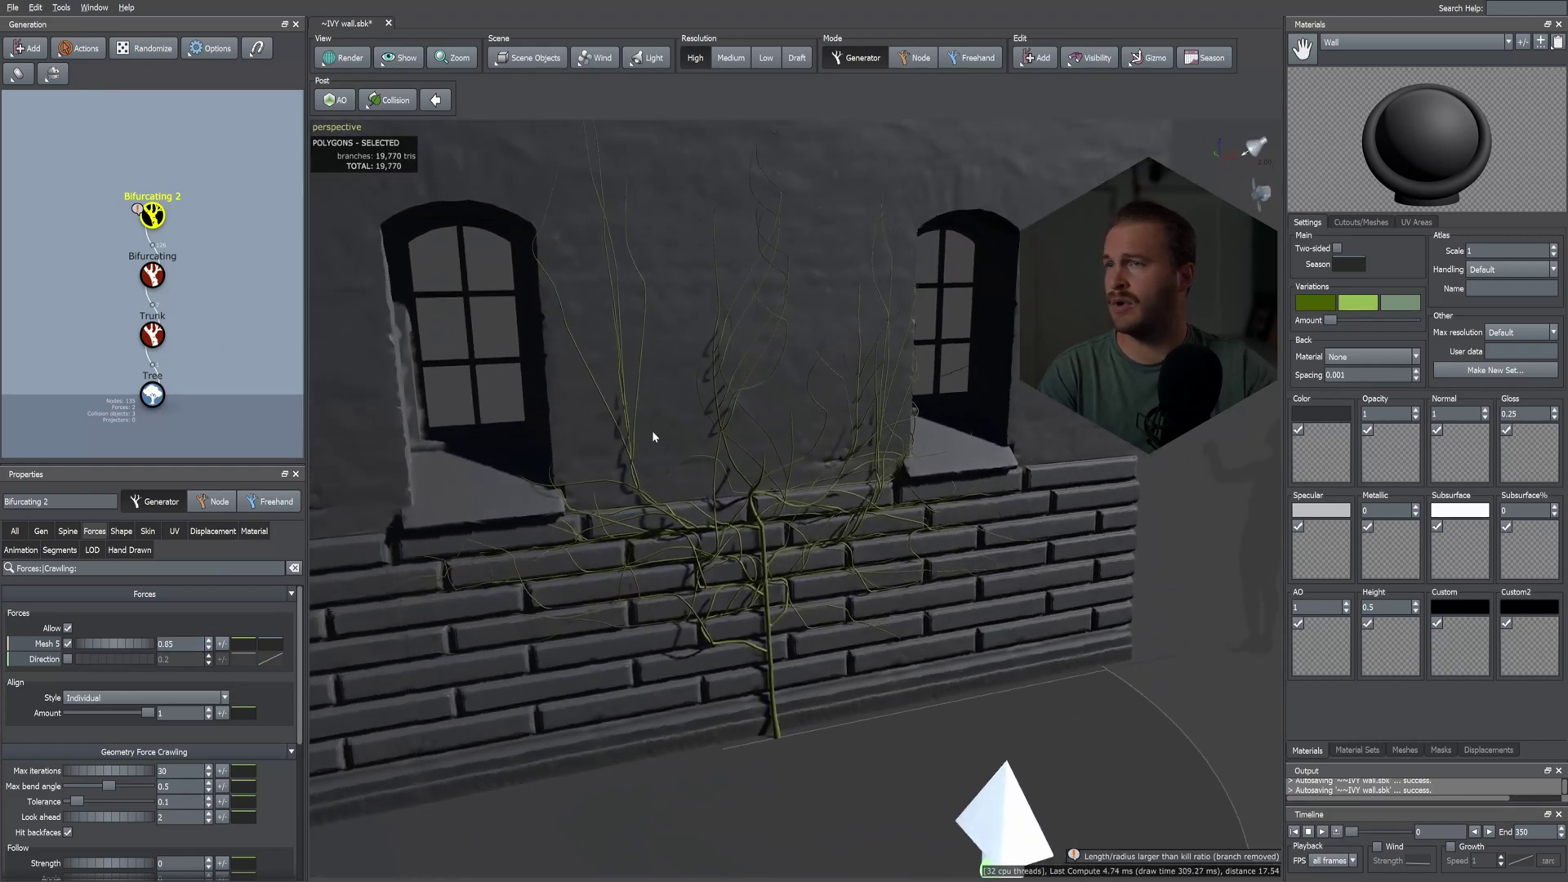
click(637, 572)
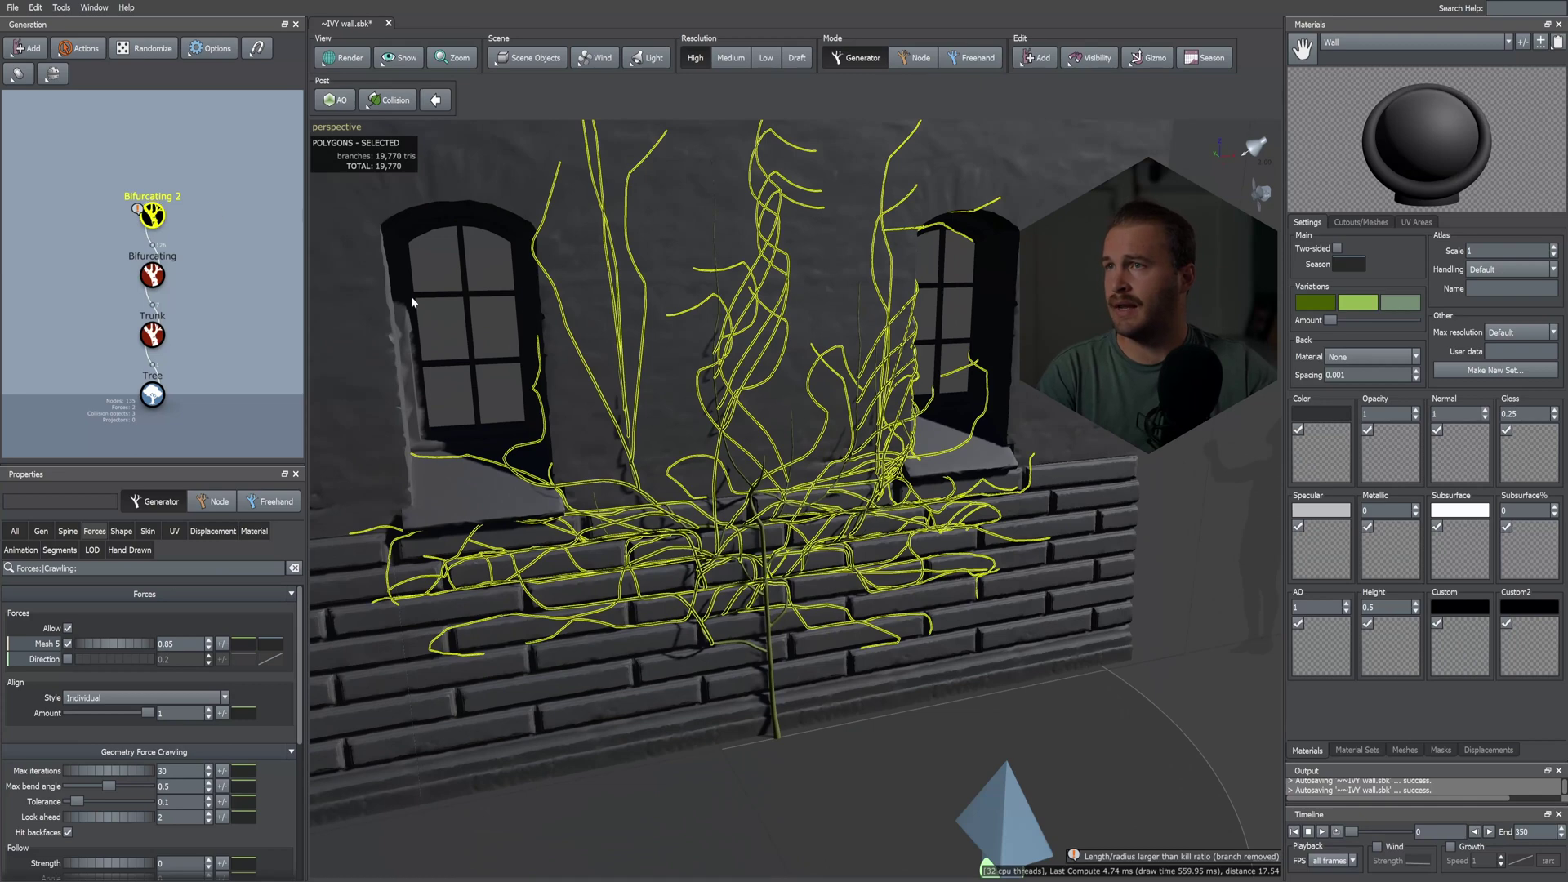
- Add Twigs branch geometry onto the Bifurcating 2 branches
right_click(766, 789)
mouse_move(866, 462)
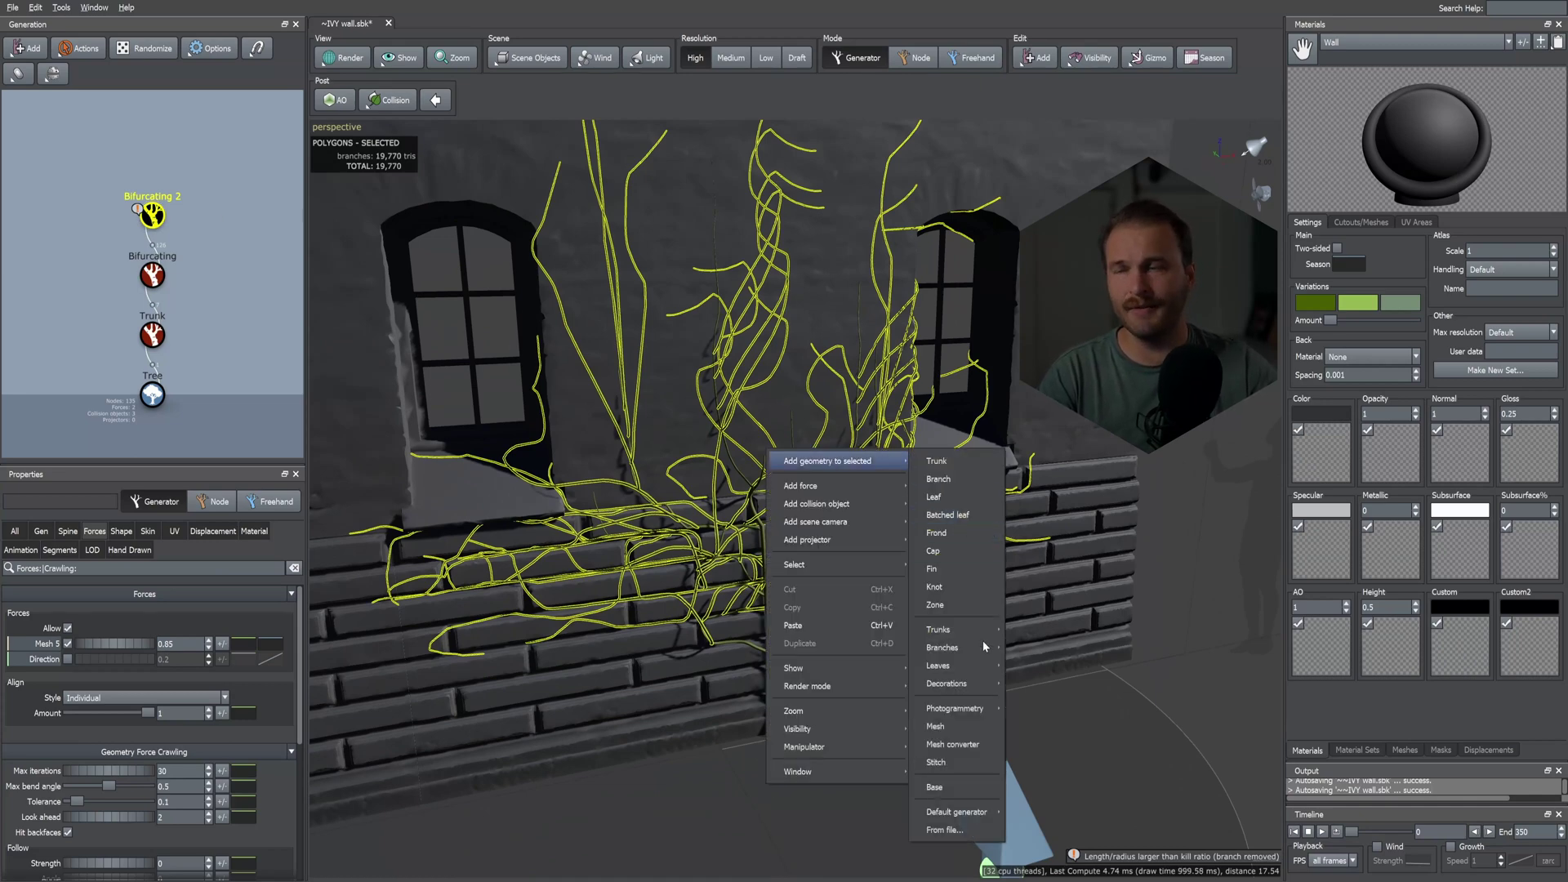
mouse_move(988, 635)
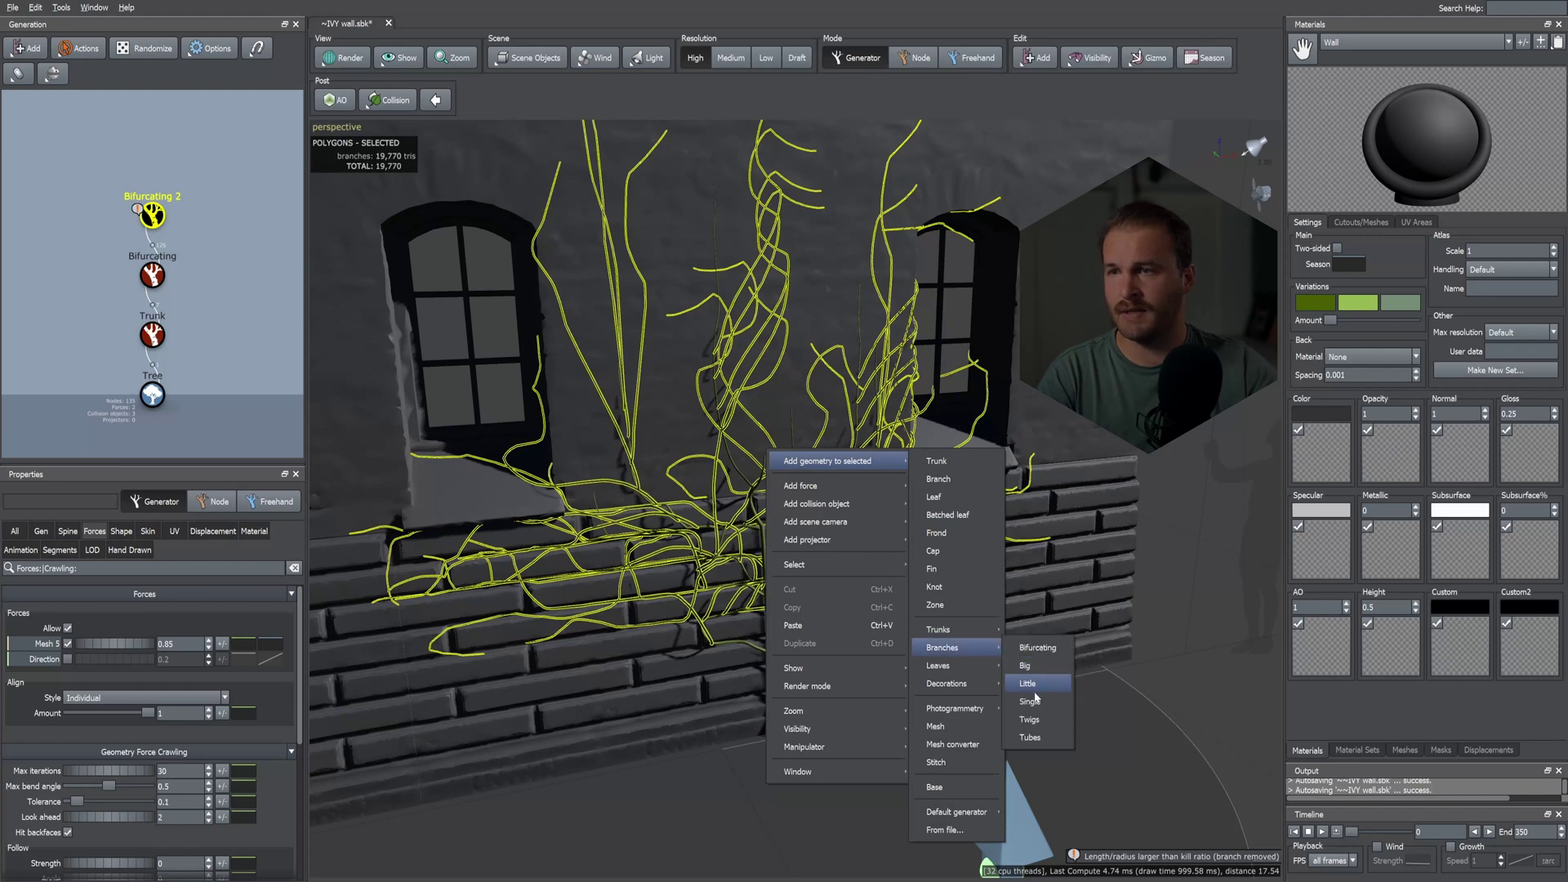
click(1029, 719)
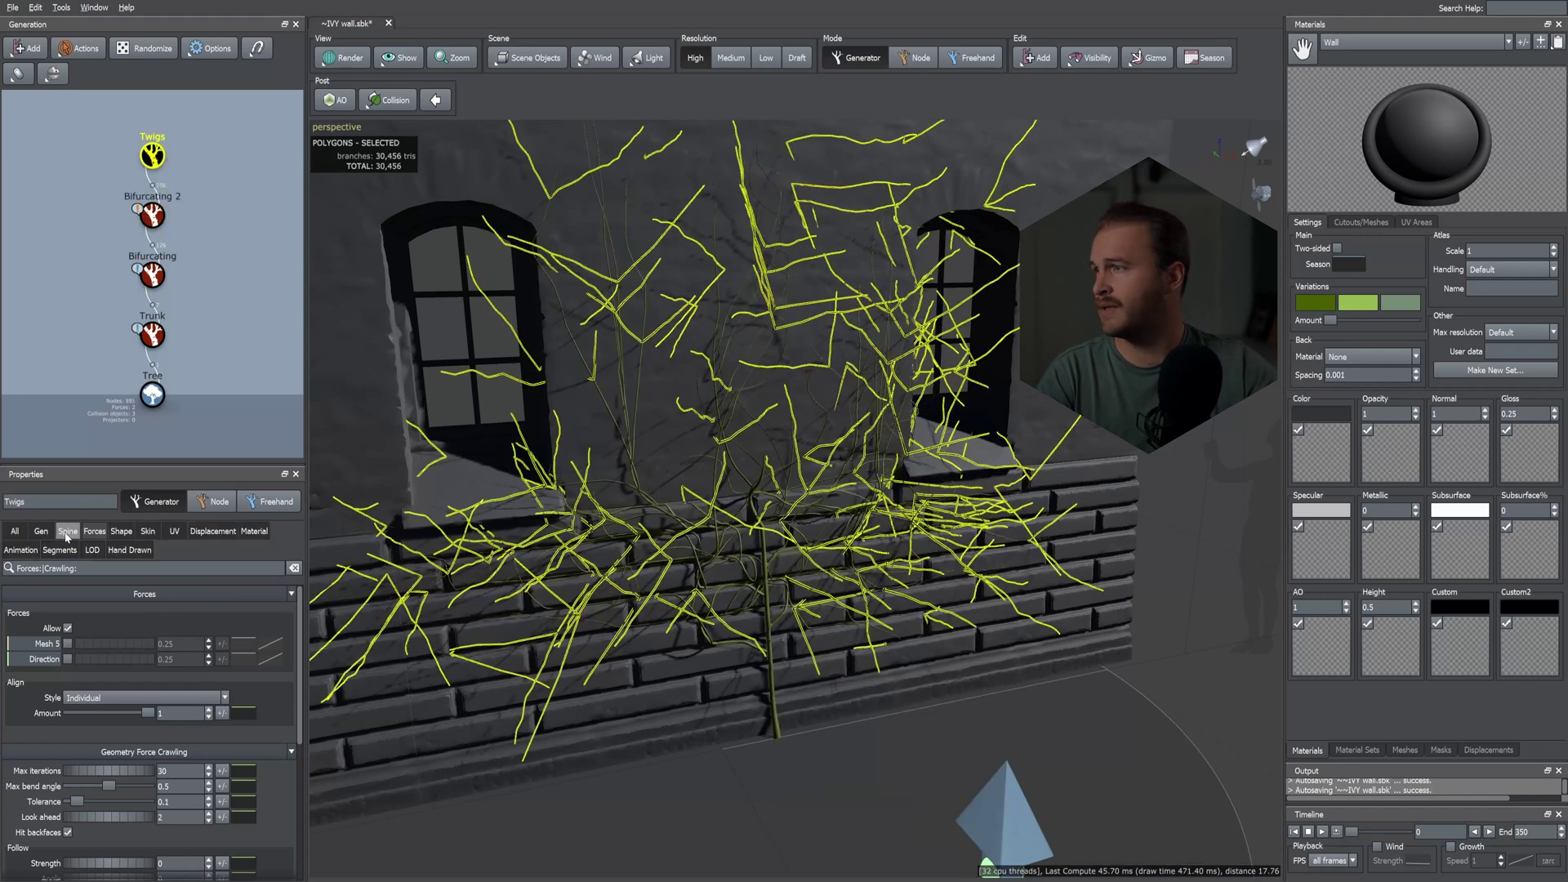
- Set the variance of the twigs' percent-of-parent length to 0
click(67, 531)
click(218, 644)
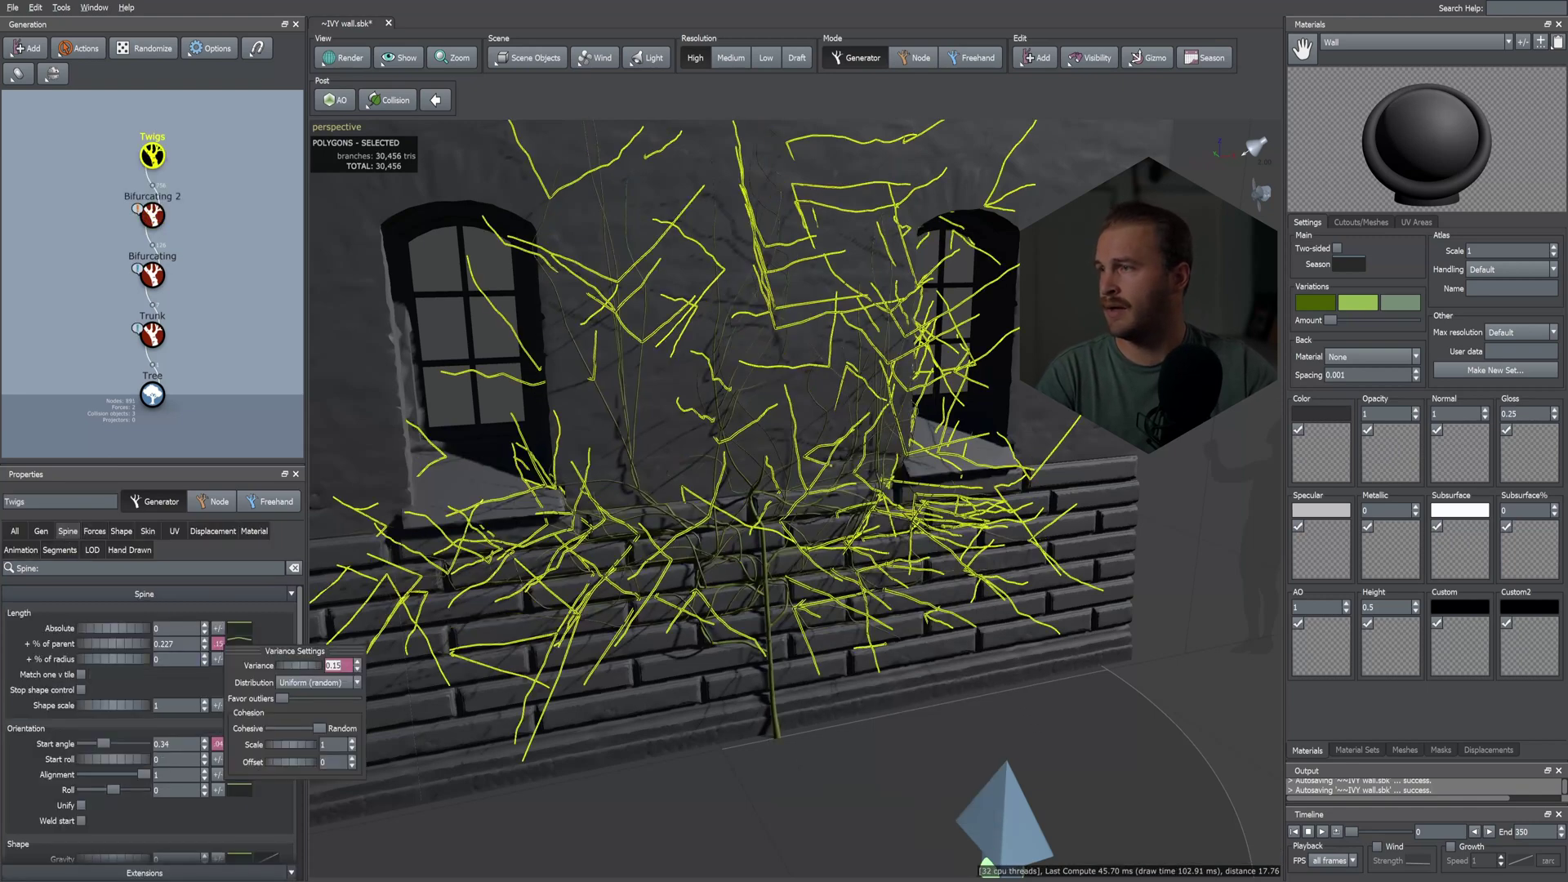
text(0)
key(Return)
- Flatten the parent curve of the twigs' percent-of-parent length and set that length to 0.157
click(246, 643)
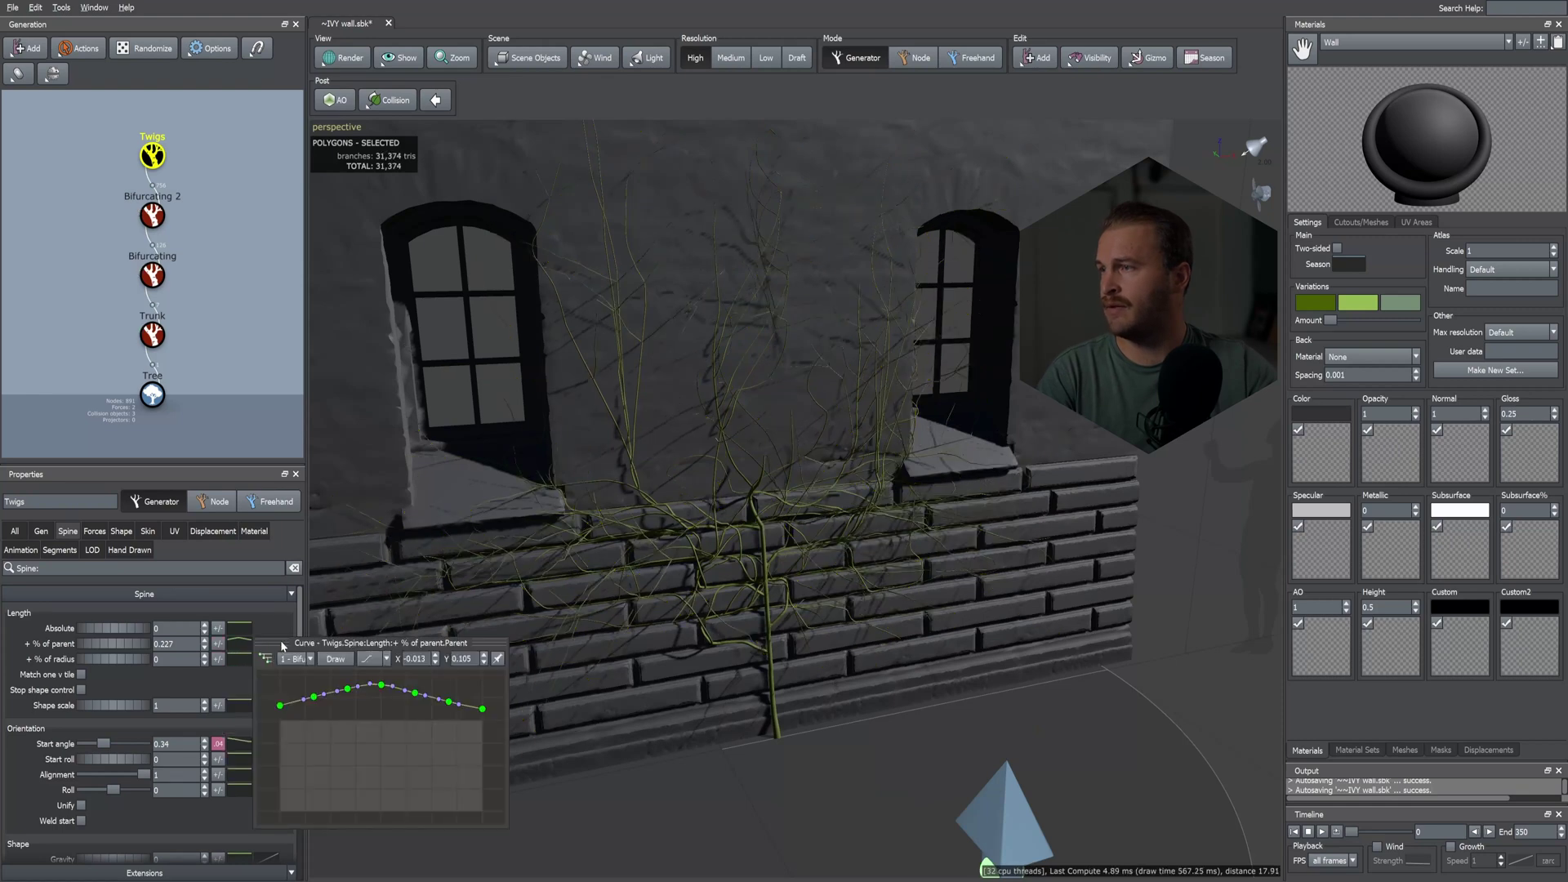
click(346, 663)
click(384, 562)
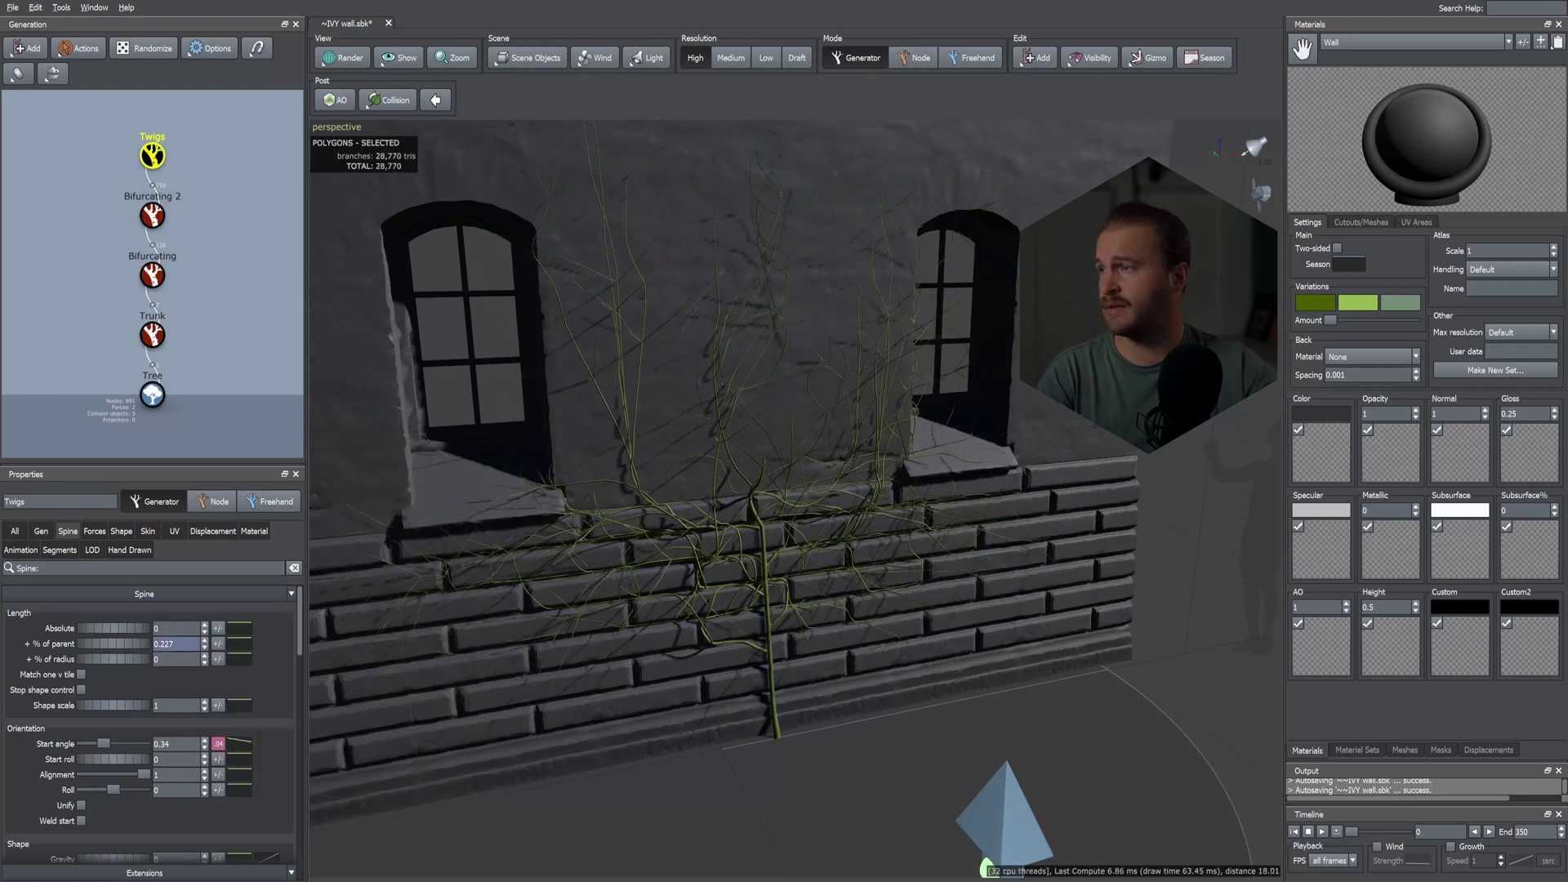
drag(121, 645, 113, 647)
drag(618, 756, 612, 757)
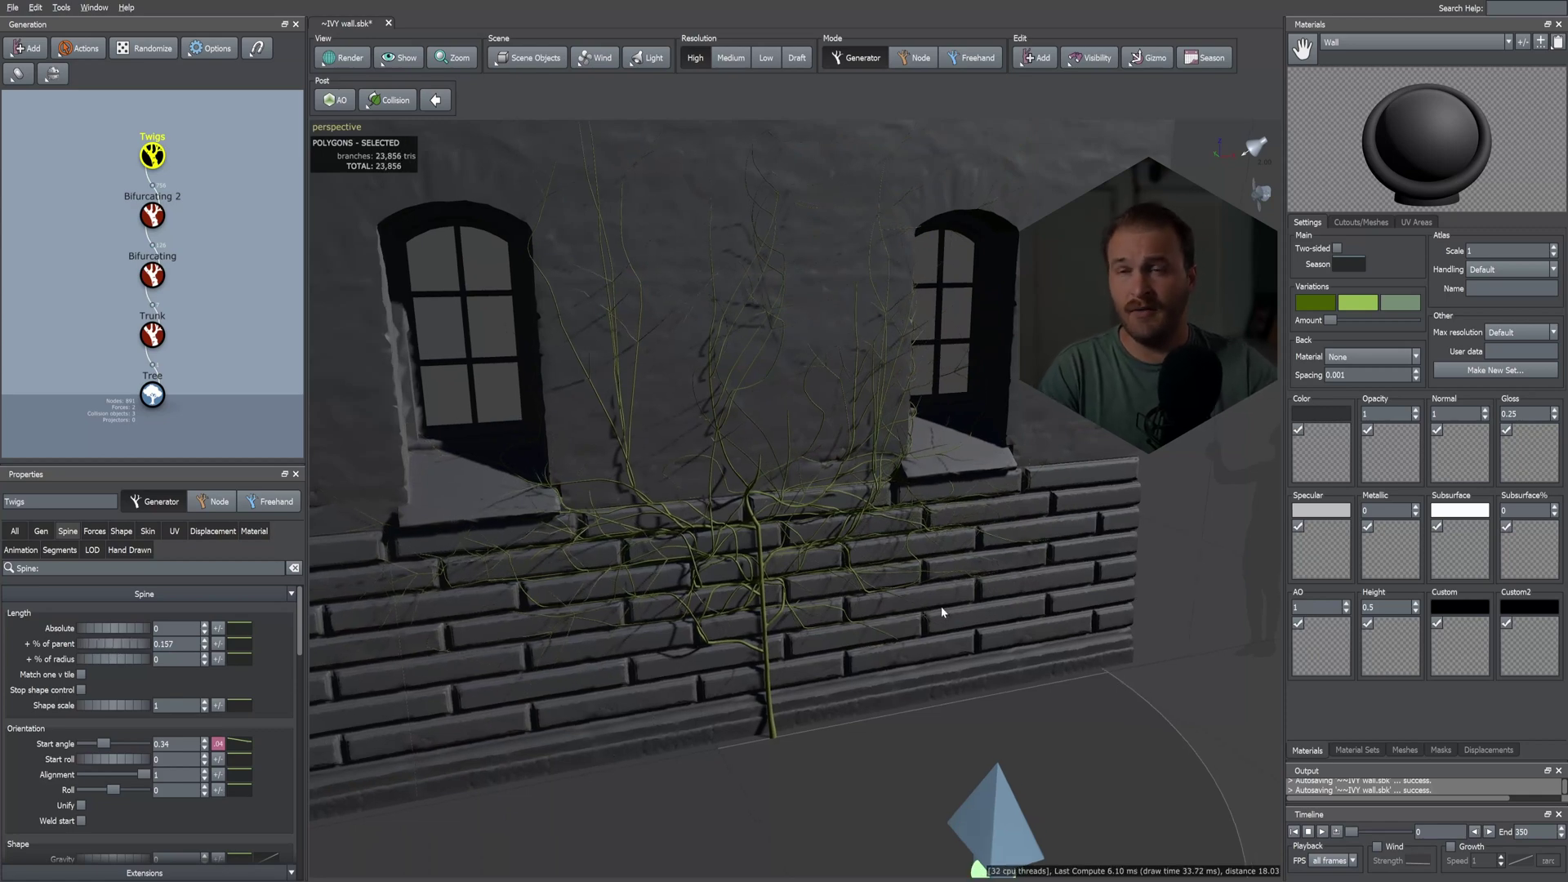
- Enable Growth on the timeline and play the ivy's growth animation from the start
click(1451, 847)
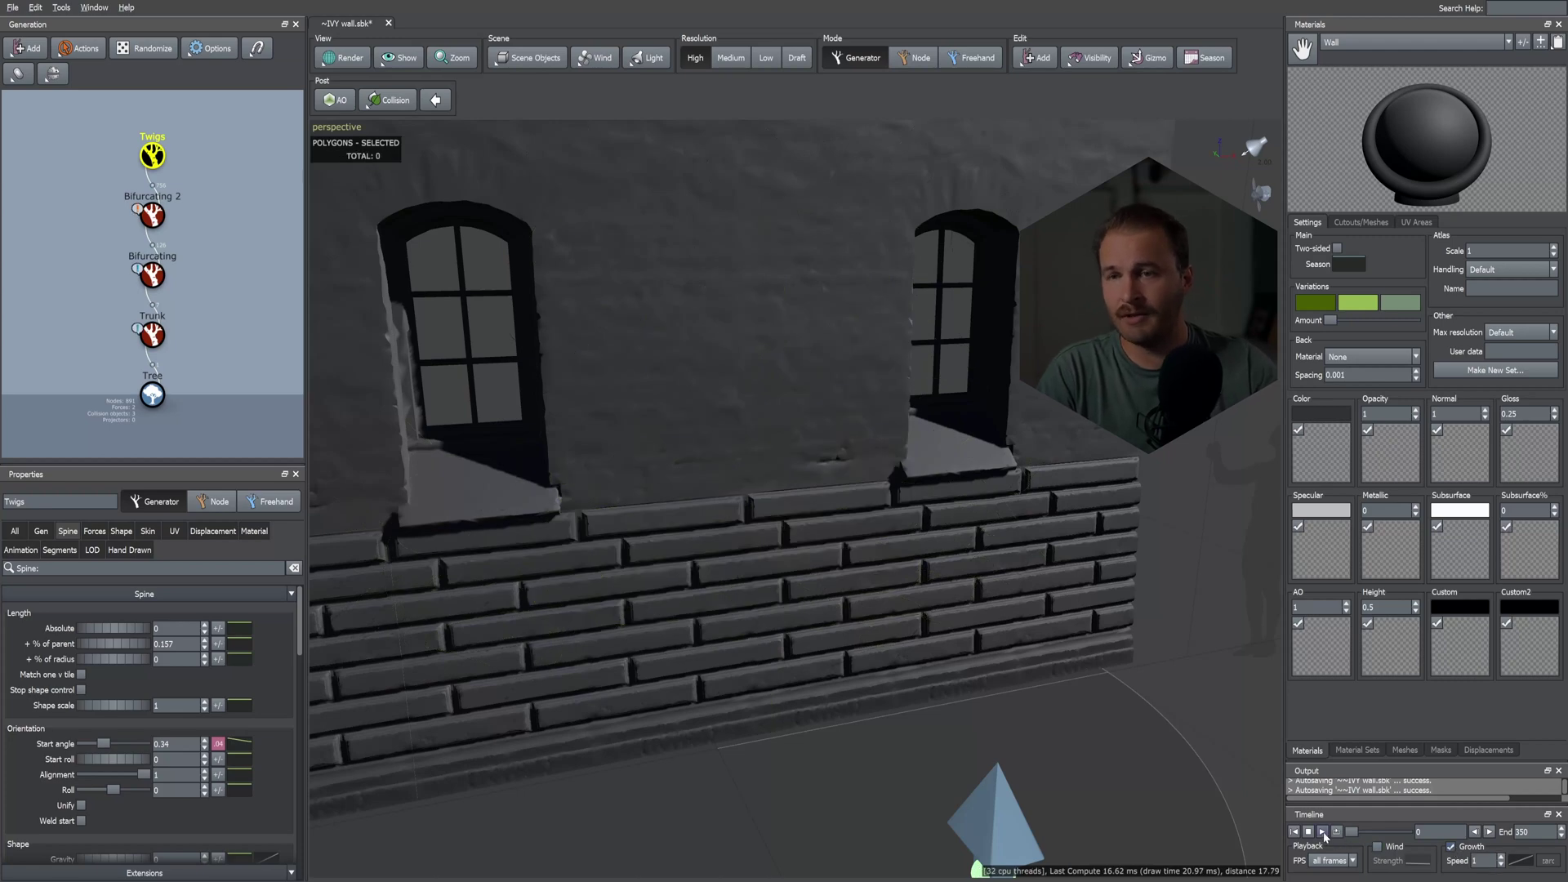
click(1324, 832)
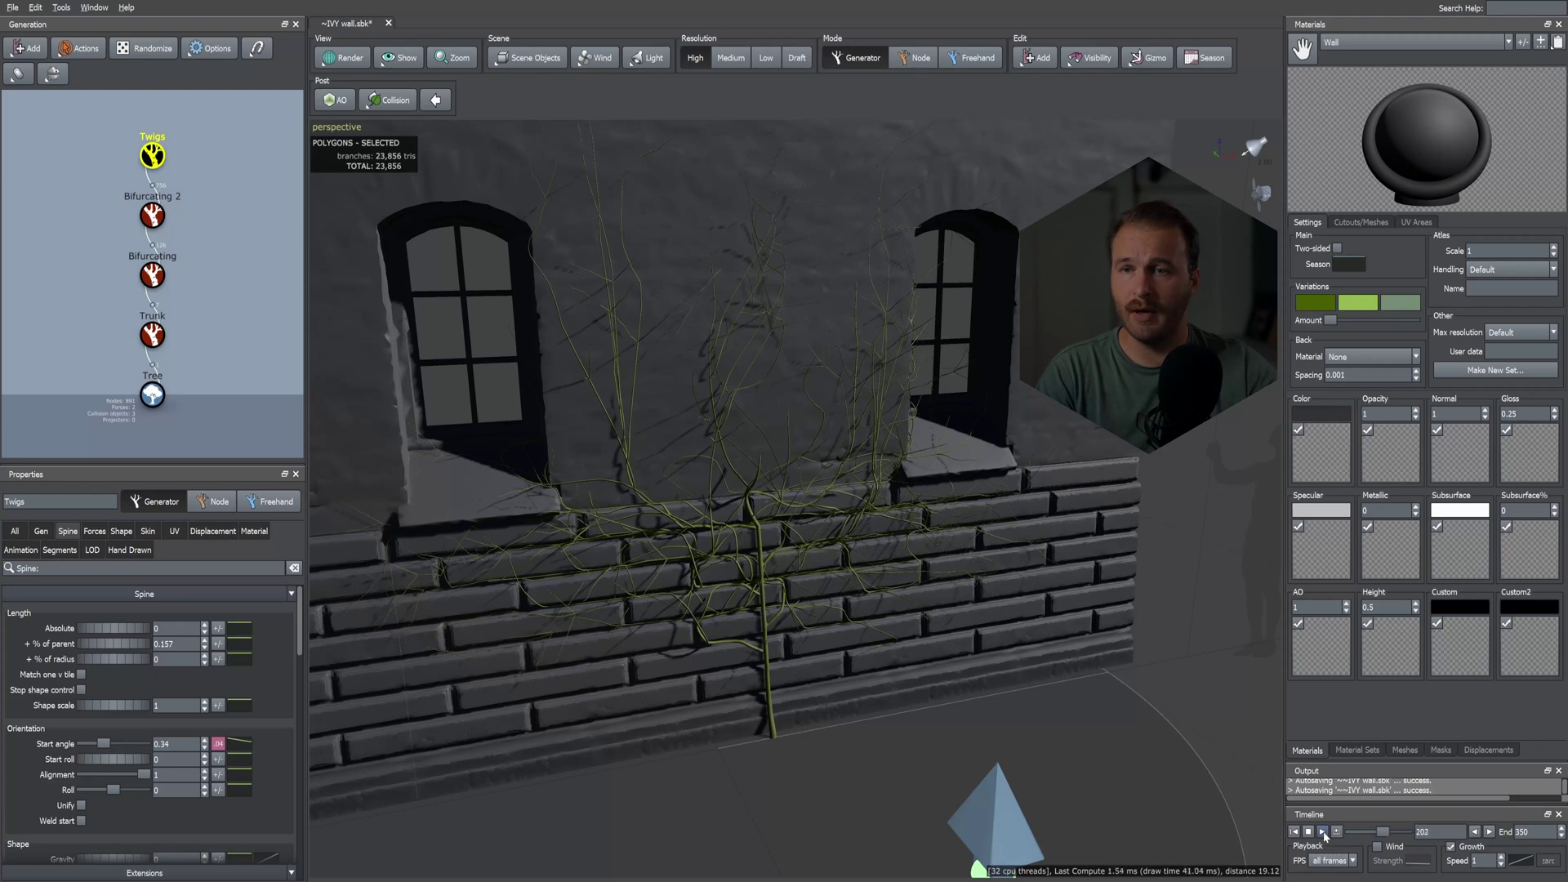
drag(1351, 835, 1343, 836)
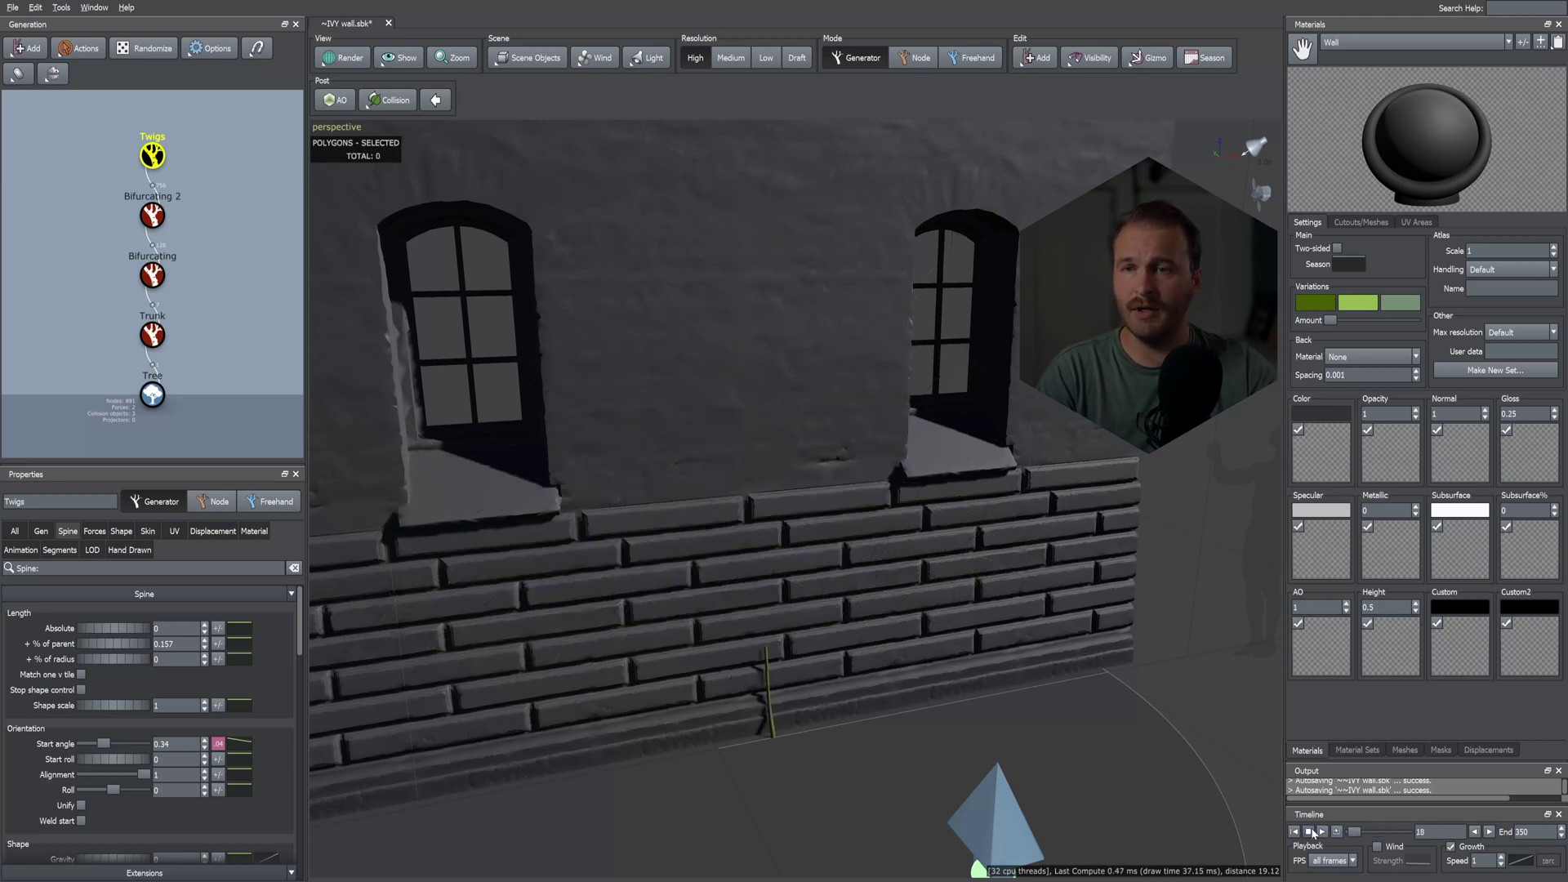
- Add Leaf geometry to the Twigs generator
right_click(1047, 710)
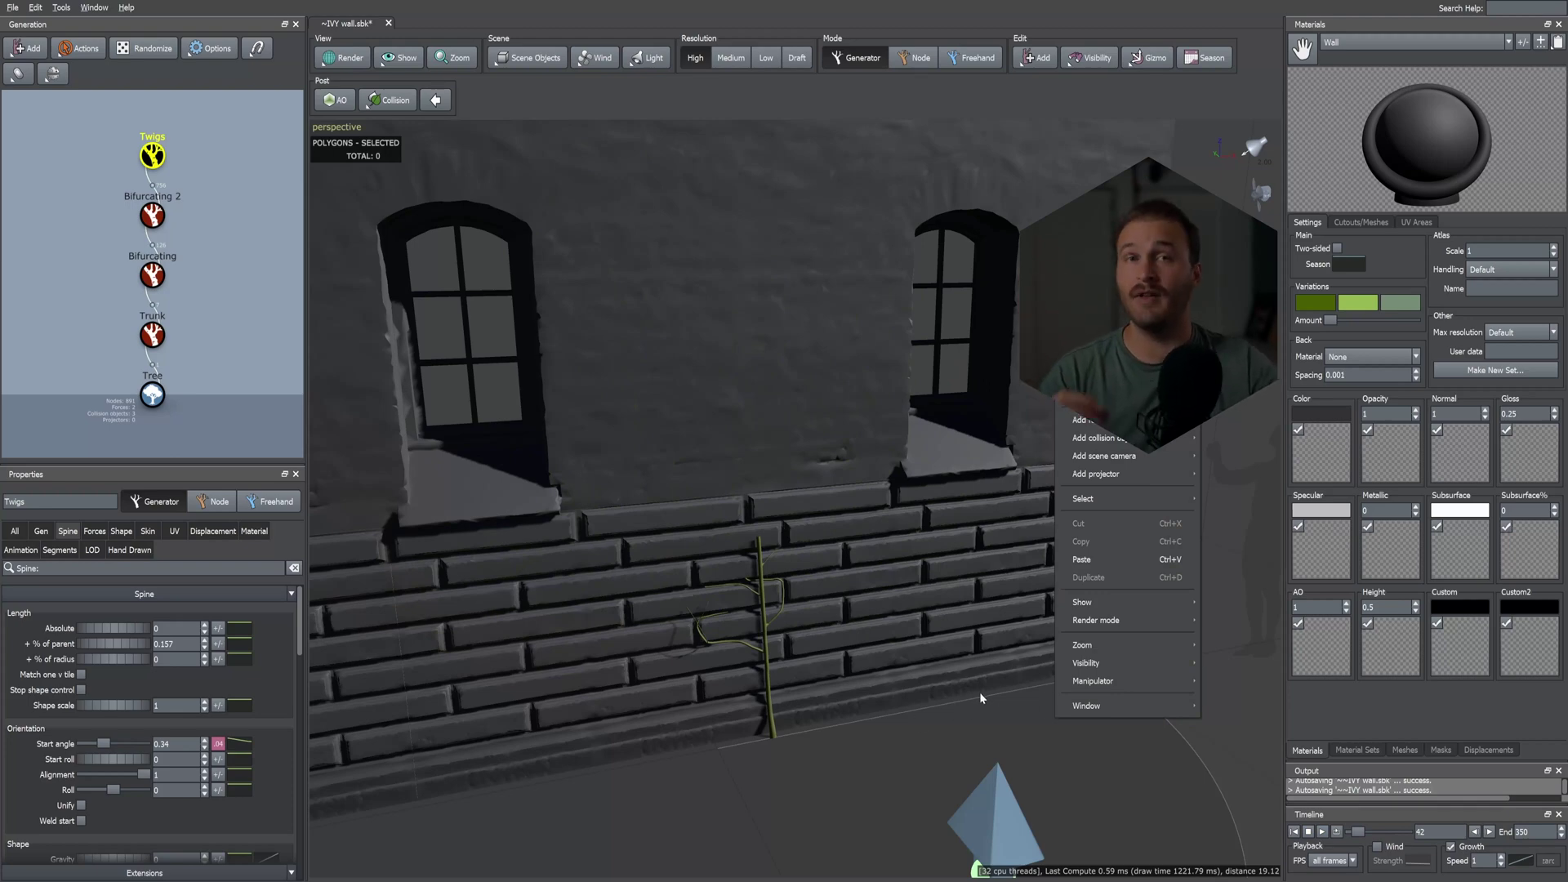
click(187, 192)
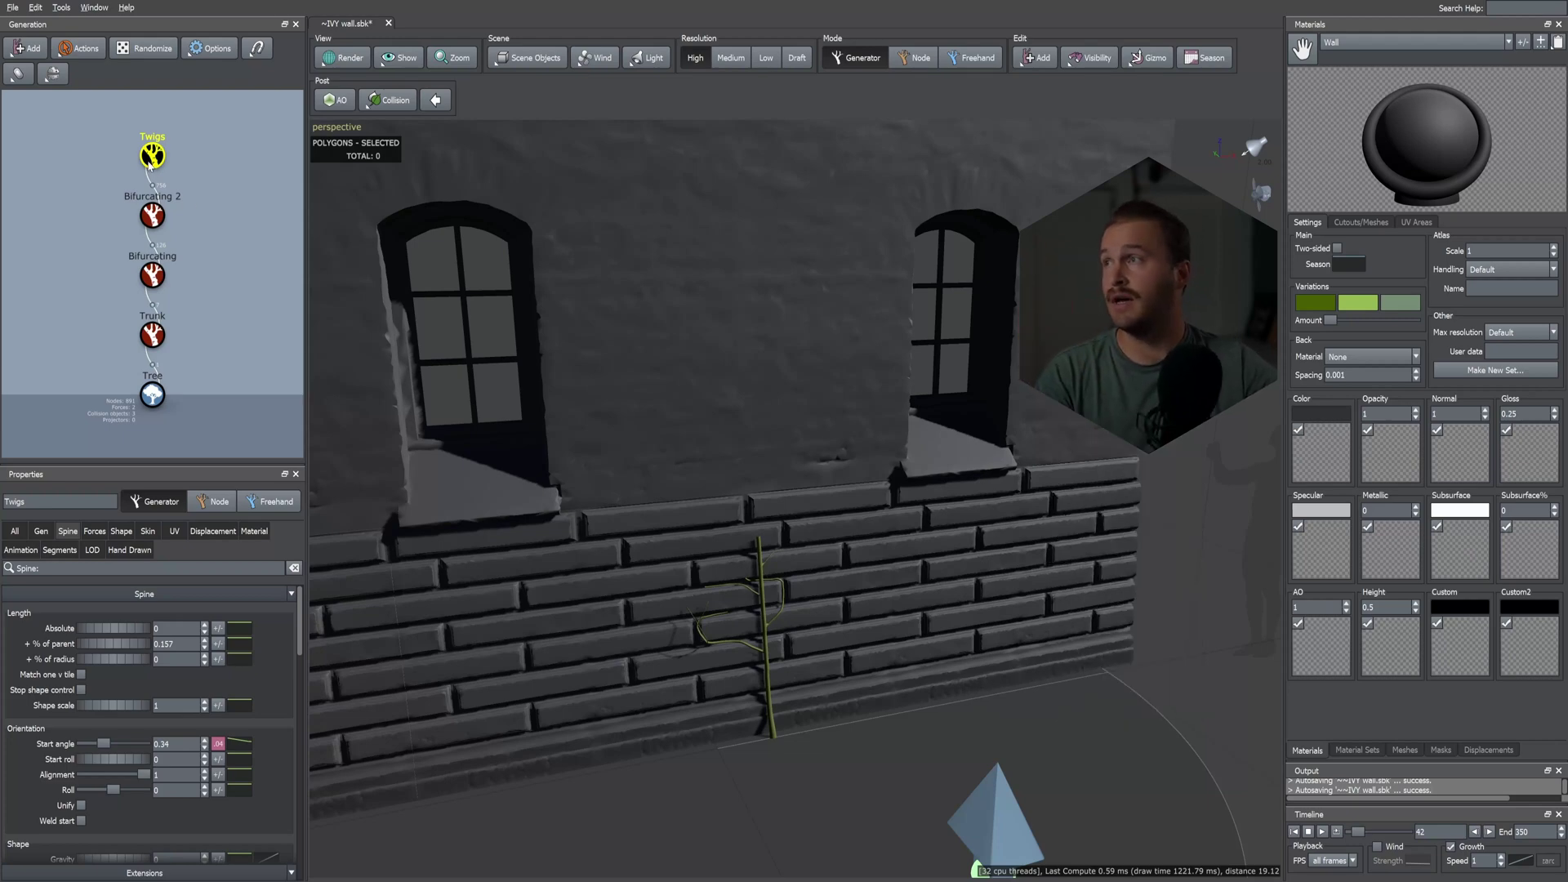
right_click(151, 158)
mouse_move(200, 178)
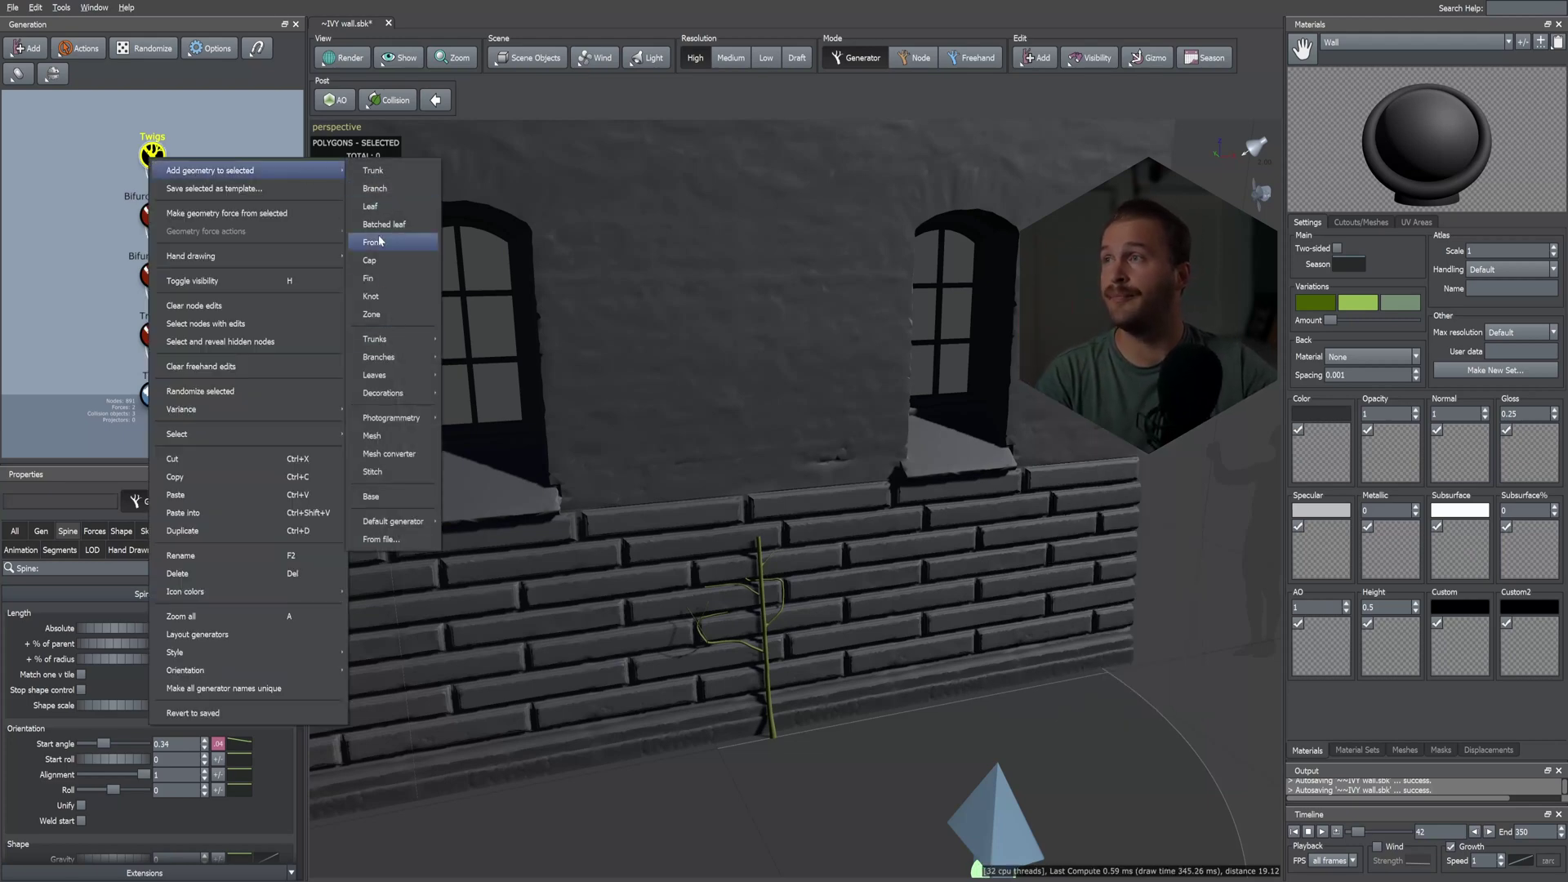
click(372, 207)
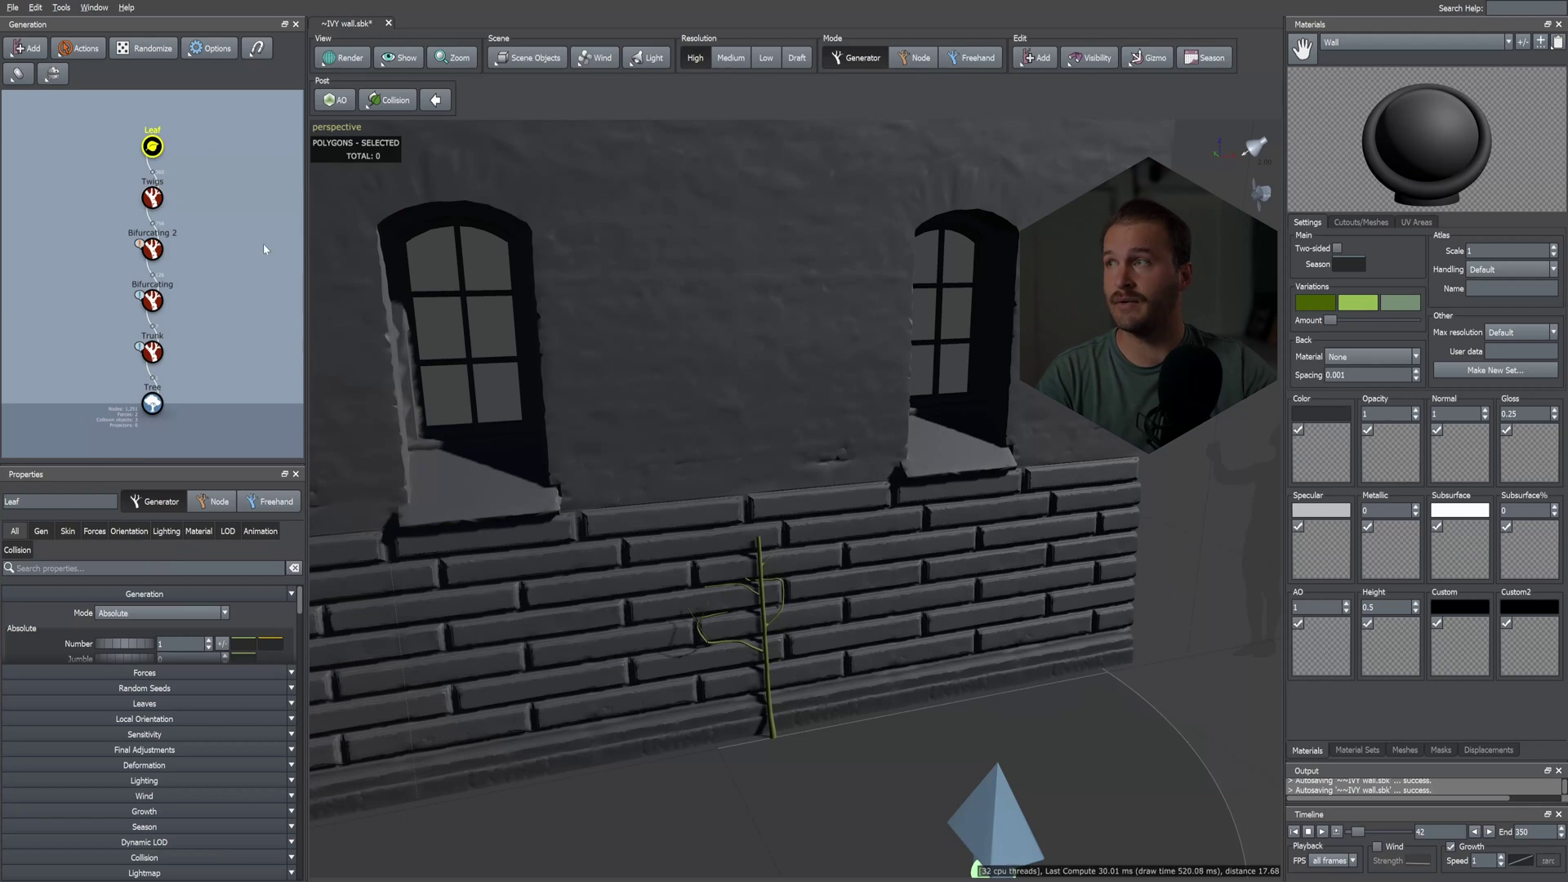
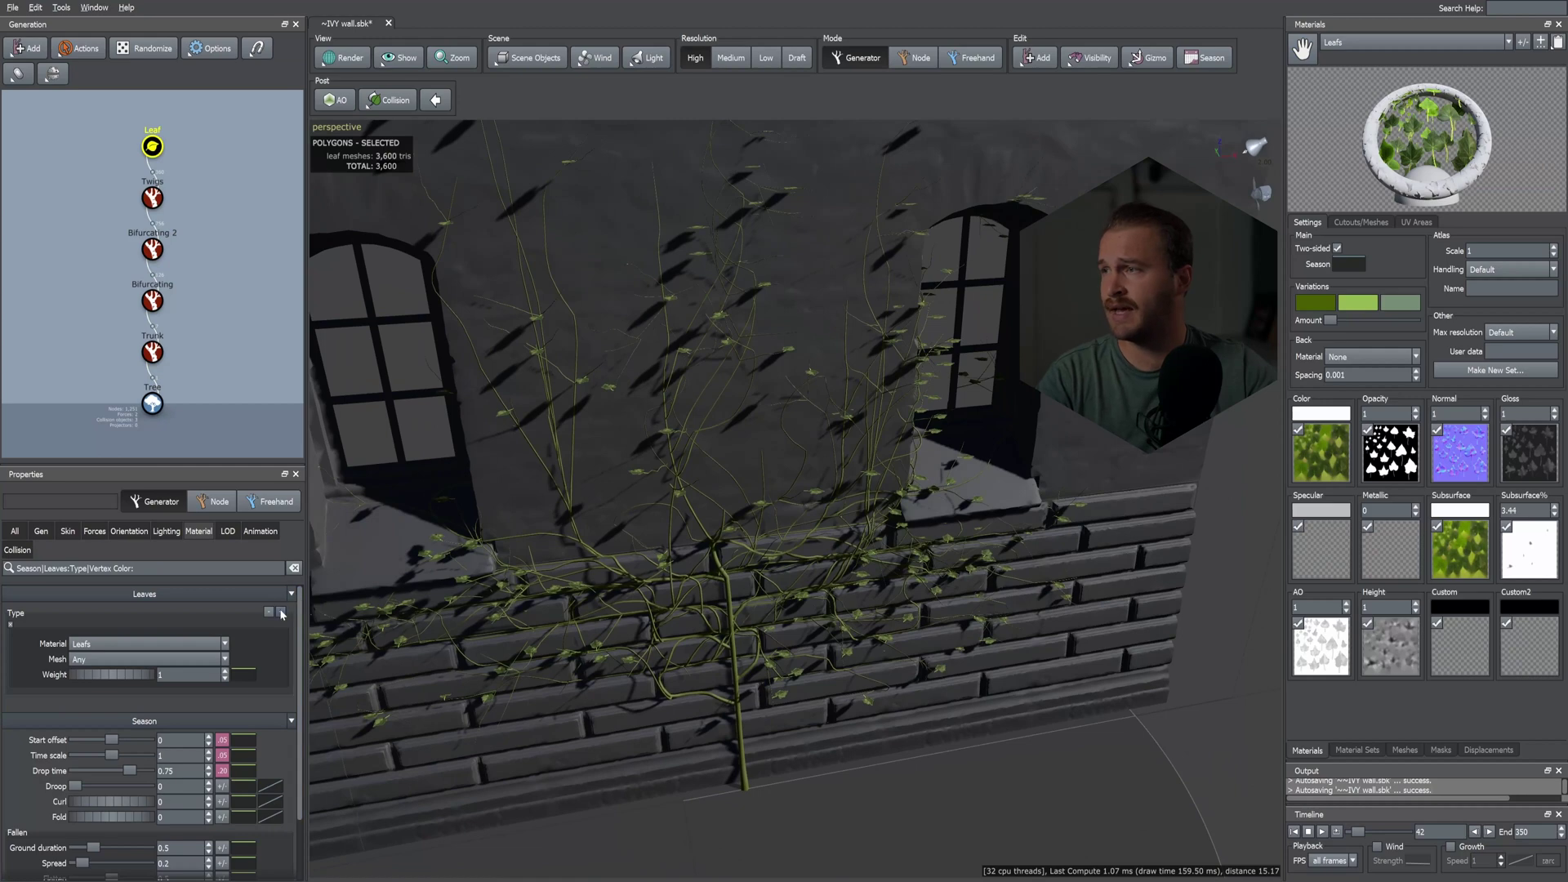
- Add two more leaf types to the Leaf generator, using the materials Leafs 2 and Leafs 3
click(281, 612)
click(281, 613)
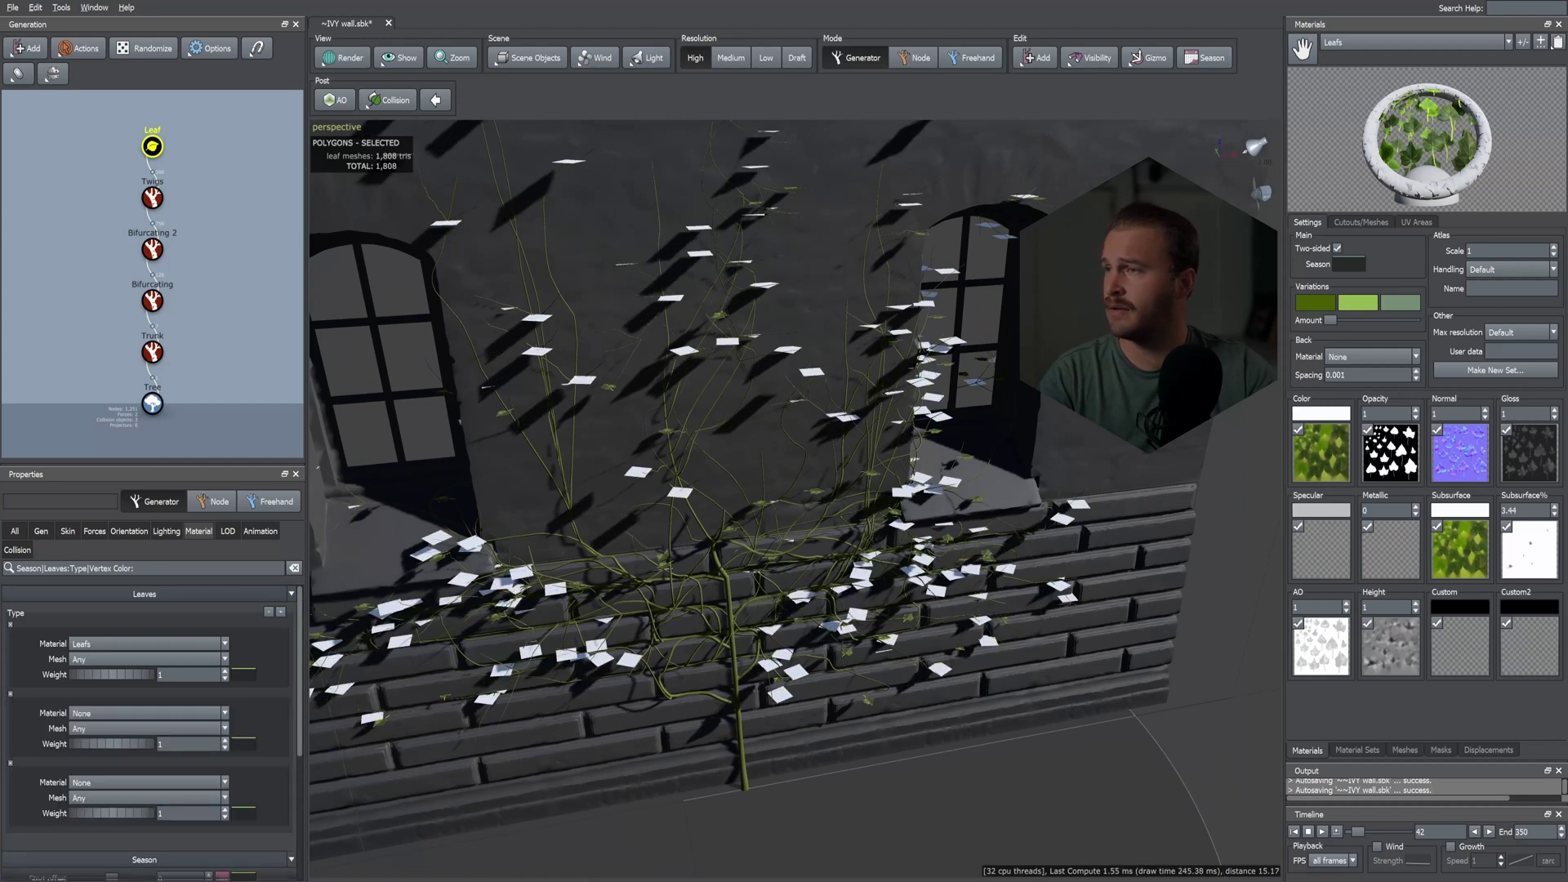
click(1382, 41)
click(147, 713)
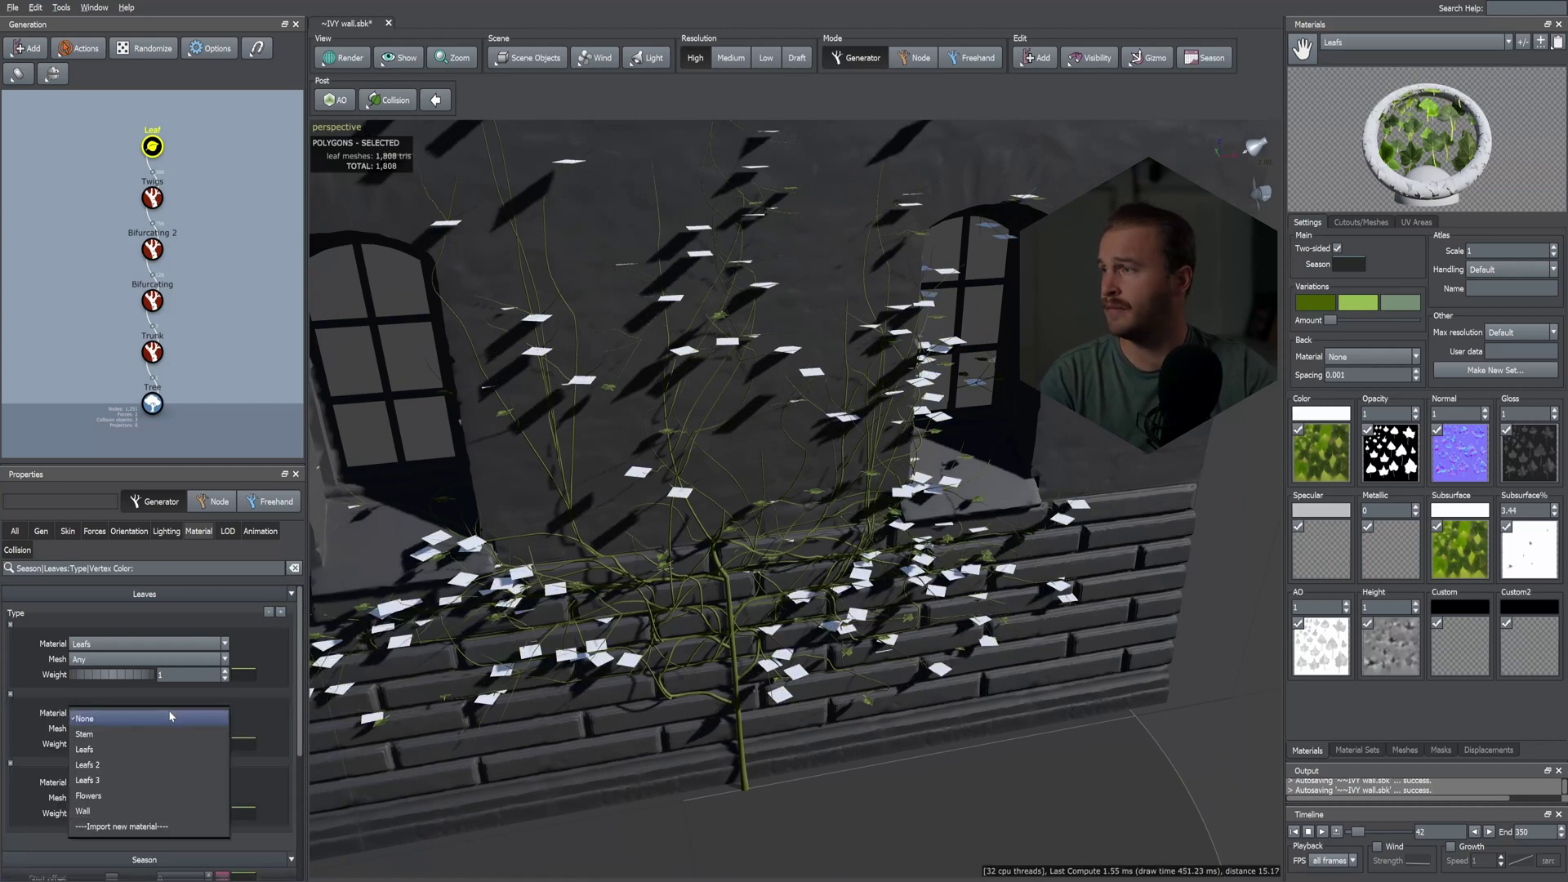
click(109, 765)
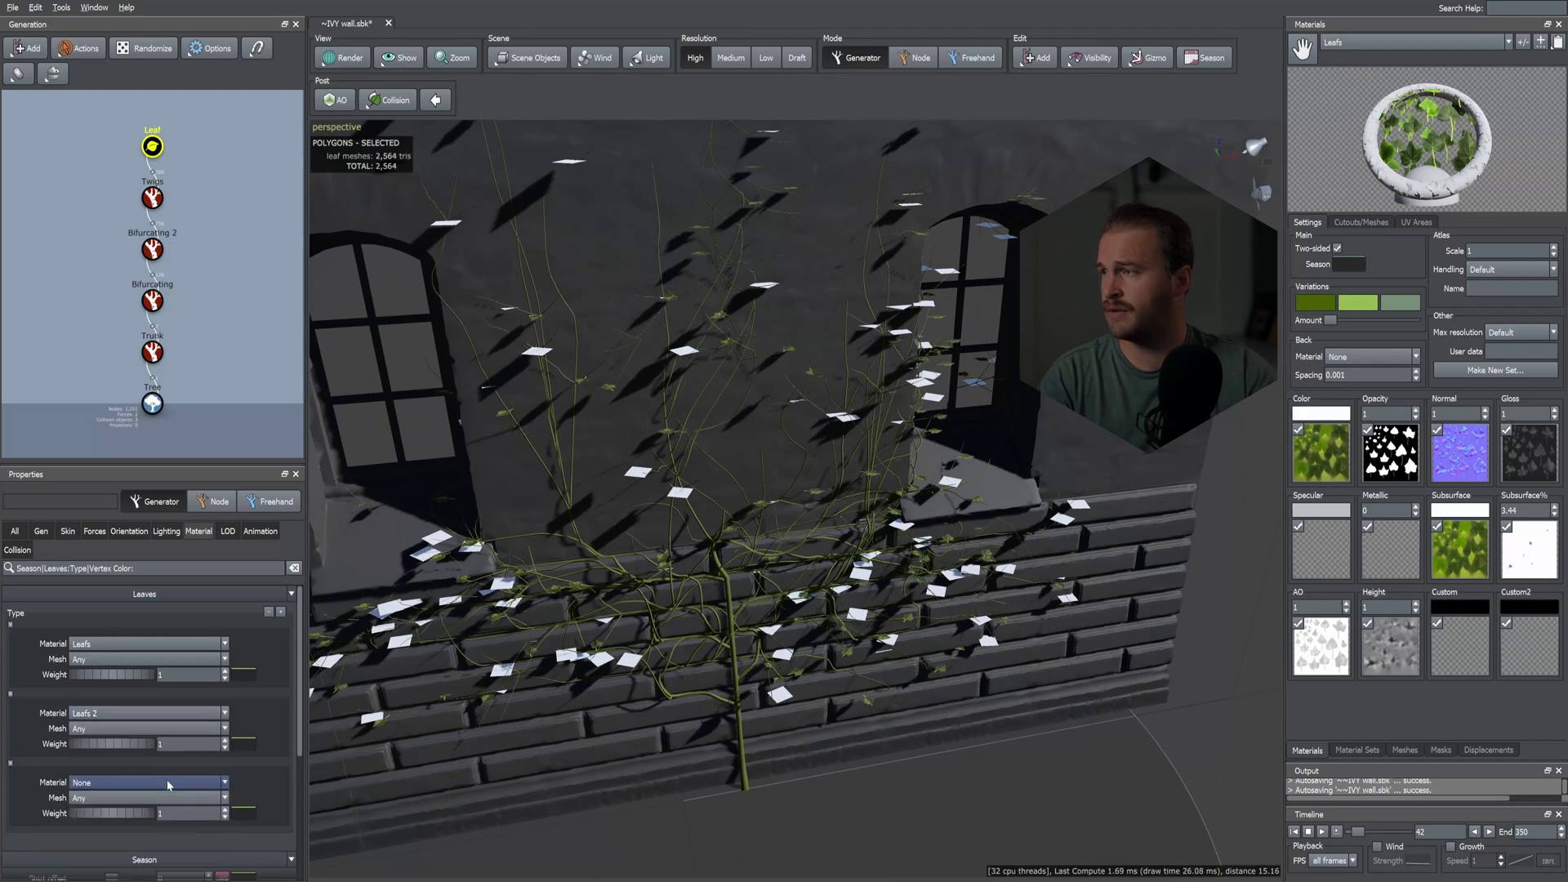
click(119, 782)
click(96, 850)
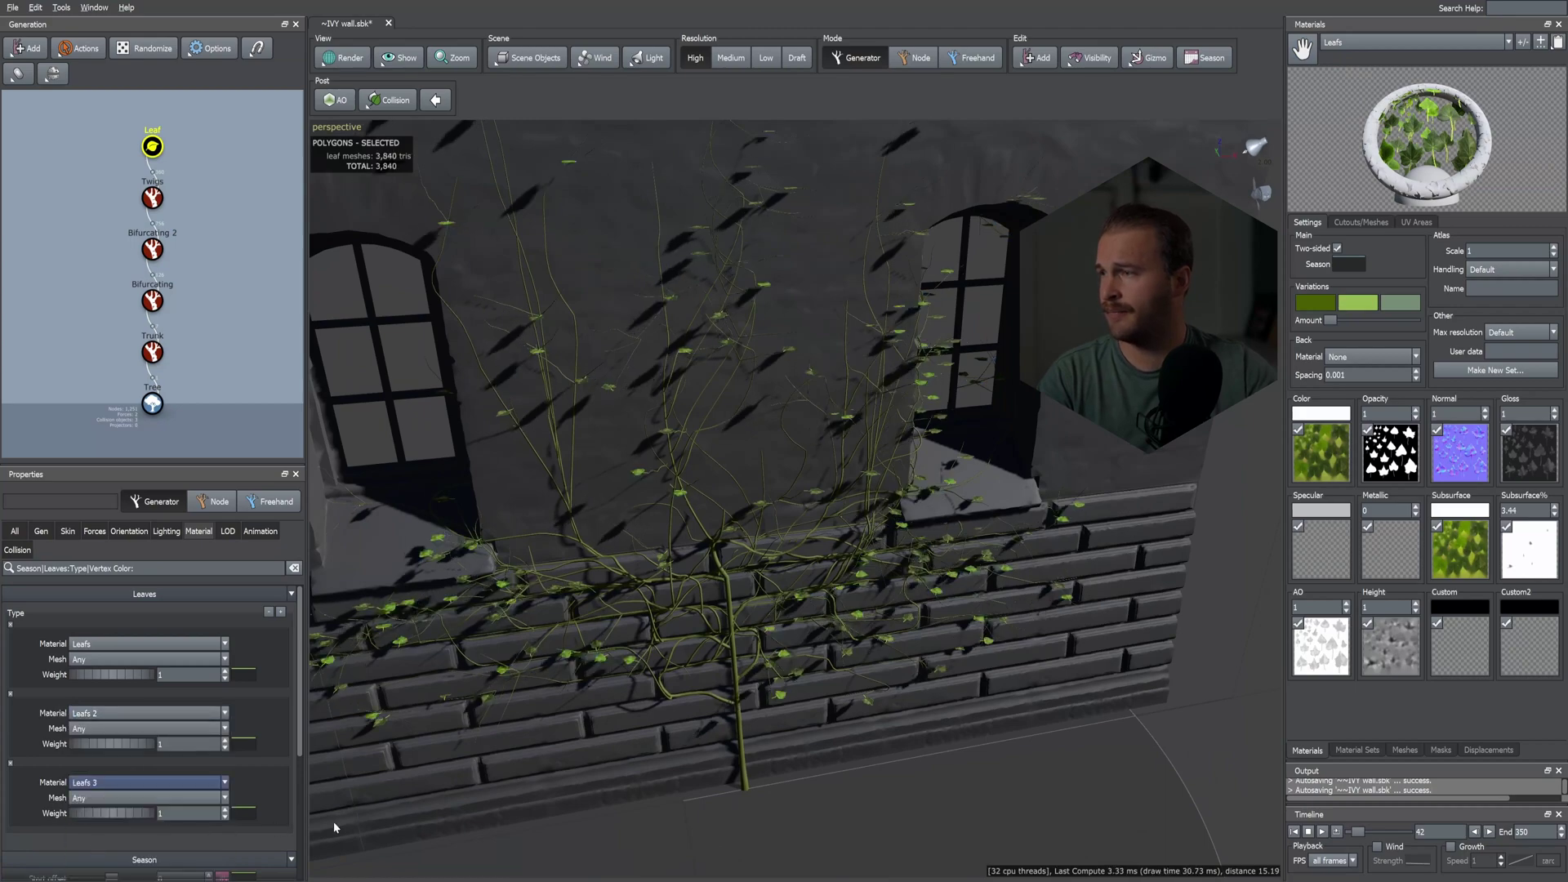
- Set the absolute number of leaves generated on each twig to 5
scroll(824, 609, up, 1)
drag(820, 611, 875, 614)
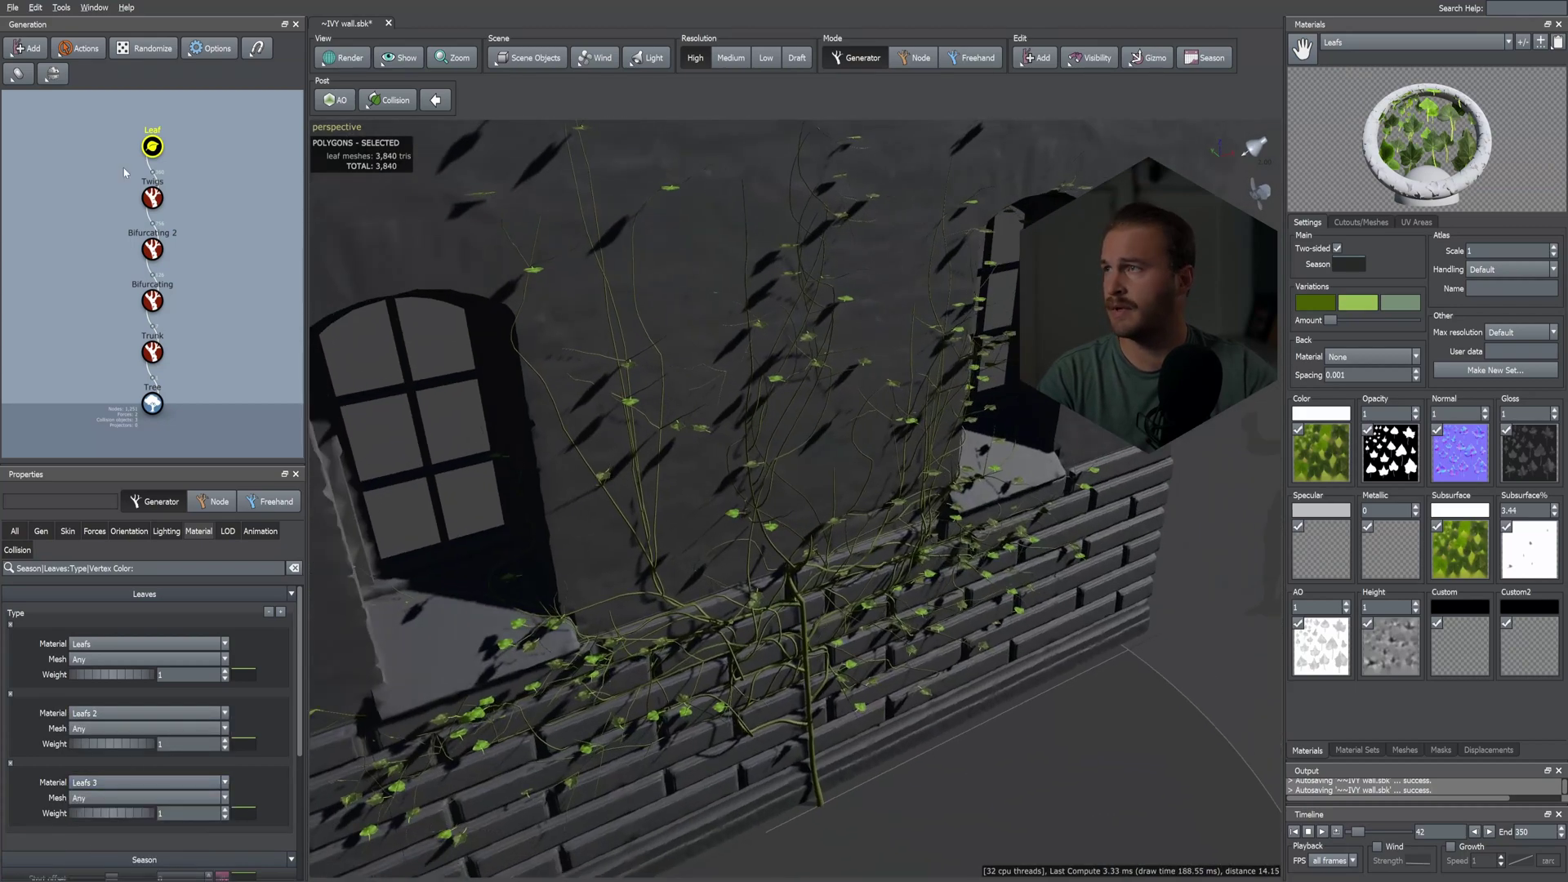
click(41, 531)
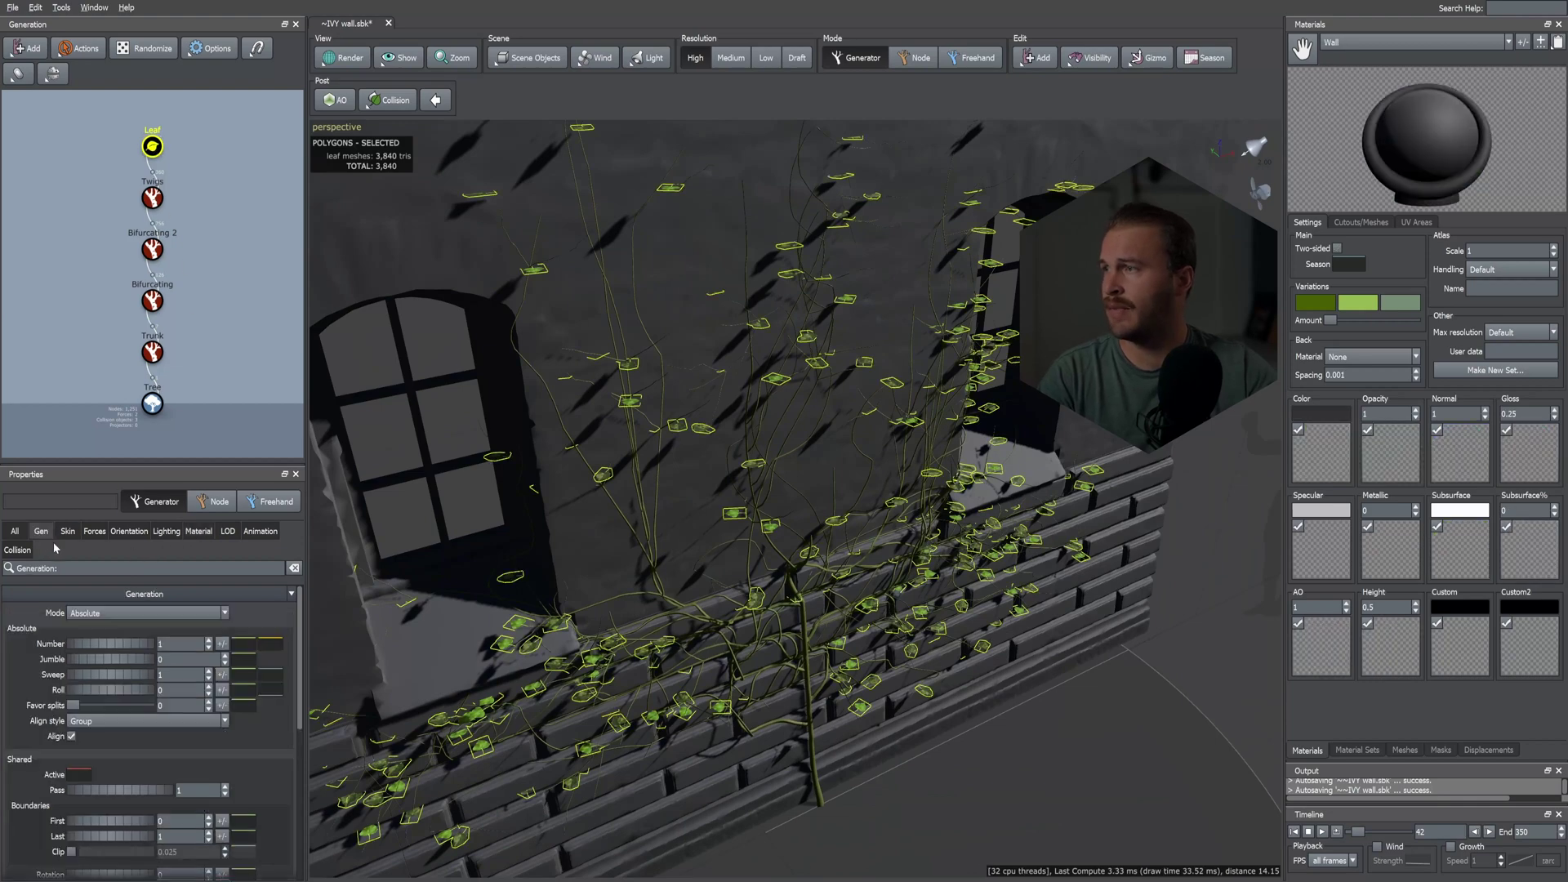
double_click(178, 645)
text(3)
key(Return)
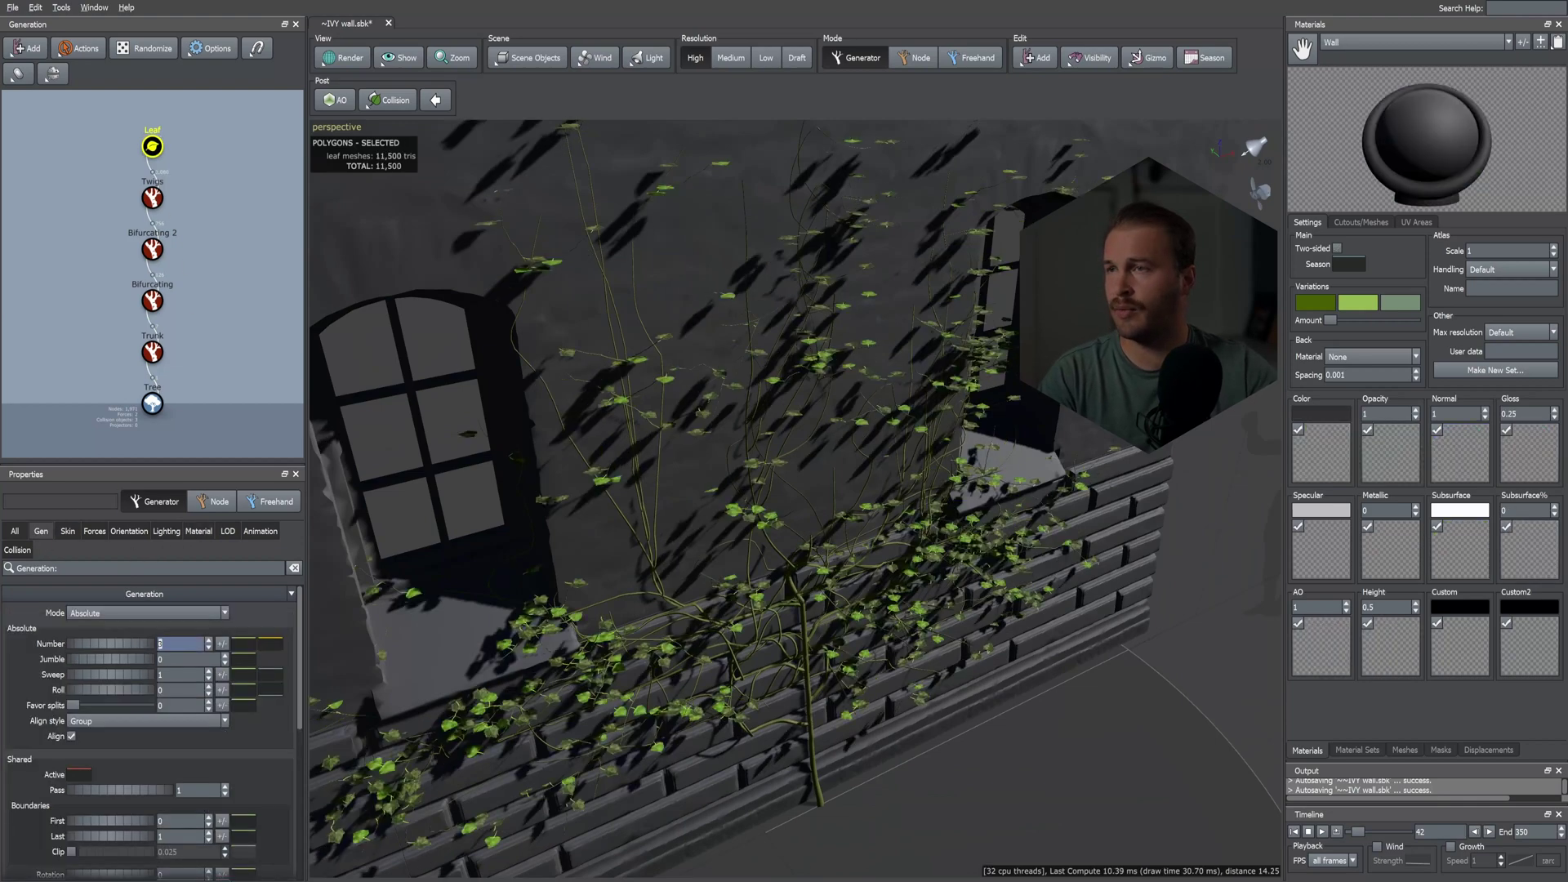
text(5)
key(Return)
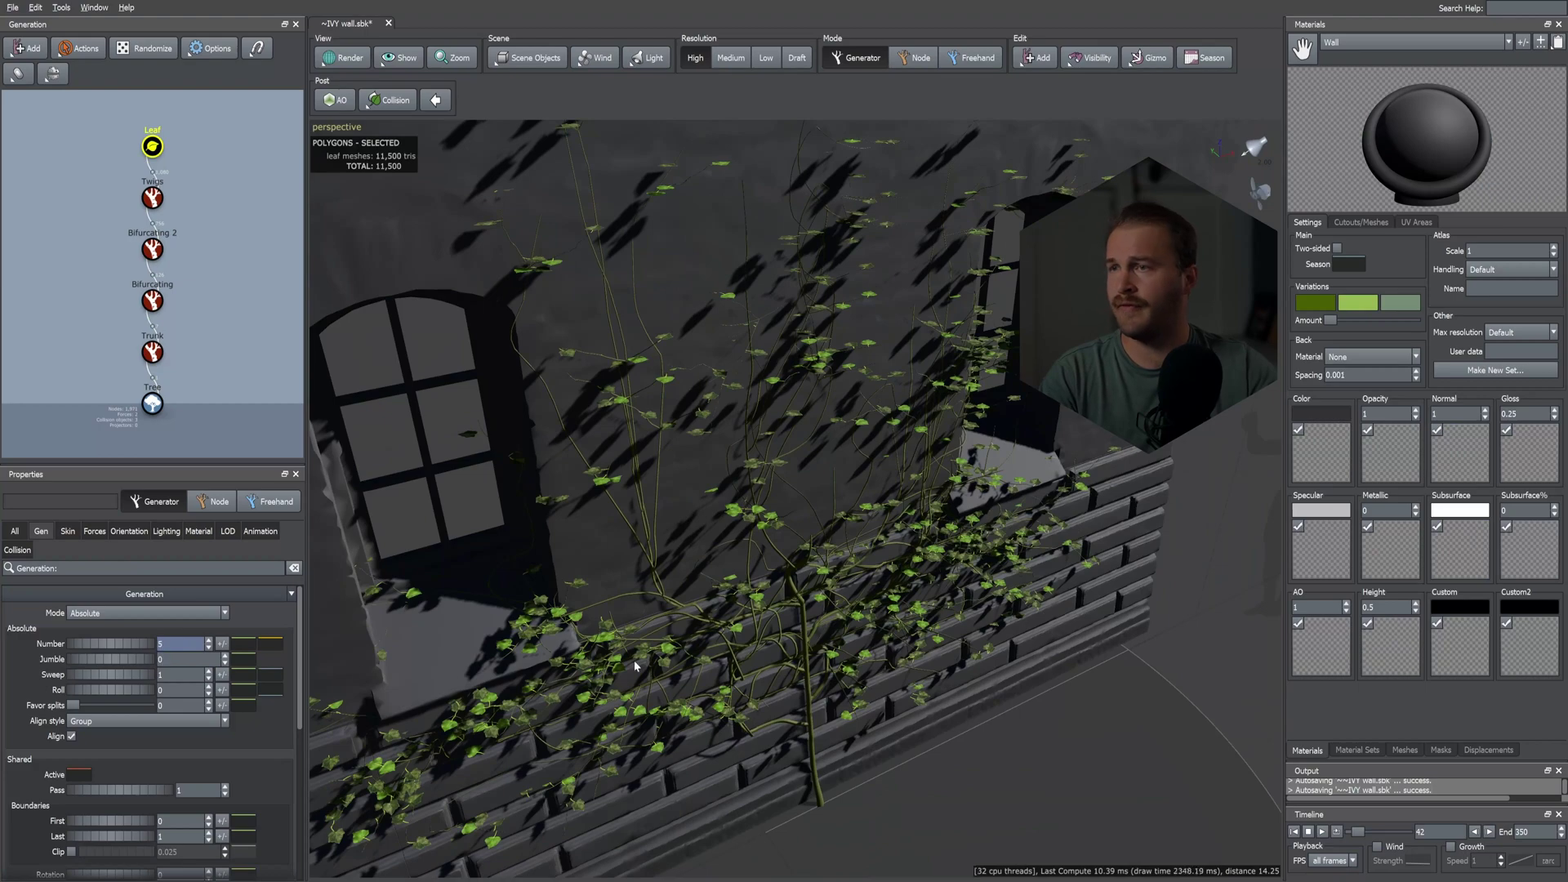
- Set the leaves' Up adjustment to -0.13 and deform them with a fold of 0.06 and a curl of -0.16
mouse_move(686, 567)
mouse_down()
mouse_move(756, 564)
mouse_move(764, 547)
mouse_move(687, 553)
mouse_up()
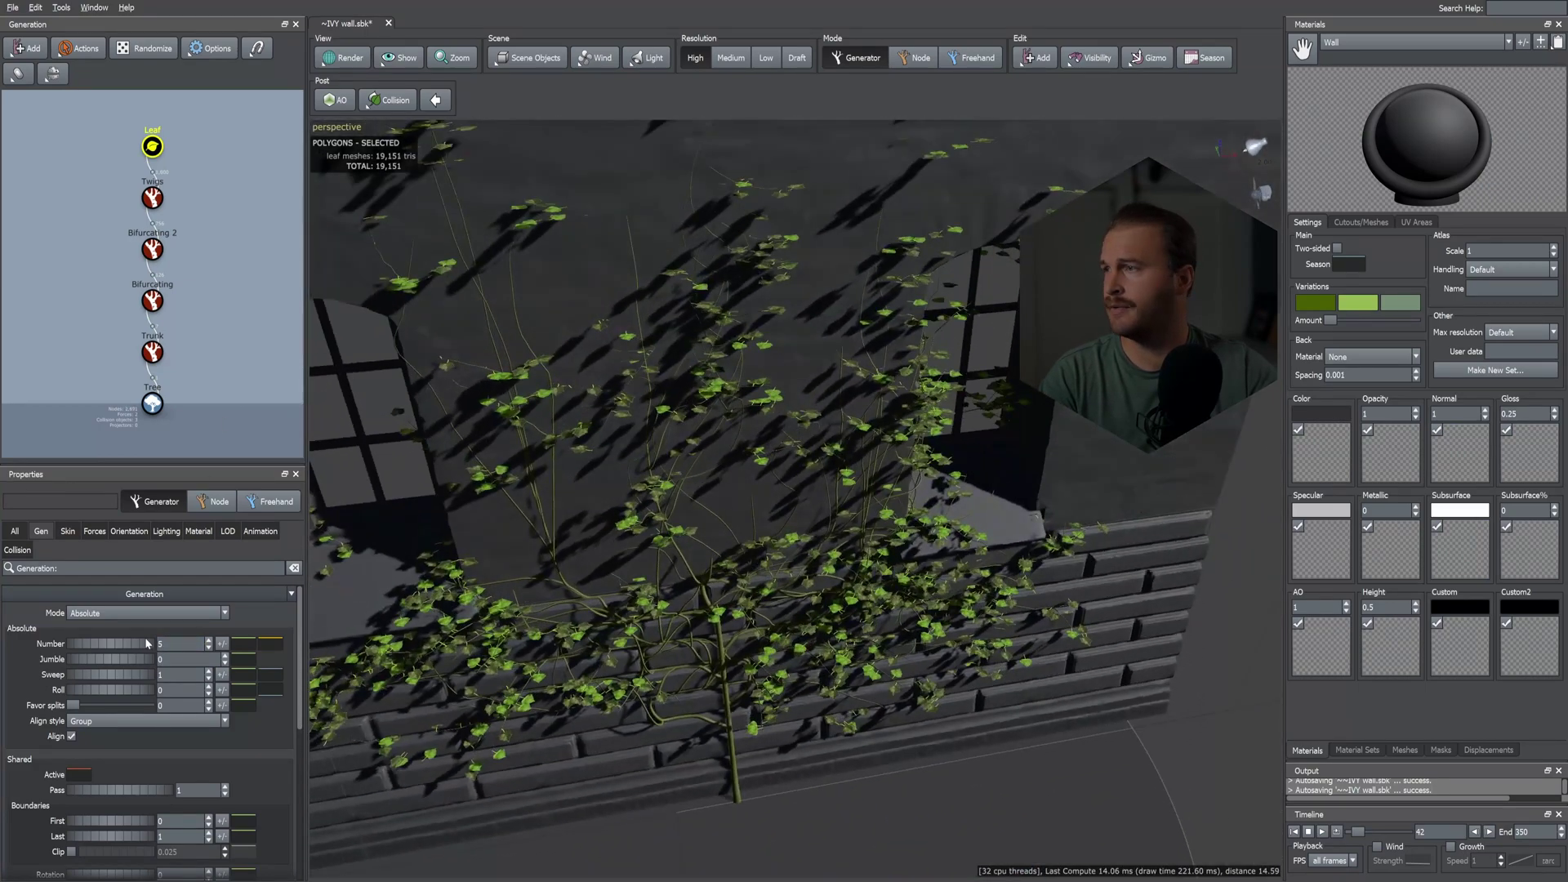
click(131, 530)
scroll(92, 709, down, 3)
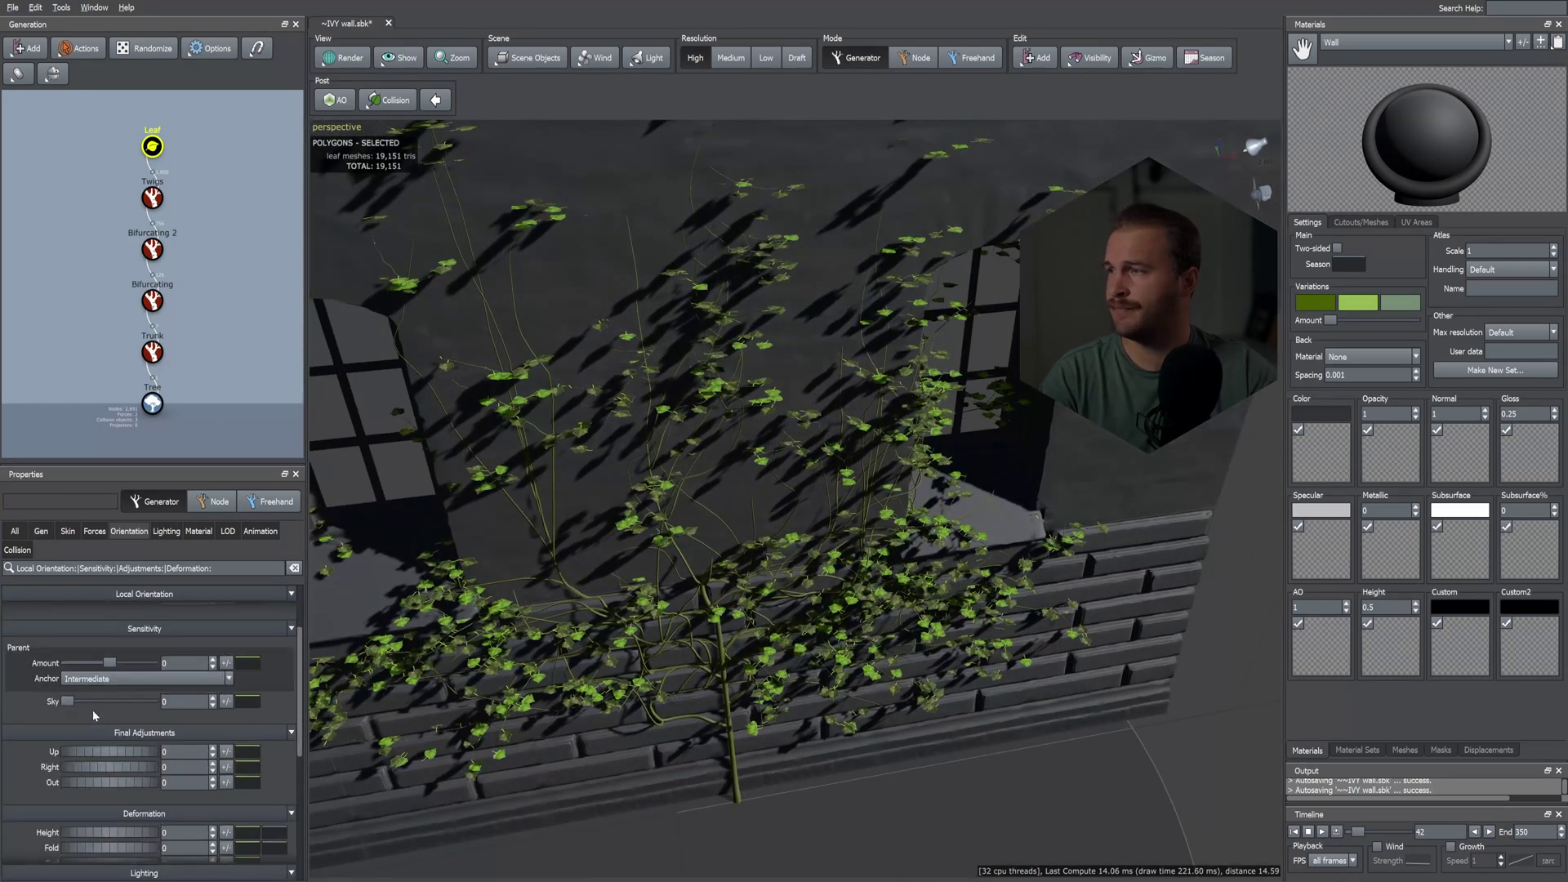
drag(96, 704, 94, 717)
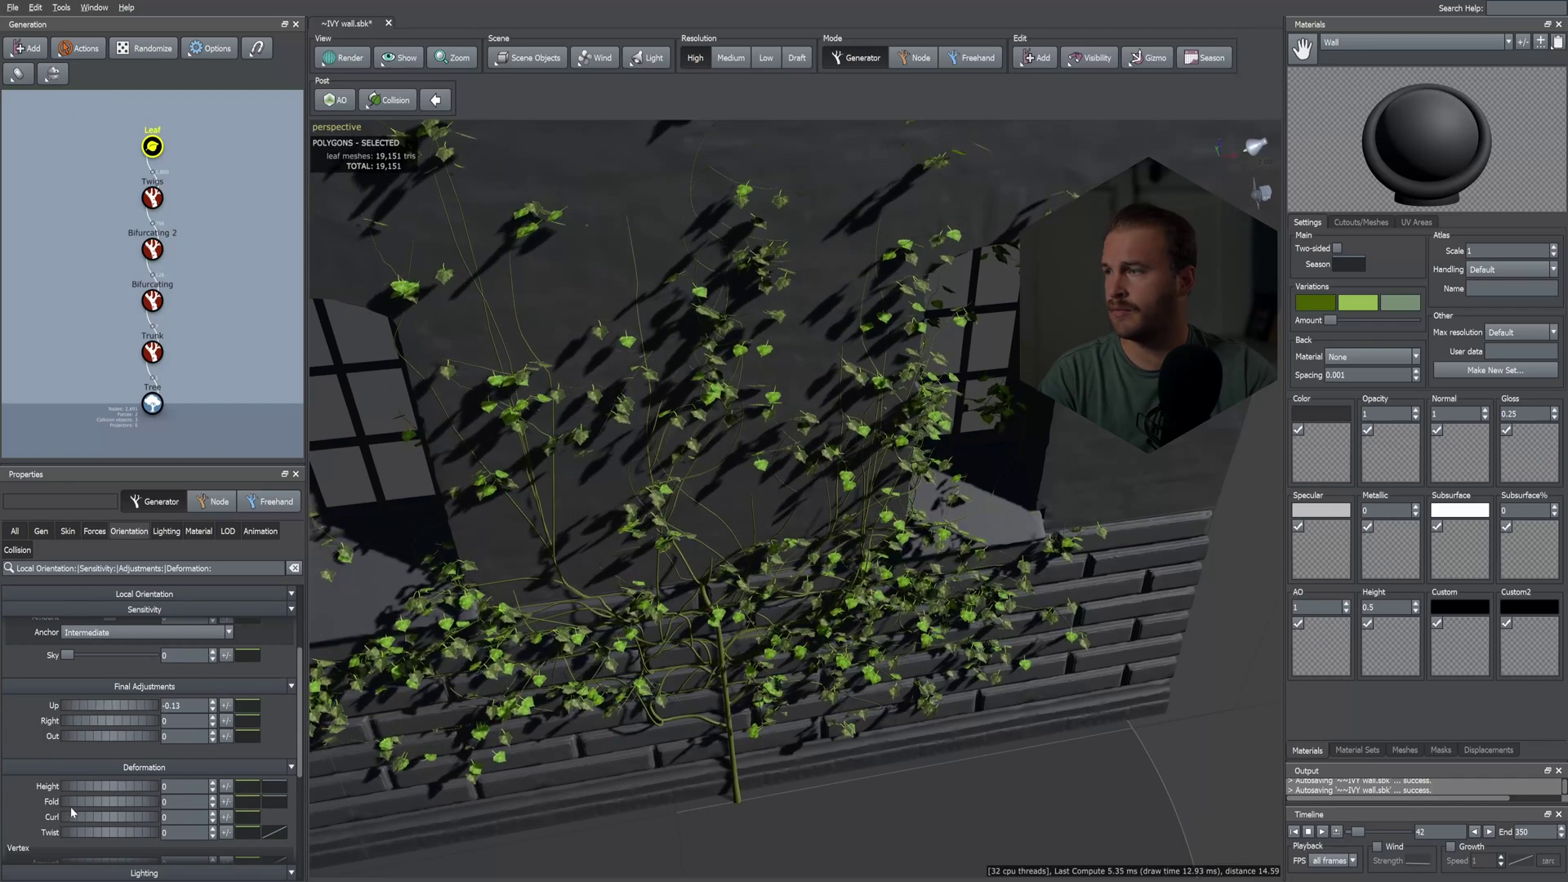
mouse_move(79, 817)
mouse_down()
mouse_move(65, 820)
mouse_move(78, 802)
mouse_move(104, 811)
mouse_up()
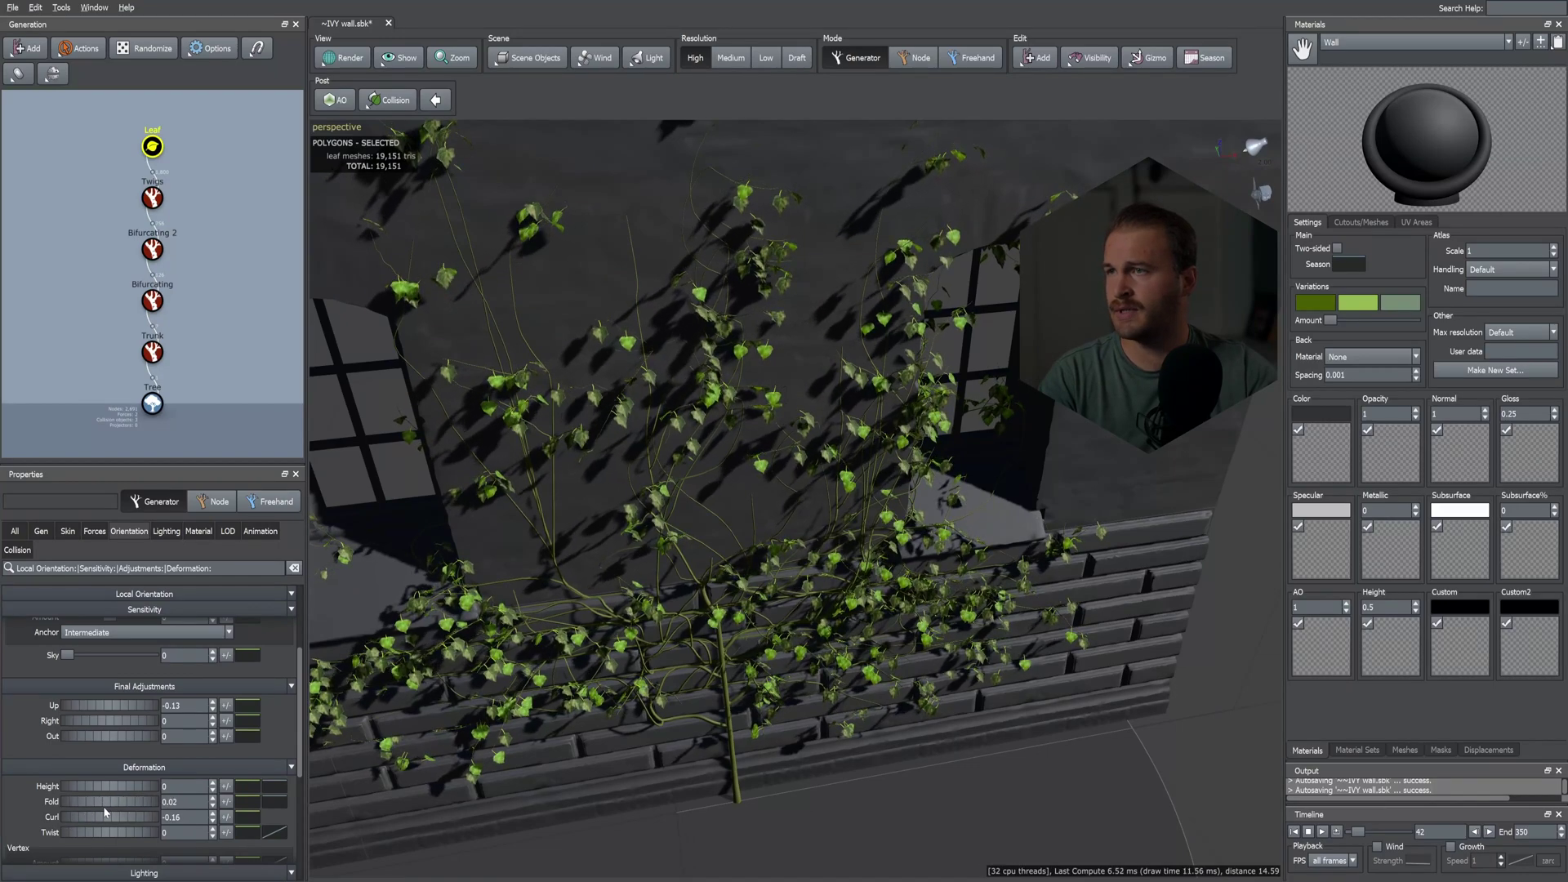
drag(572, 690, 744, 610)
scroll(744, 610, up, 5)
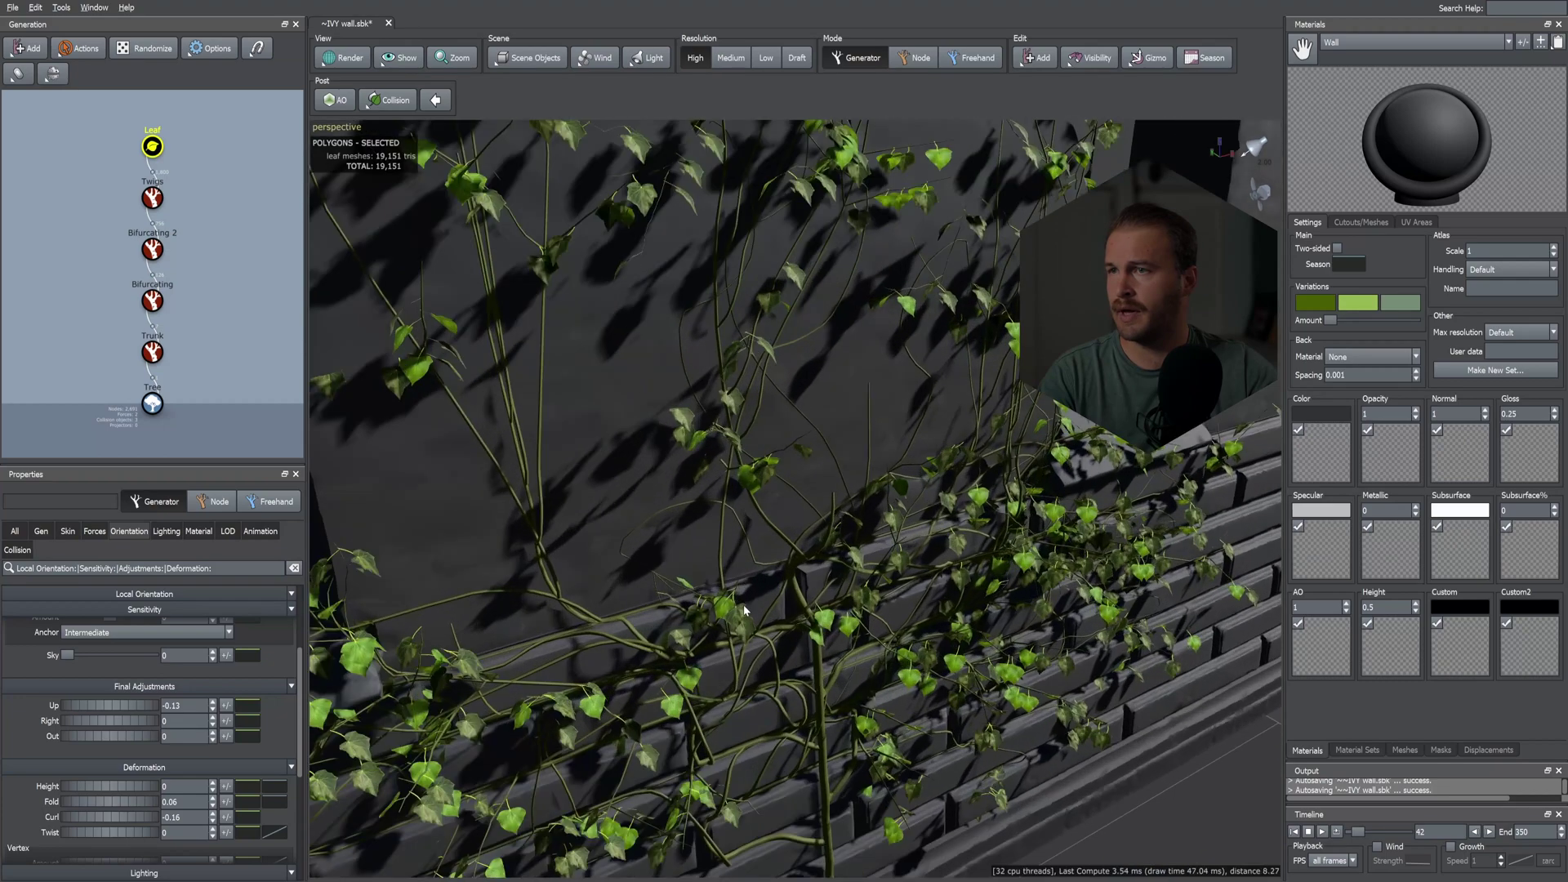
- Set the variance of the leaves' Up, Right and Out adjustments to 0.1 and add variance to their fold and curl deformation
click(226, 705)
text(.1)
click(229, 722)
text(.1)
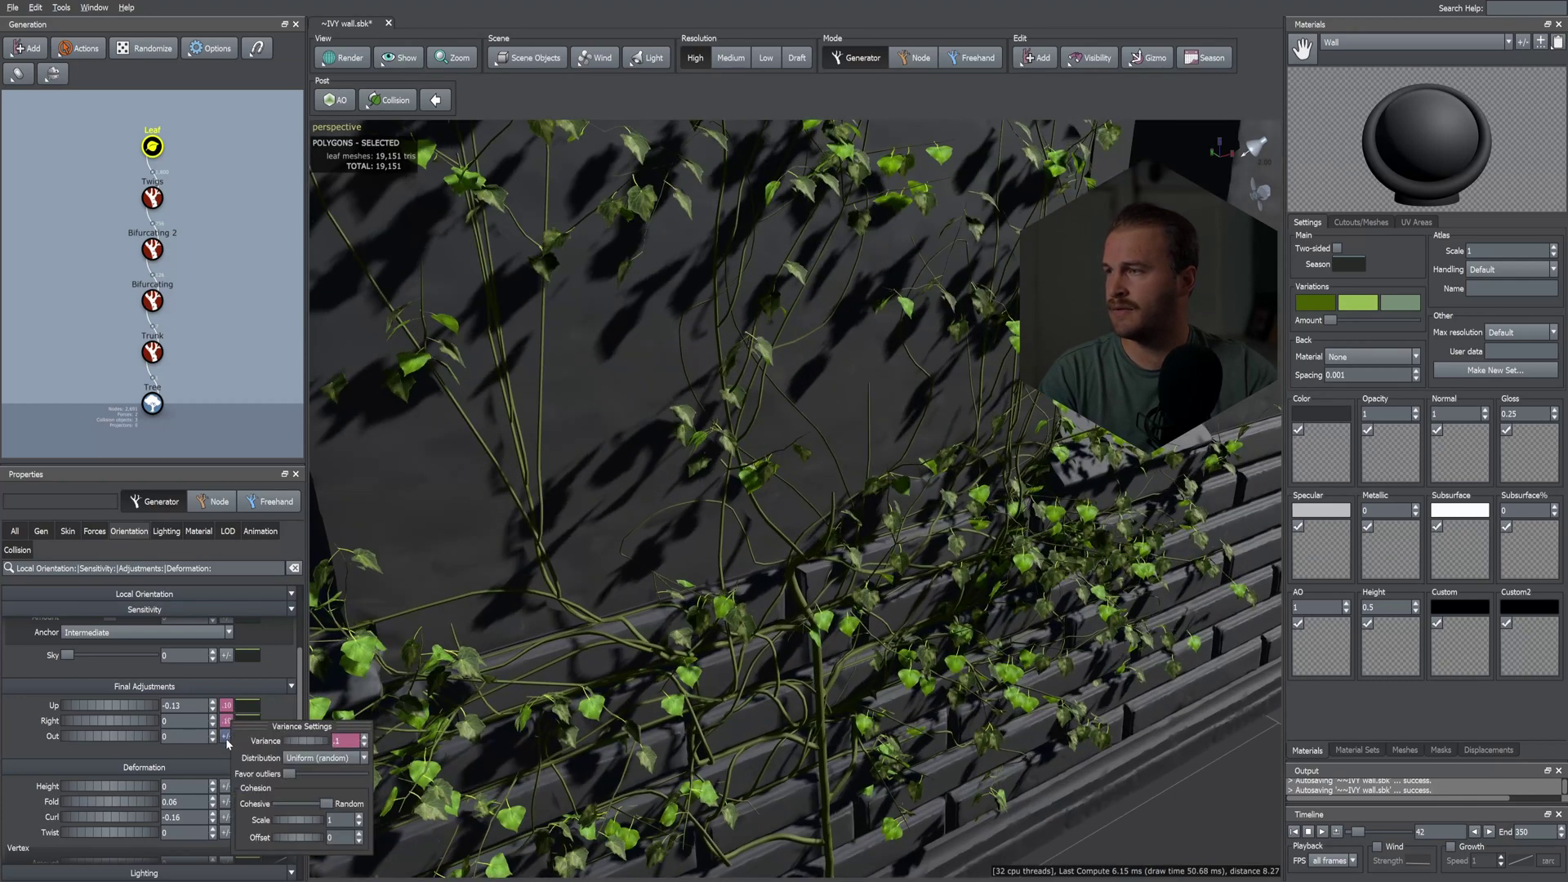
click(228, 738)
text(.1)
click(226, 801)
click(226, 817)
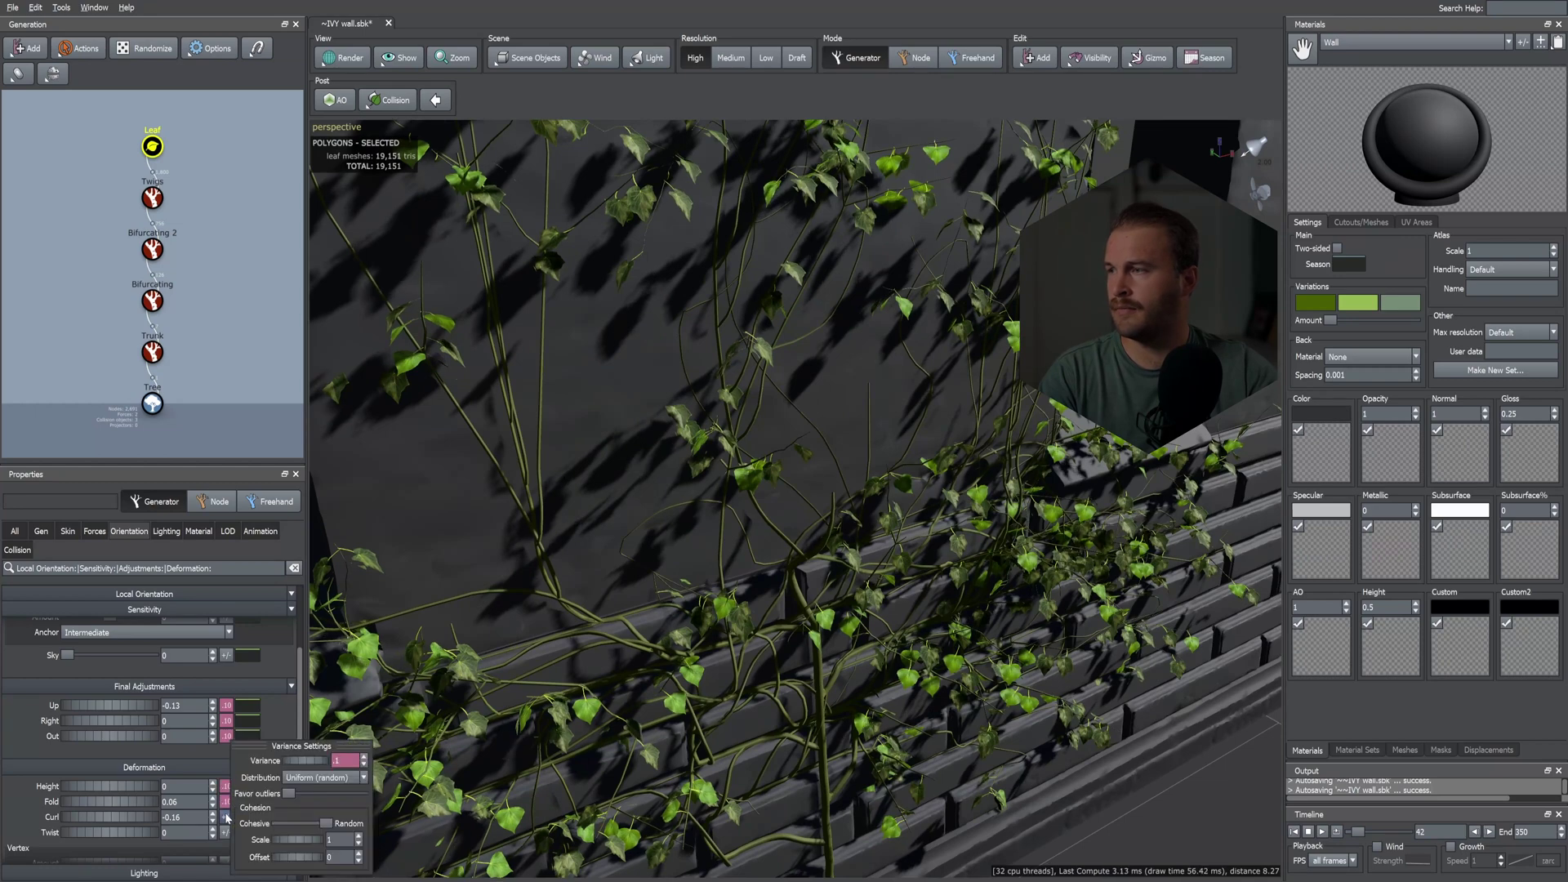
- Add a small random variance to the size of the leaves
click(291, 595)
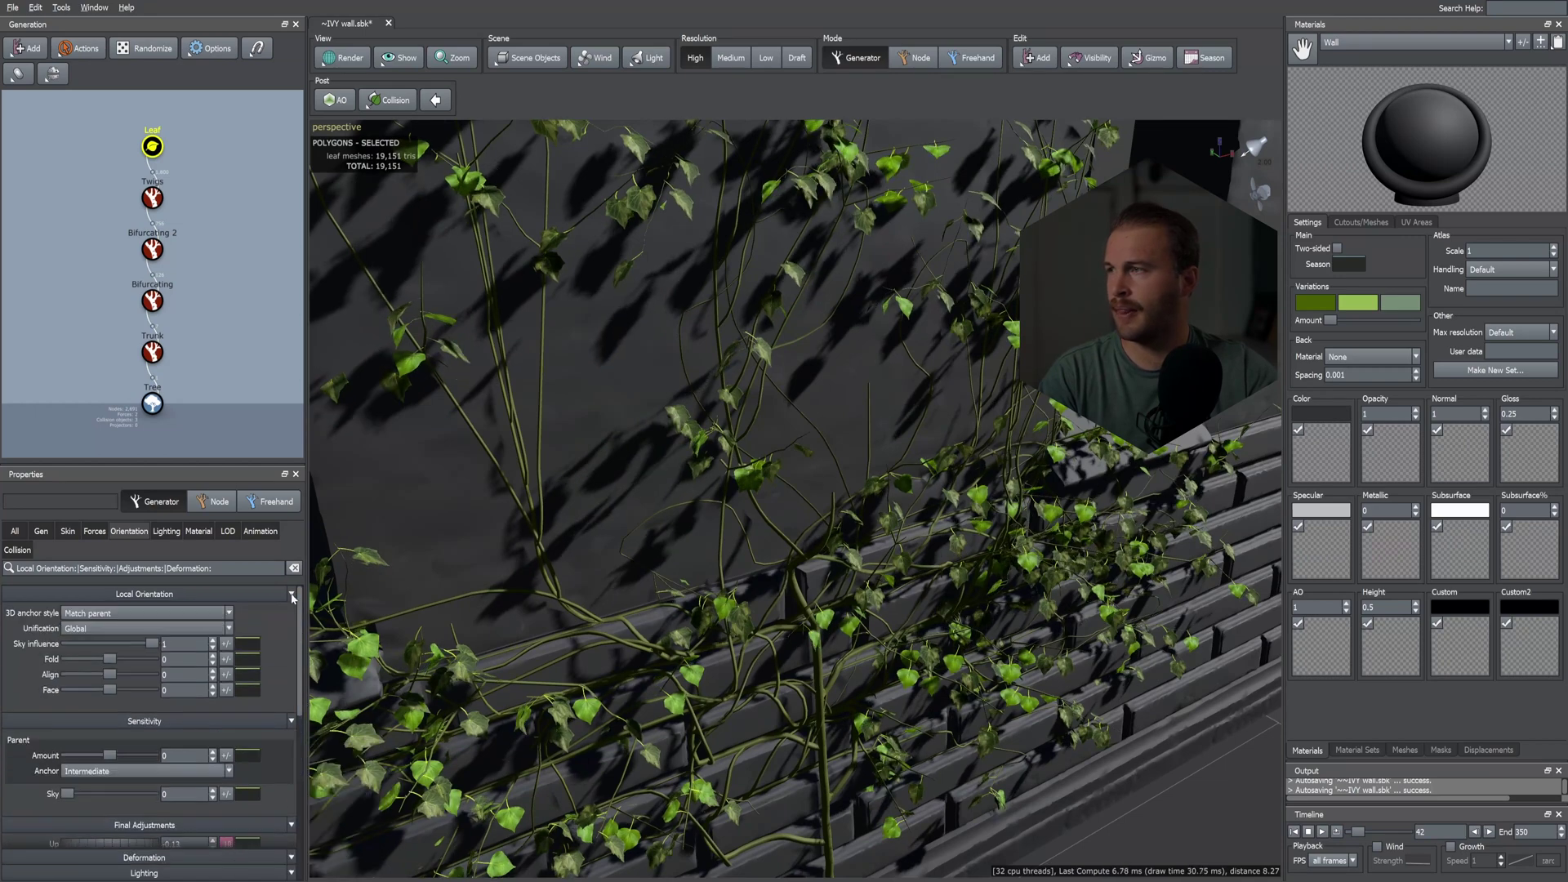
click(68, 532)
click(223, 628)
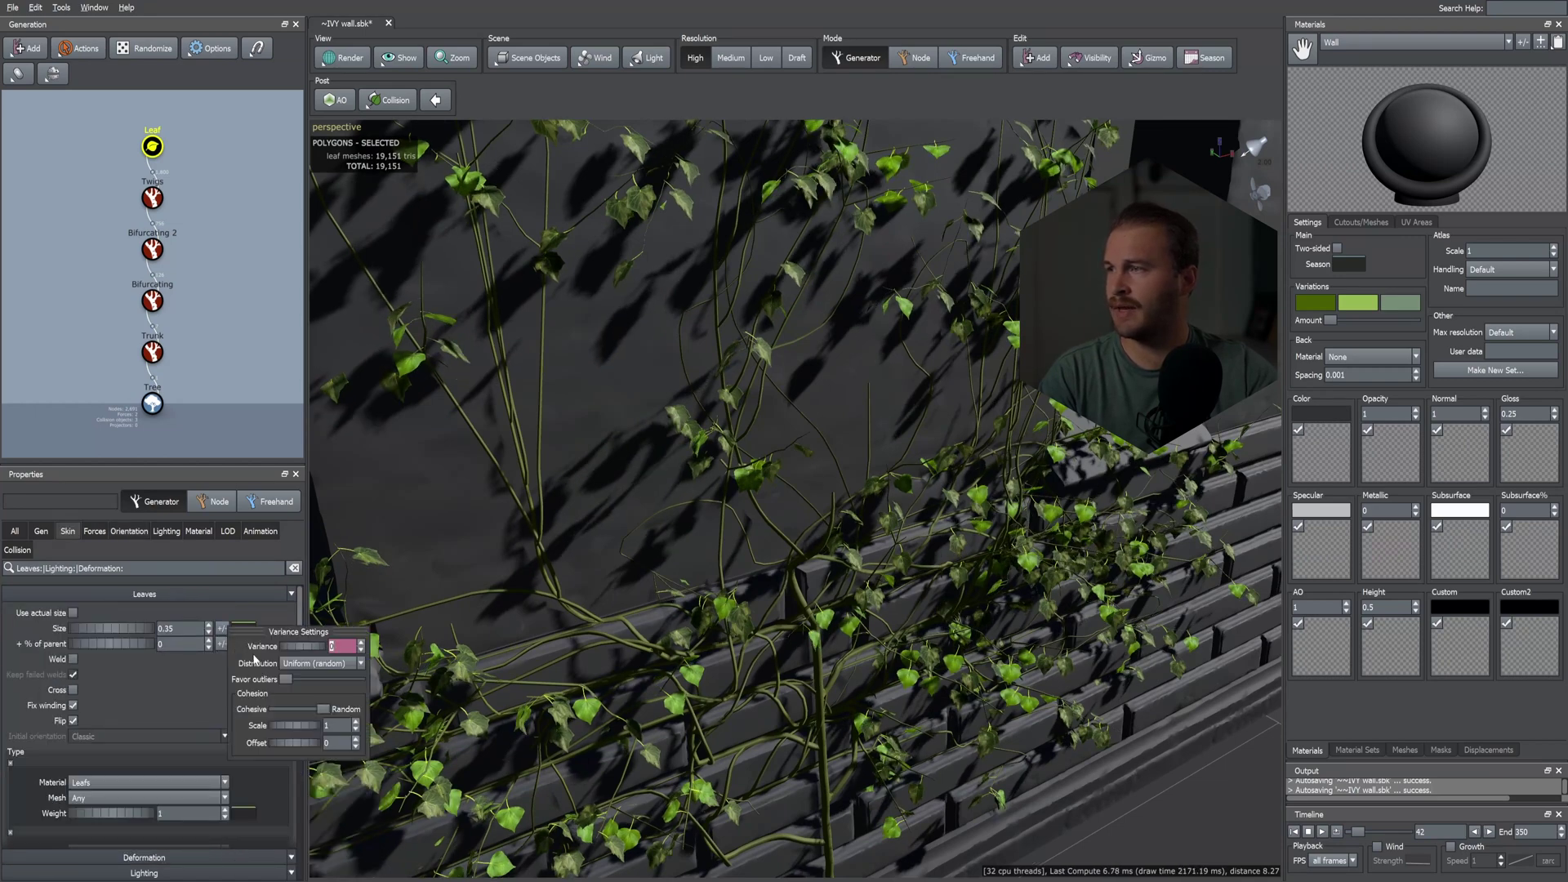
drag(293, 653, 318, 653)
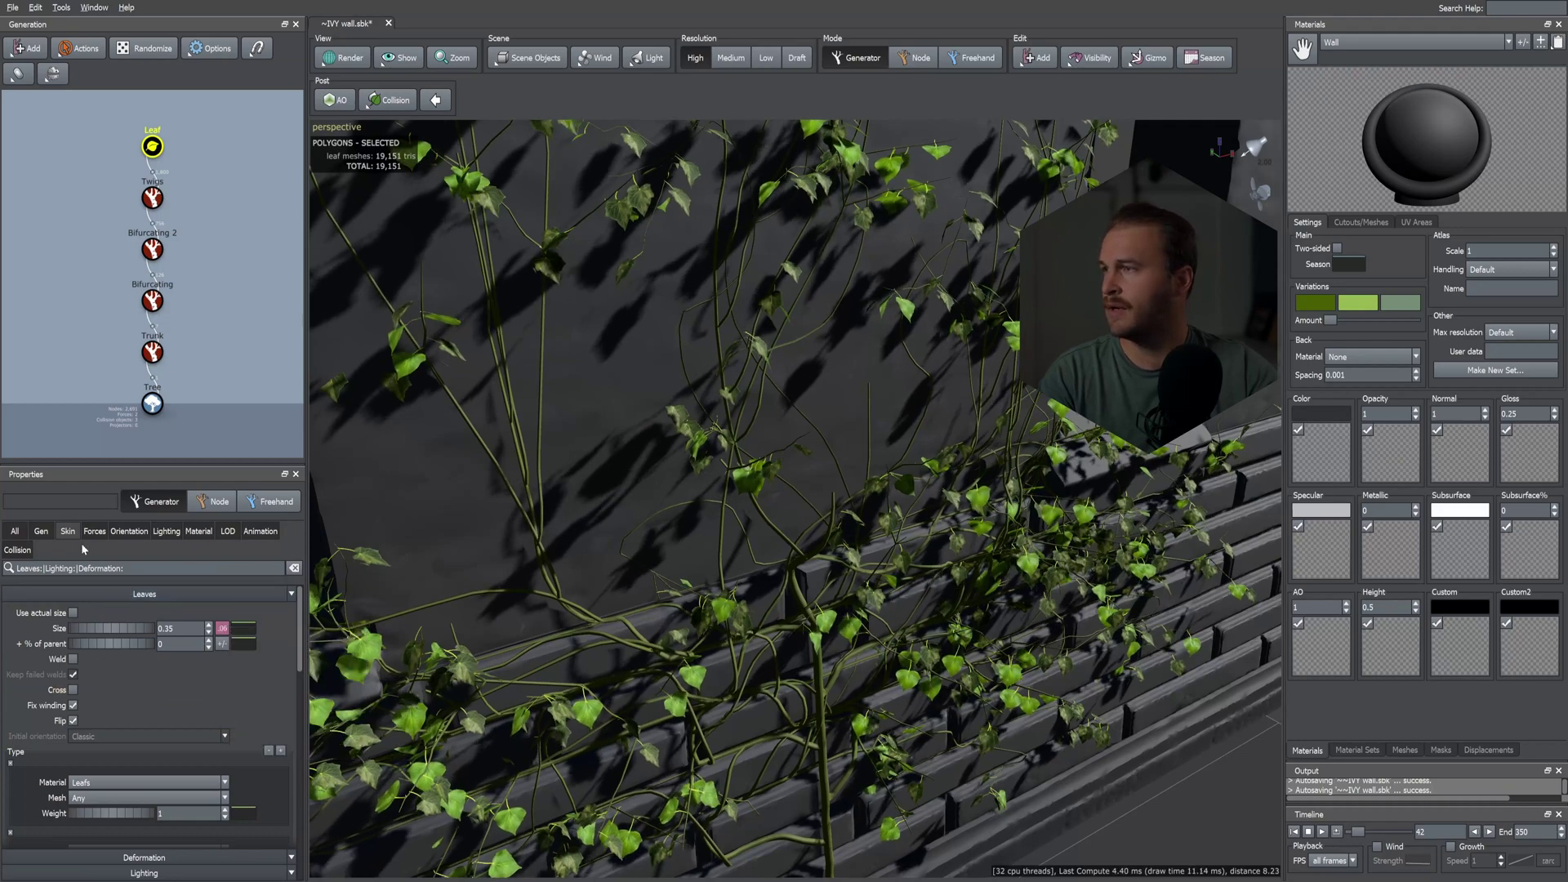
- Set the twigs' absolute length to 0.15 and their percent-of-parent length to 0.05
click(150, 196)
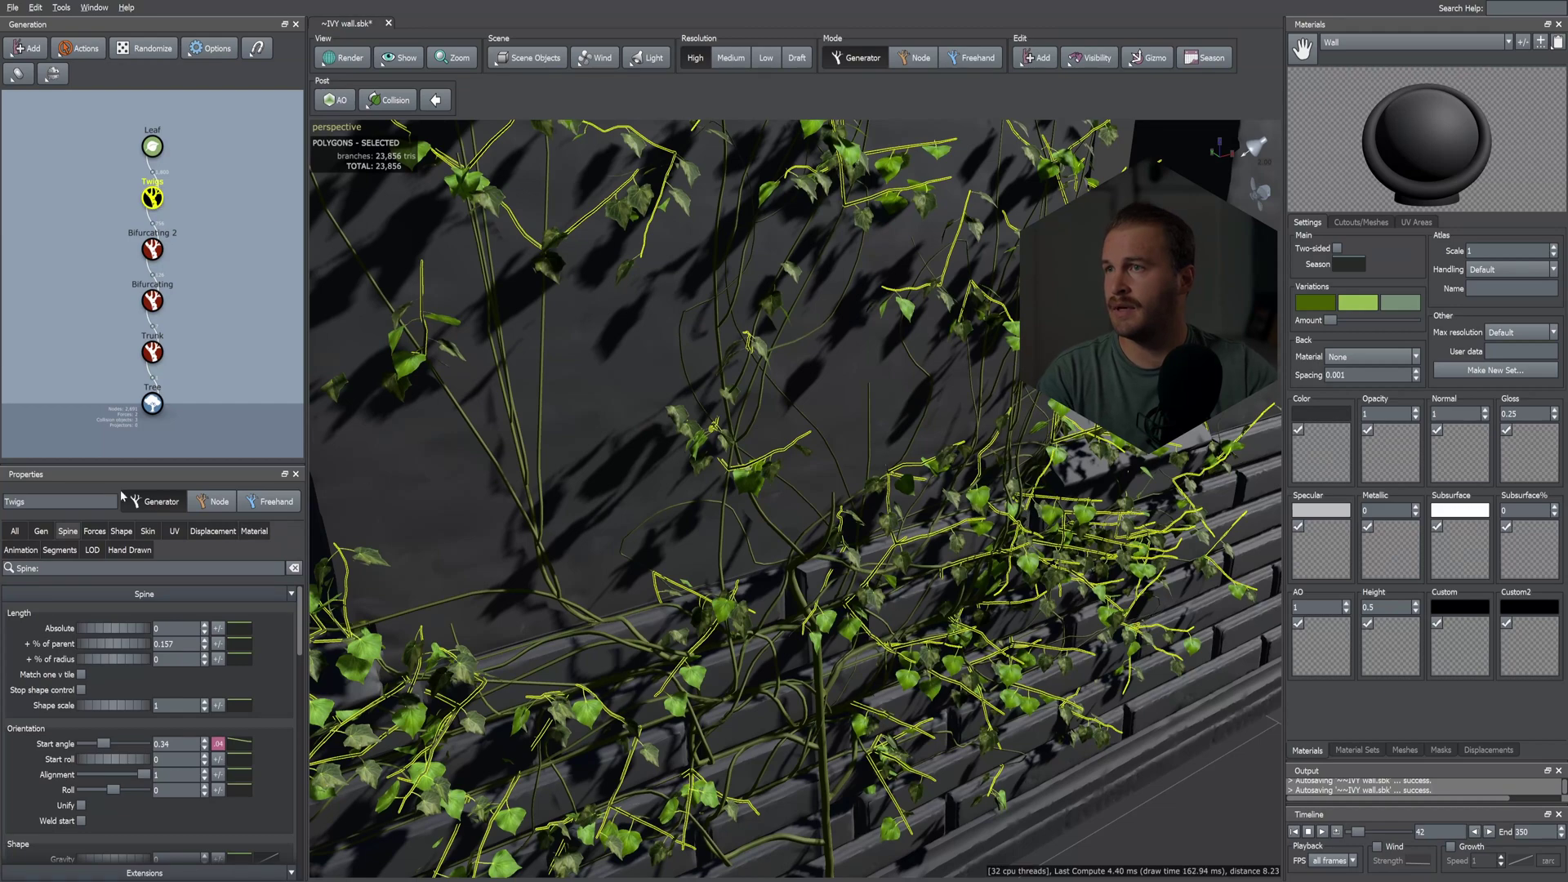
click(176, 644)
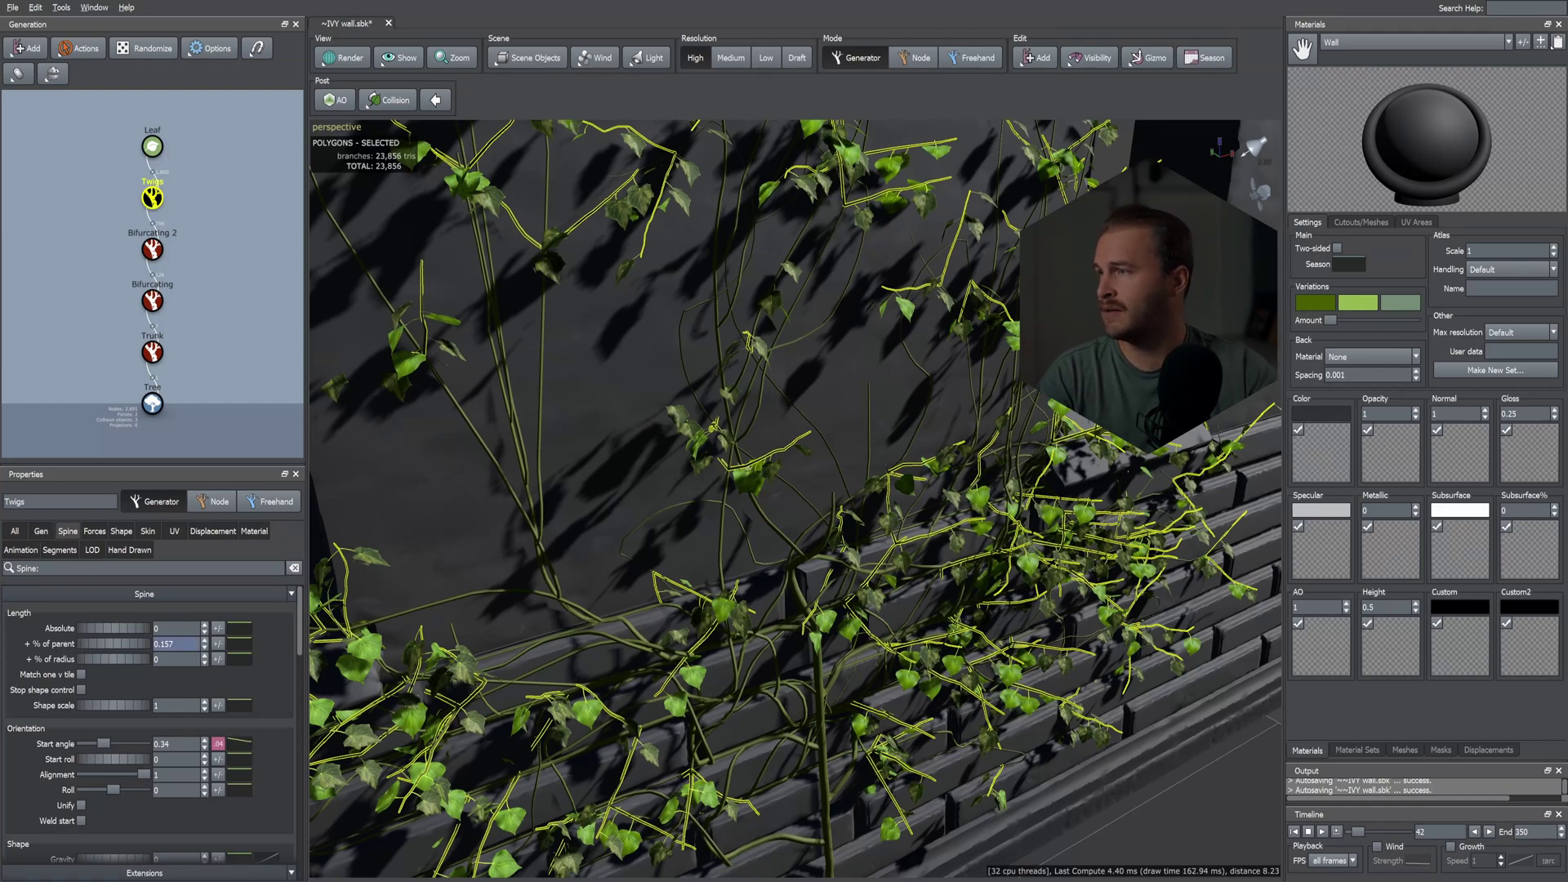
drag(135, 629, 126, 645)
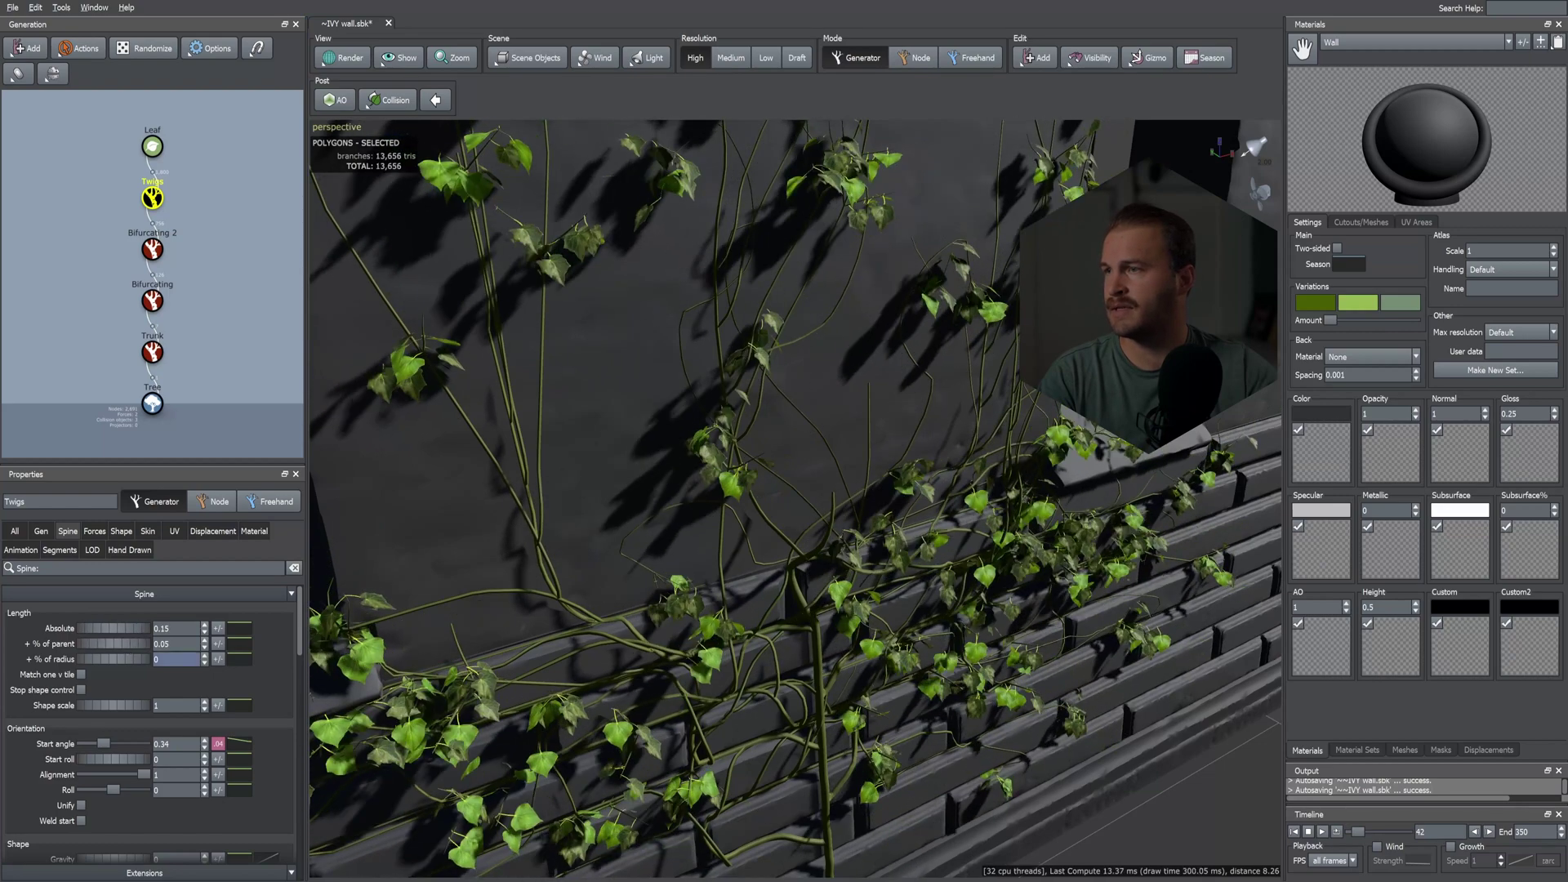
- Raise the twigs' interval frequency to 18.49 to make the foliage denser
click(152, 195)
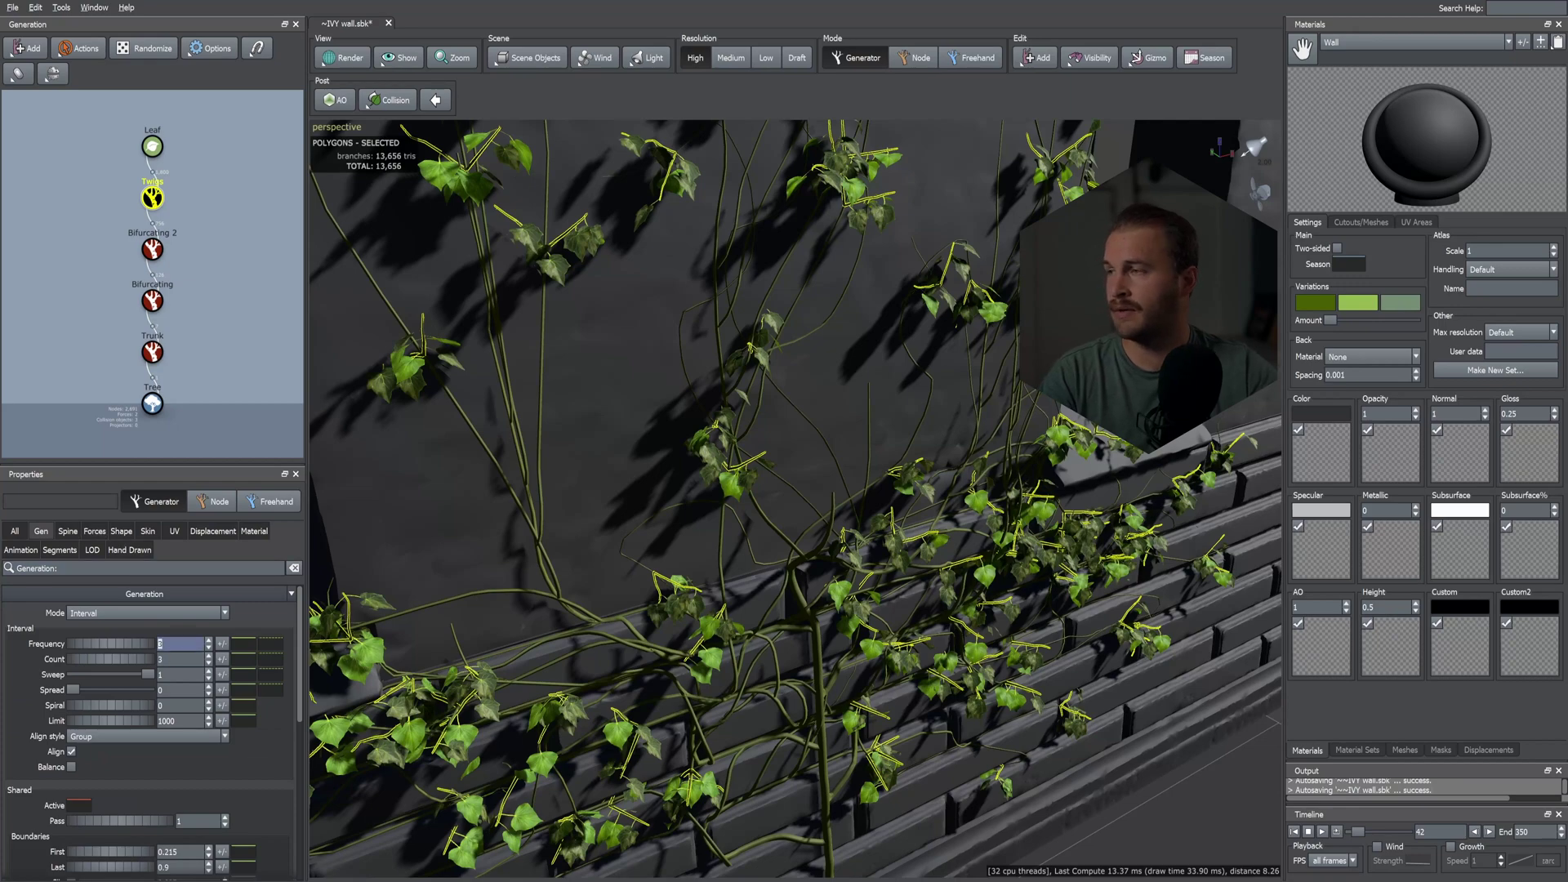
text(6)
key(Return)
drag(422, 652, 649, 563)
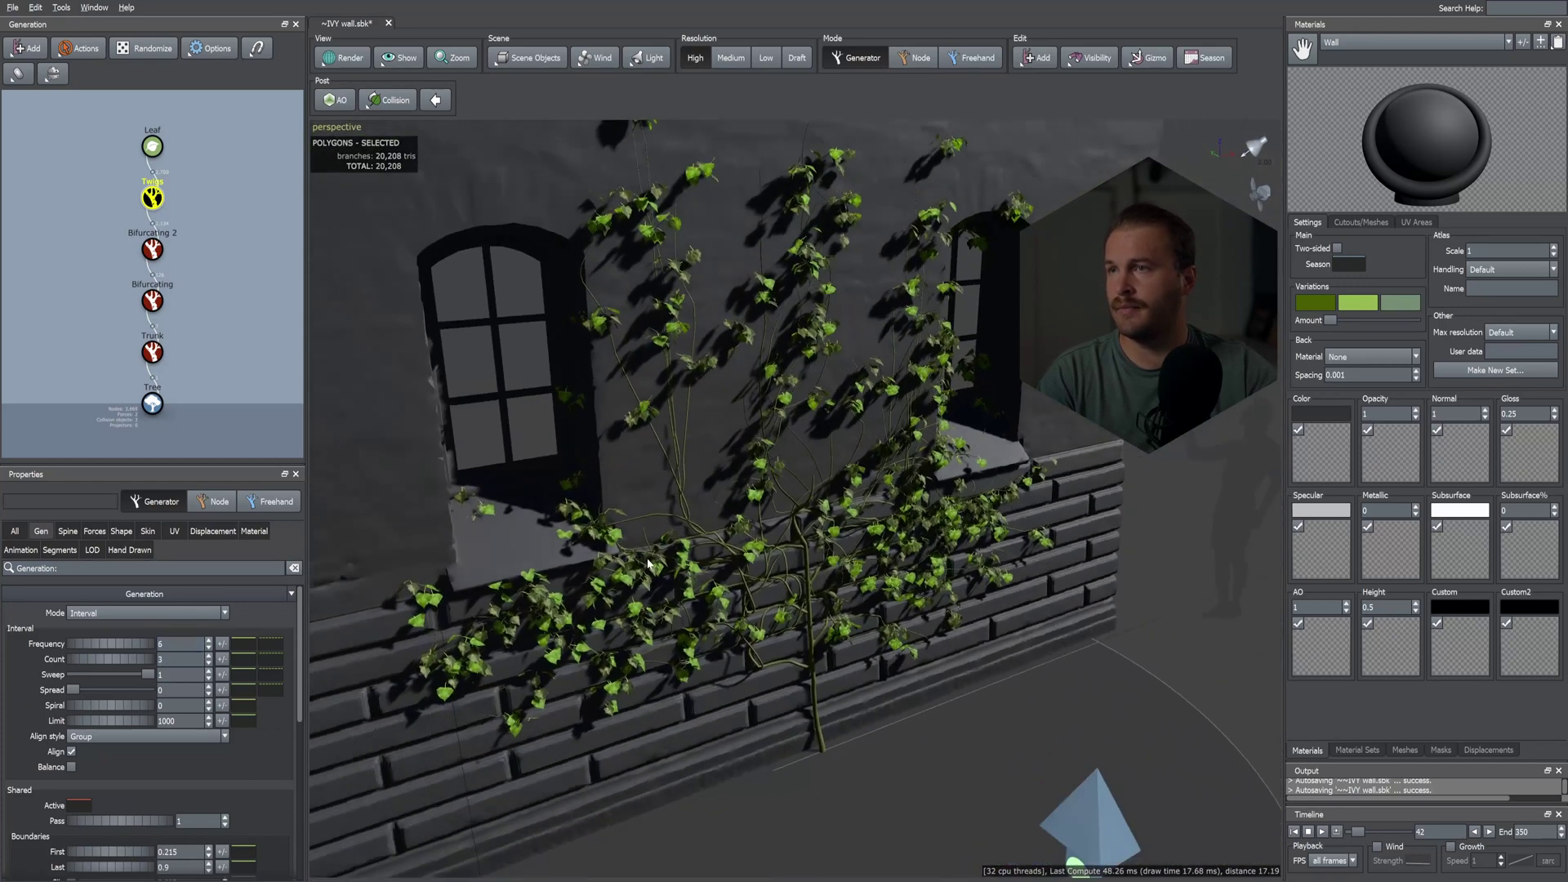
click(153, 197)
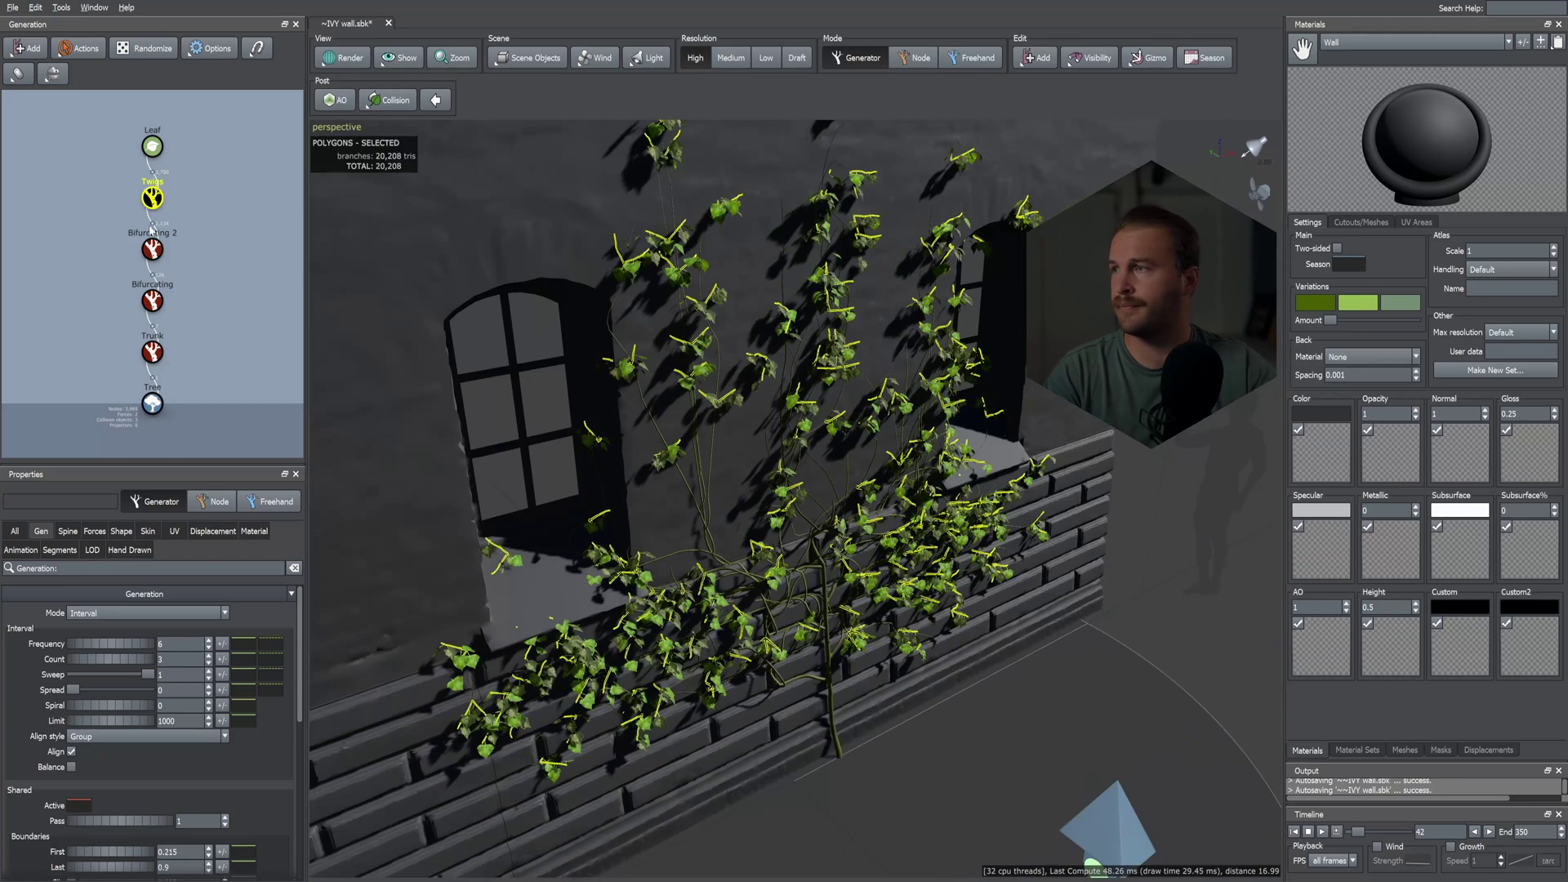
drag(95, 648, 845, 609)
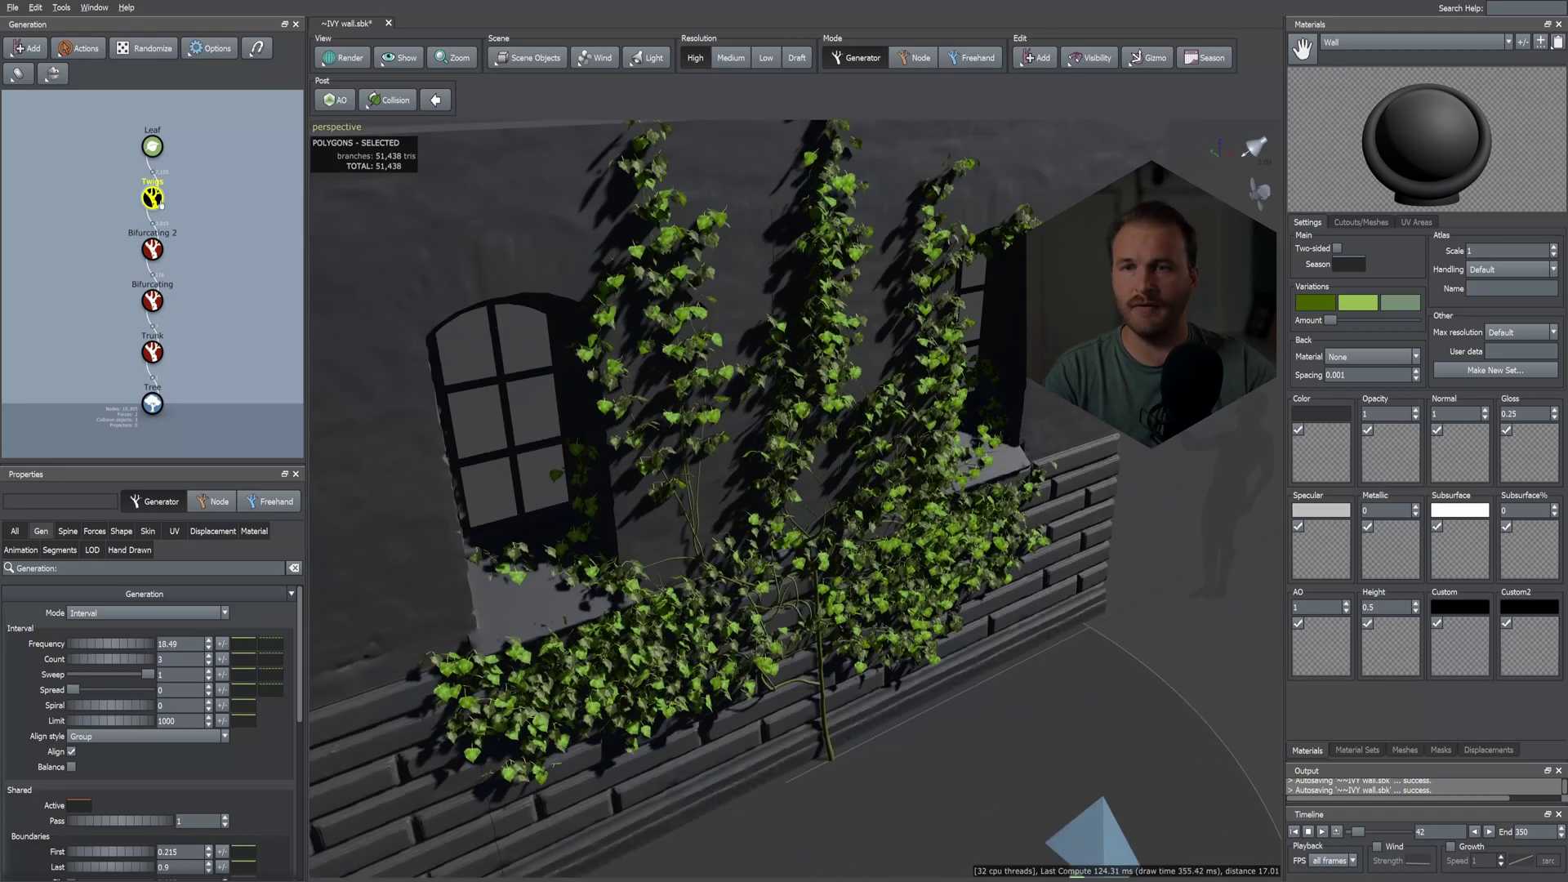
- Randomize the ivy twice with the Bifurcating 2 generator selected to get a different branch layout
click(152, 249)
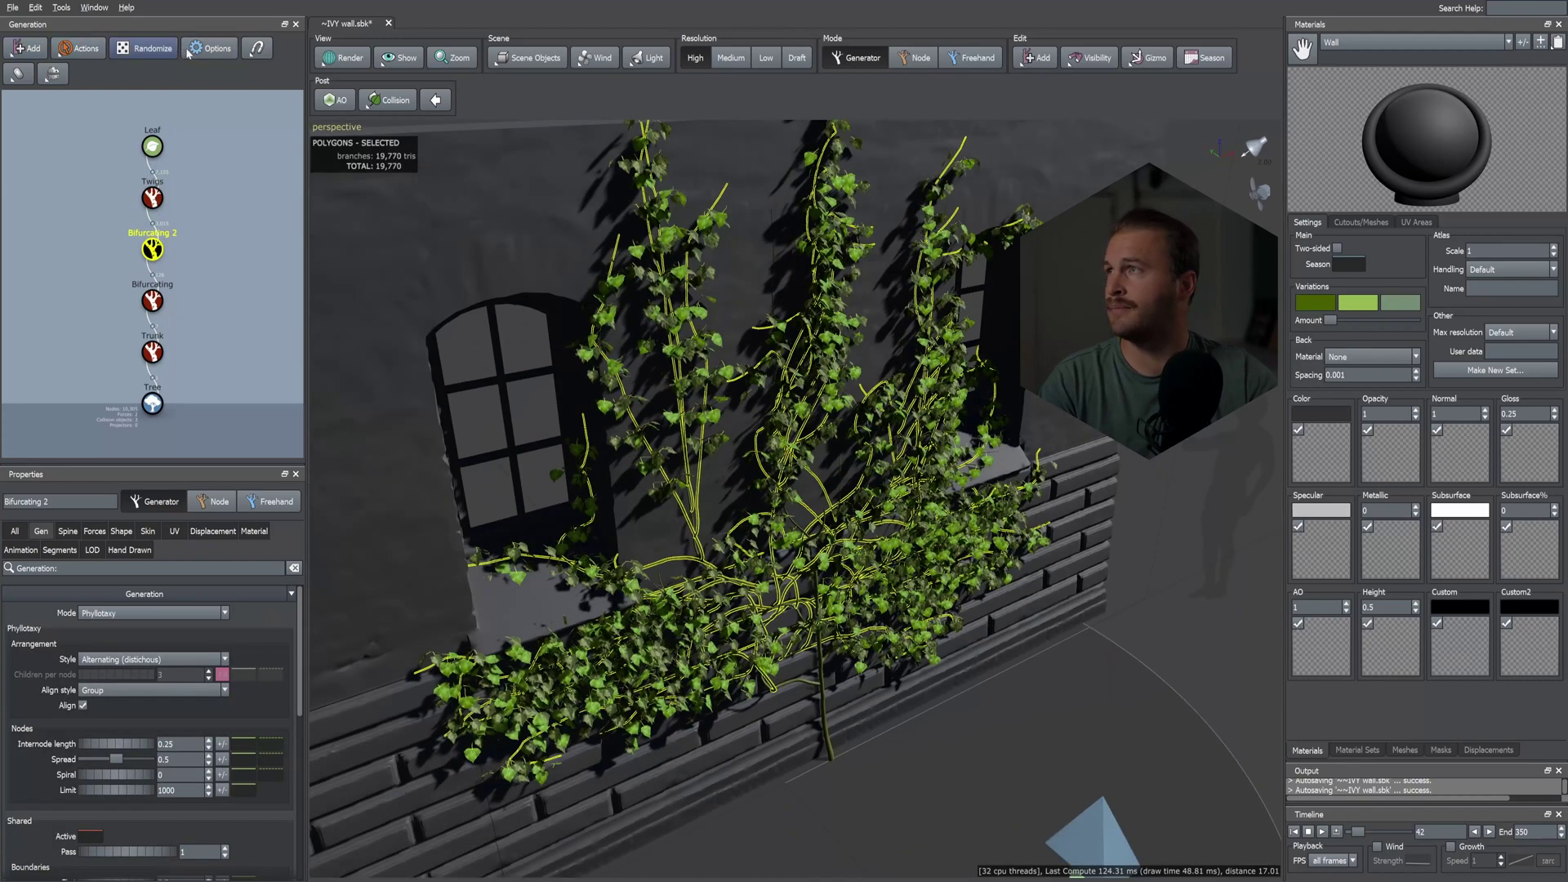
click(144, 50)
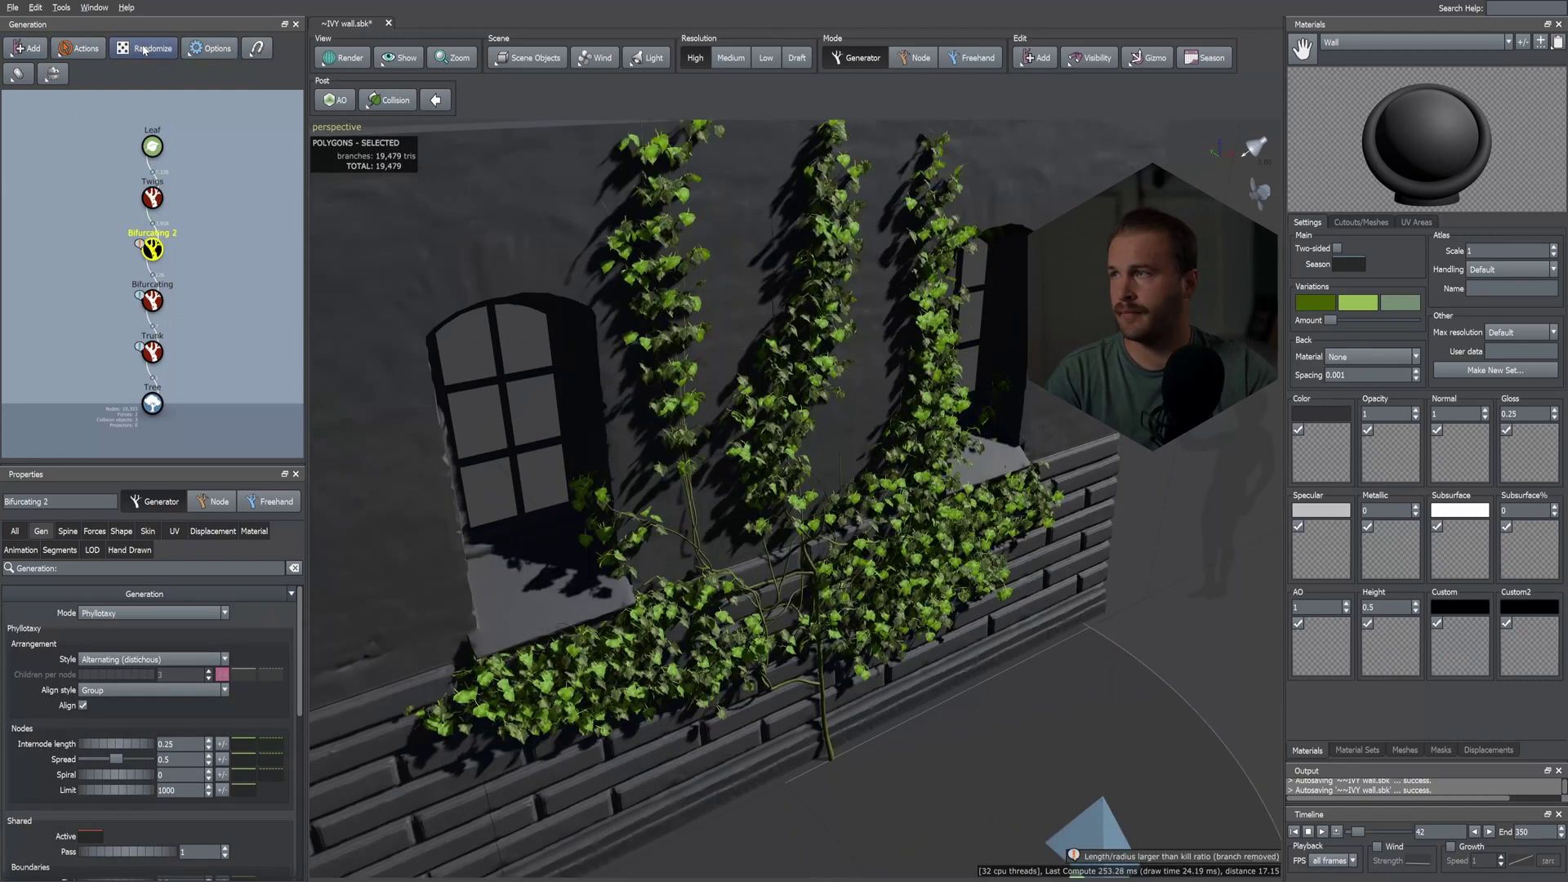
click(144, 49)
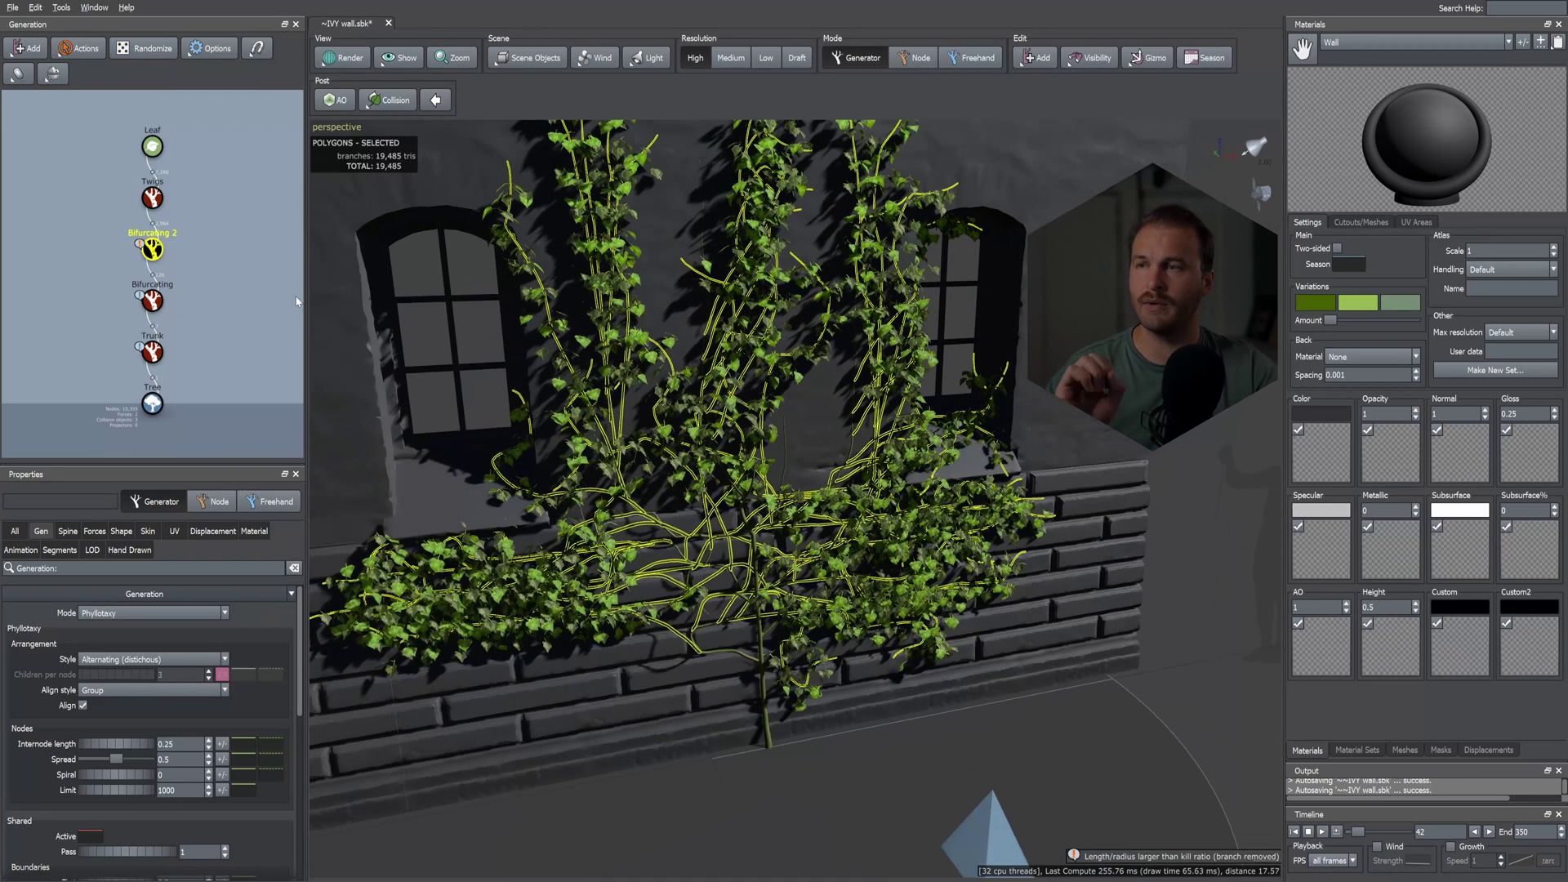
- Enable Growth on the timeline and play the growth animation of the leafy ivy
click(153, 302)
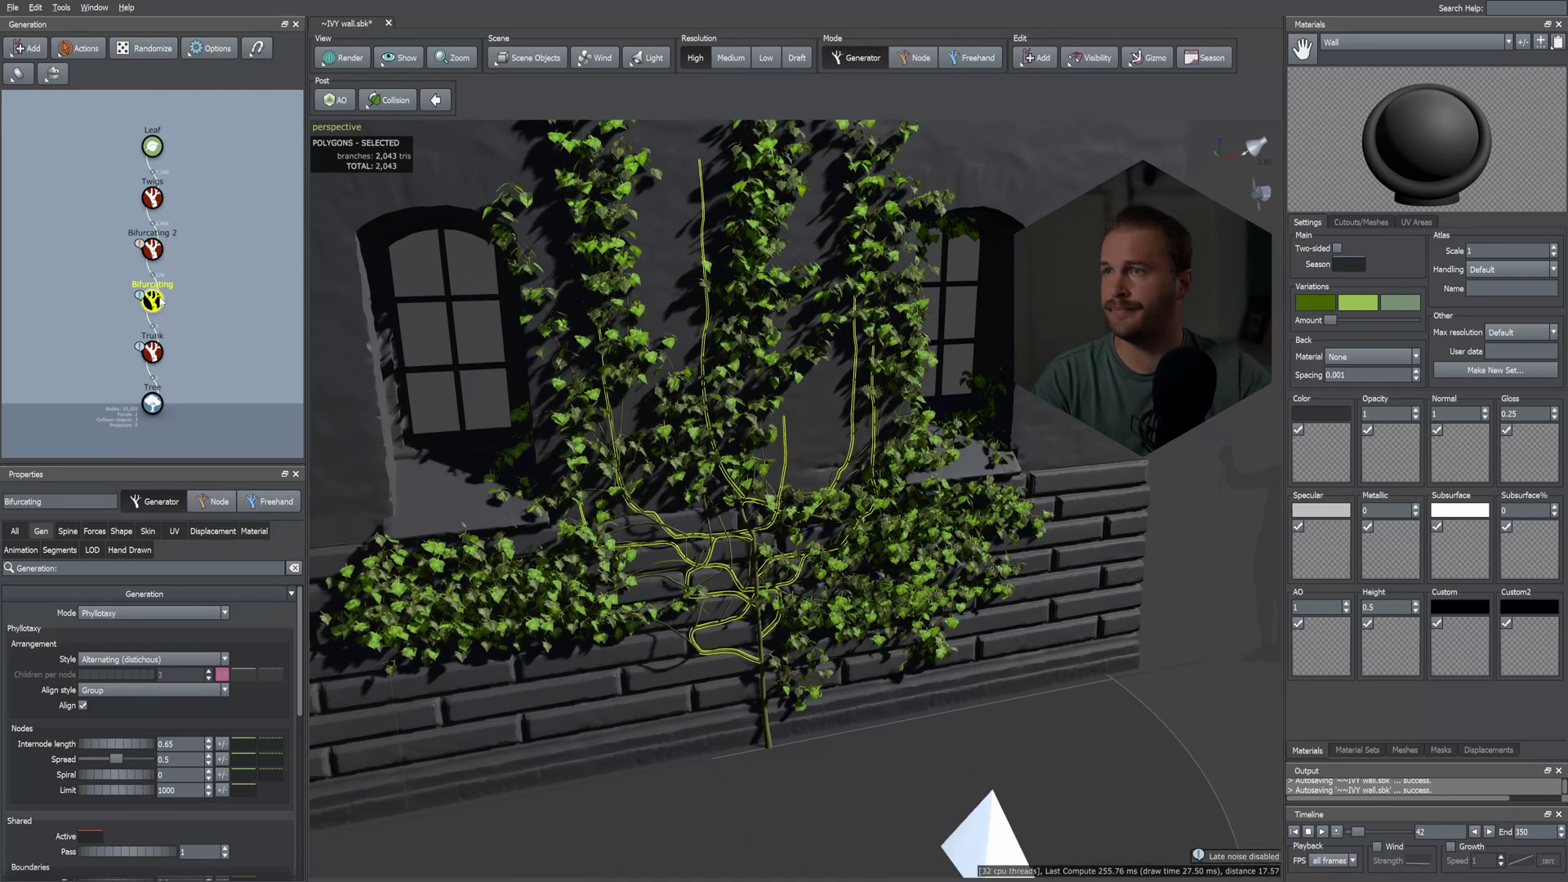
drag(984, 564, 1217, 727)
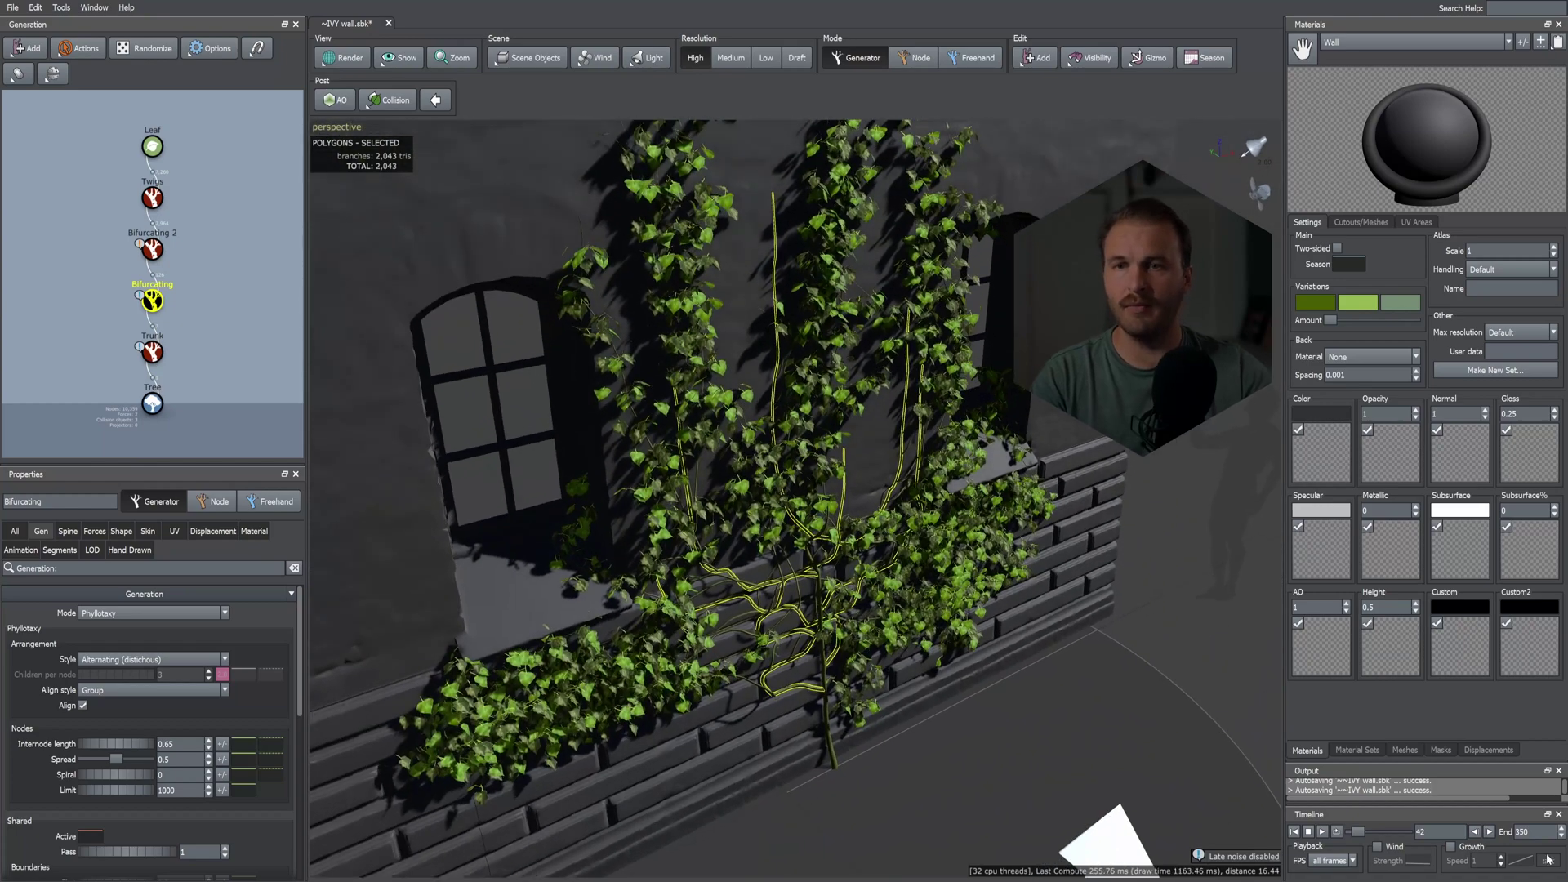
click(1452, 847)
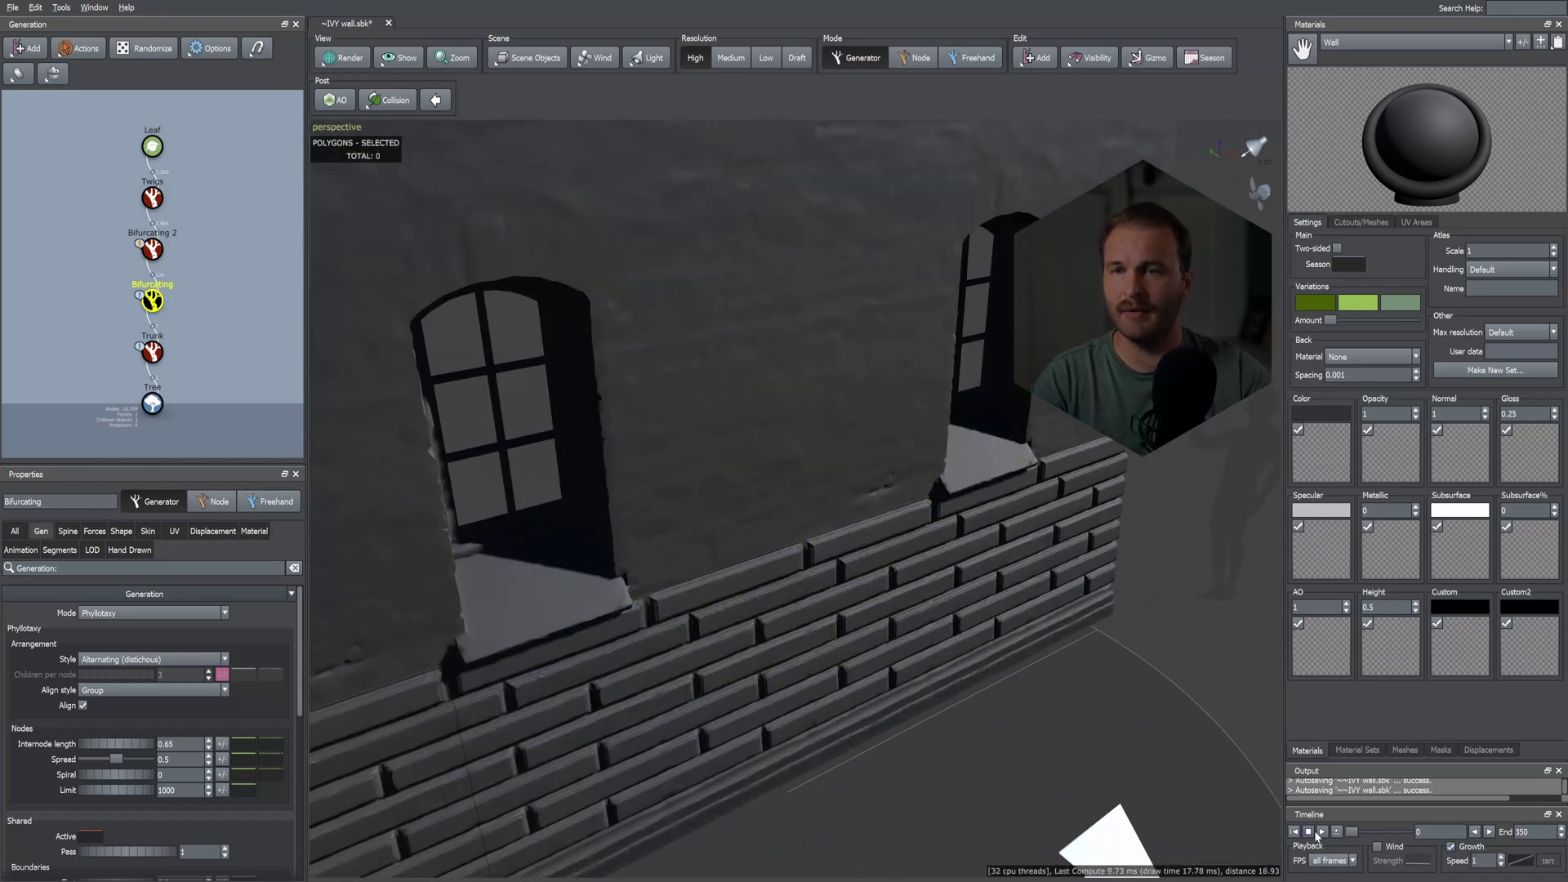
click(1324, 831)
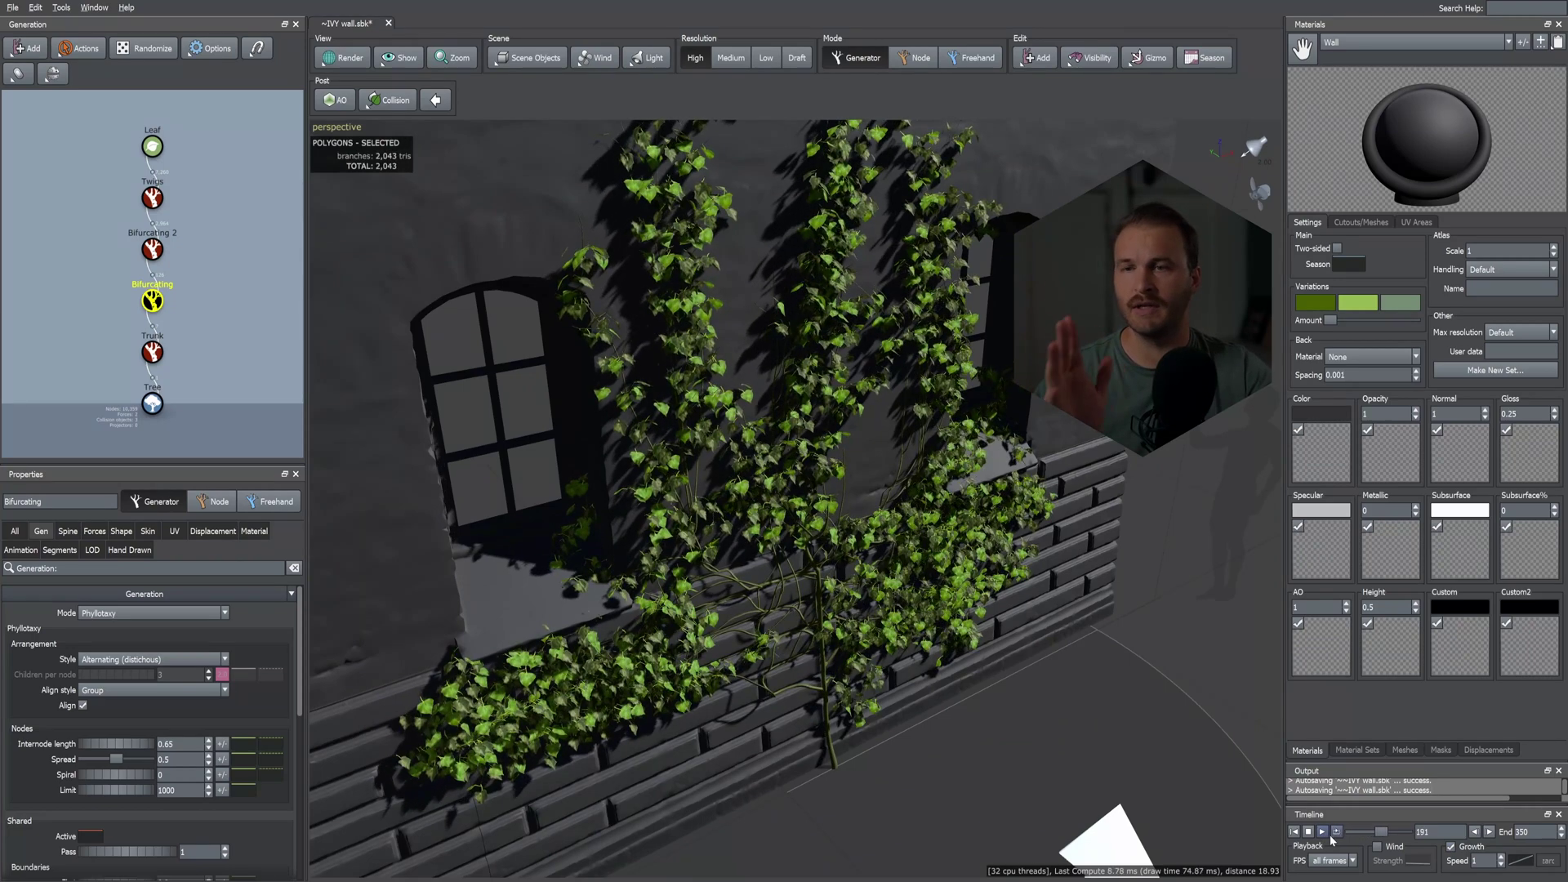
- Rewind the timeline to frame 0 and disable Growth to show the complete ivy
click(1295, 832)
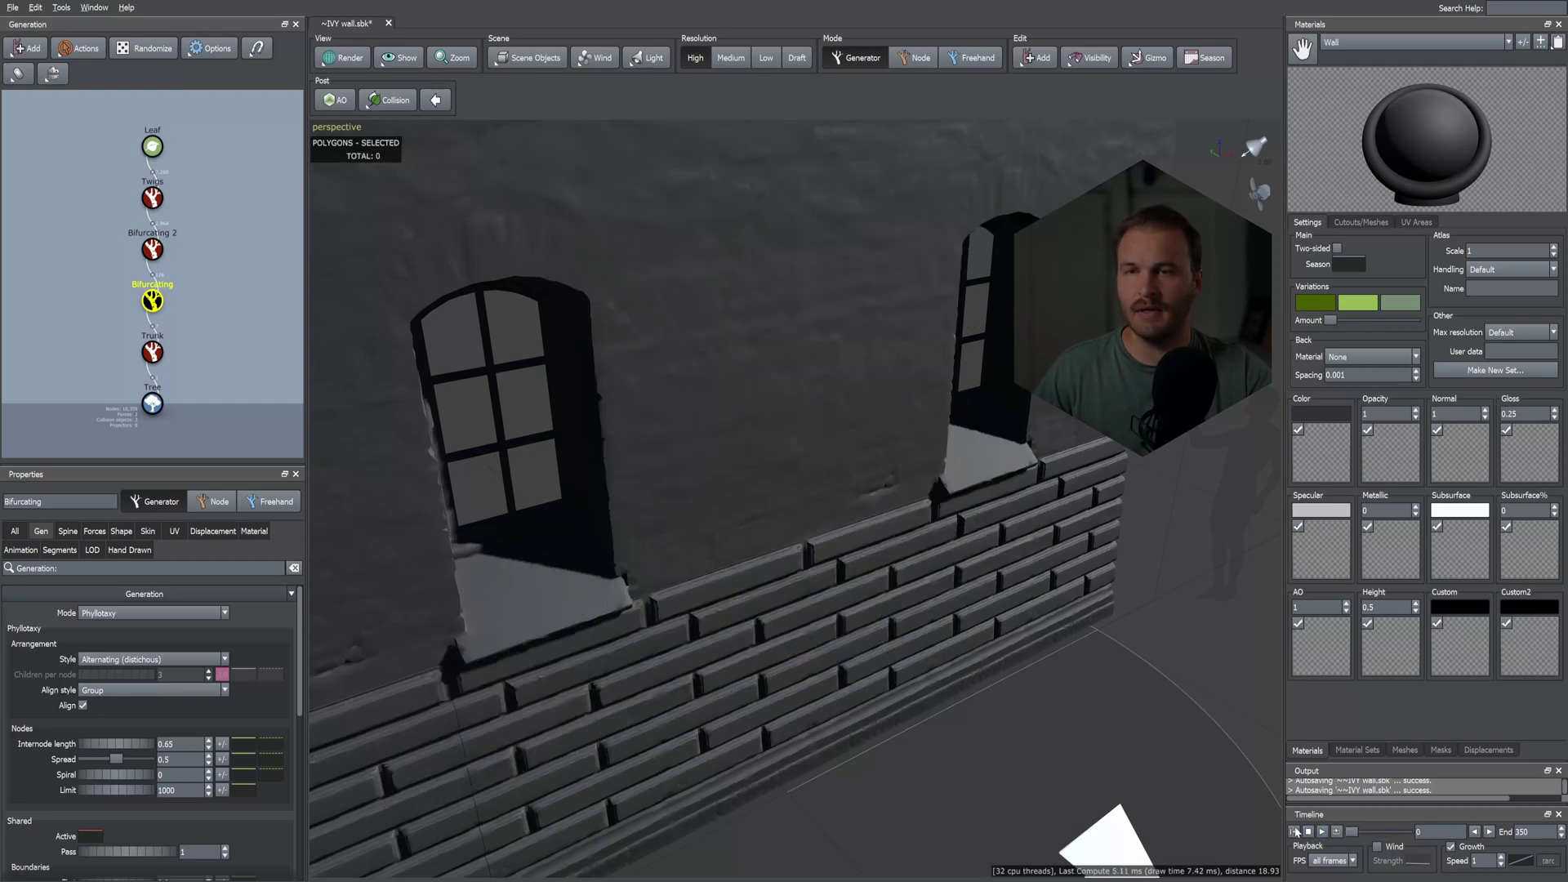
click(1451, 847)
mouse_move(813, 552)
mouse_down()
mouse_move(764, 531)
mouse_move(819, 551)
mouse_up()
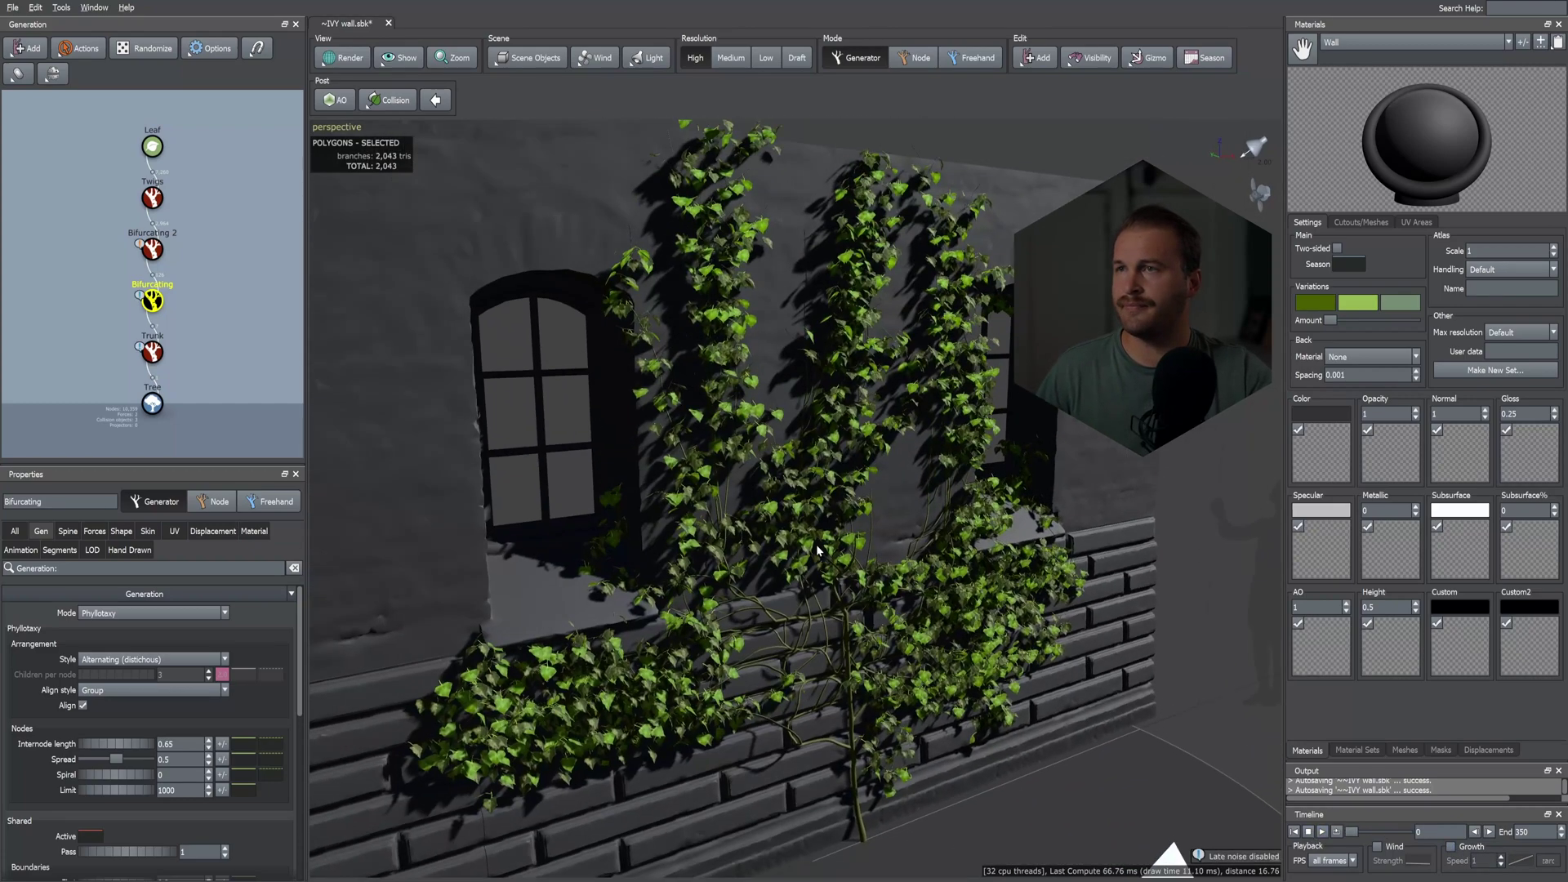
- Set the mesh force strength of the Bifurcating 2 generator to 1.2
click(151, 310)
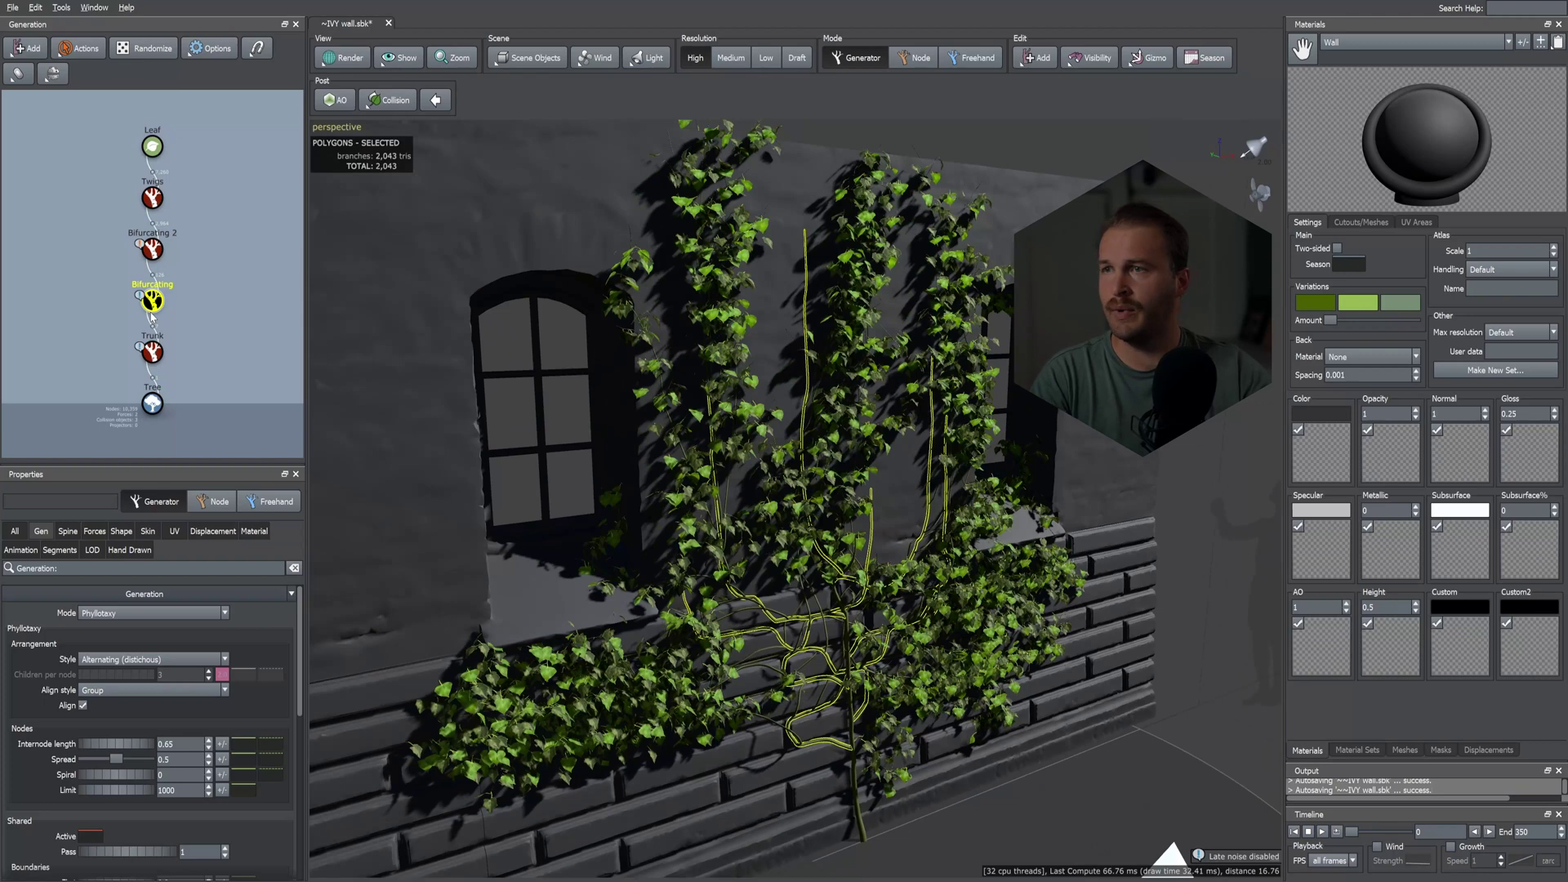
click(151, 249)
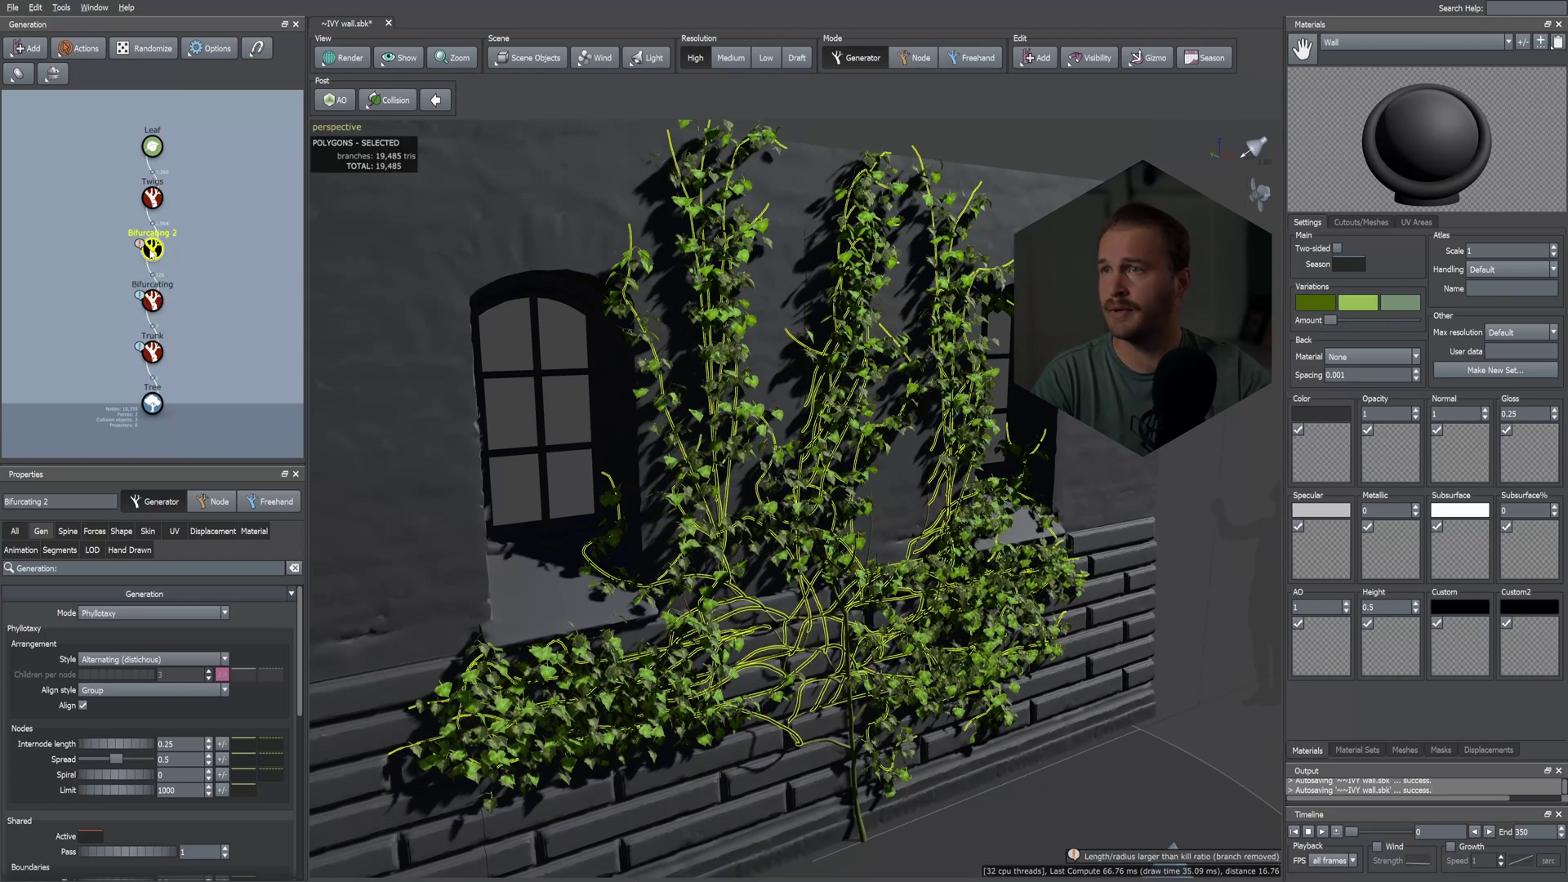
click(94, 531)
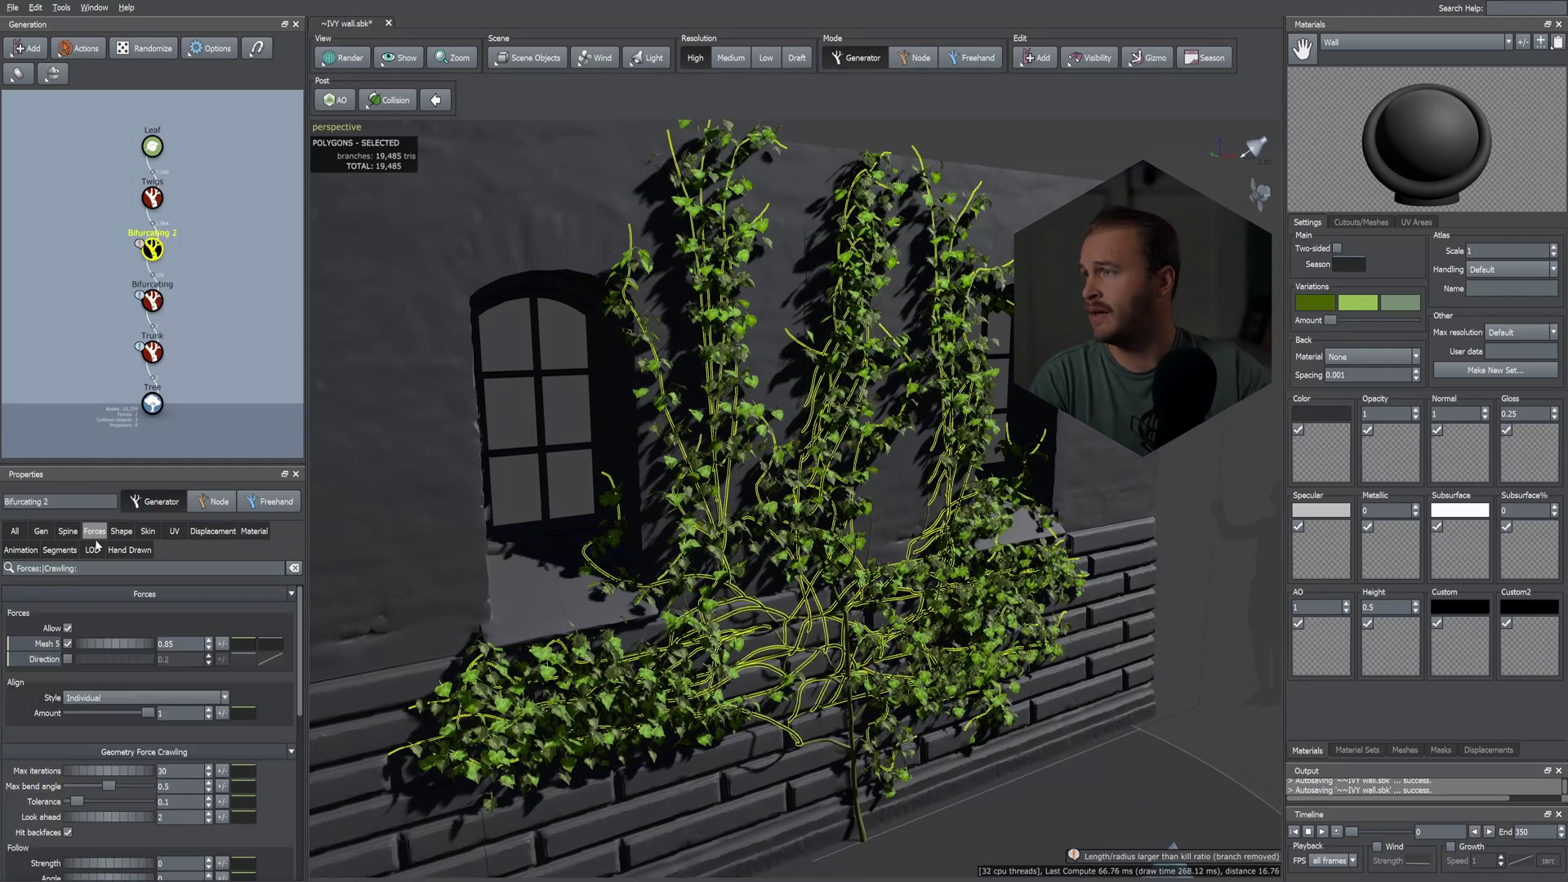
text(1)
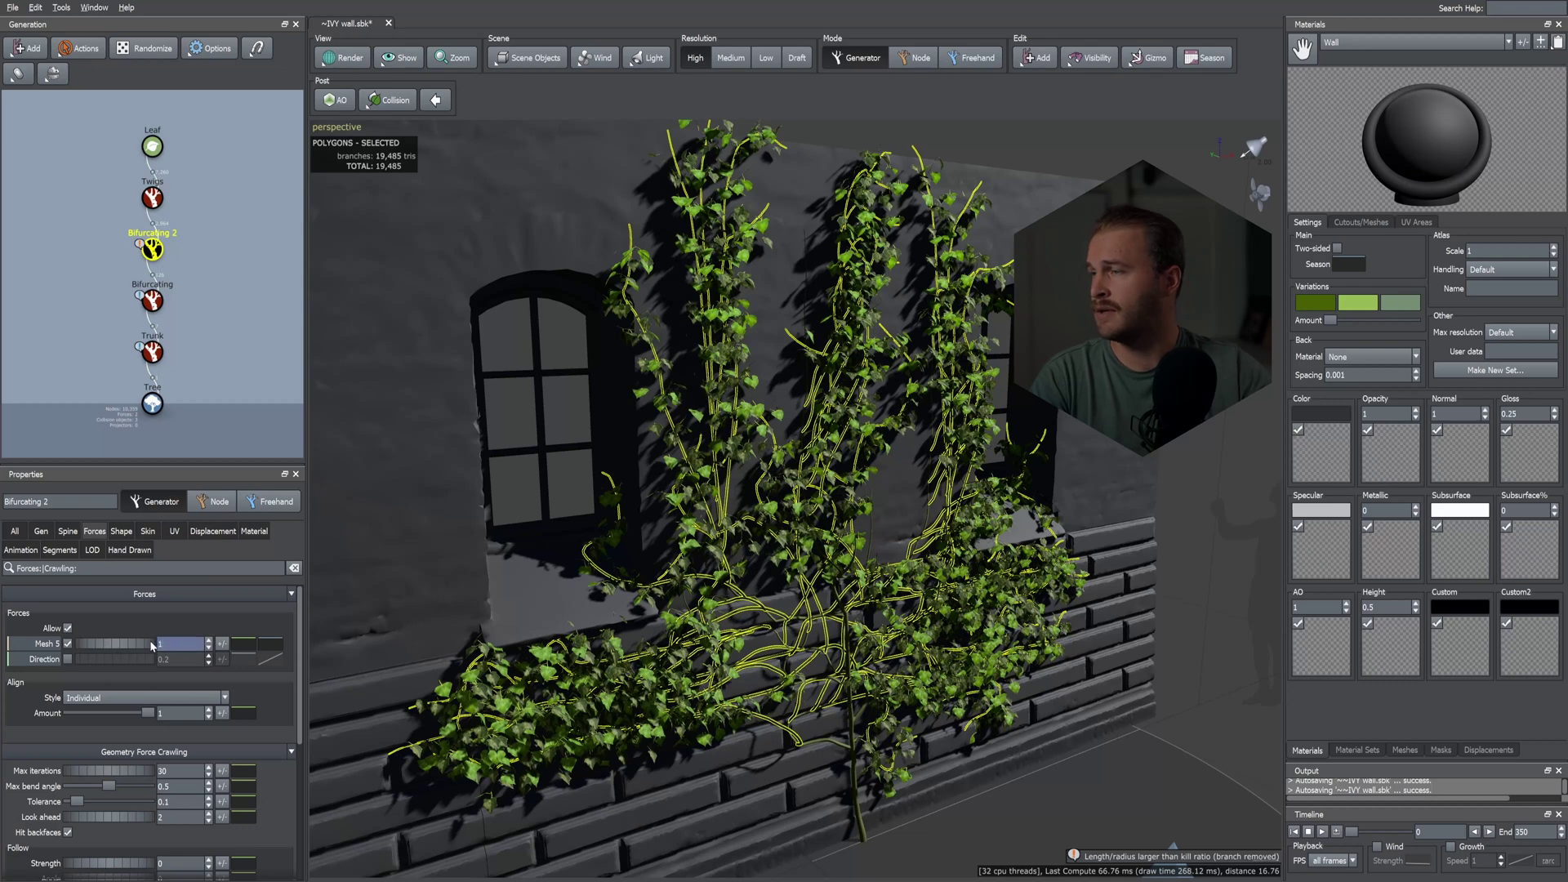
text(.2)
key(Return)
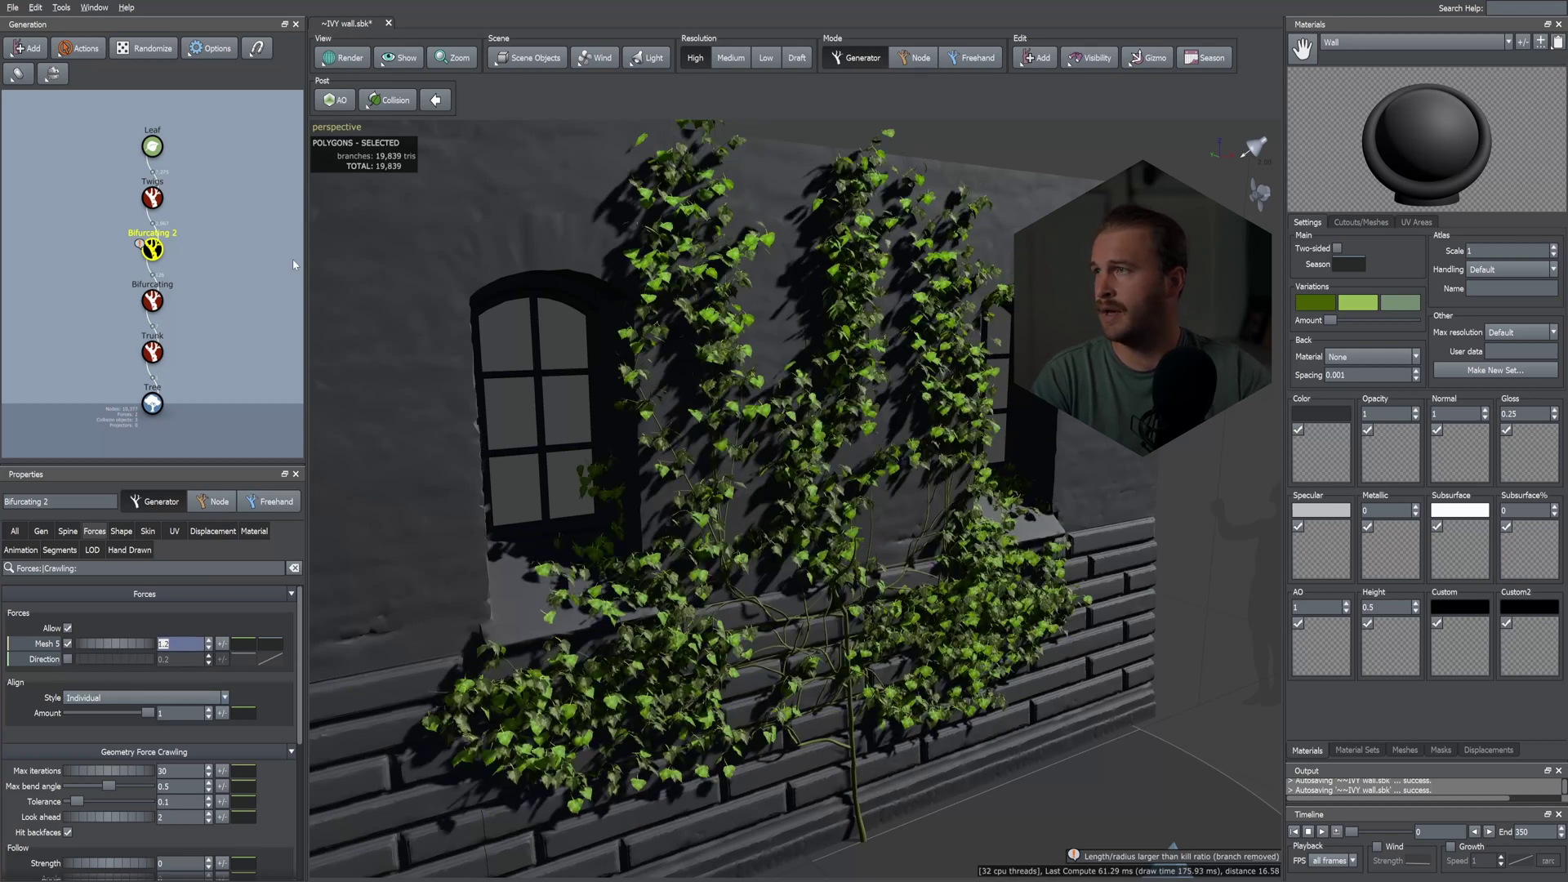
- Add a Planar force to the scene beside the wall
click(701, 448)
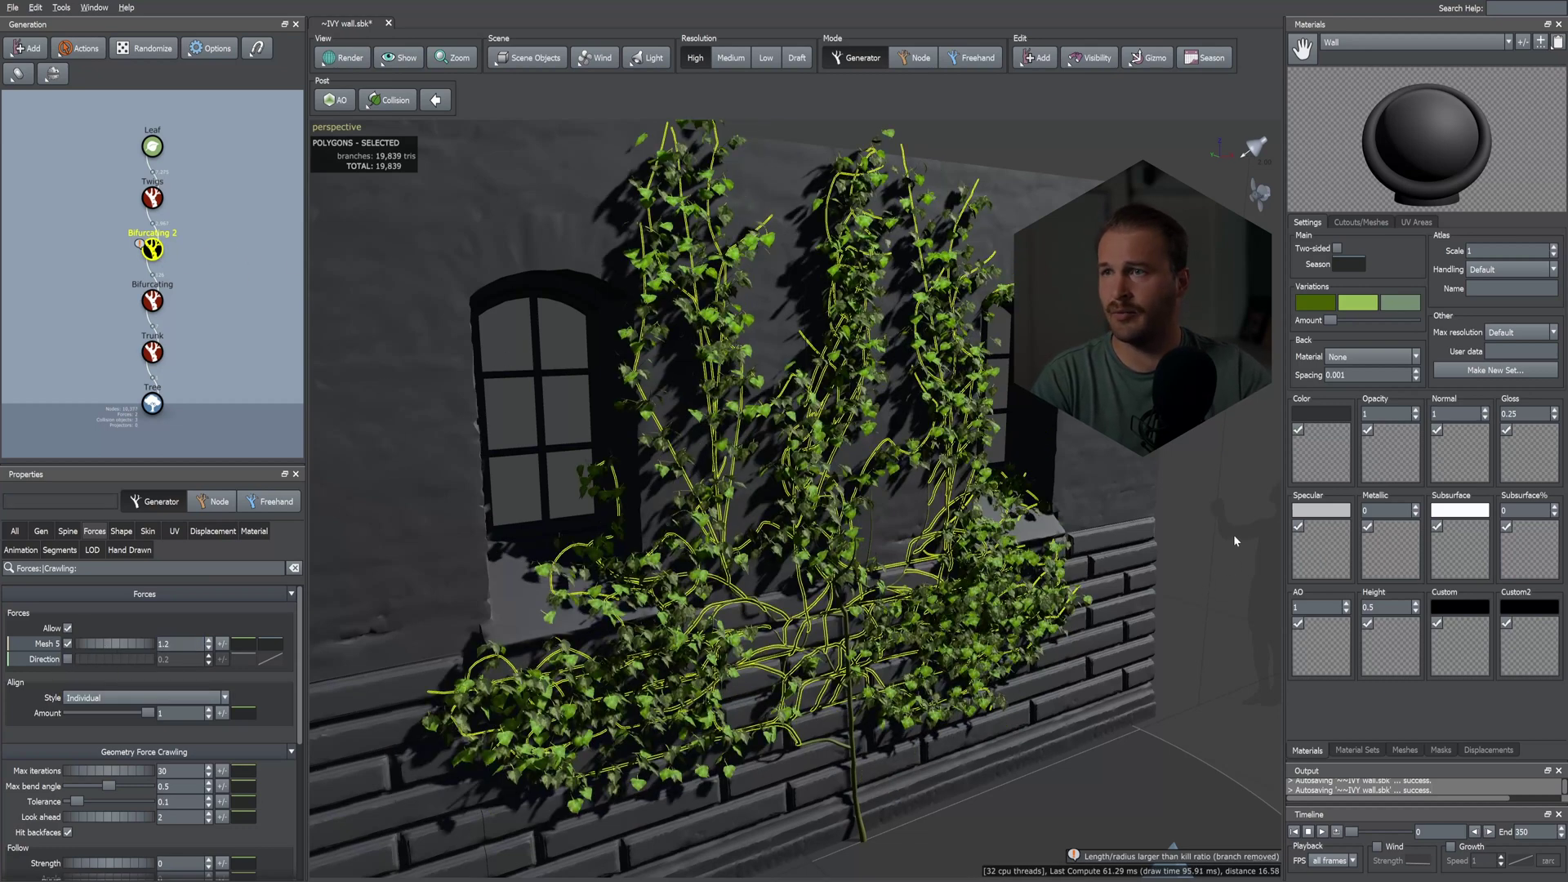
right_click(1209, 517)
mouse_move(1258, 551)
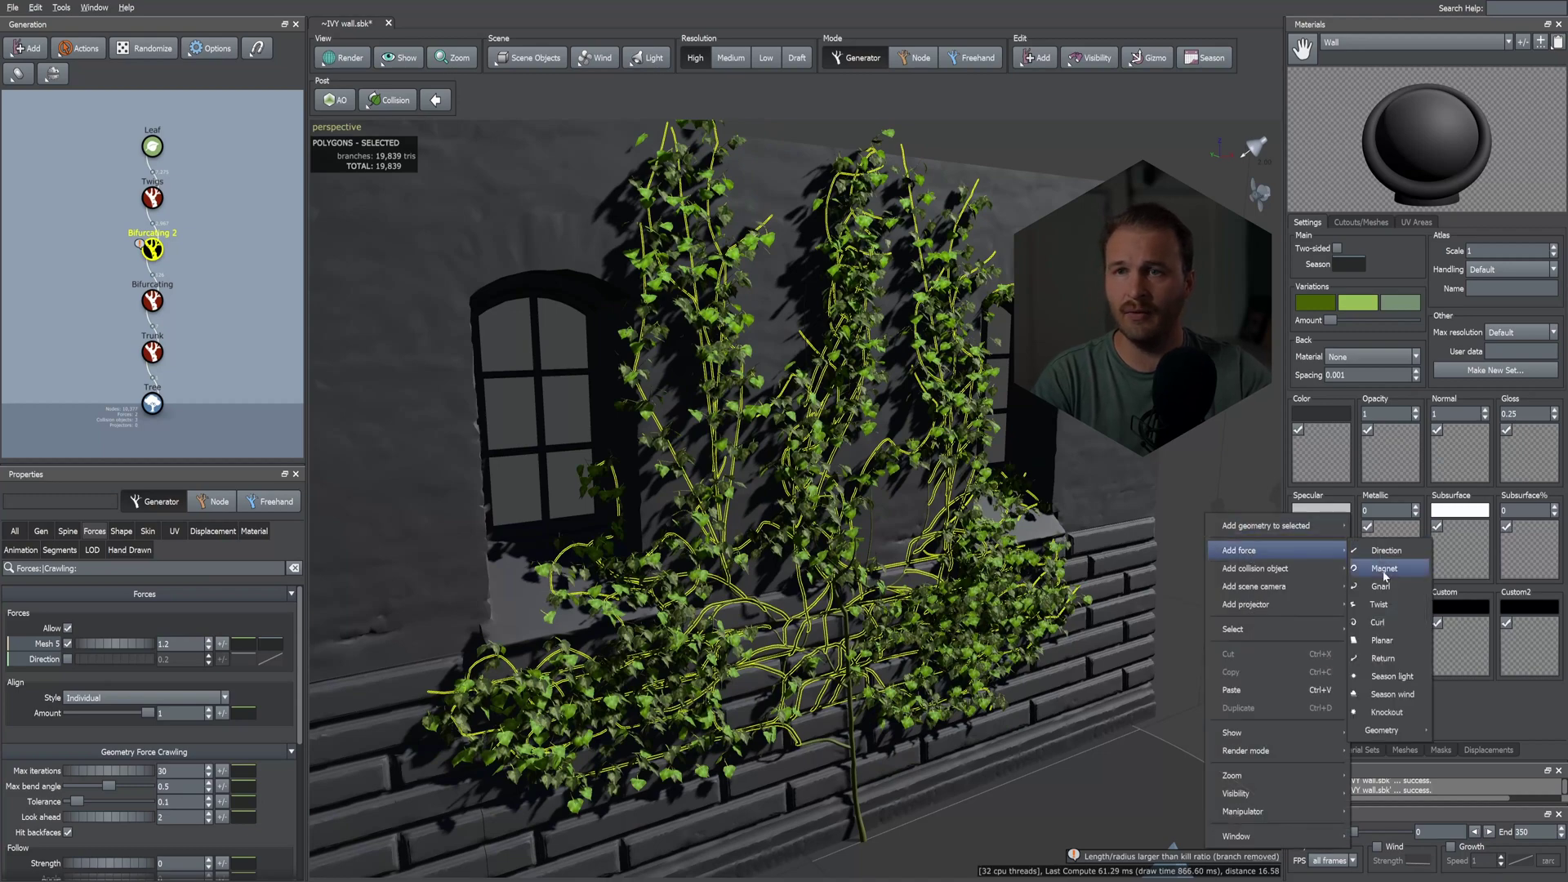
click(1382, 641)
scroll(915, 584, up, 3)
scroll(907, 583, down, 4)
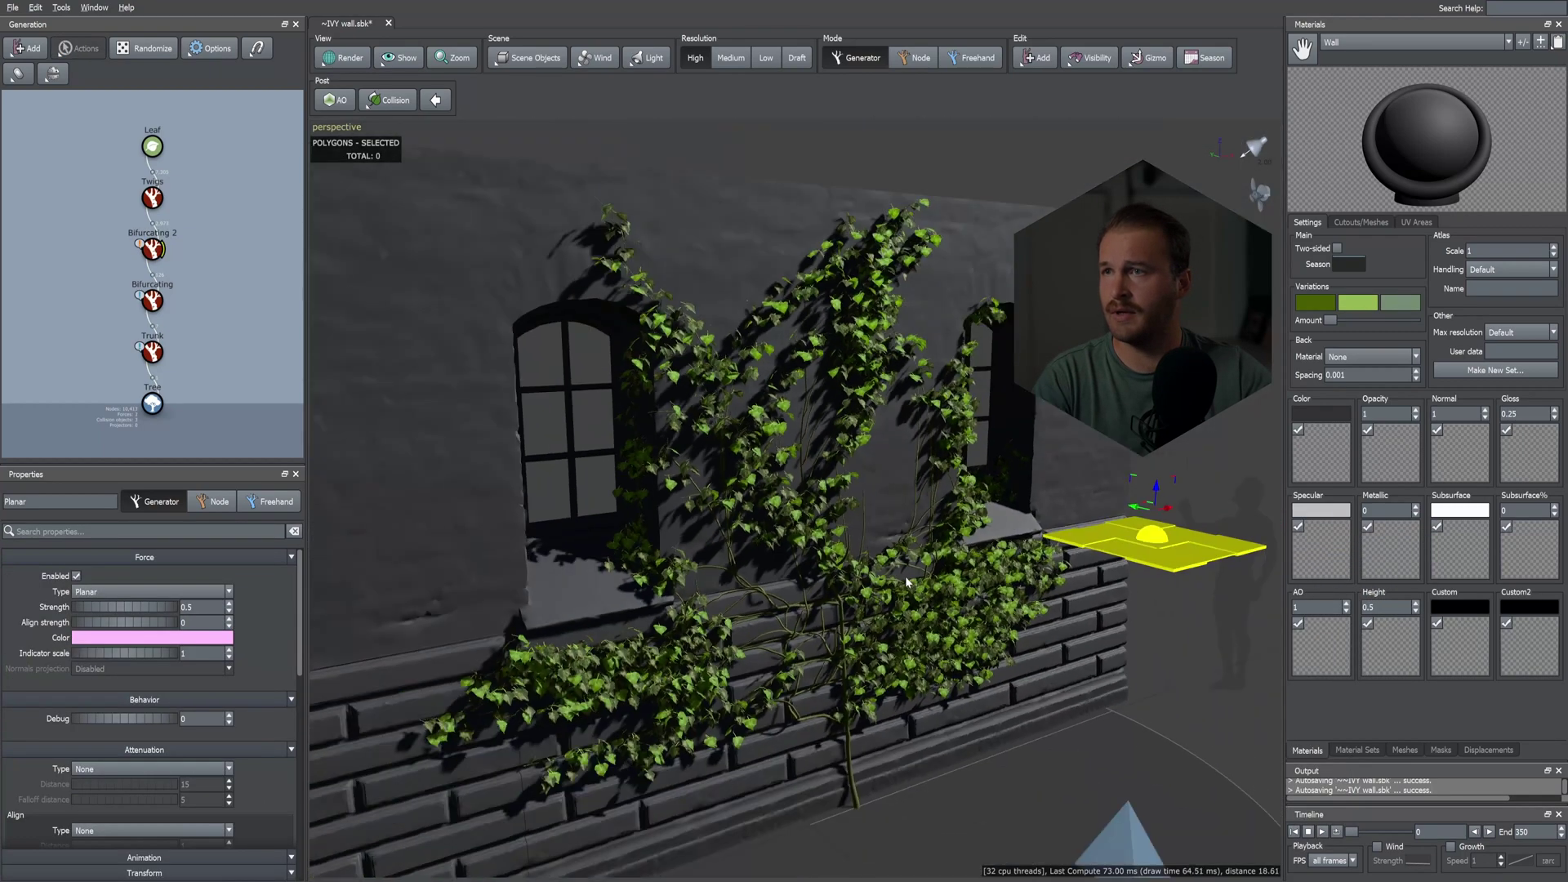
scroll(906, 582, down, 3)
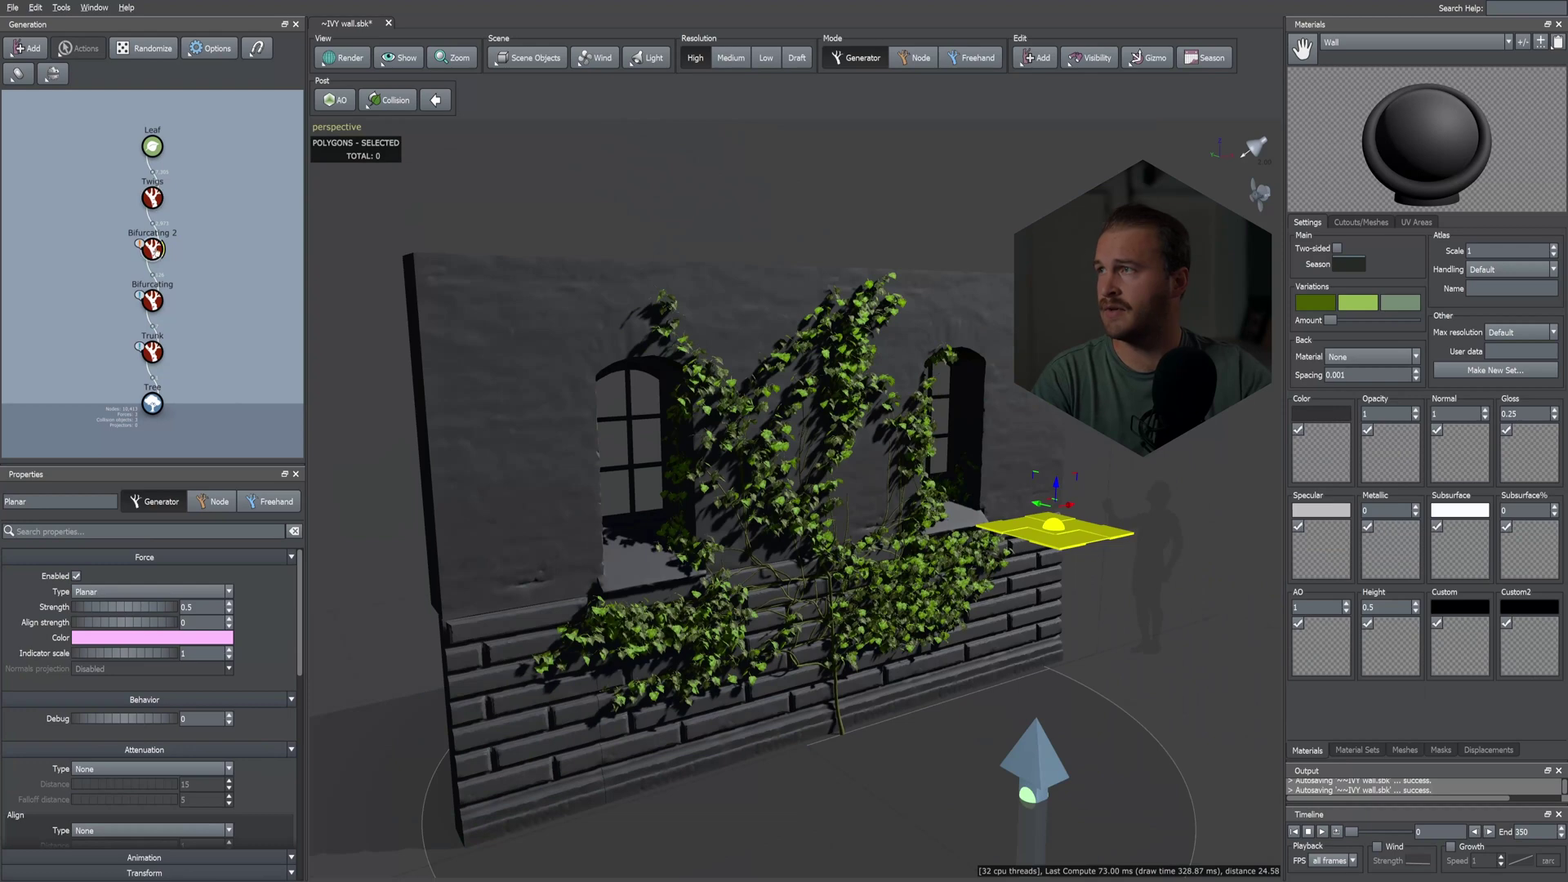
- Lower the end point of the parent curve for Bifurcating 2's Planar force to about 0.097
click(154, 250)
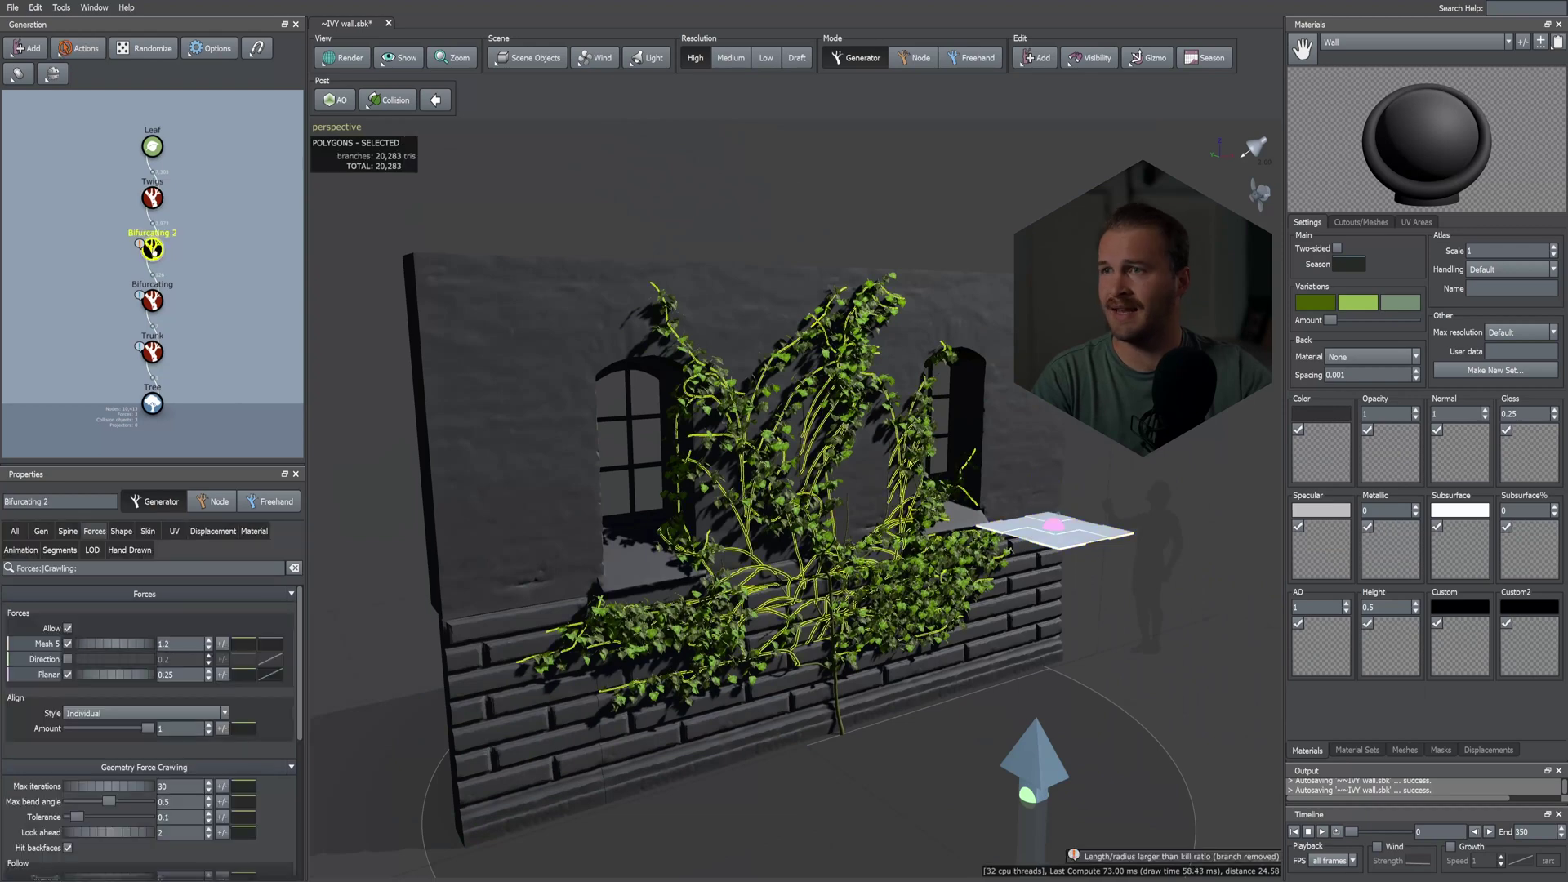
click(248, 672)
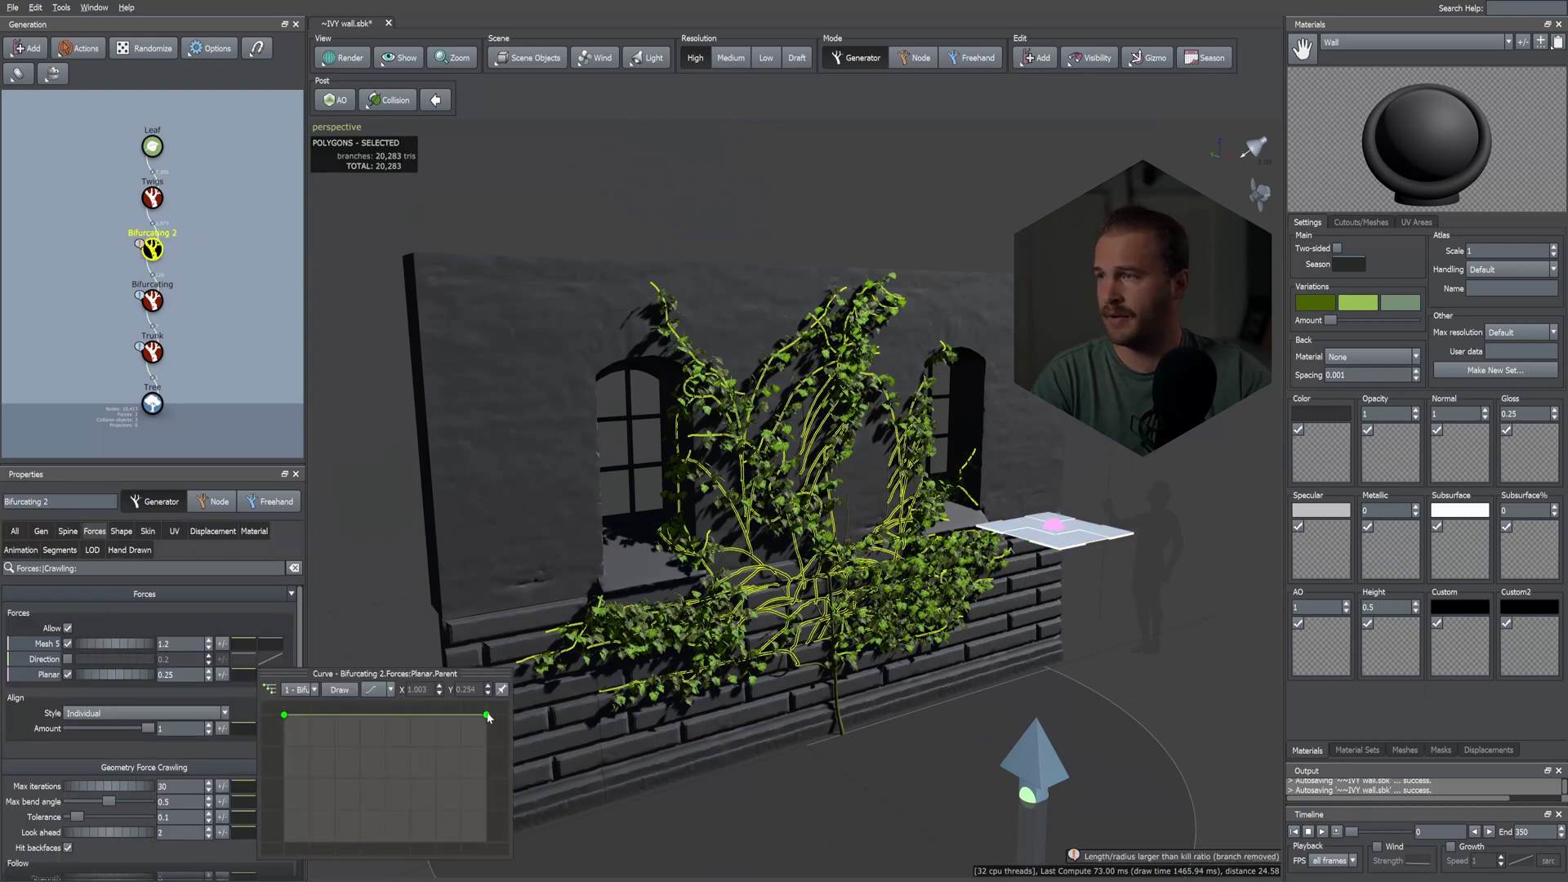
drag(488, 717, 498, 796)
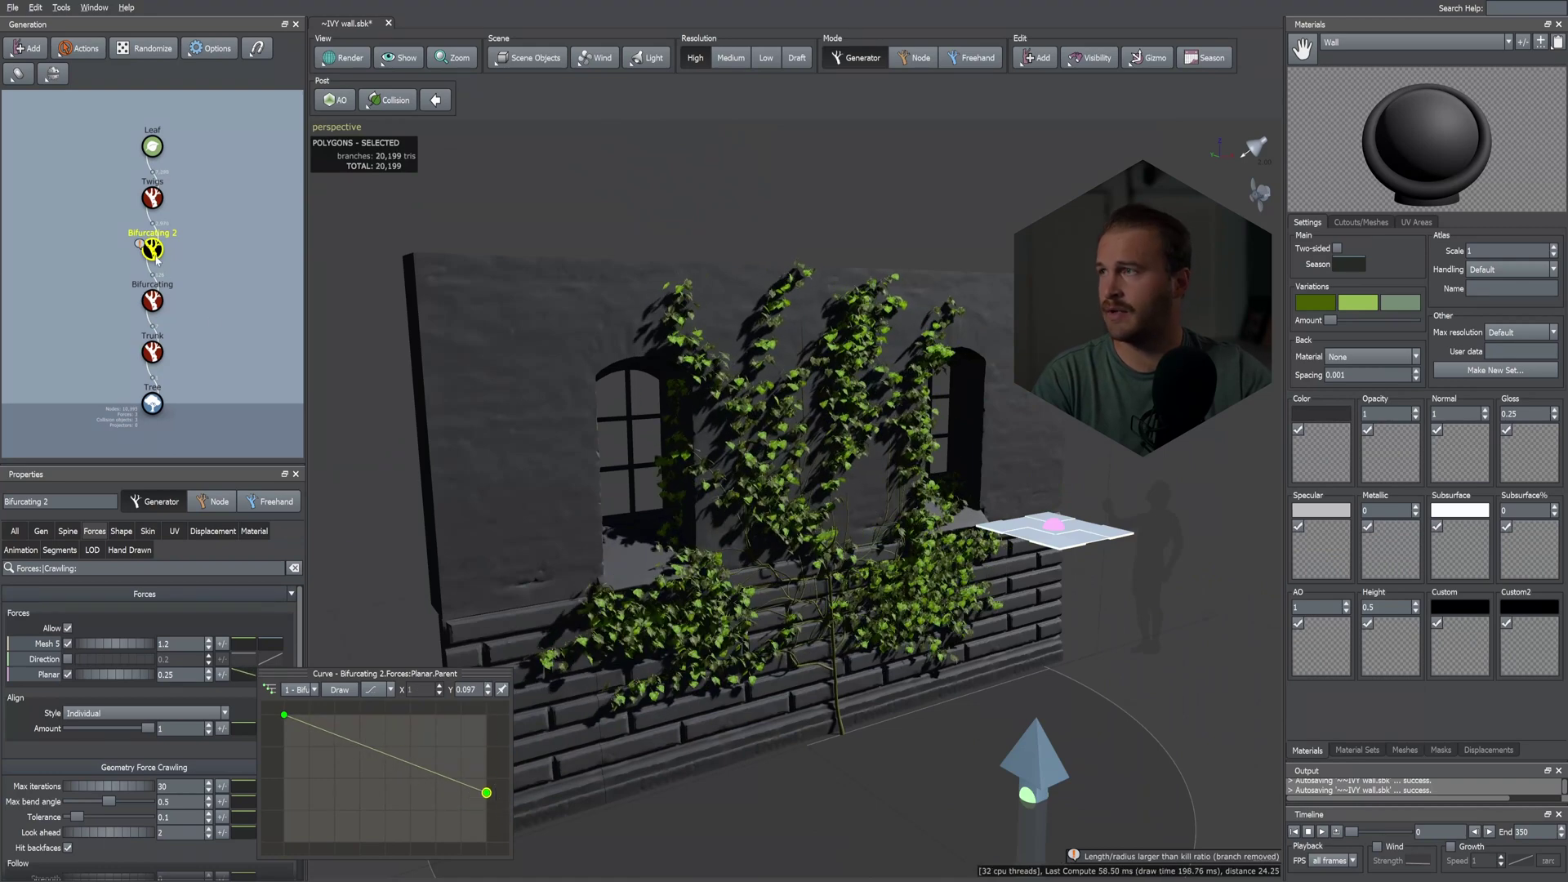
- Raise the spine path amount of the Bifurcating 2 generator to 10.75
click(68, 532)
drag(299, 631, 311, 764)
drag(99, 663, 261, 644)
click(159, 198)
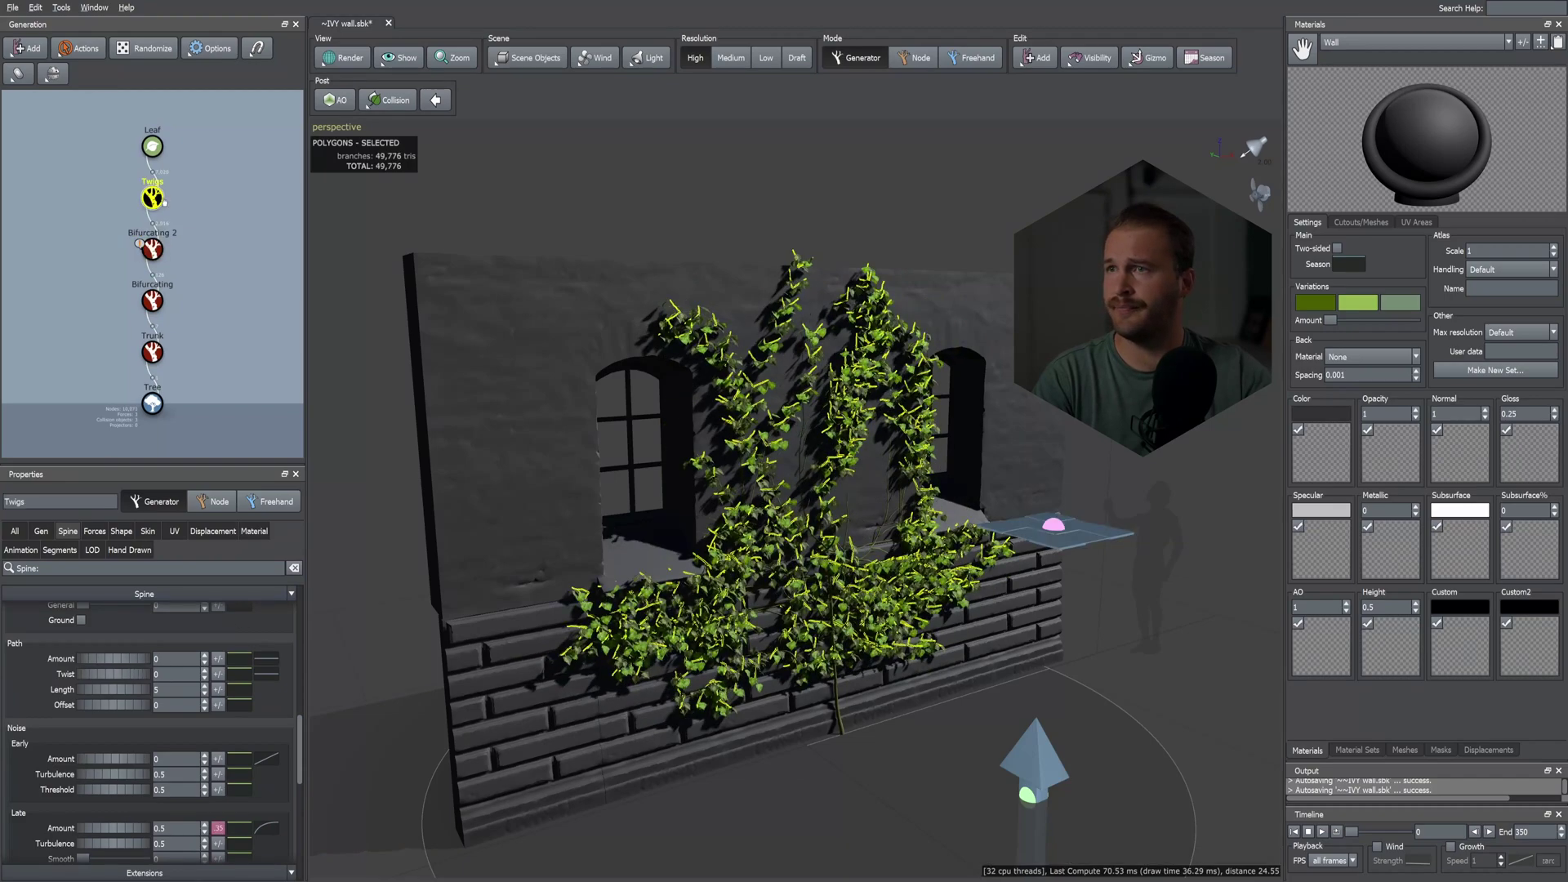
scroll(571, 392, up, 3)
- Try the Bifurcation generation mode on Bifurcating 2 with threshold 0.18 and spacing 0.13
click(152, 248)
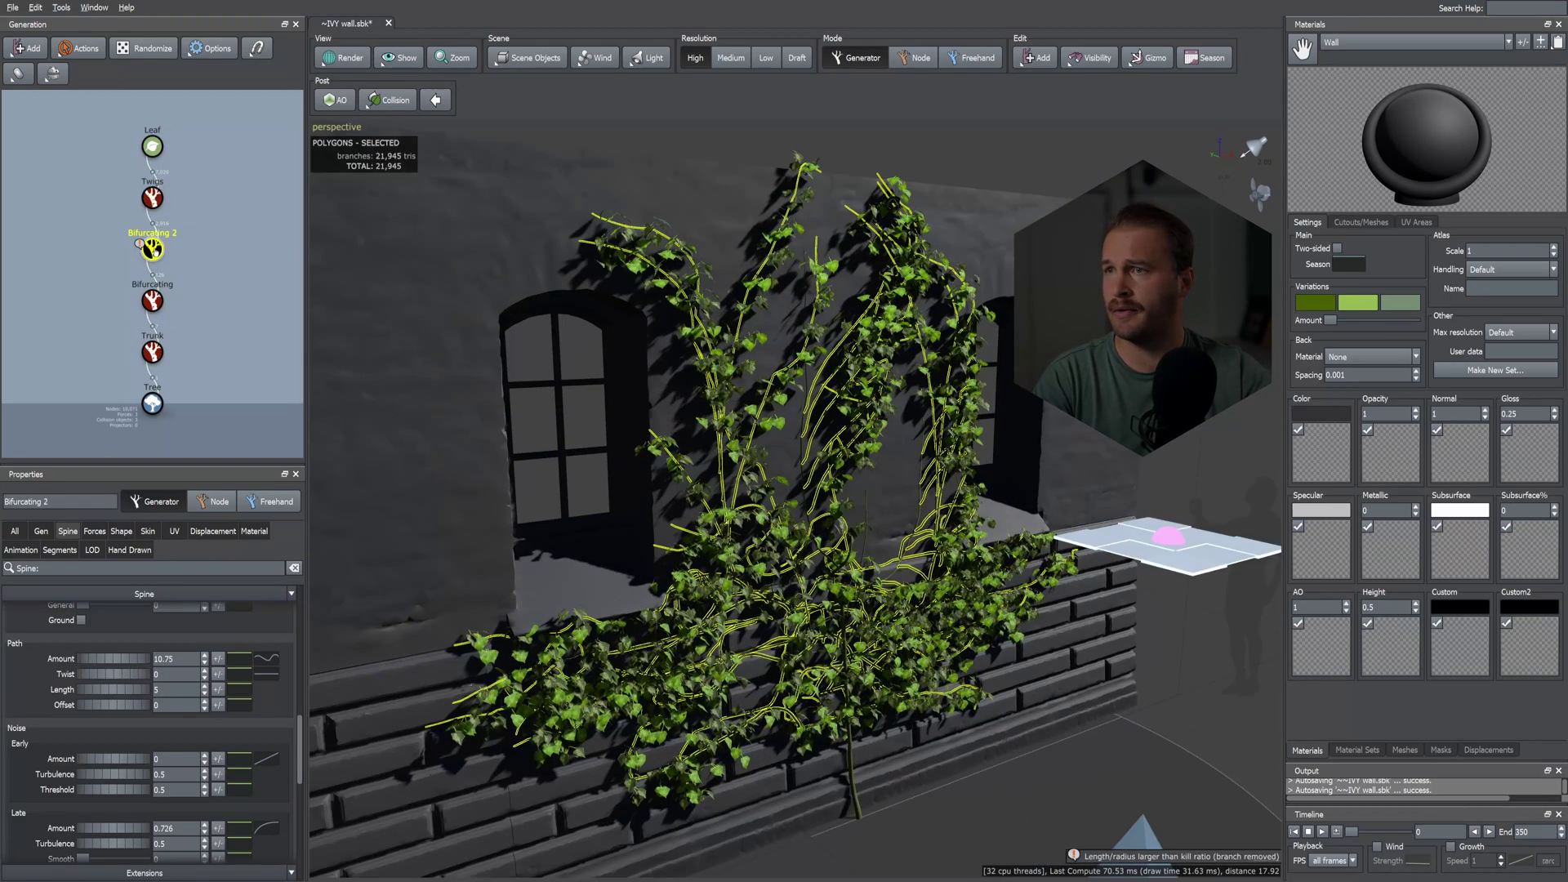
click(41, 531)
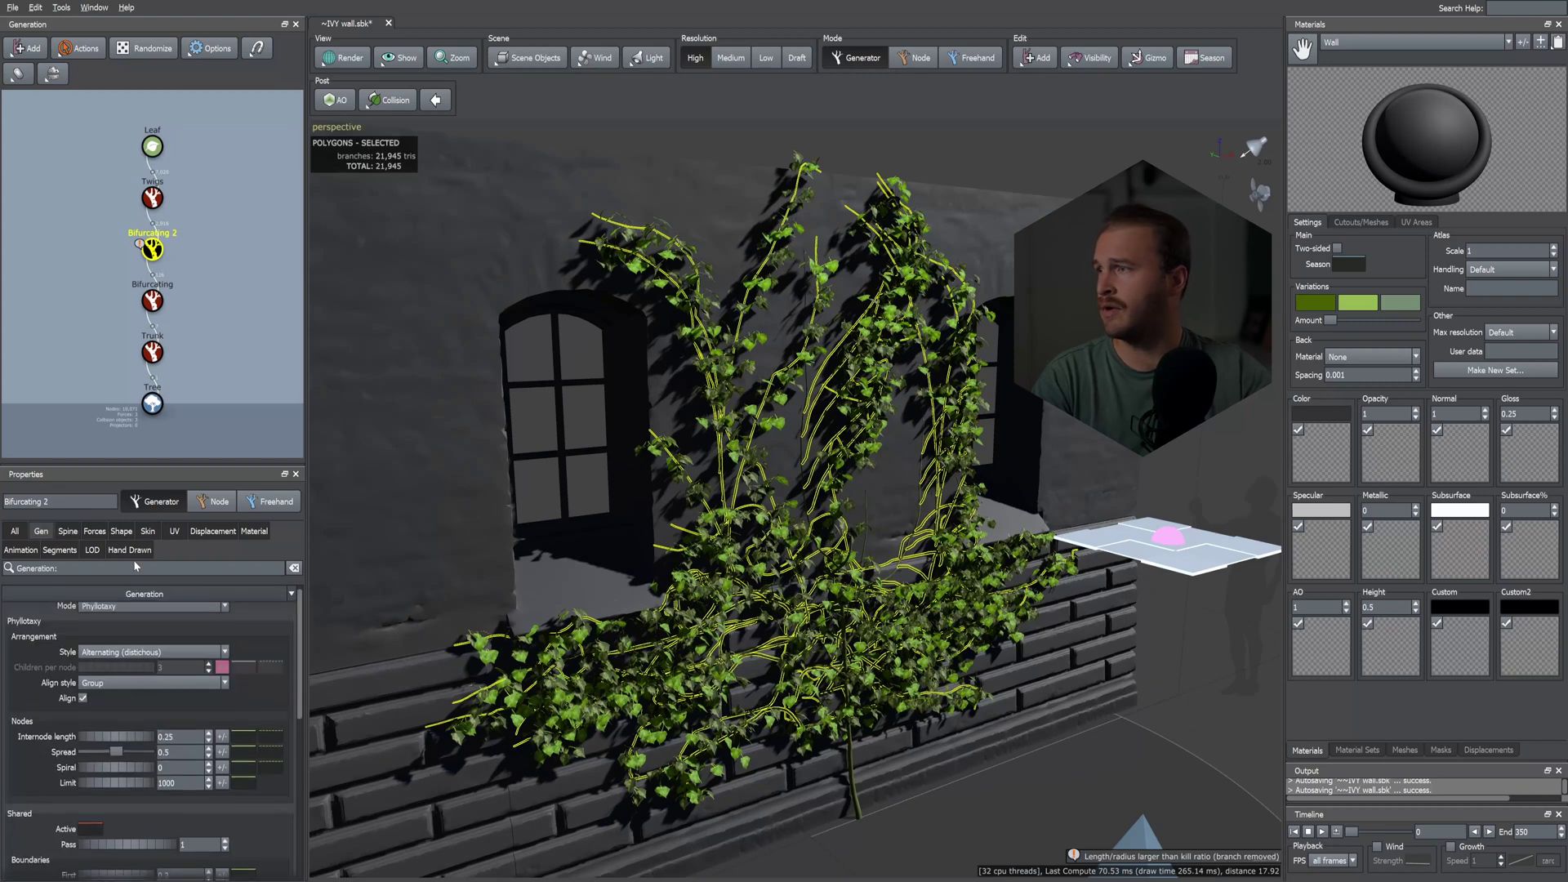
click(141, 614)
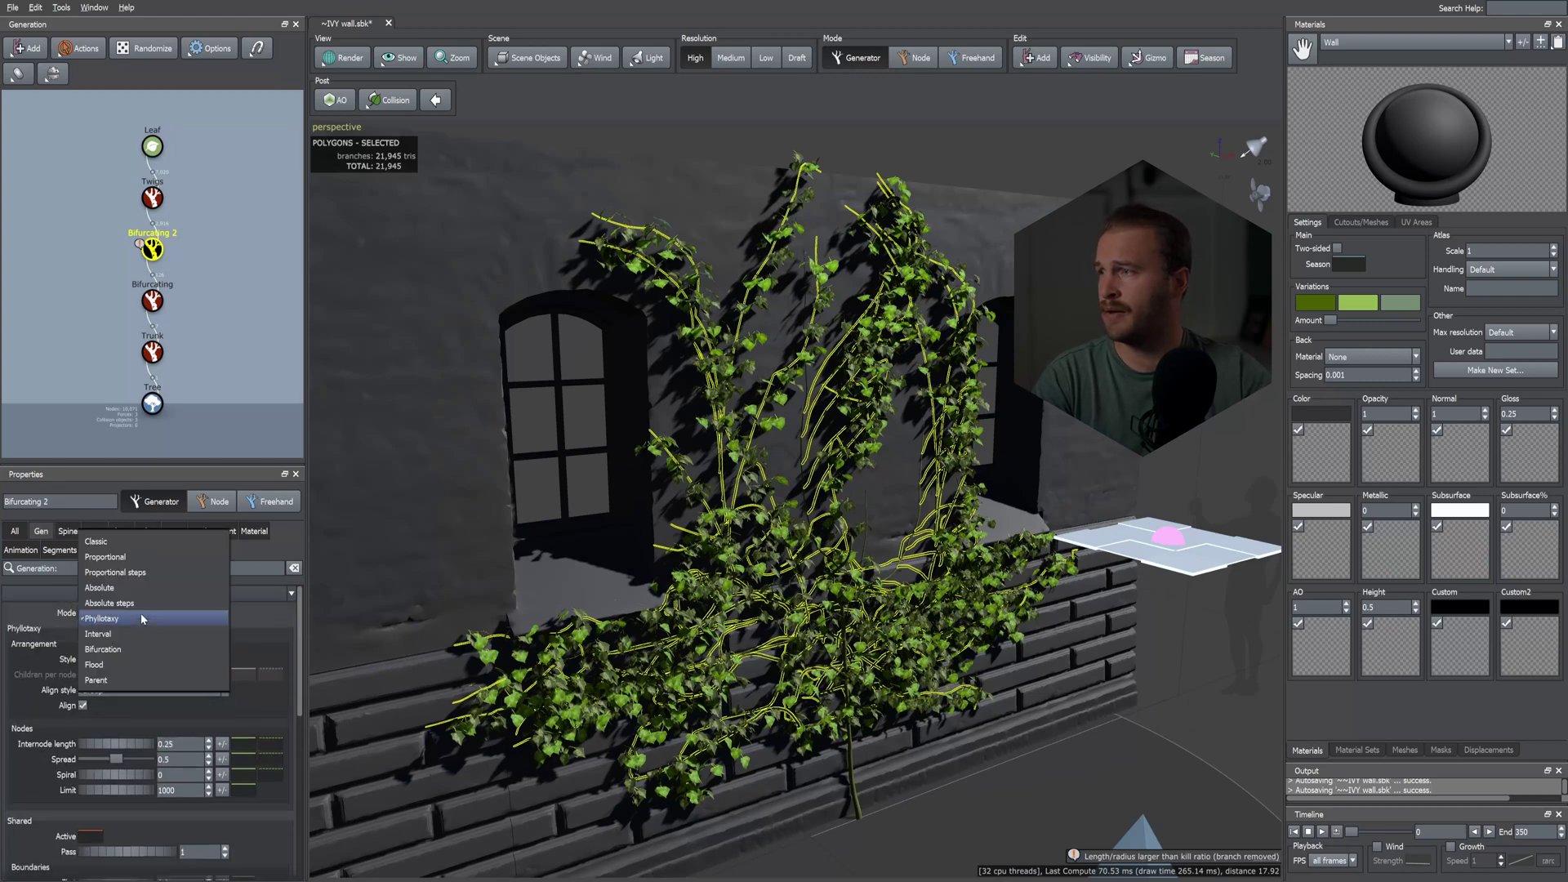
click(116, 655)
drag(854, 600, 702, 604)
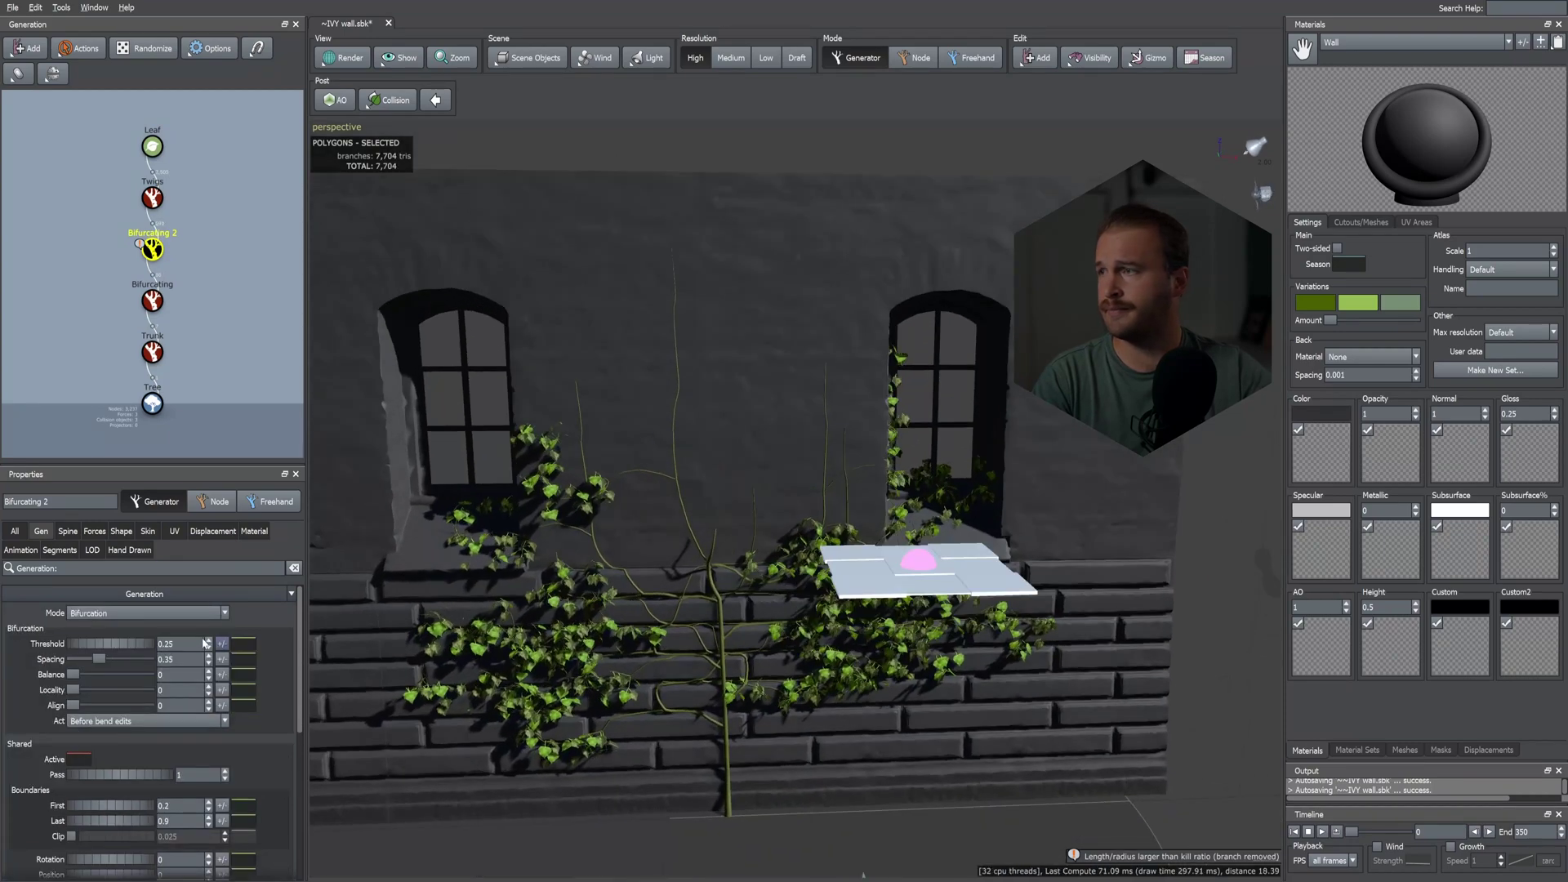
drag(95, 651, 124, 650)
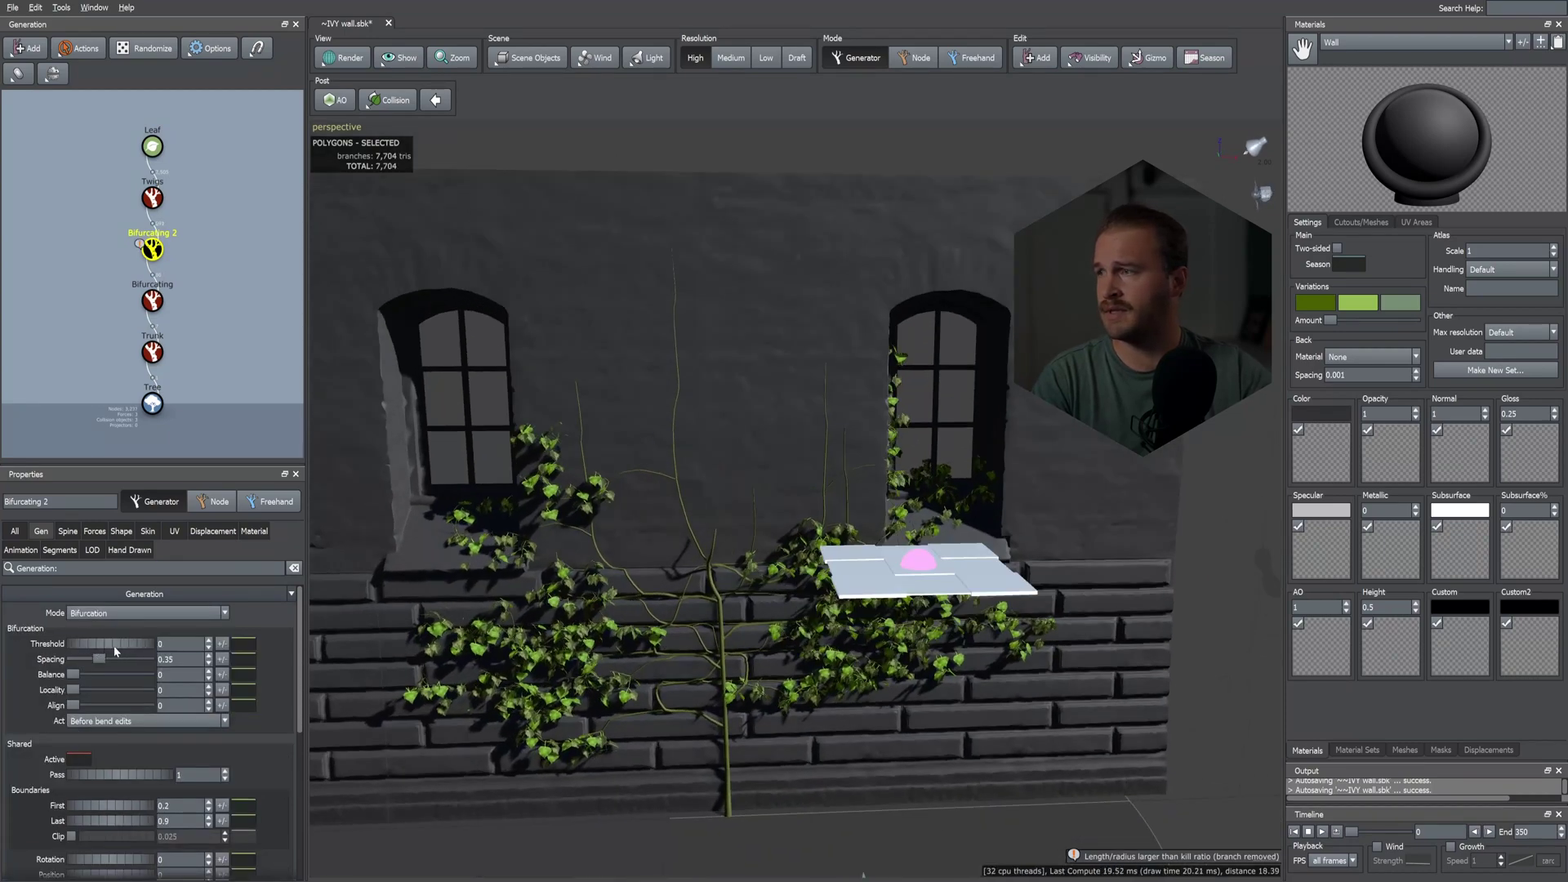
drag(133, 659, 87, 663)
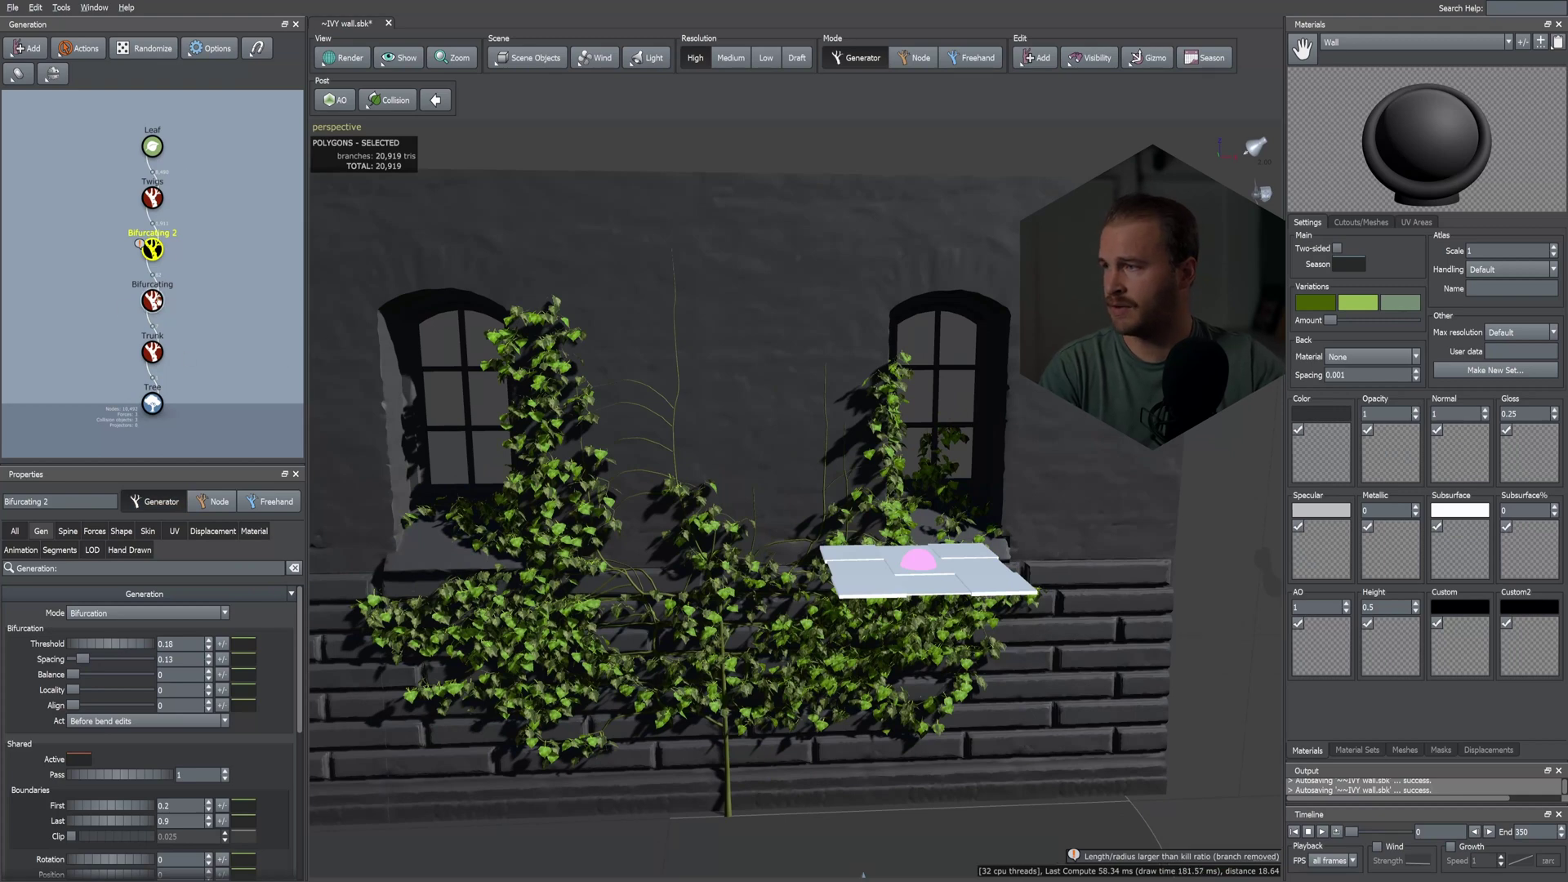
- Set the First boundary of the Twigs generator to 0.02
click(151, 198)
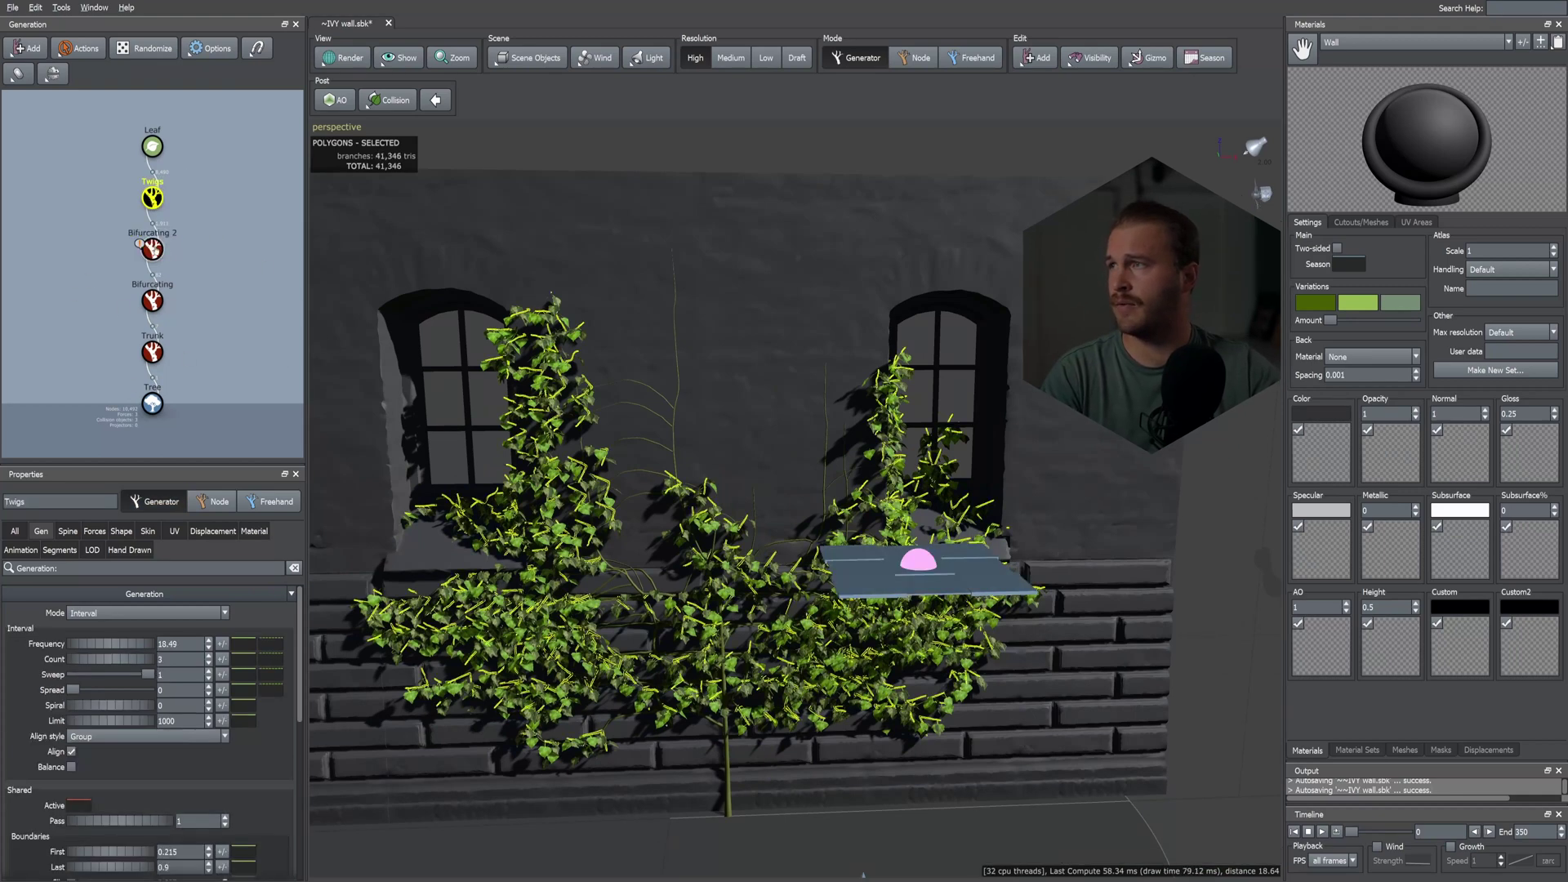
click(141, 244)
click(151, 198)
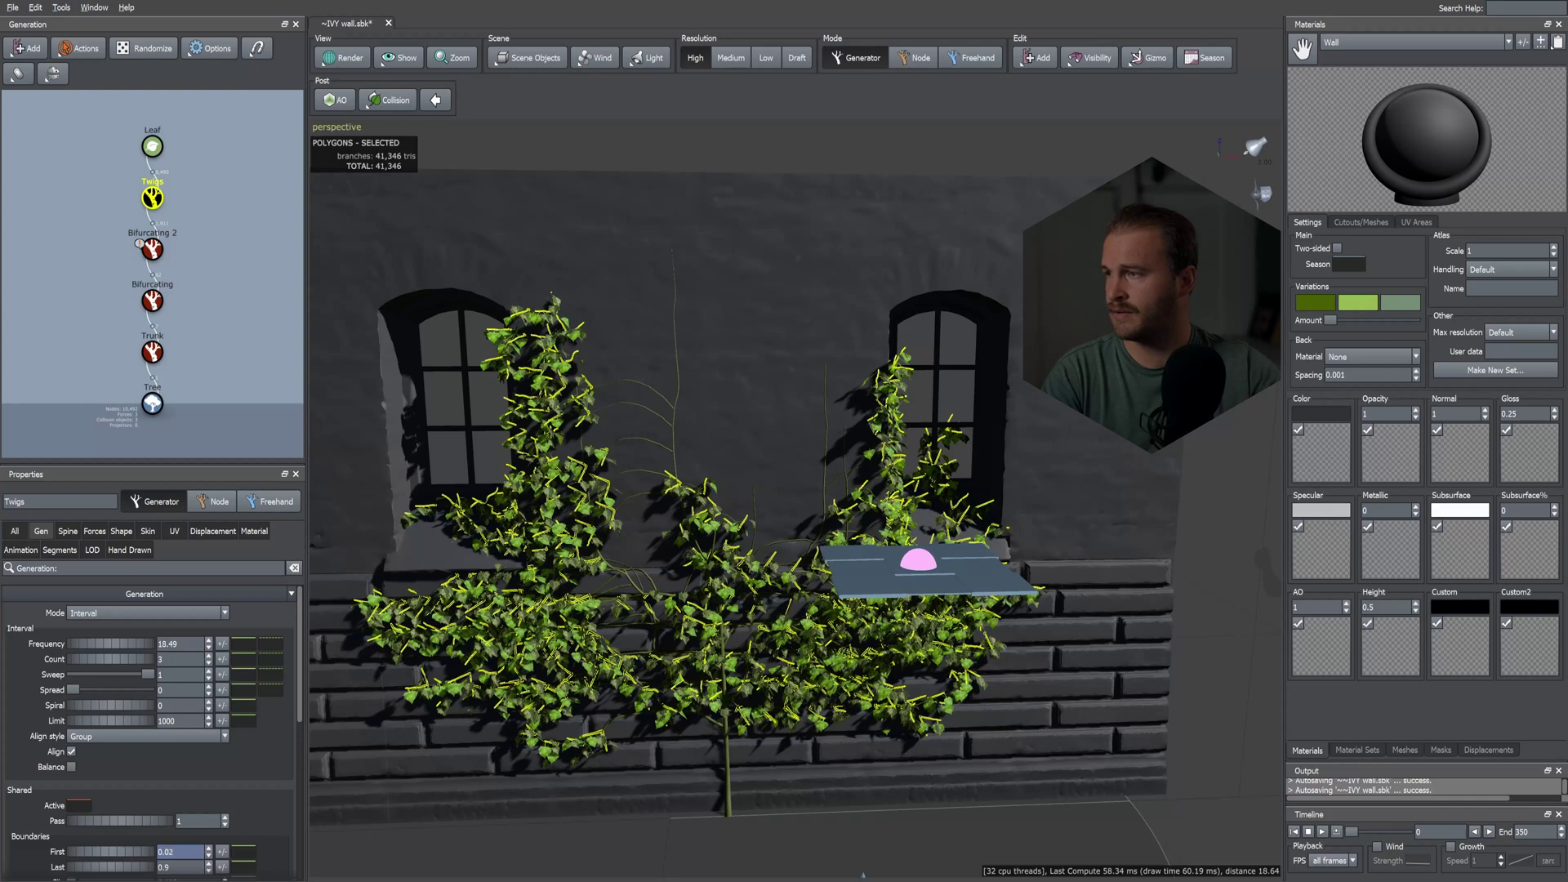
key(Return)
drag(727, 621, 646, 658)
- Switch the generation mode of the Bifurcating 2 generator back to Phyllotaxy
click(153, 249)
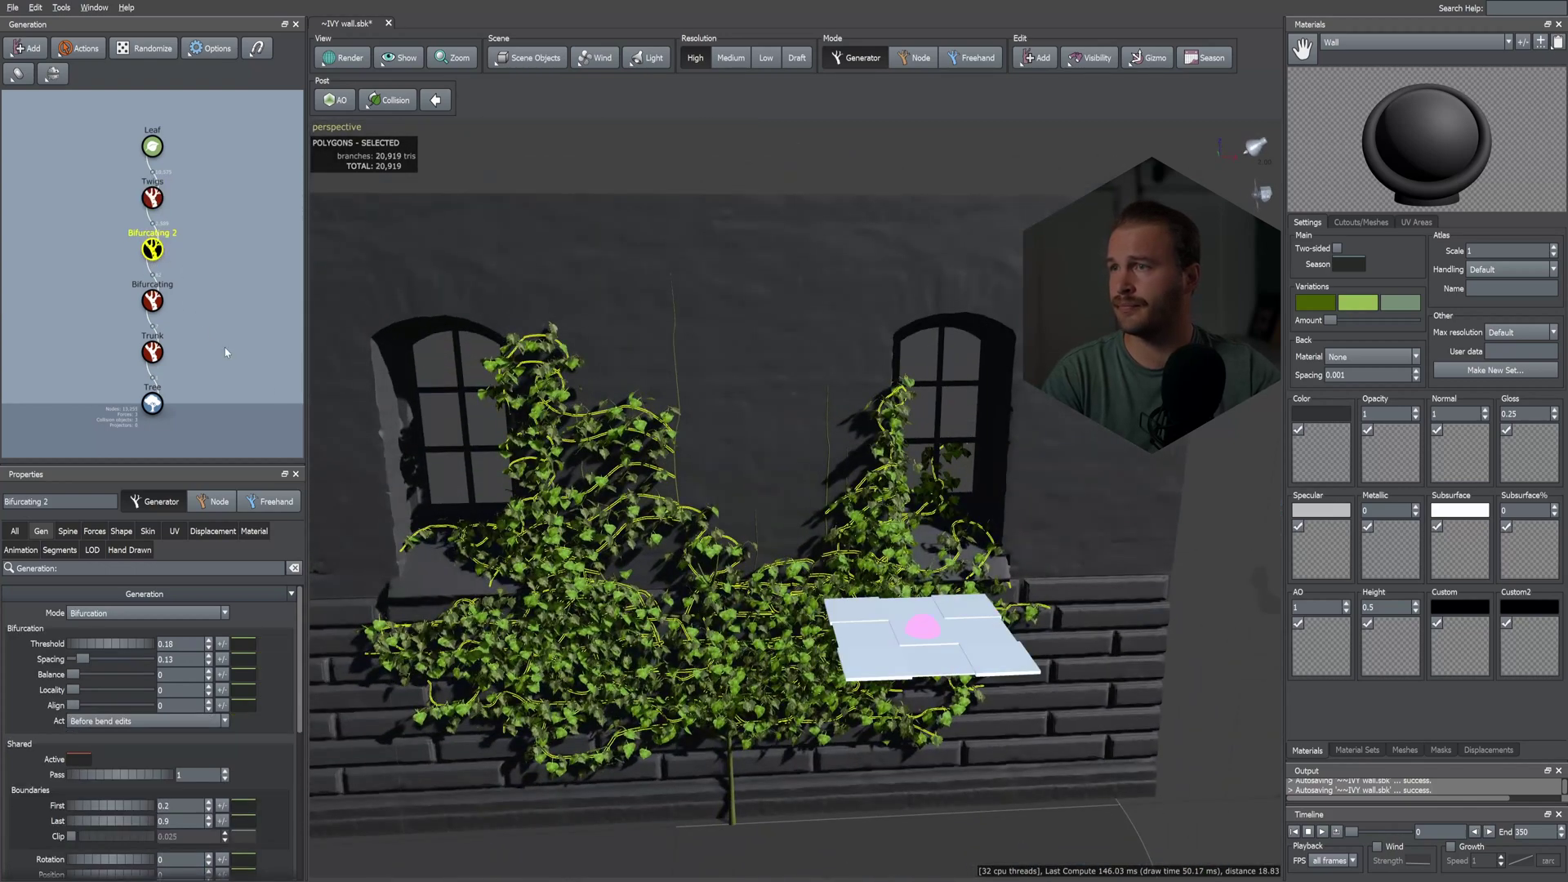
click(152, 404)
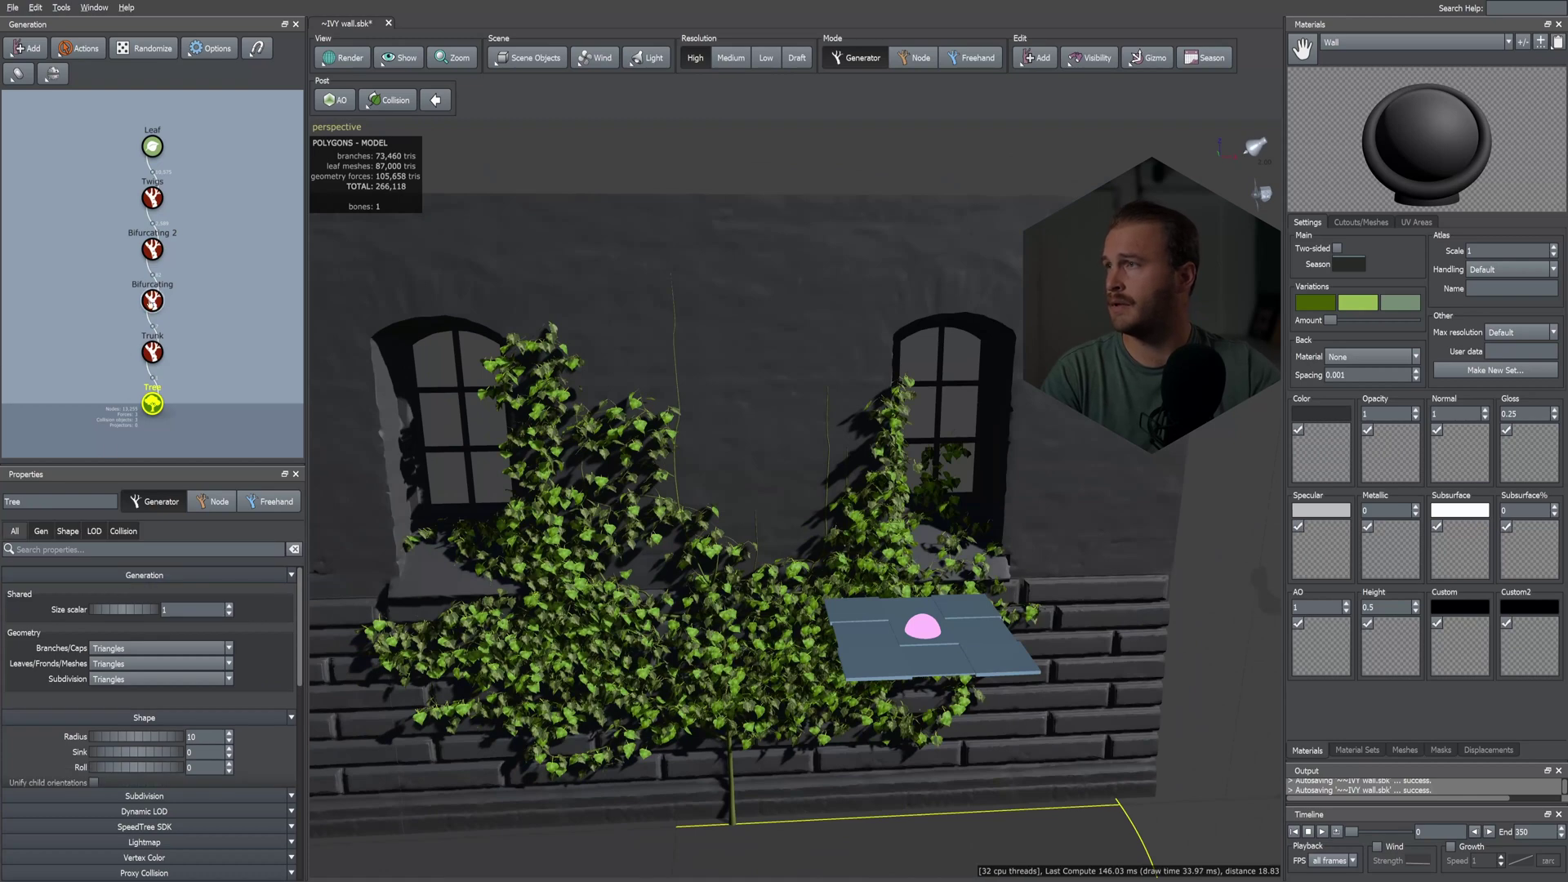
click(152, 302)
click(153, 249)
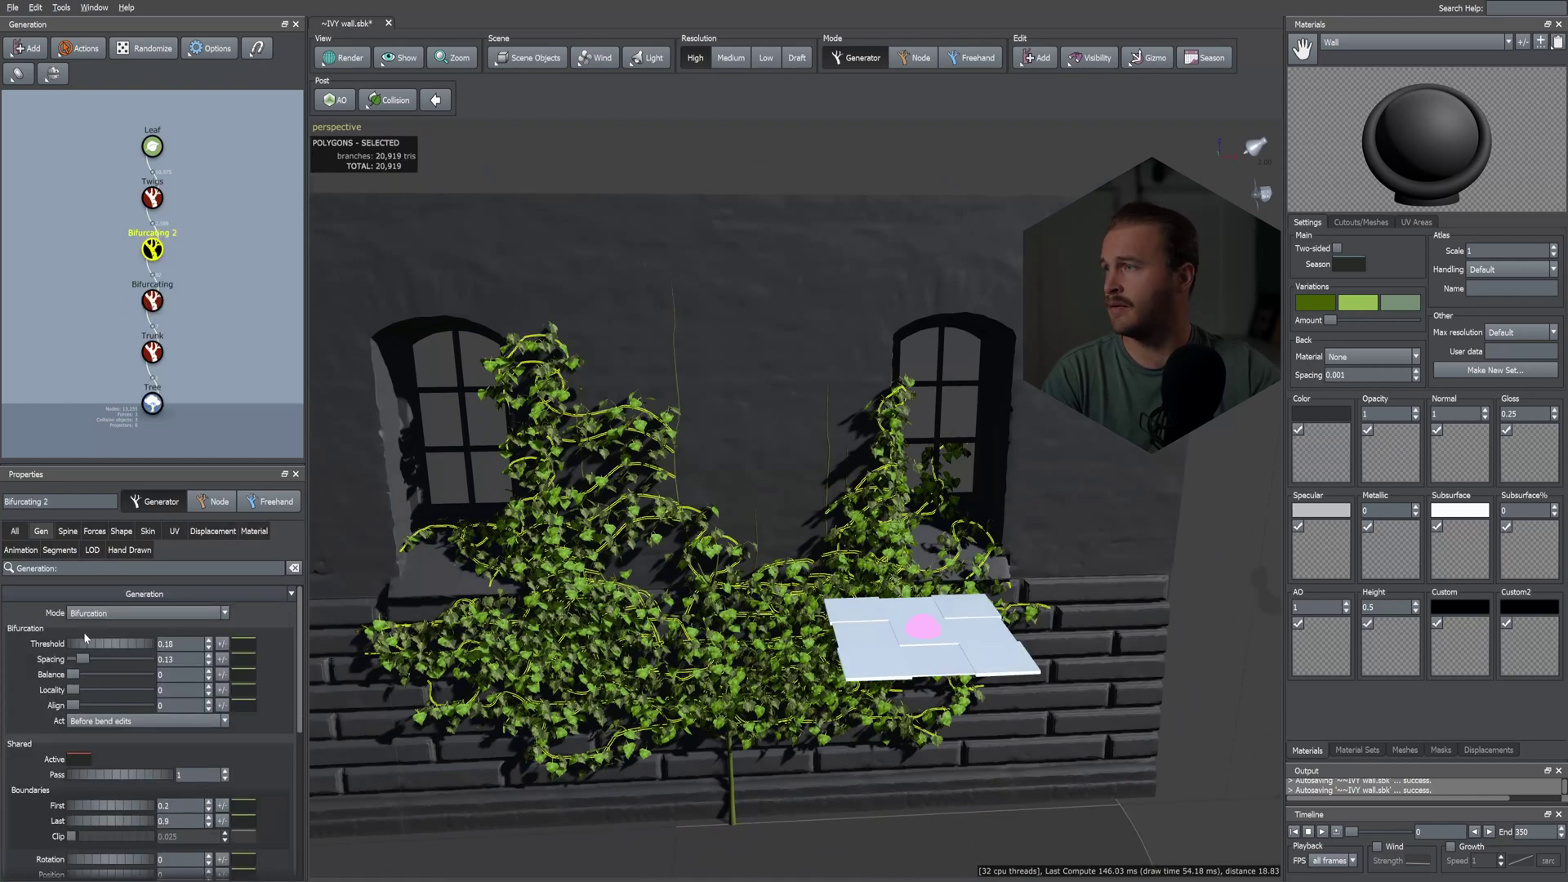
click(102, 613)
click(100, 589)
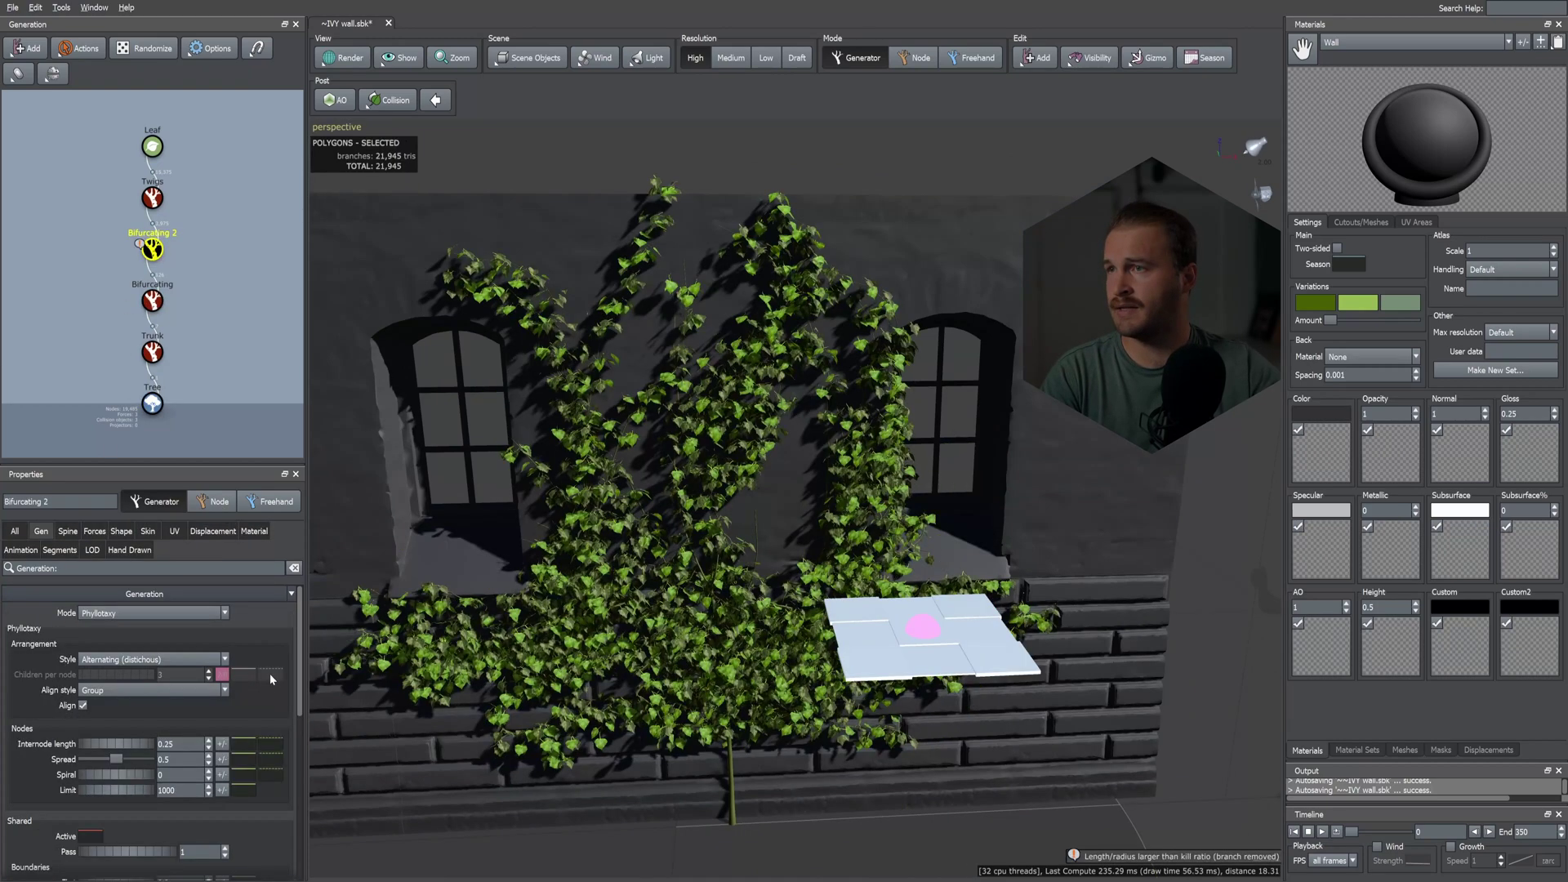
mouse_move(804, 522)
mouse_down()
mouse_move(878, 484)
mouse_move(775, 489)
mouse_move(799, 512)
mouse_up()
scroll(787, 509, up, 4)
scroll(786, 509, down, 6)
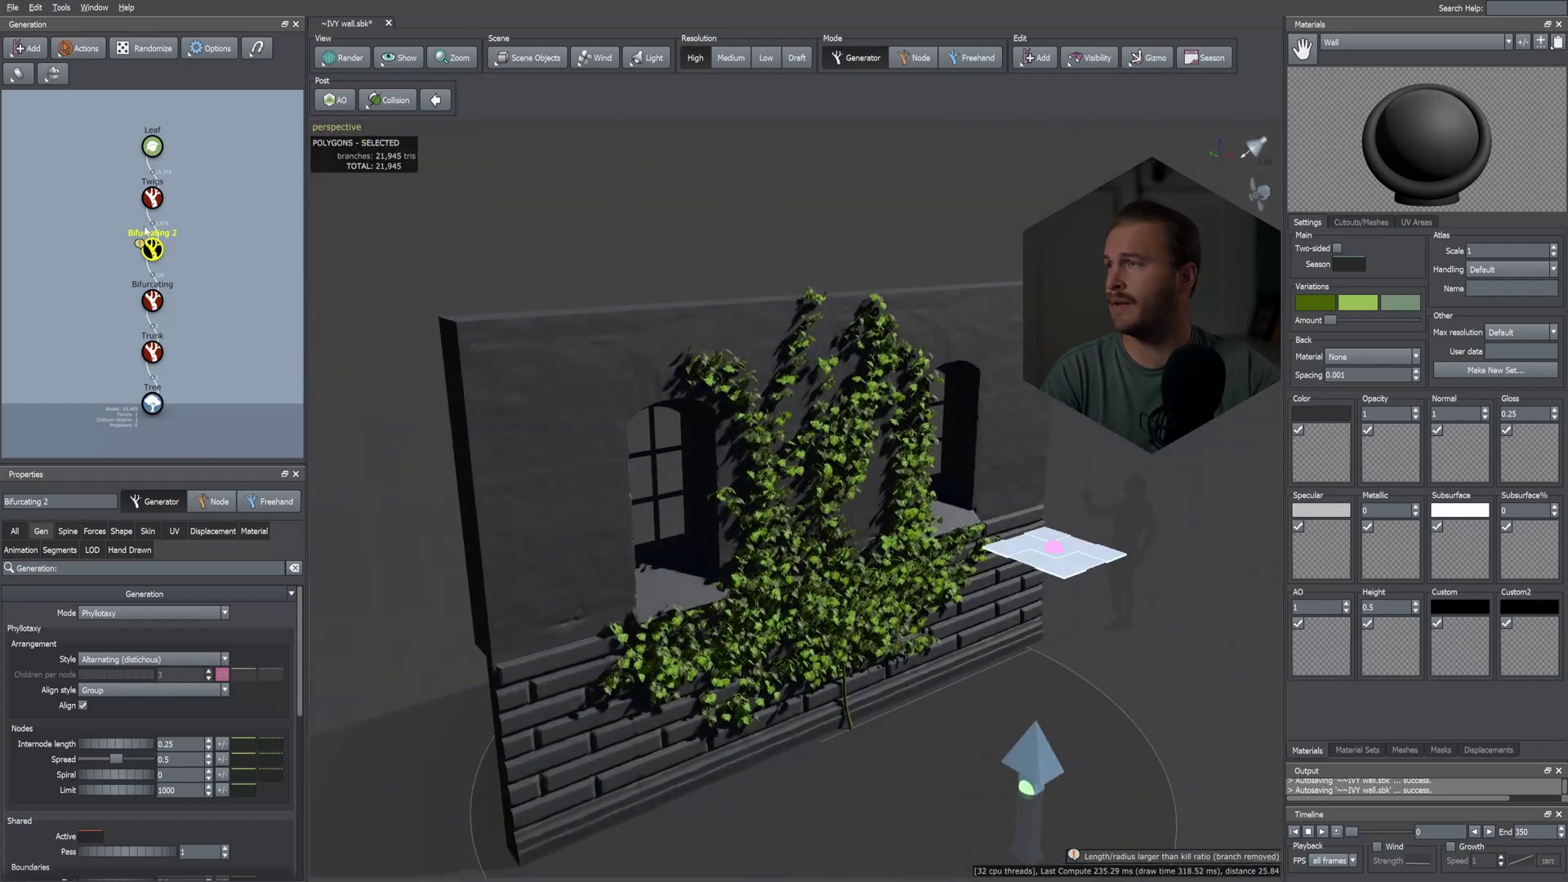
- Set the spine gravity of the Twigs generator to 0.19
click(153, 196)
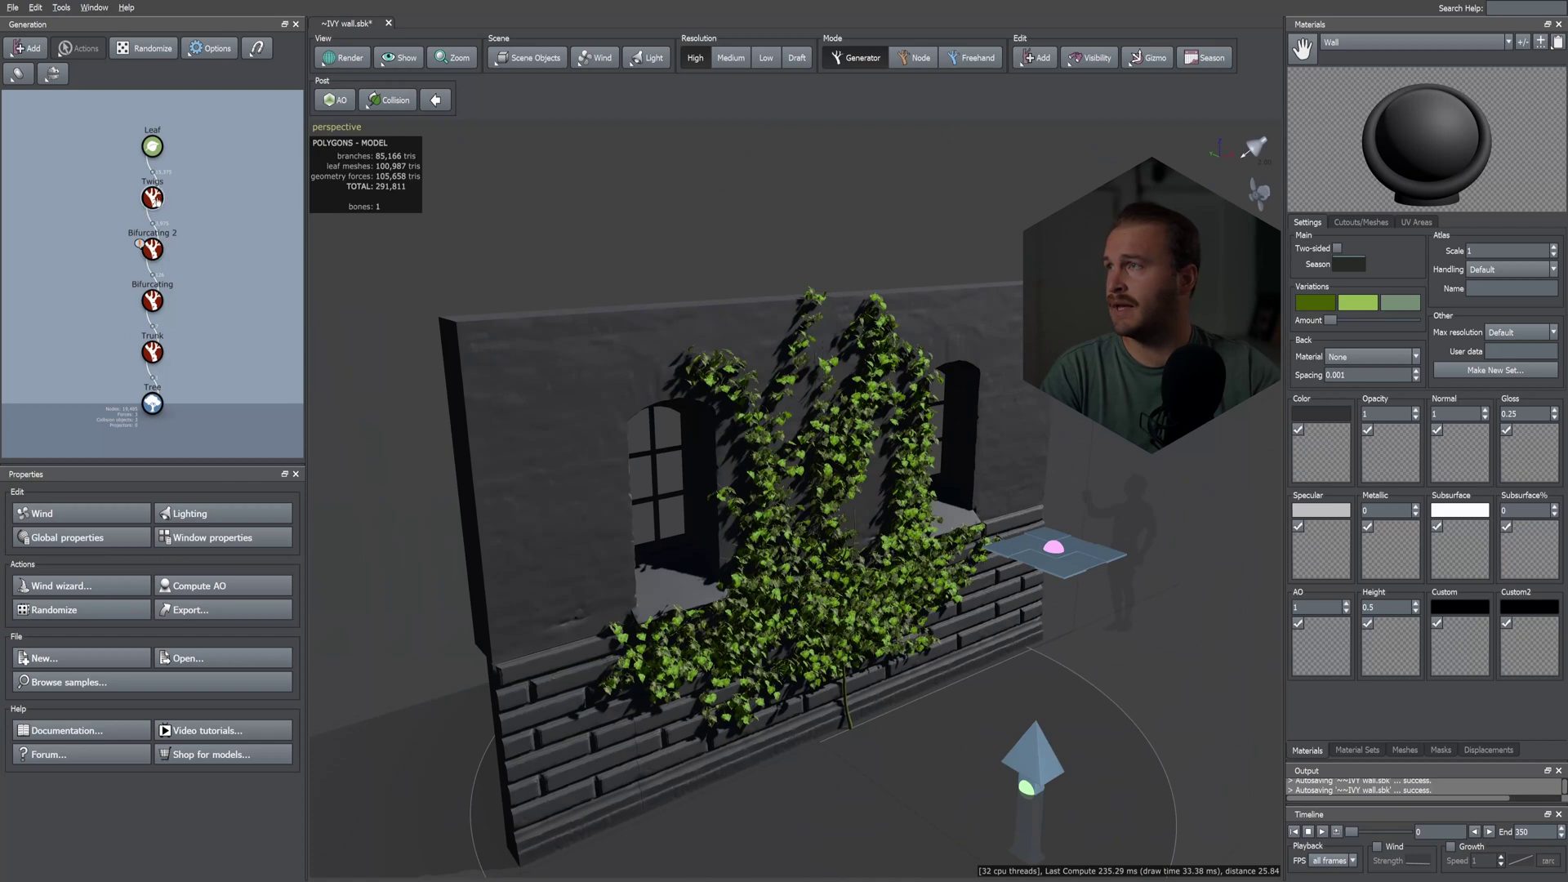
click(67, 530)
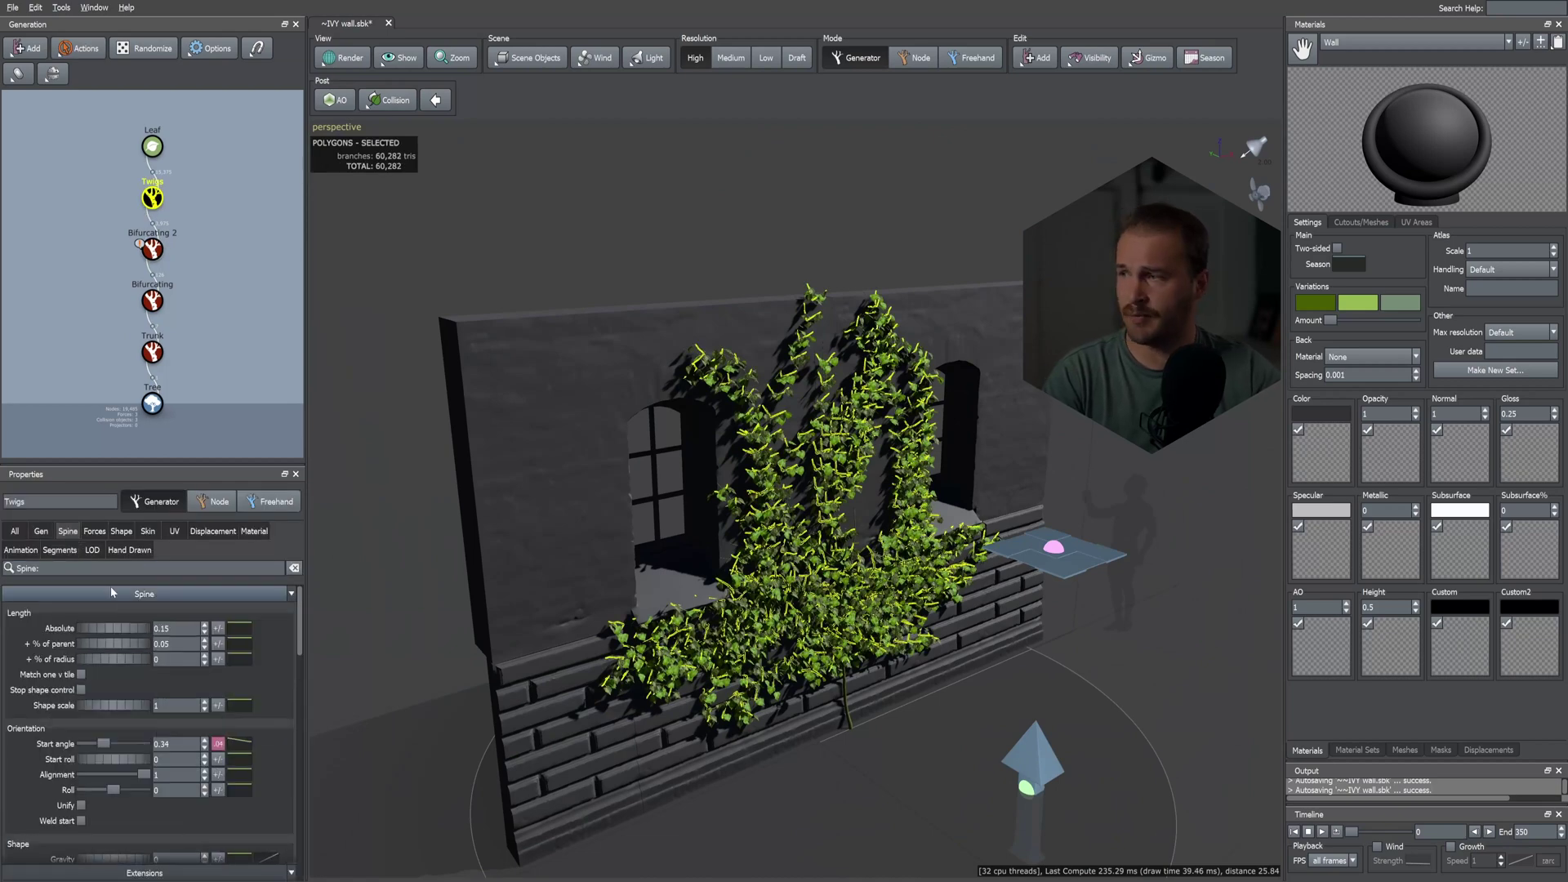
scroll(89, 751, down, 3)
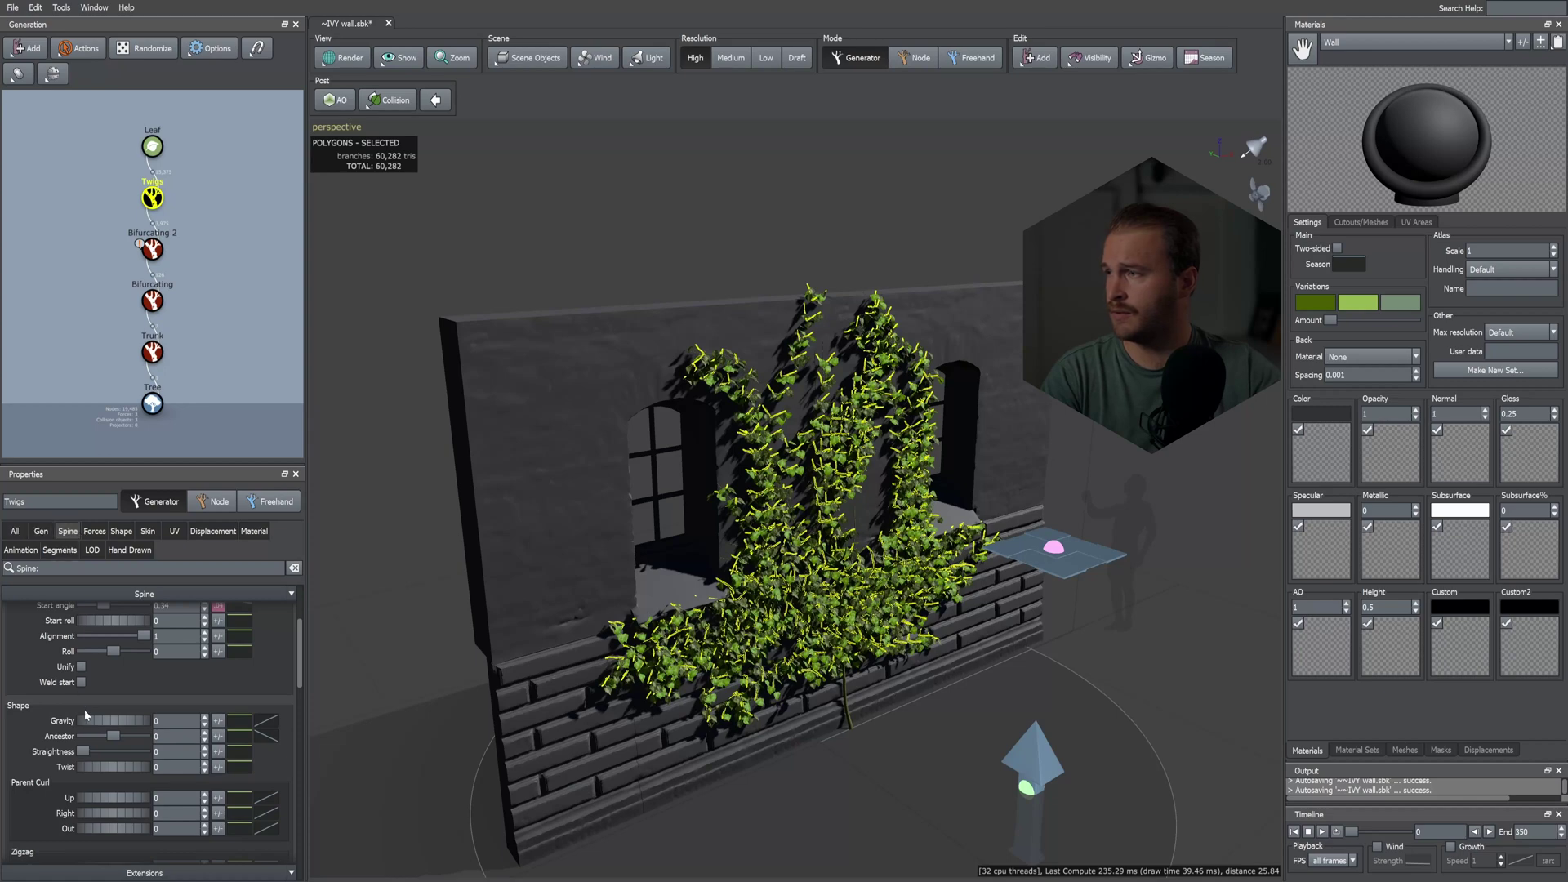
drag(106, 725, 115, 717)
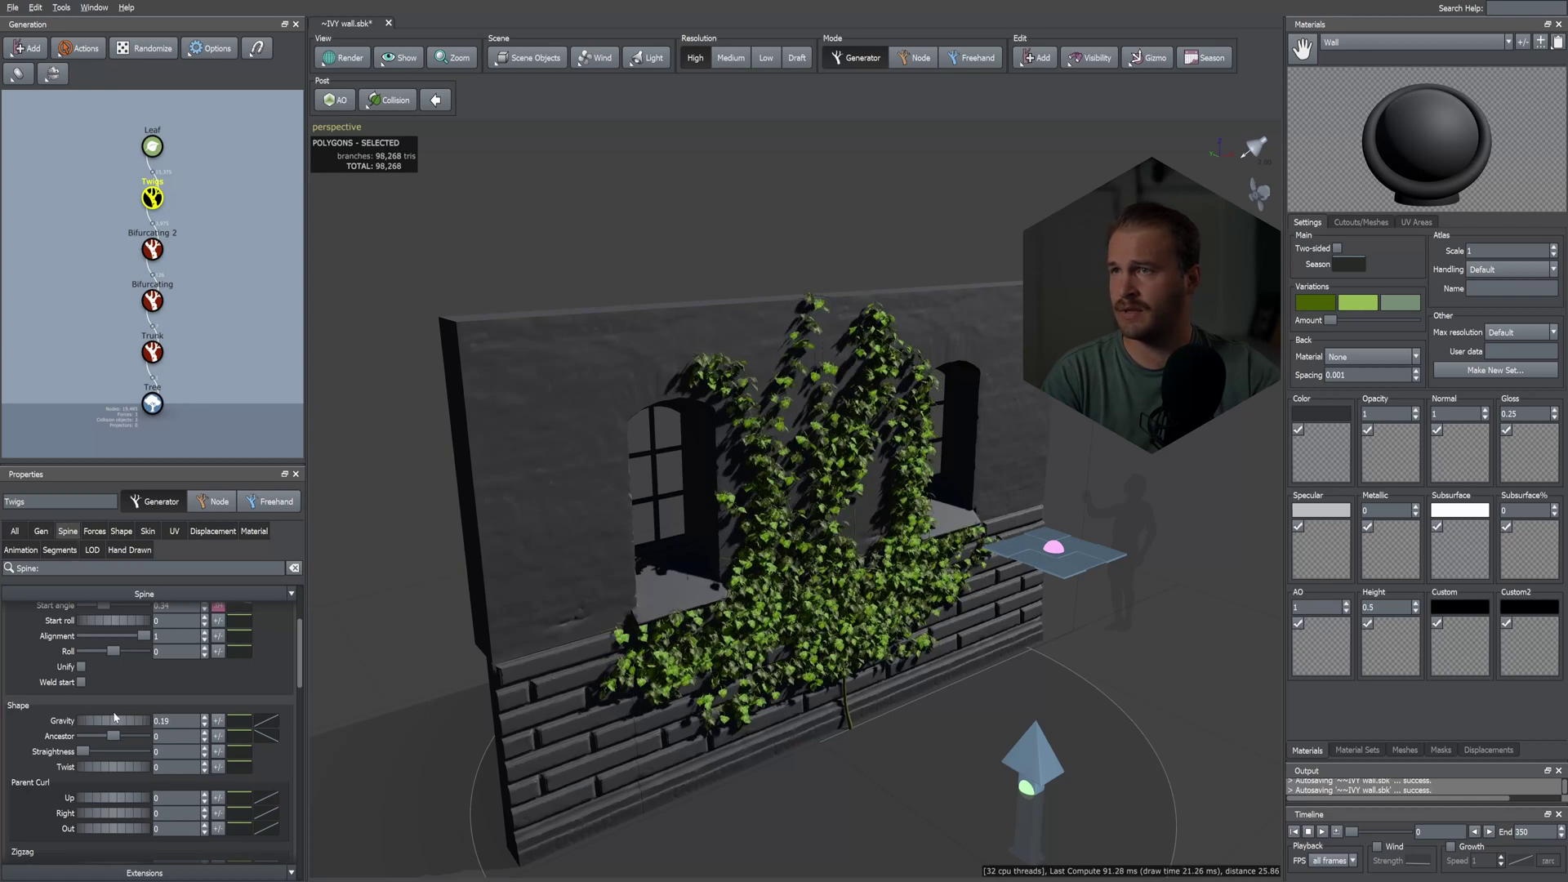
- Set the interval count of the Twigs generator to 2
click(41, 531)
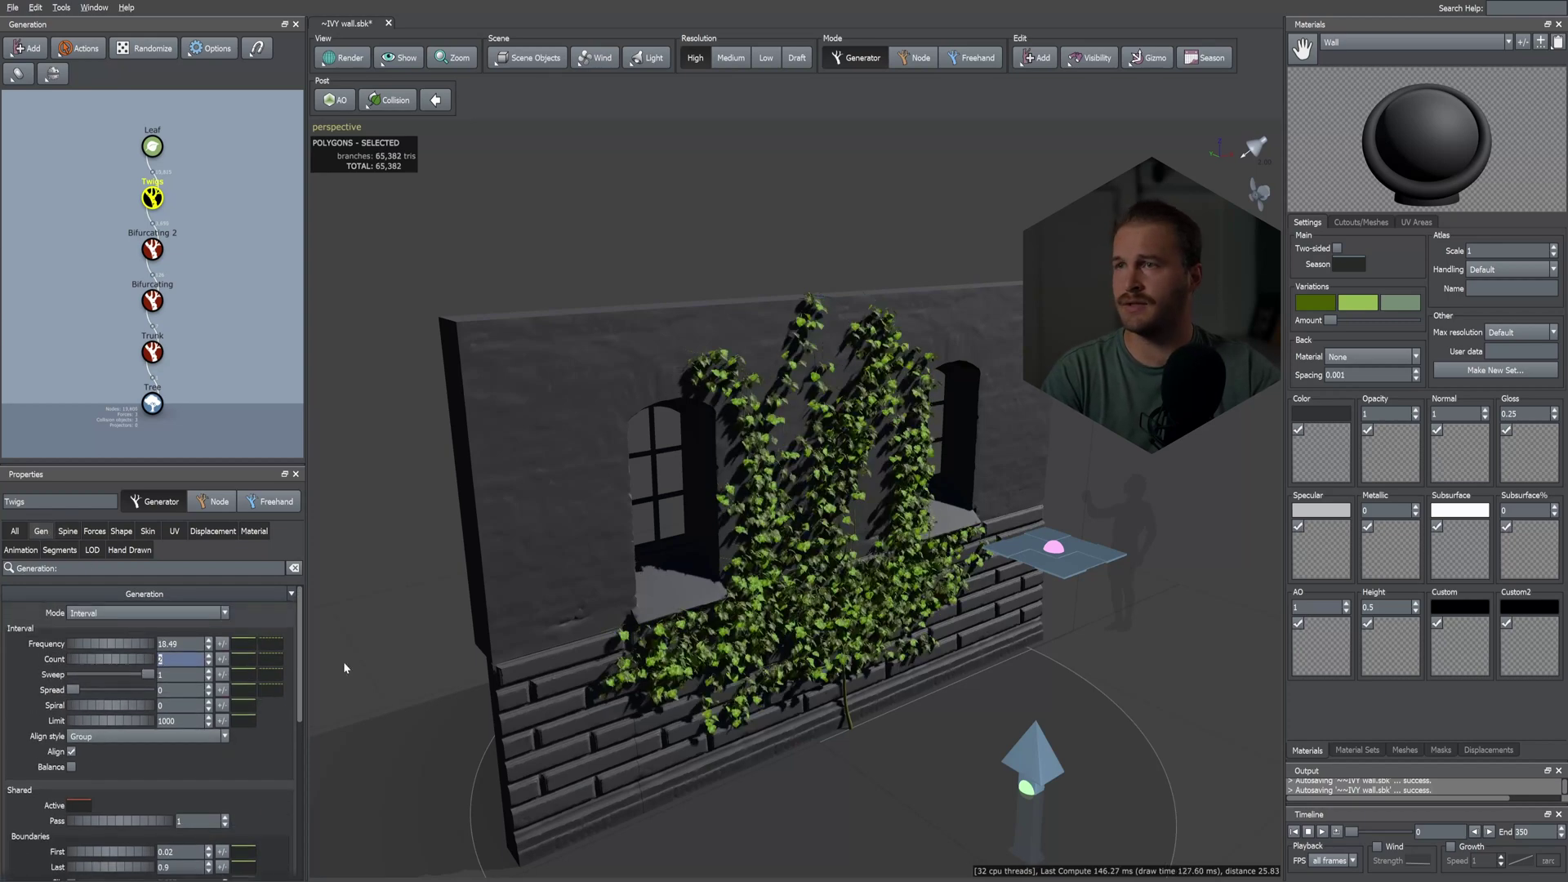
scroll(345, 666, down, 3)
drag(345, 666, 347, 588)
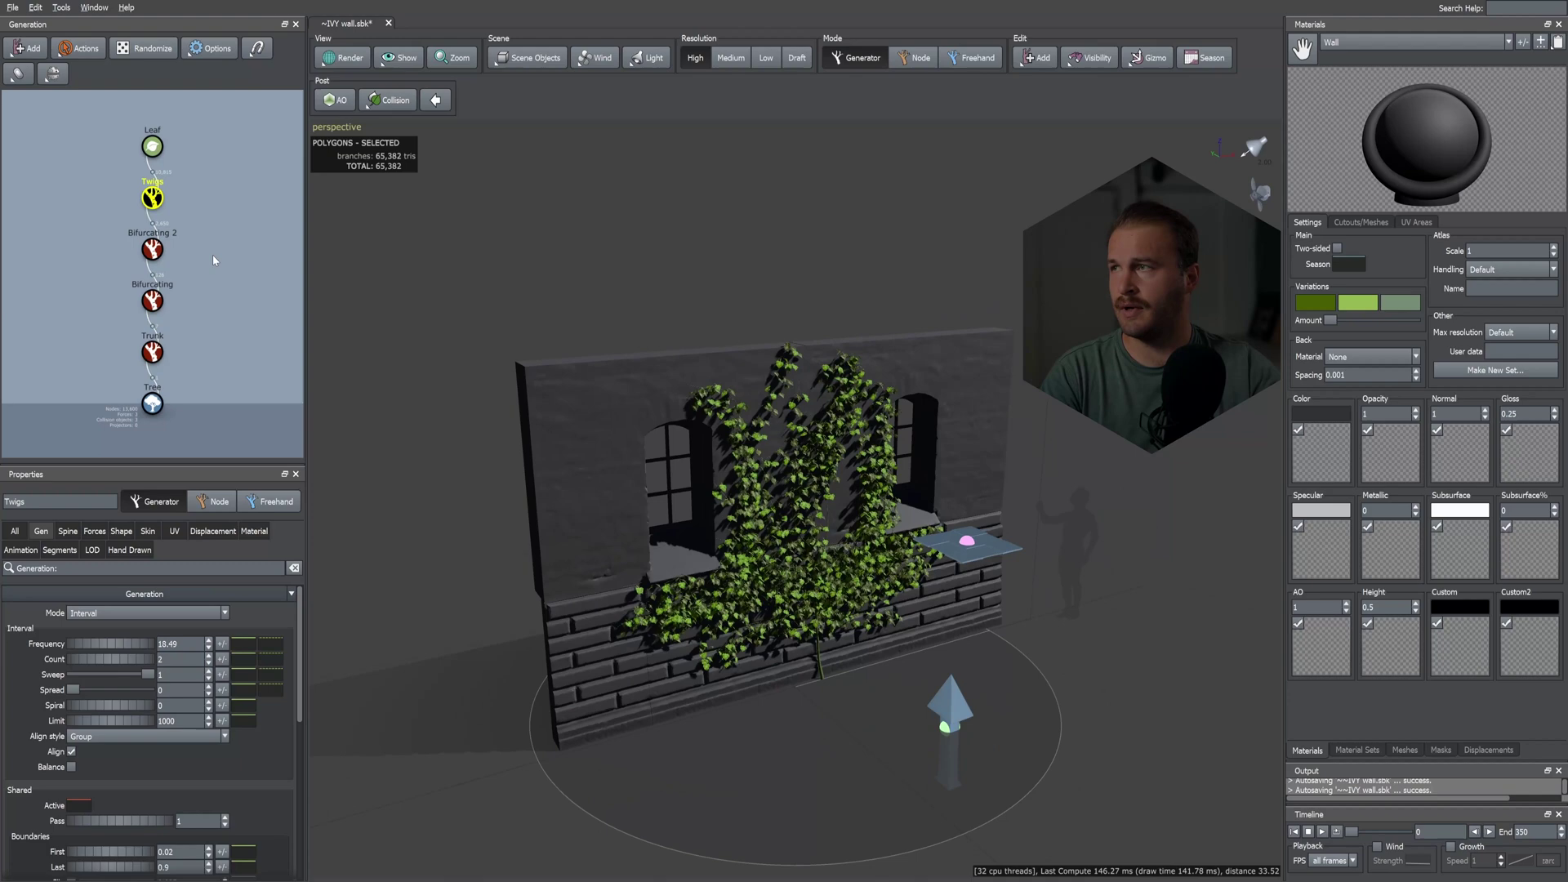
- Set the number of trunks in the Trunk generator to 3 and check the ivy's spread over the wall
click(157, 356)
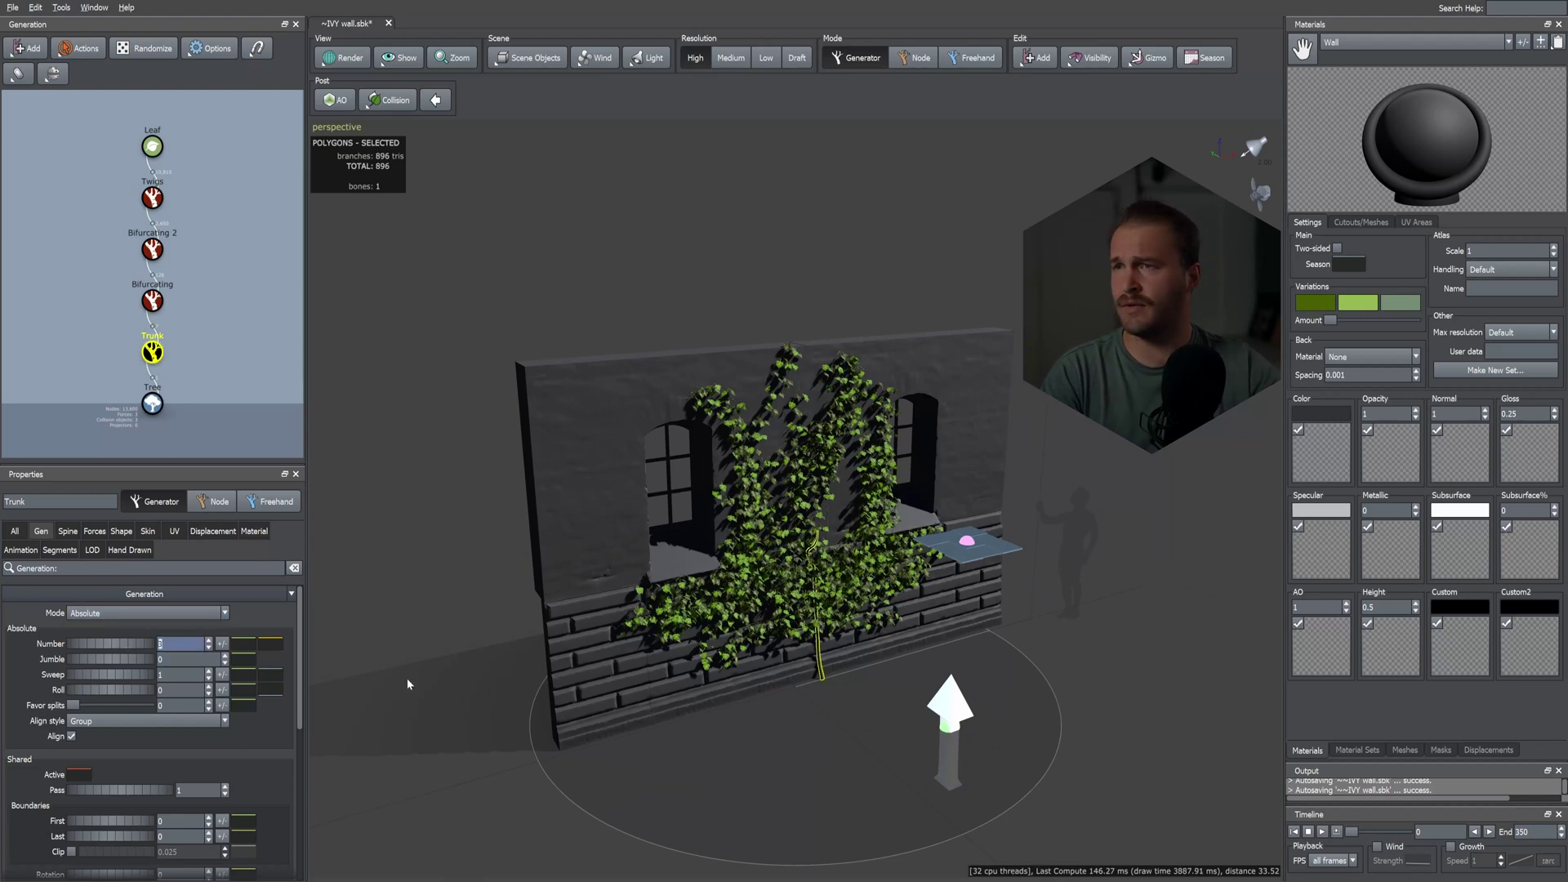
right_drag(752, 703, 765, 644)
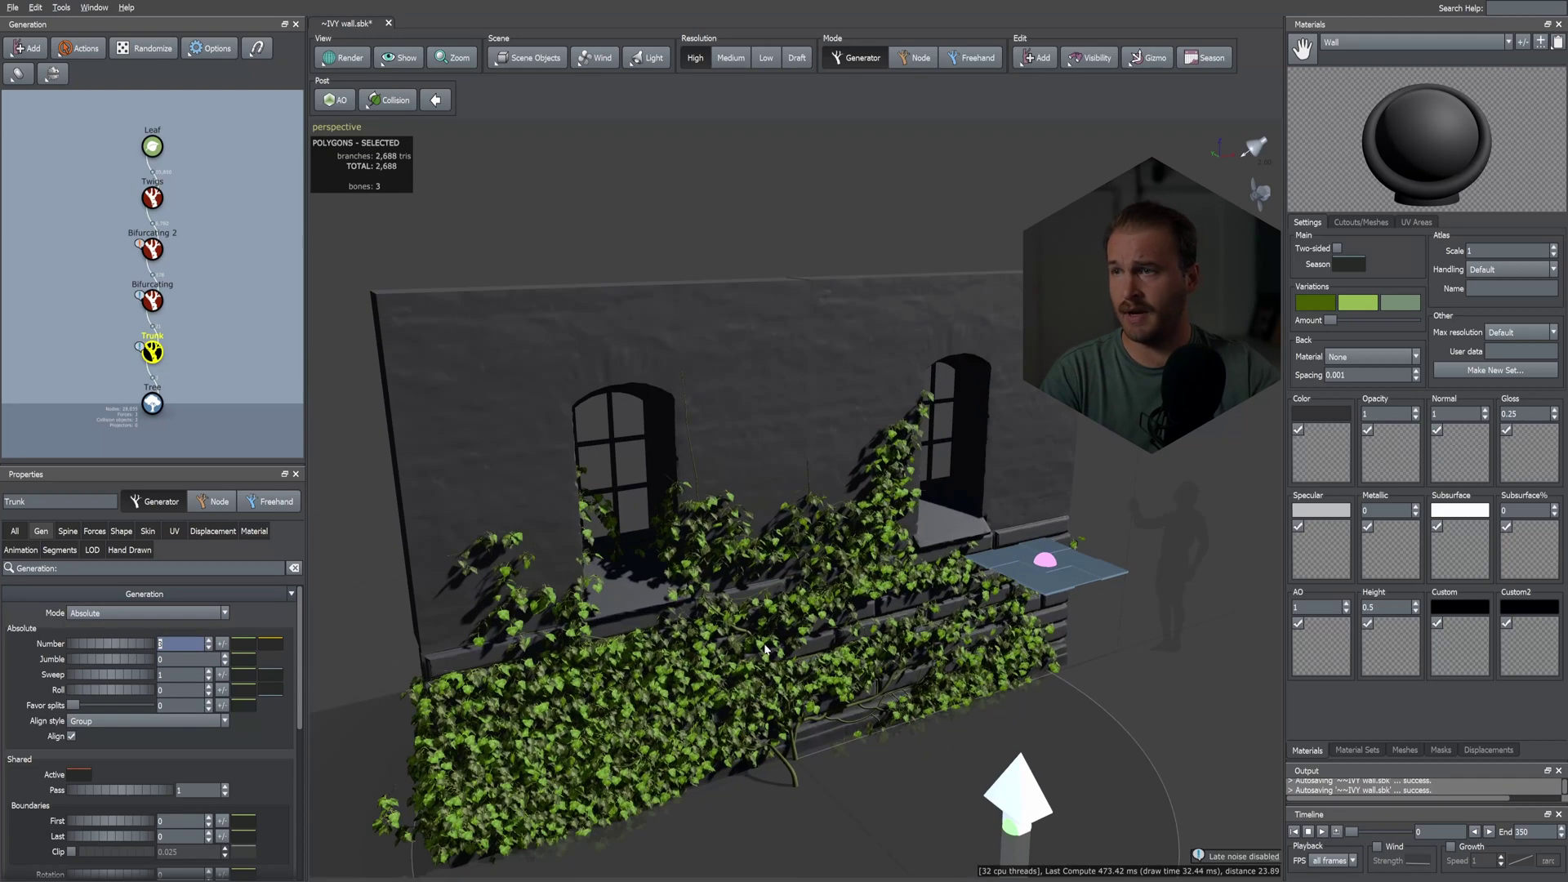
middle_drag(765, 648, 777, 595)
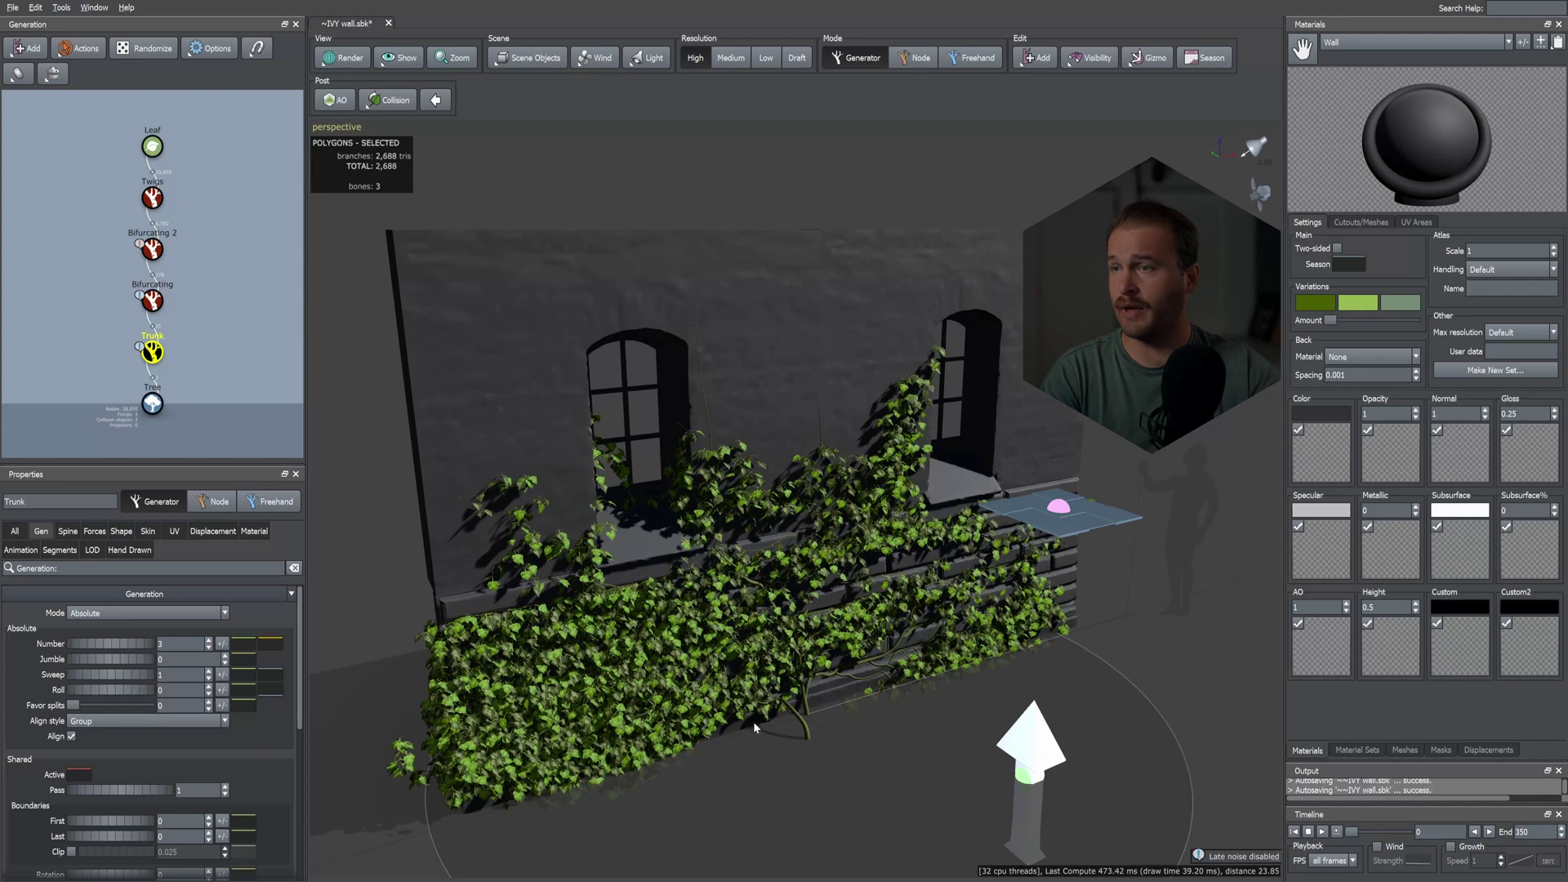
- Move one middle trunk node toward the wall's left end and another to its right end along the base
click(807, 737)
click(814, 741)
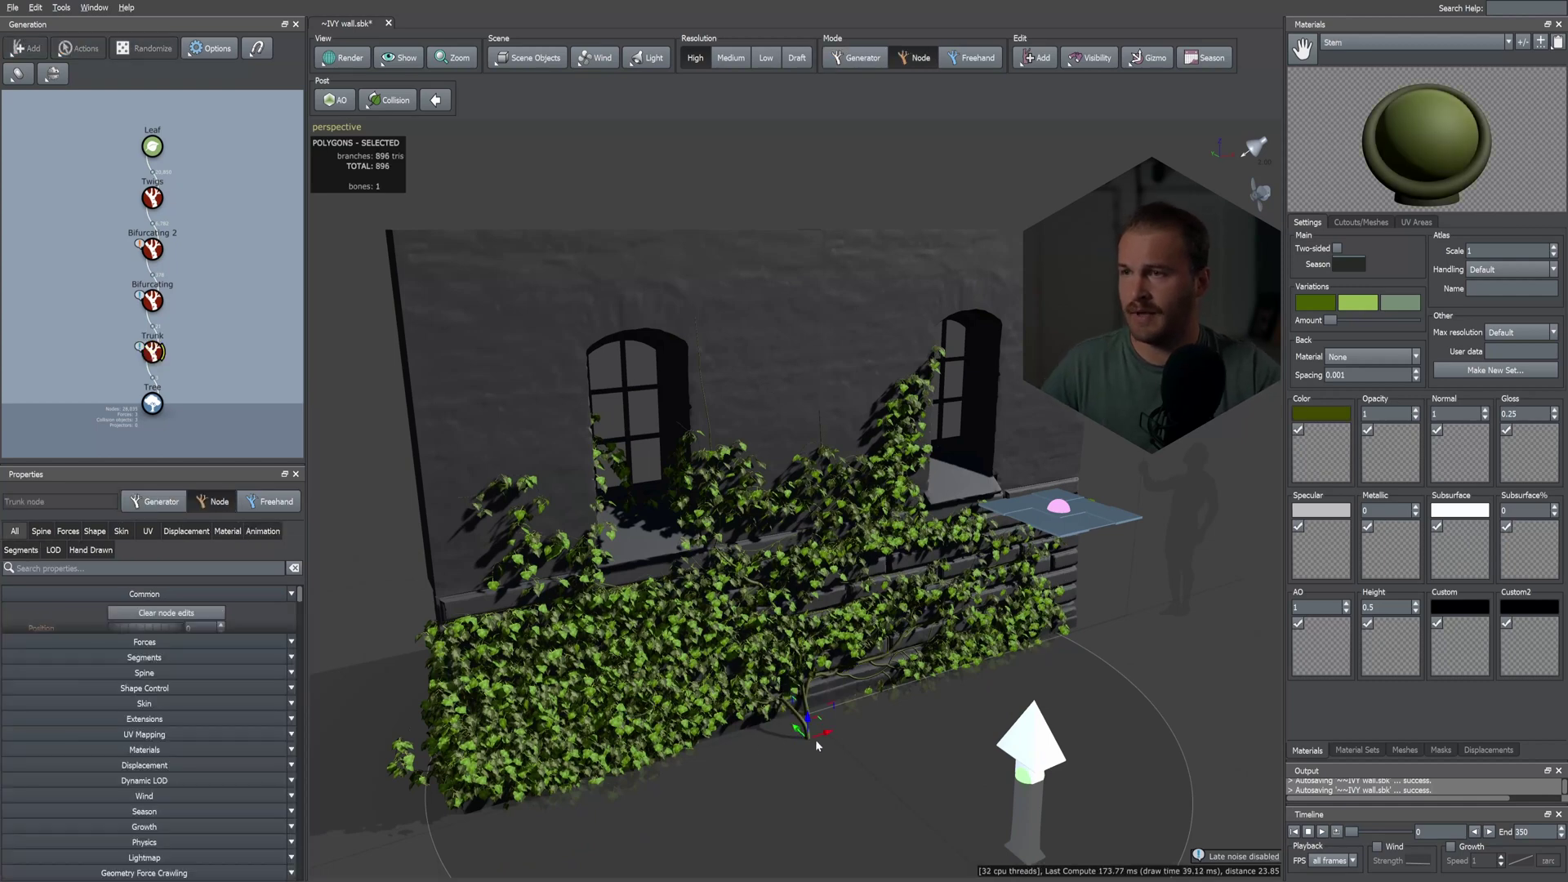
drag(819, 733, 564, 785)
click(809, 717)
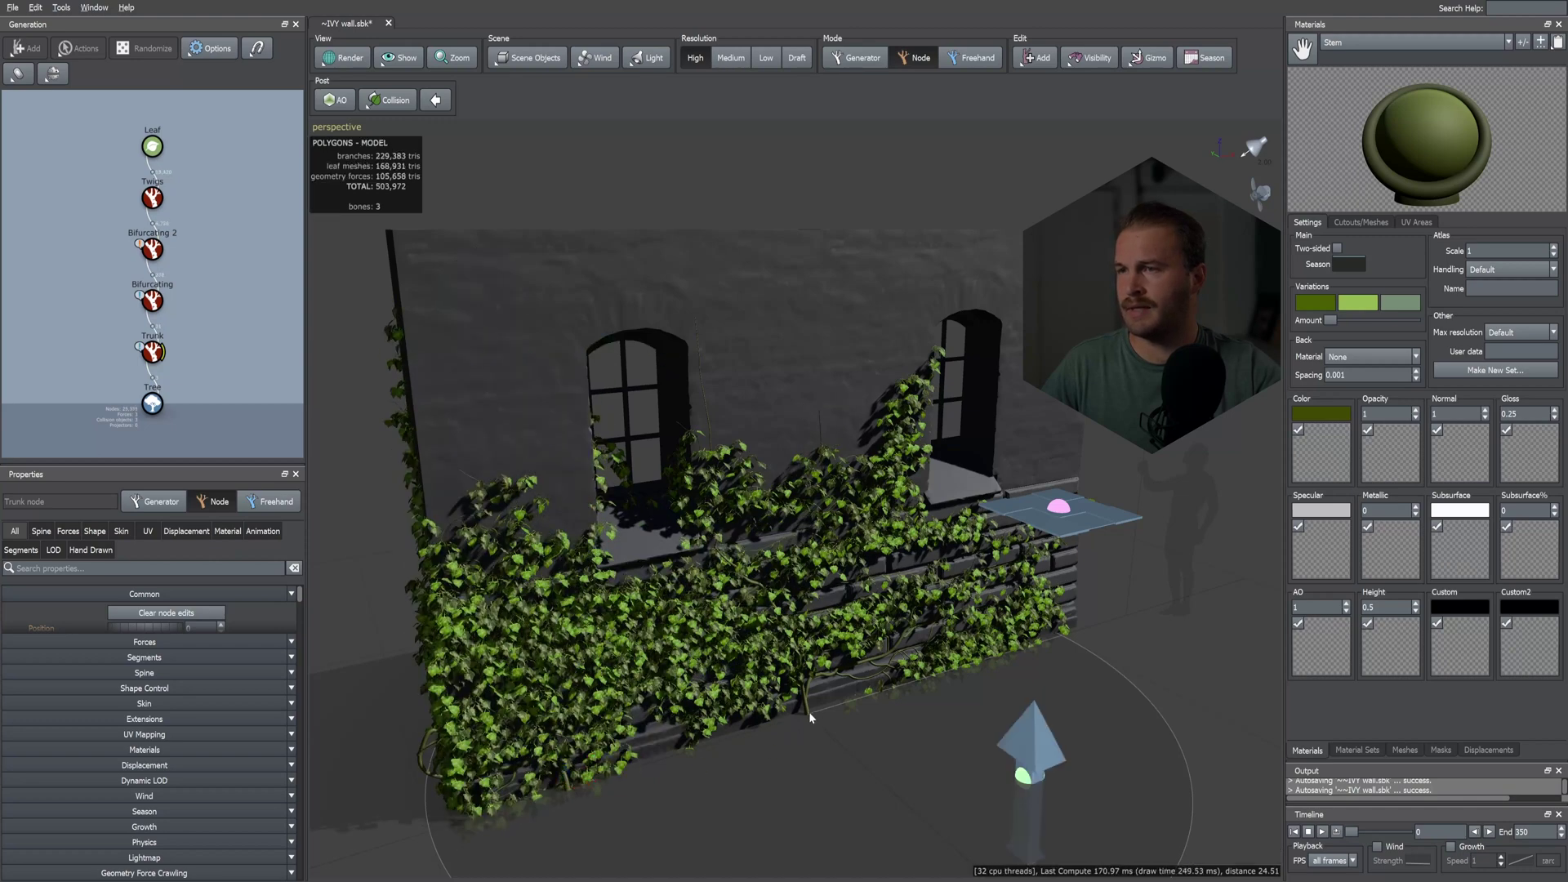
click(807, 713)
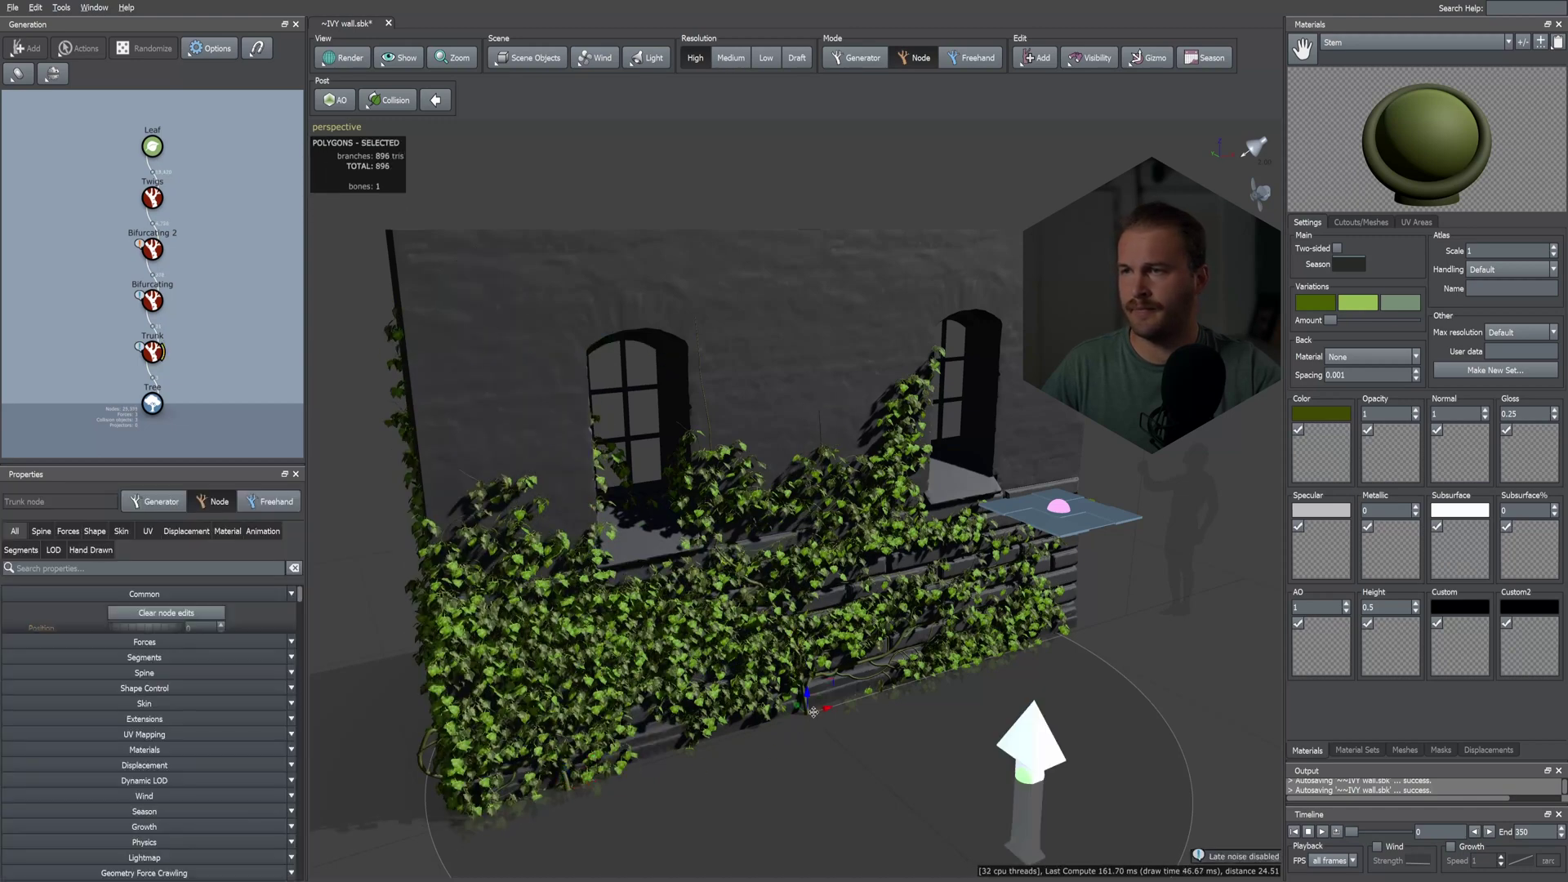
mouse_move(1030, 648)
mouse_down()
mouse_move(1051, 643)
mouse_move(1032, 644)
mouse_up()
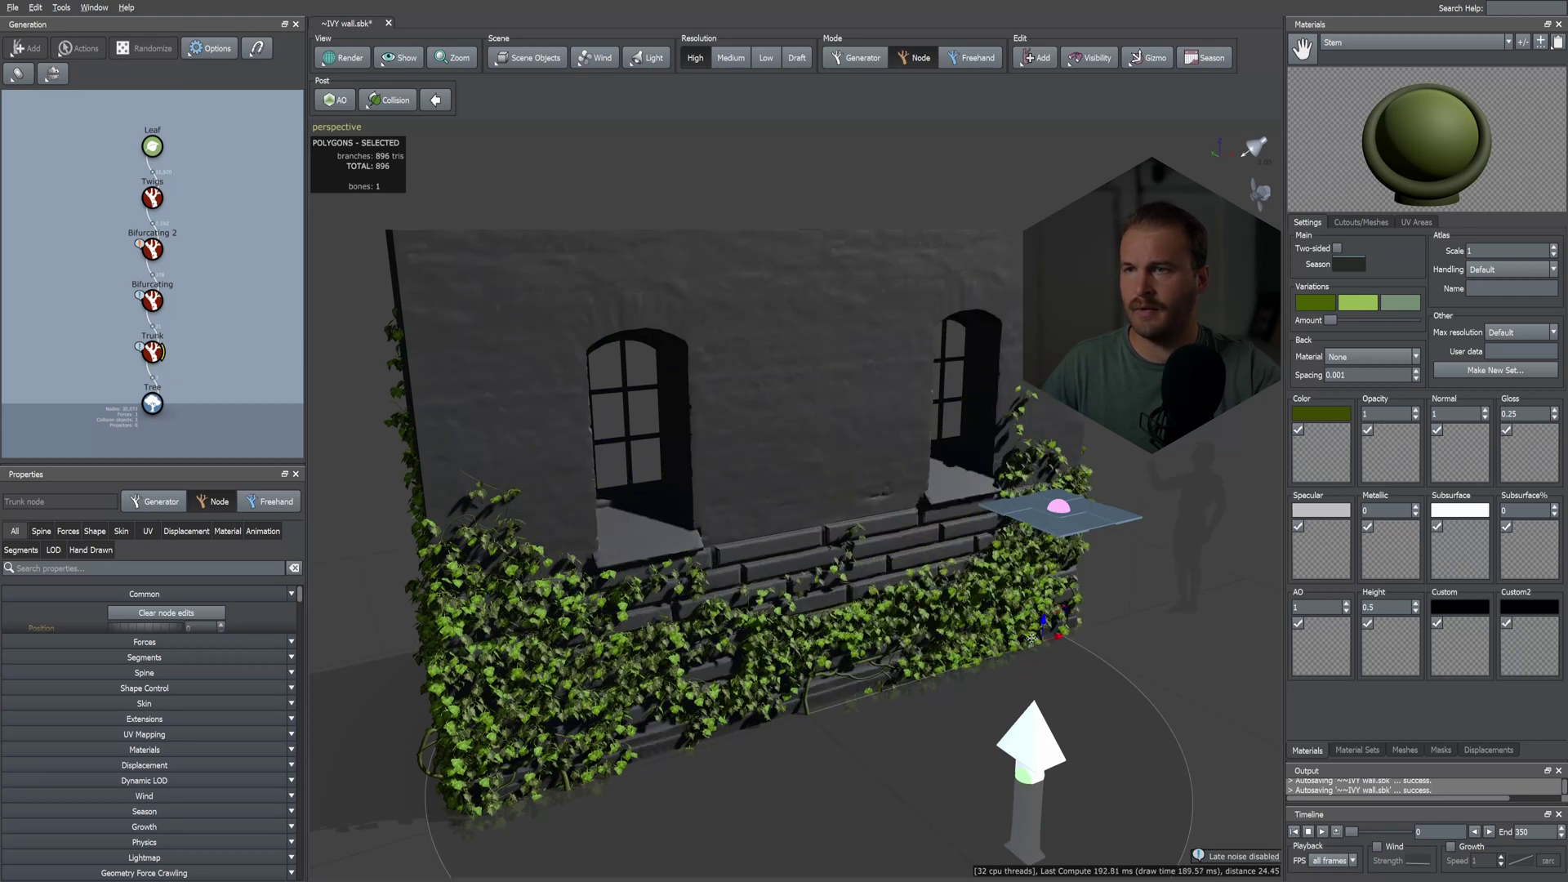
- Rotate the middle trunk node and the left trunk node to redirect their ivy growth up the wall
click(808, 710)
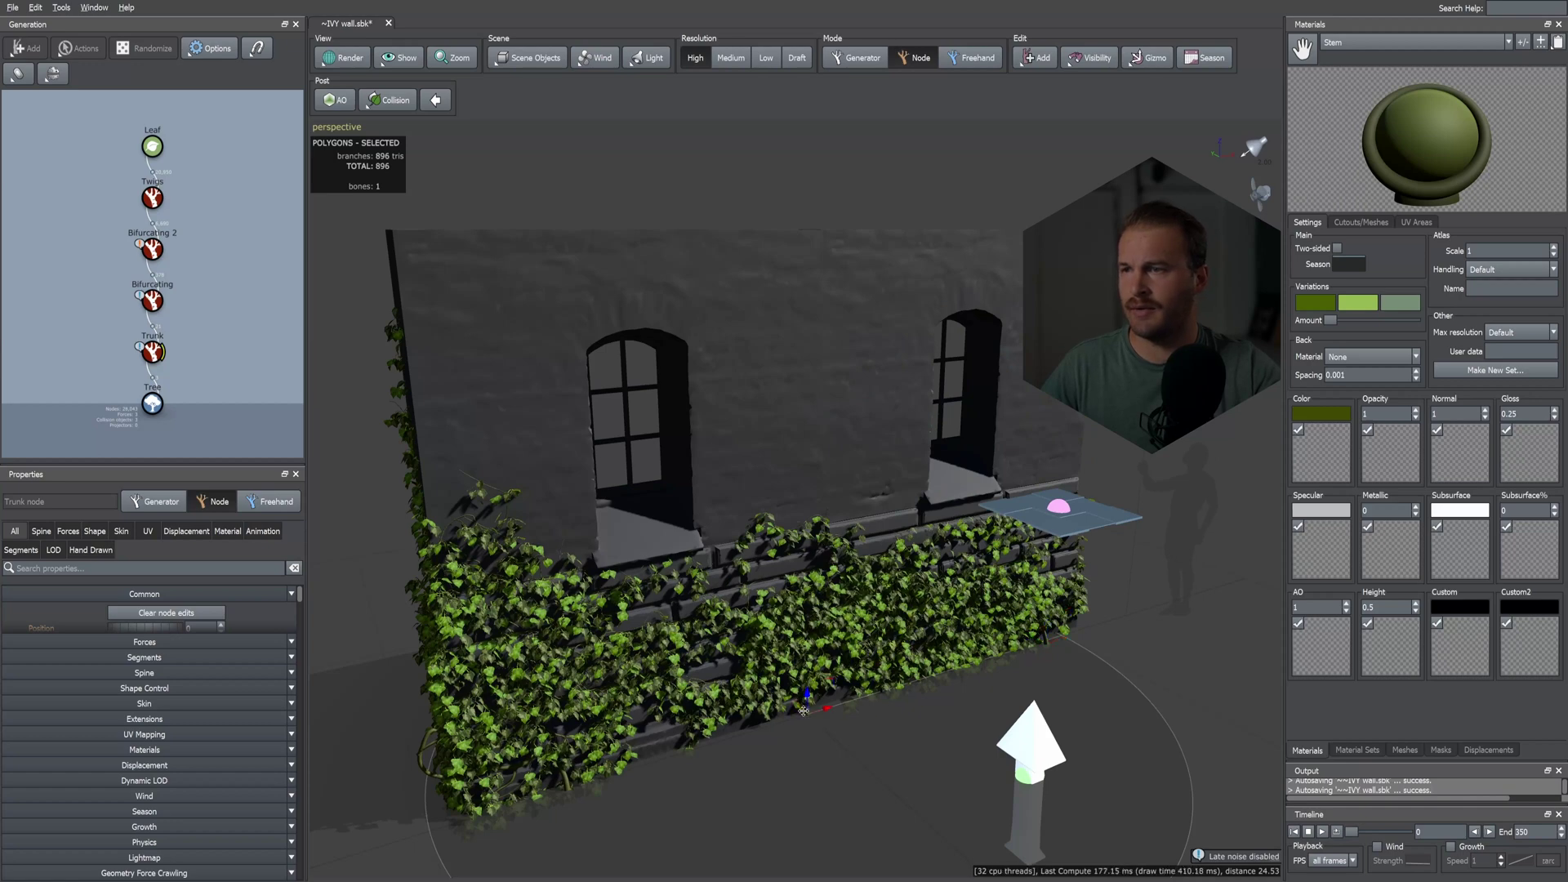
drag(803, 710, 840, 722)
key(e)
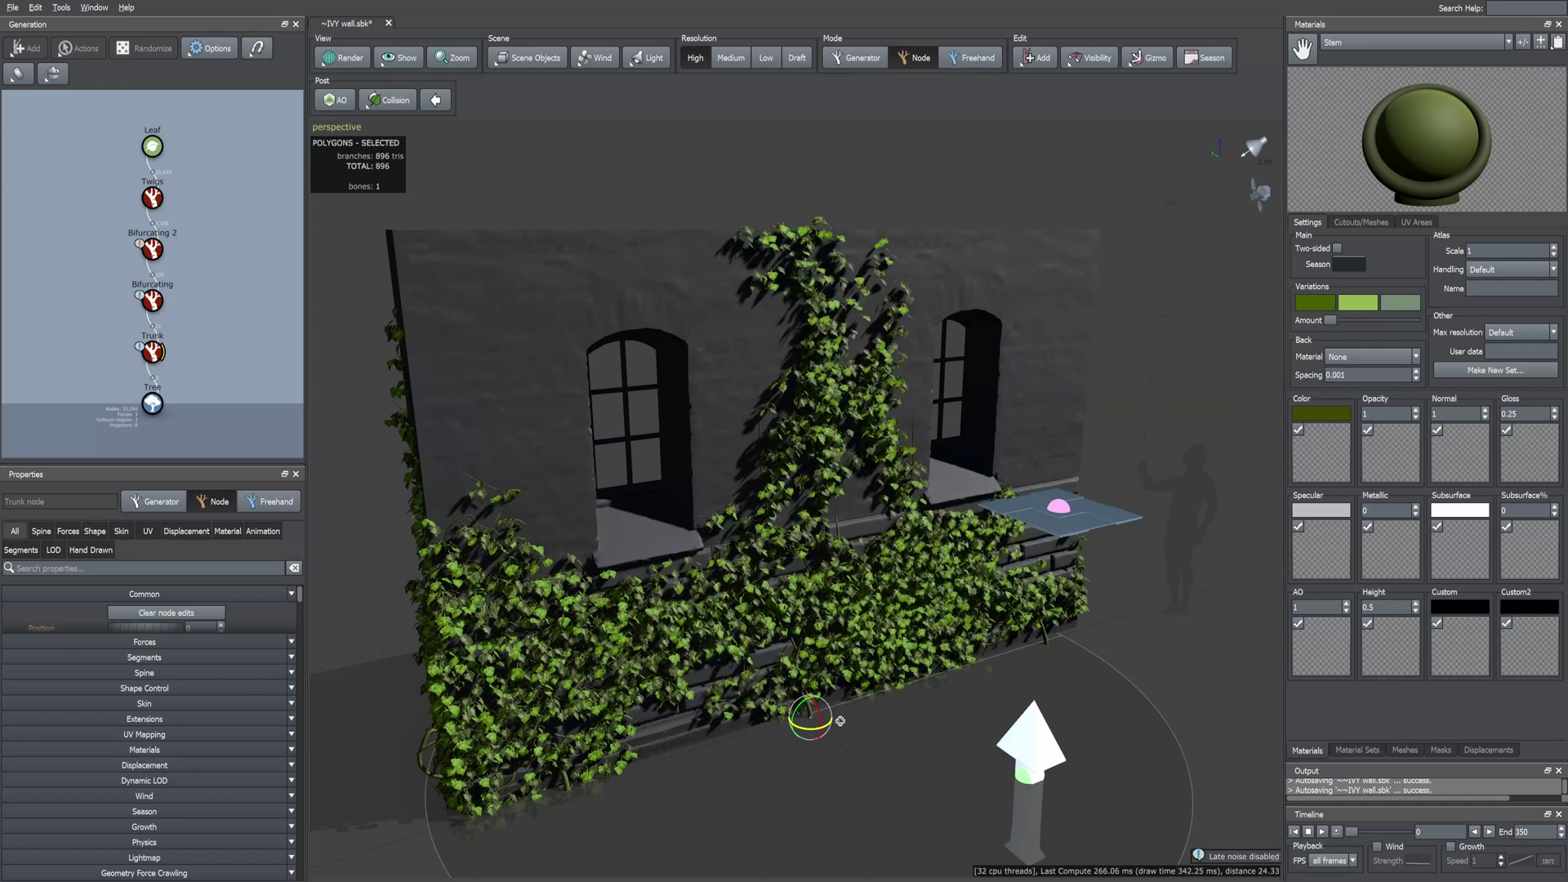
key(ctrl+z)
click(810, 713)
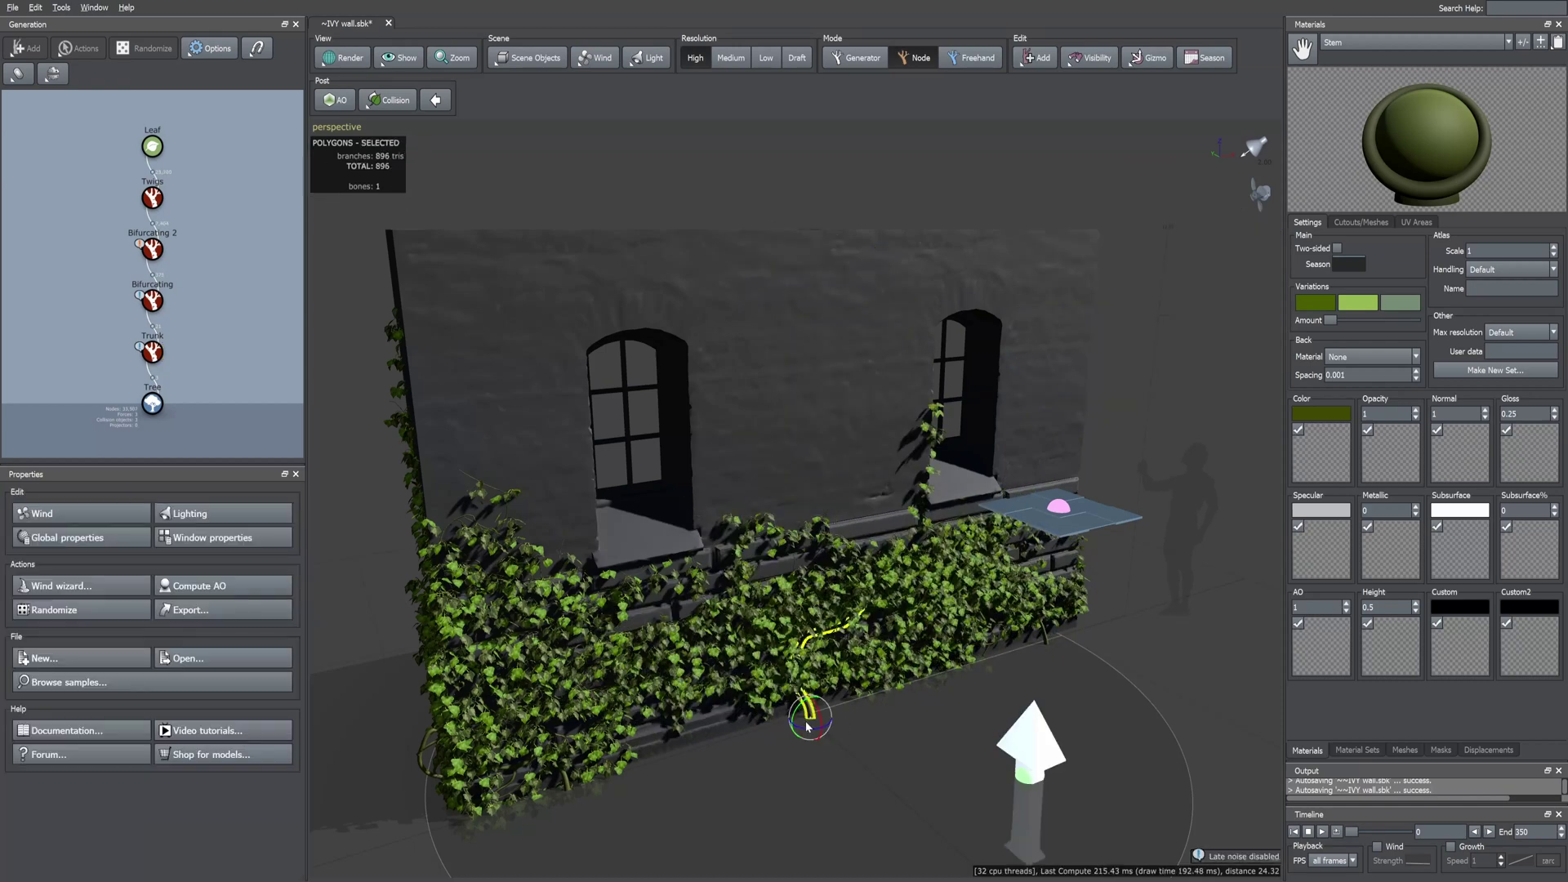
drag(810, 728, 808, 728)
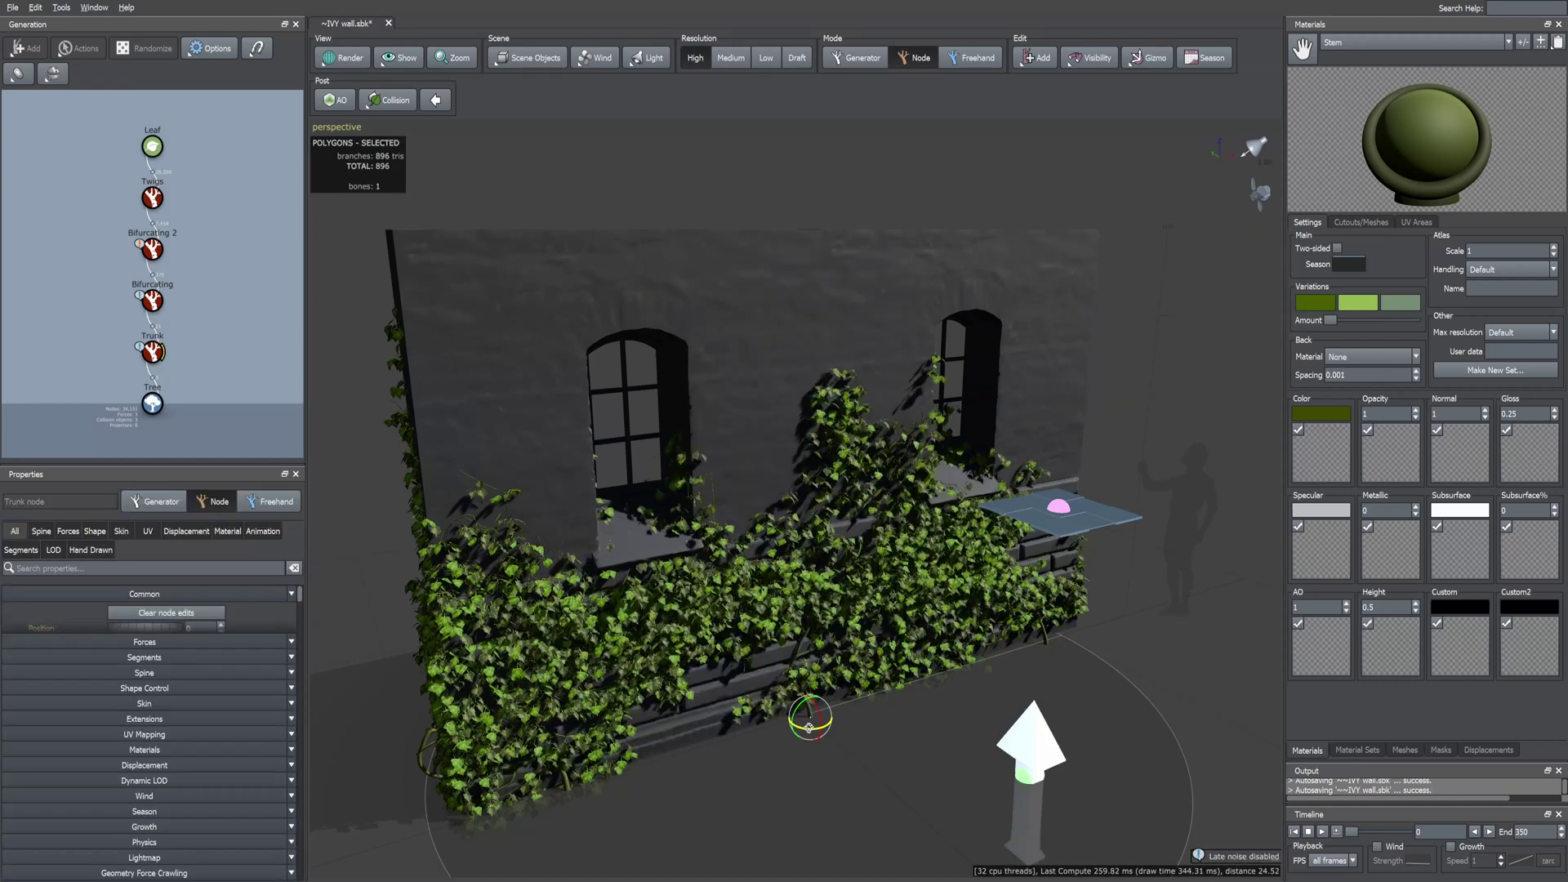
key(ctrl+z)
key(ctrl+y)
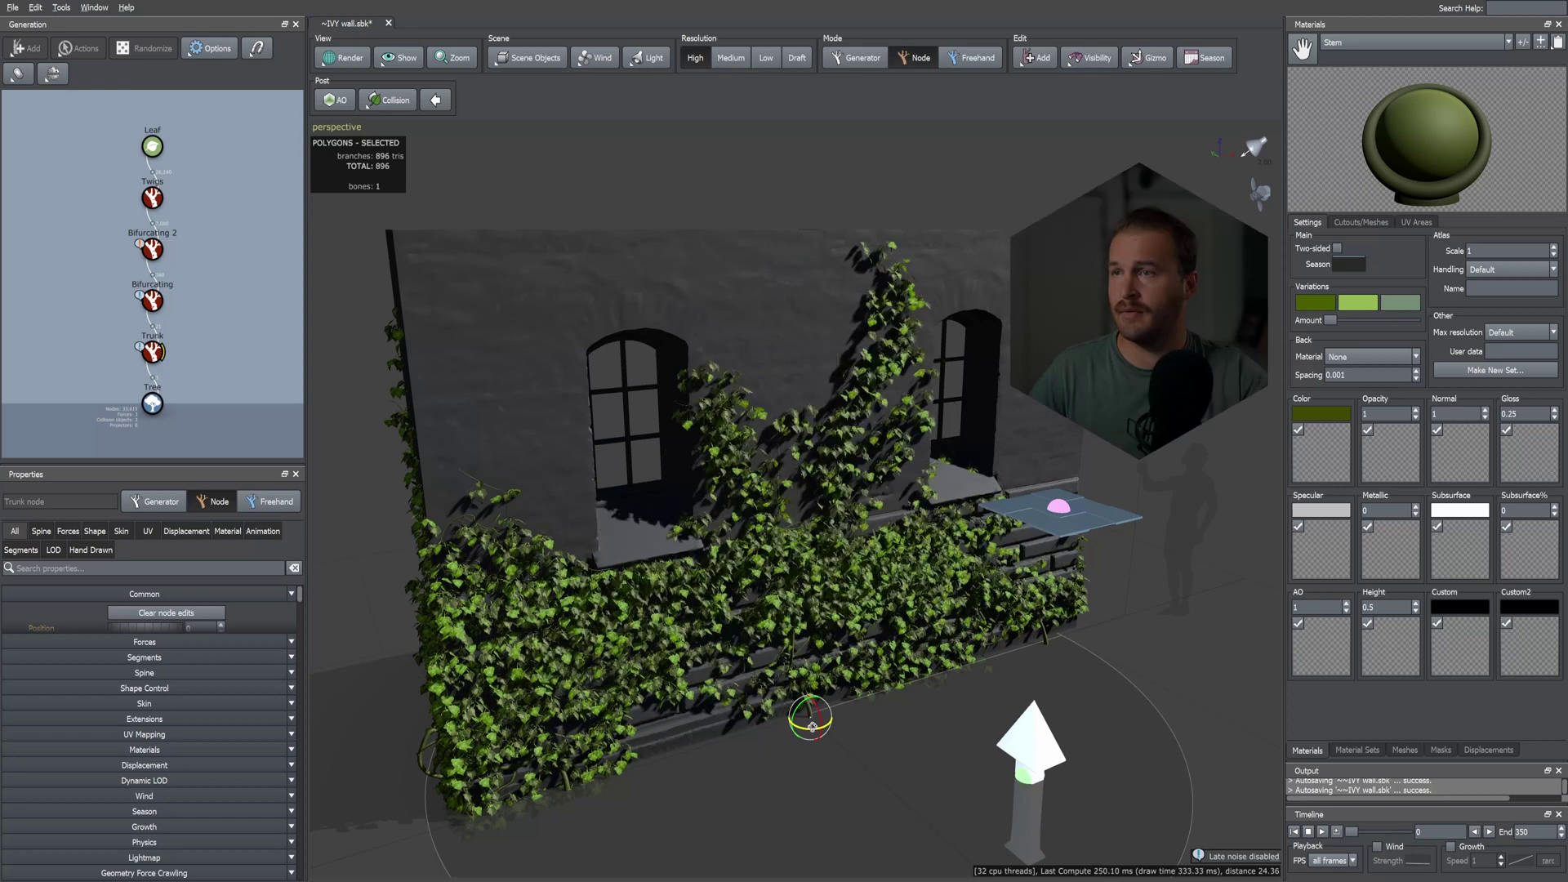
click(571, 798)
drag(568, 802, 588, 790)
- Set the wall mesh force strength of the Trunk generator to 0.35
click(94, 532)
click(68, 531)
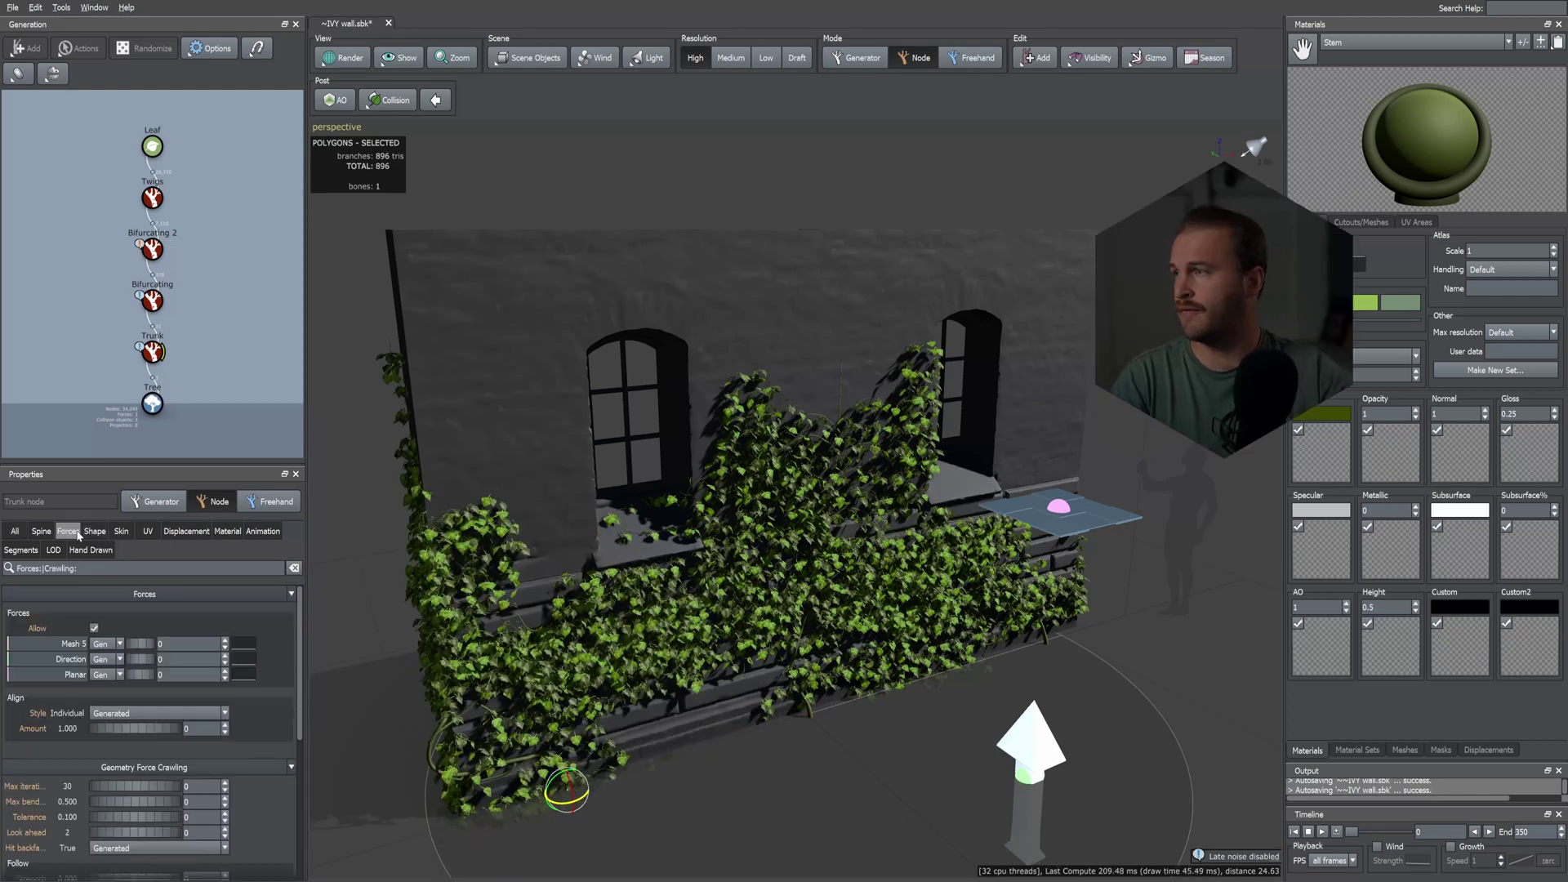
click(855, 57)
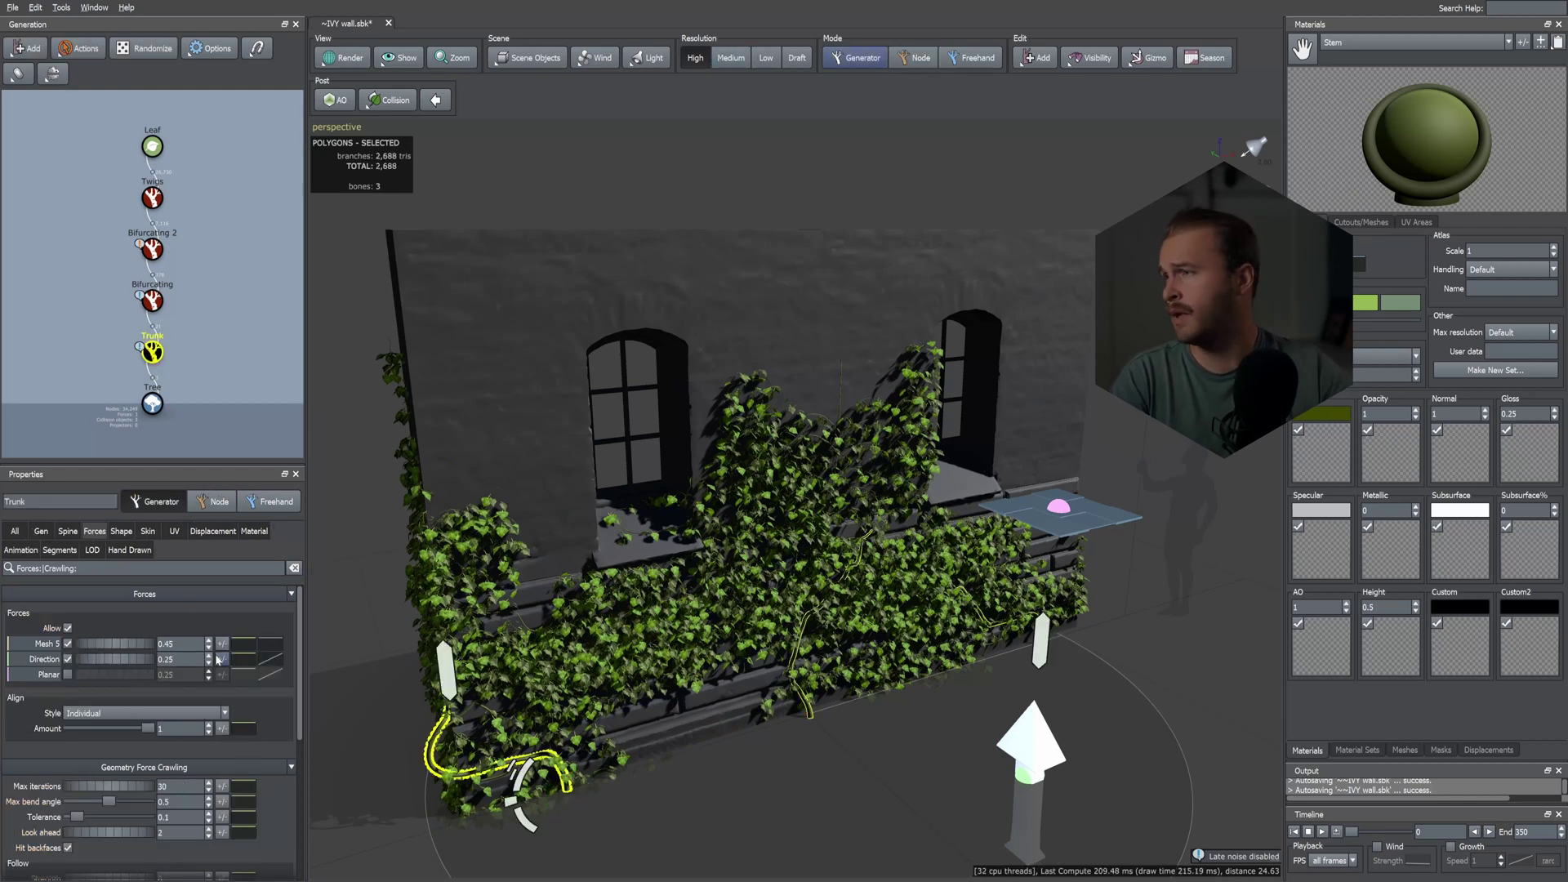
click(140, 644)
drag(139, 644, 168, 639)
key(Return)
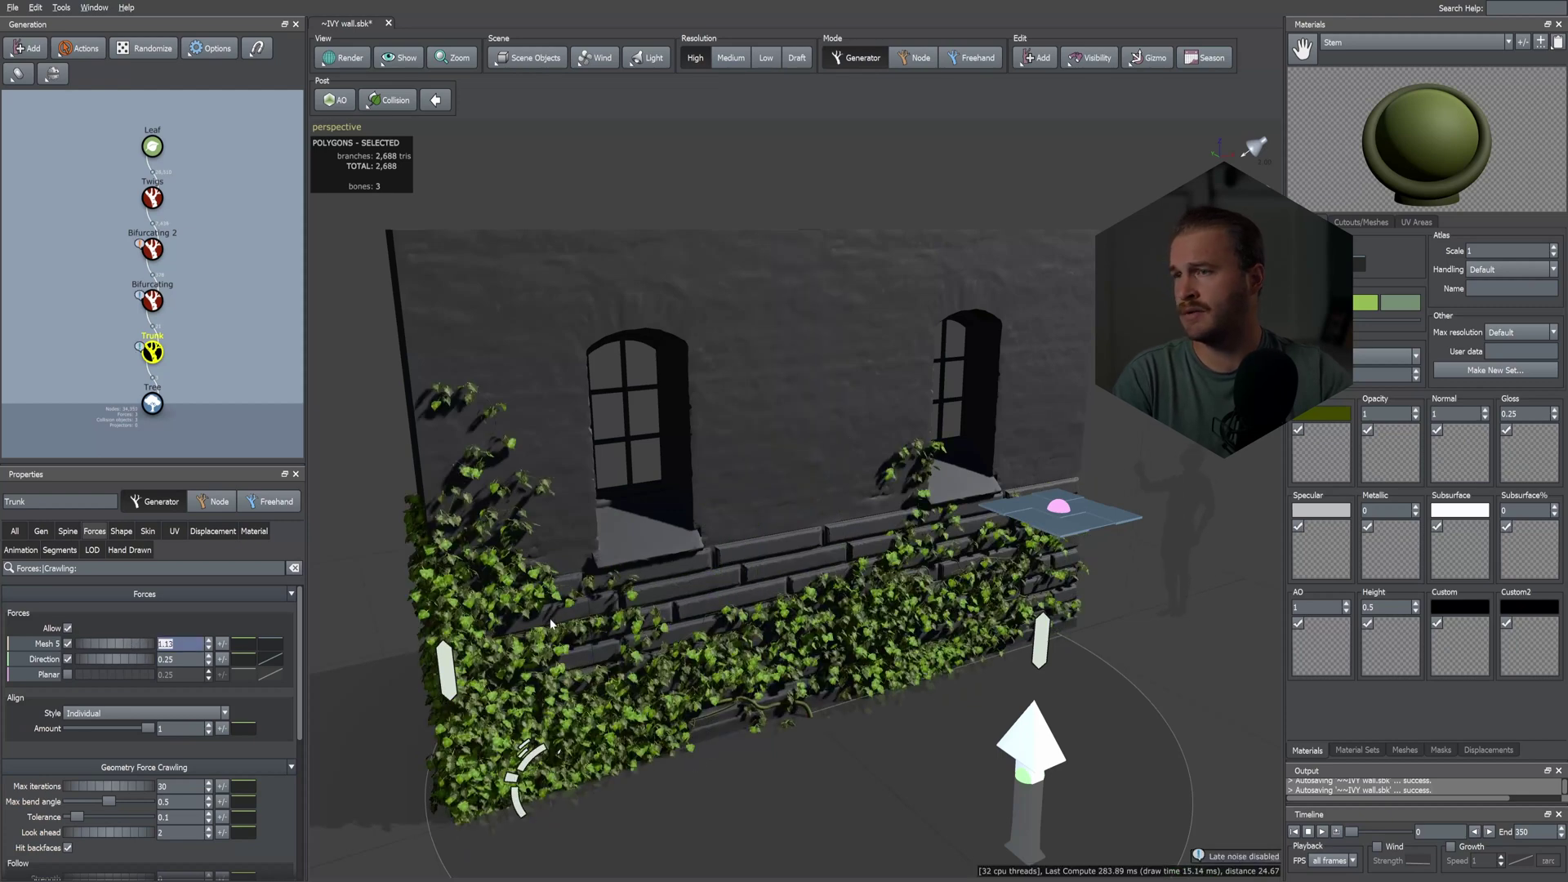
text(.35)
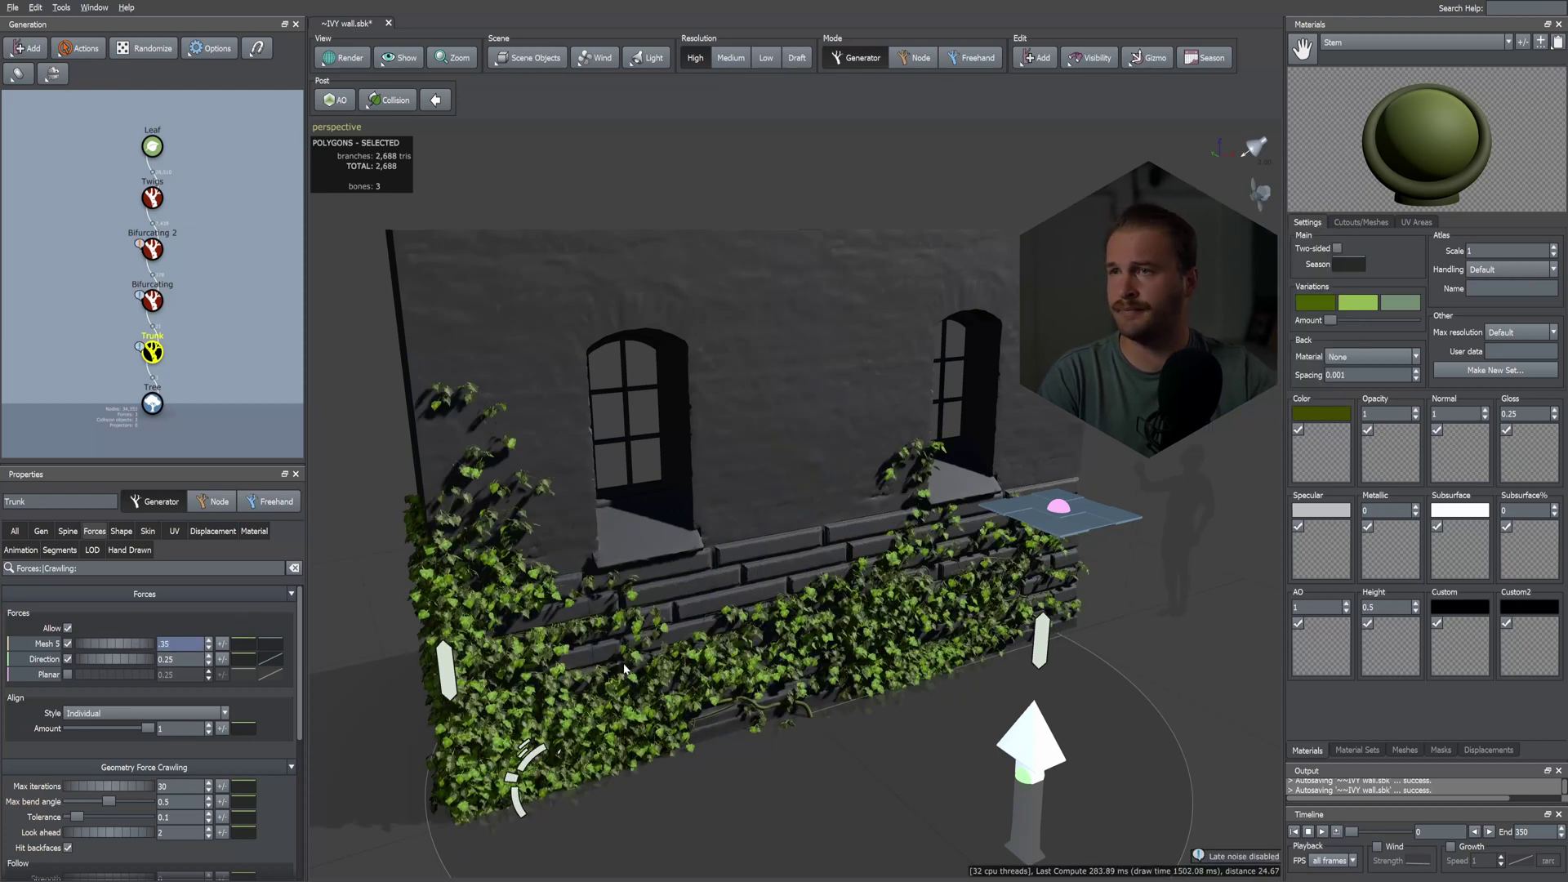
key(Return)
- Adjust the position of the trunk node near the wall's right end and the rotation of the middle trunk node
drag(858, 694, 805, 714)
click(945, 753)
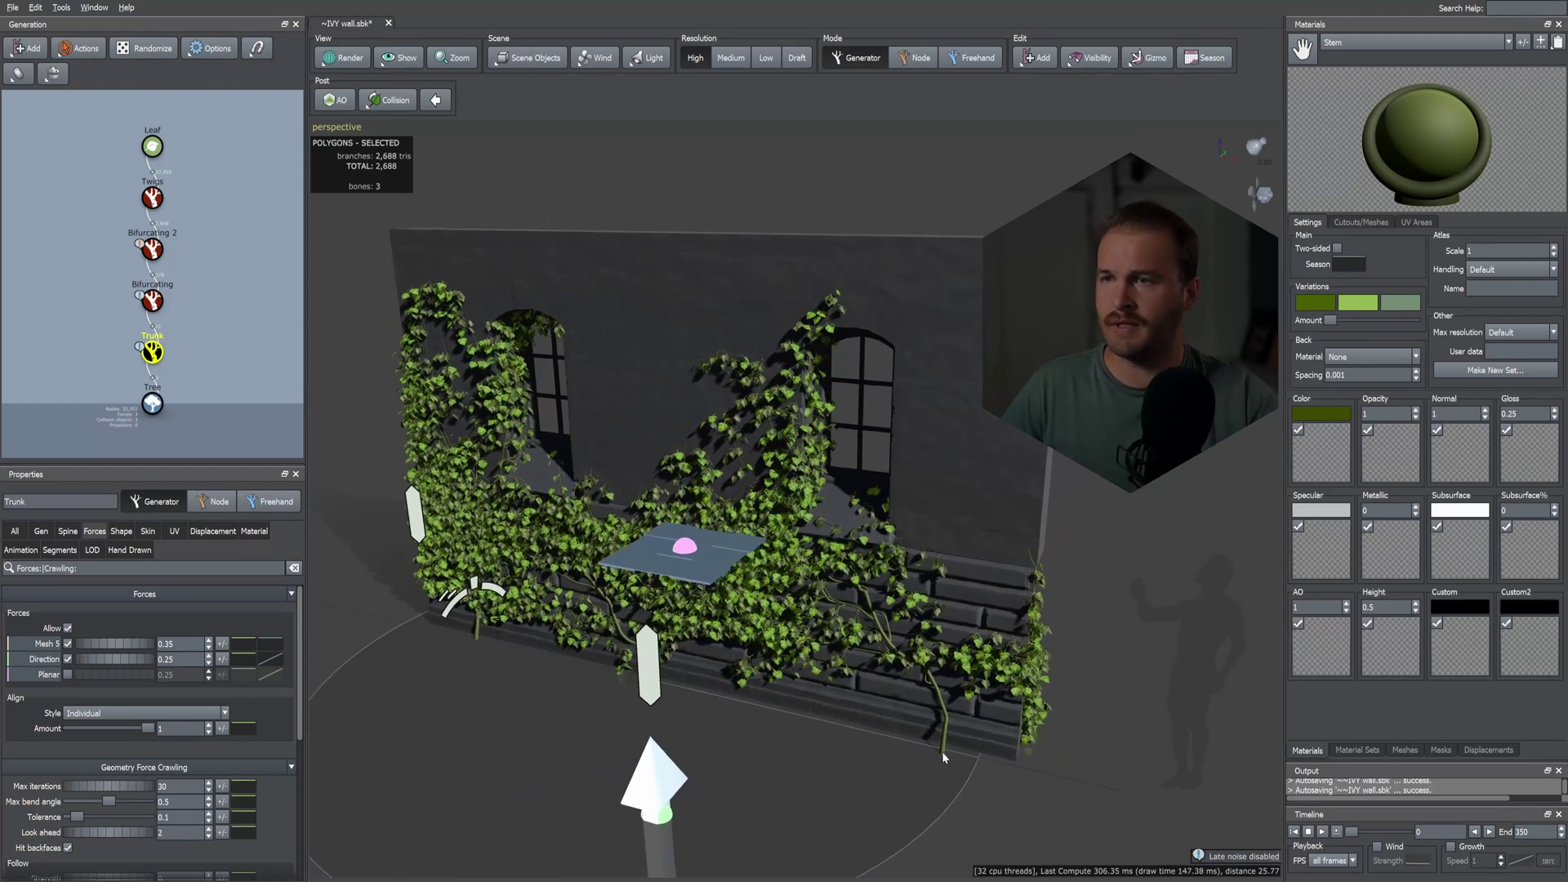
click(953, 754)
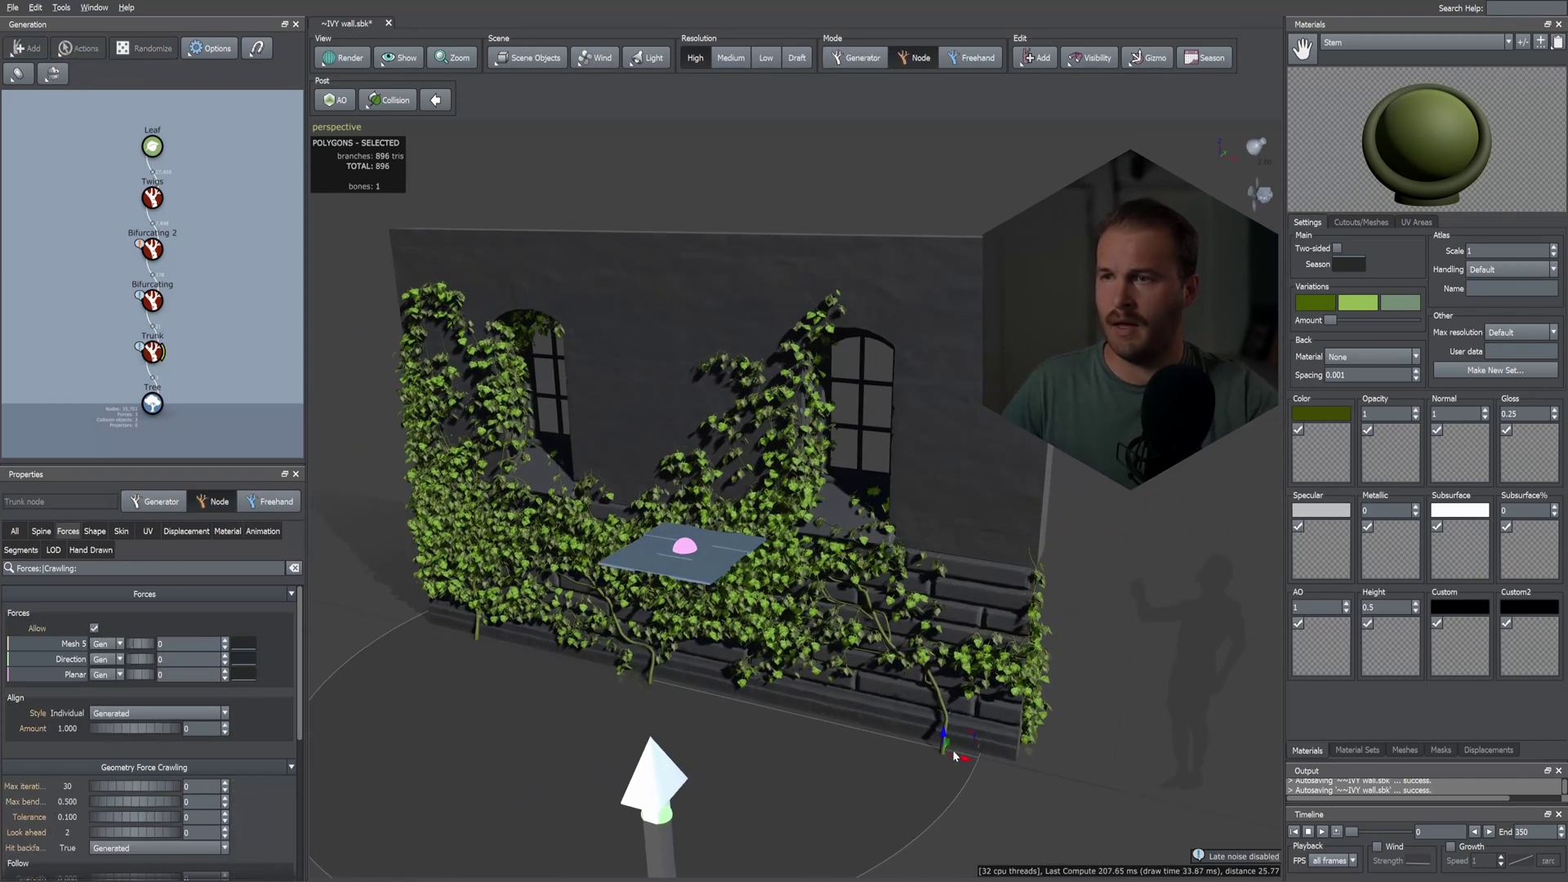
drag(945, 747, 946, 743)
drag(763, 767, 793, 719)
click(772, 716)
click(811, 715)
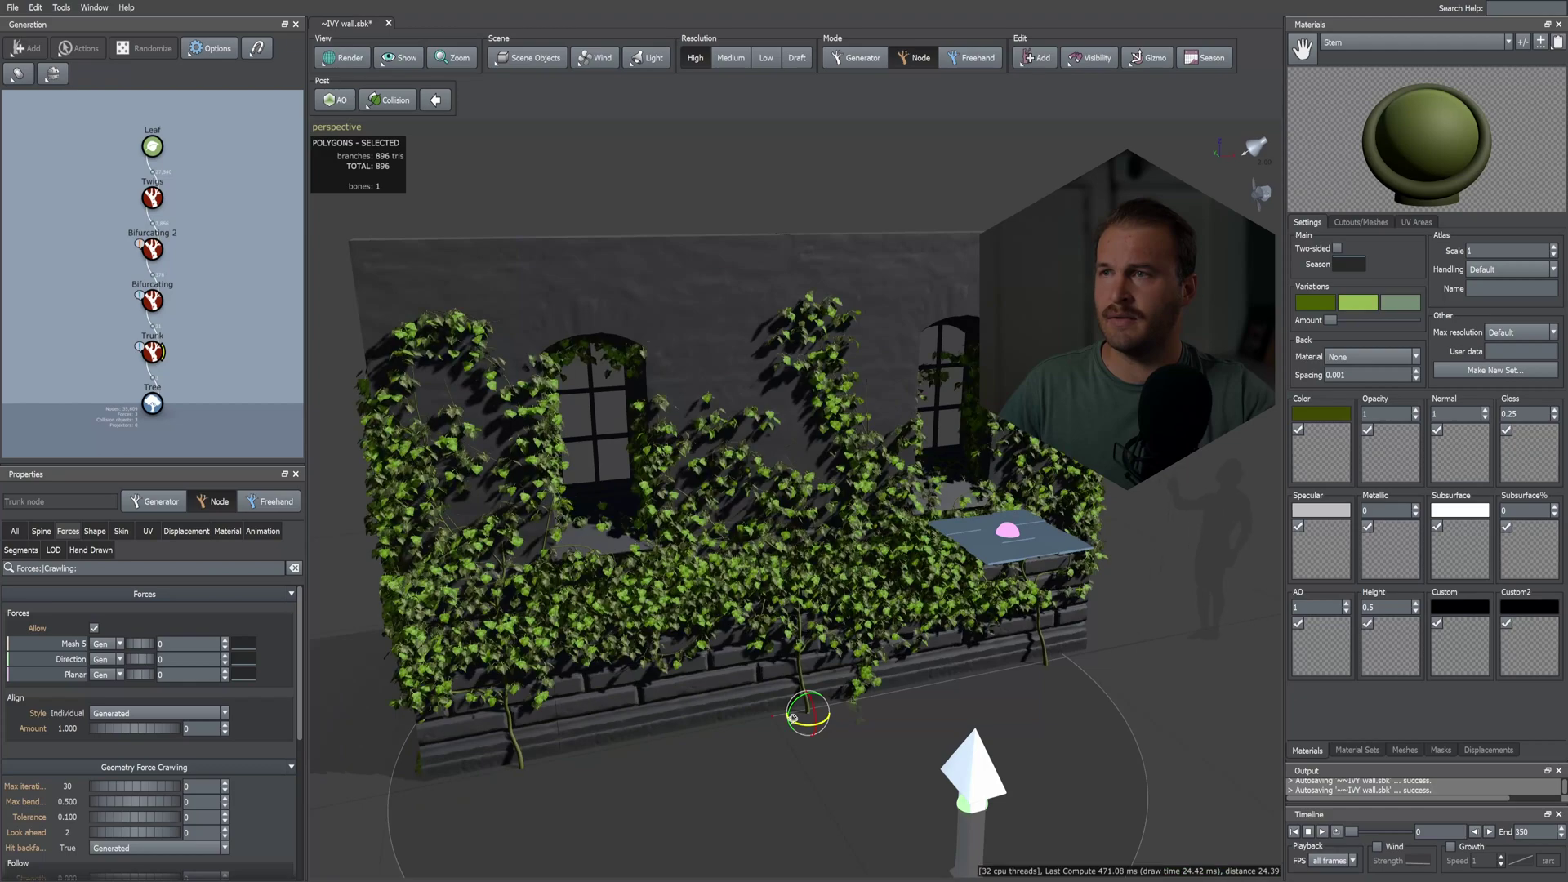
- Add a second Leaf generator to the Twigs generator
drag(723, 772, 757, 771)
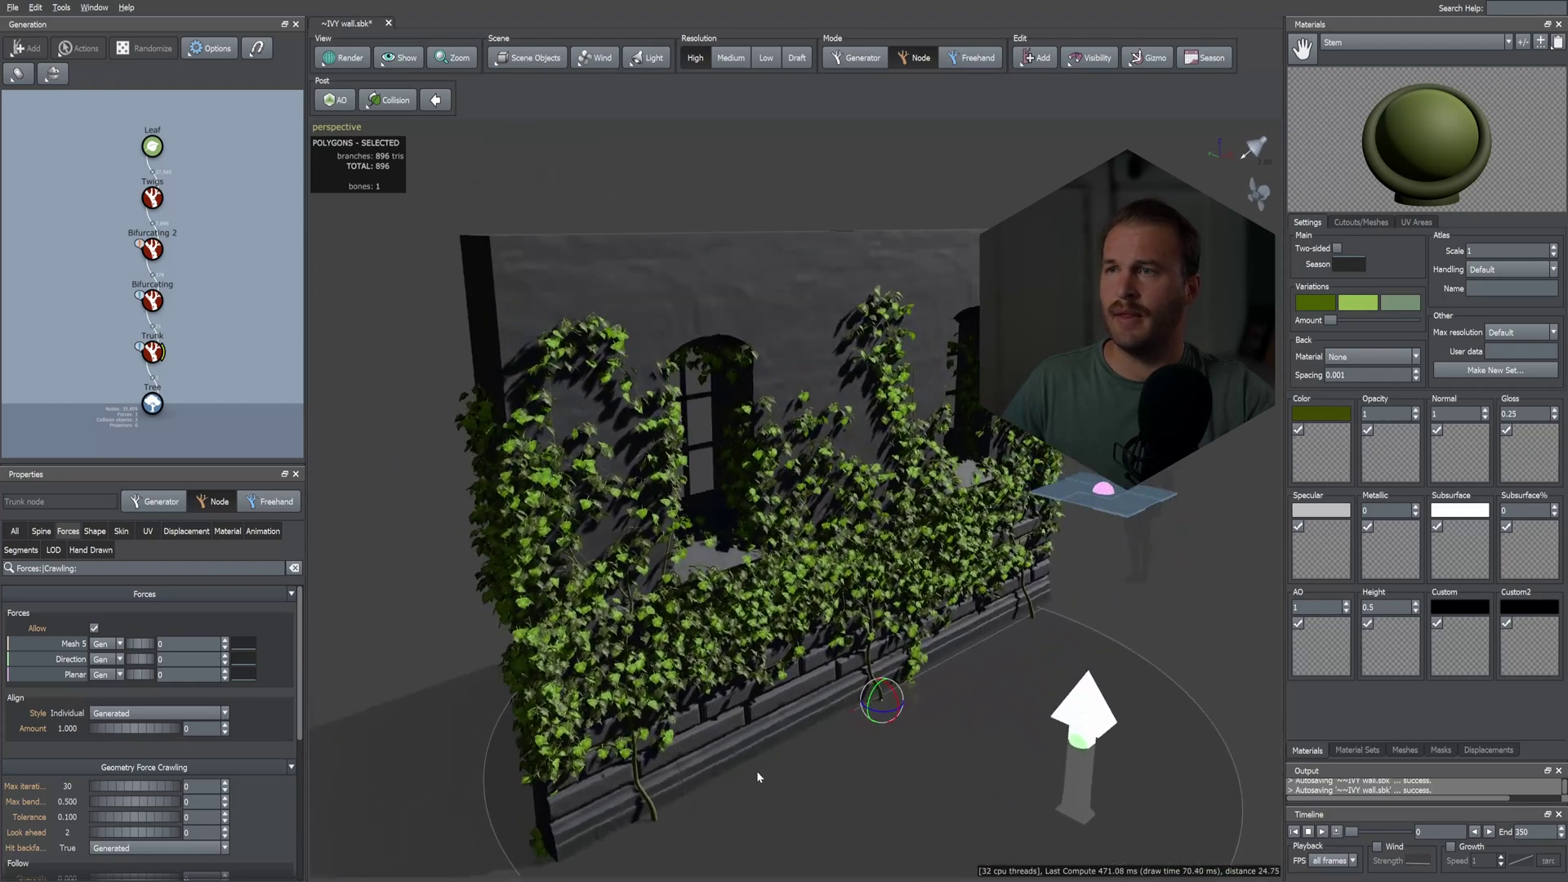
right_drag(796, 666, 862, 490)
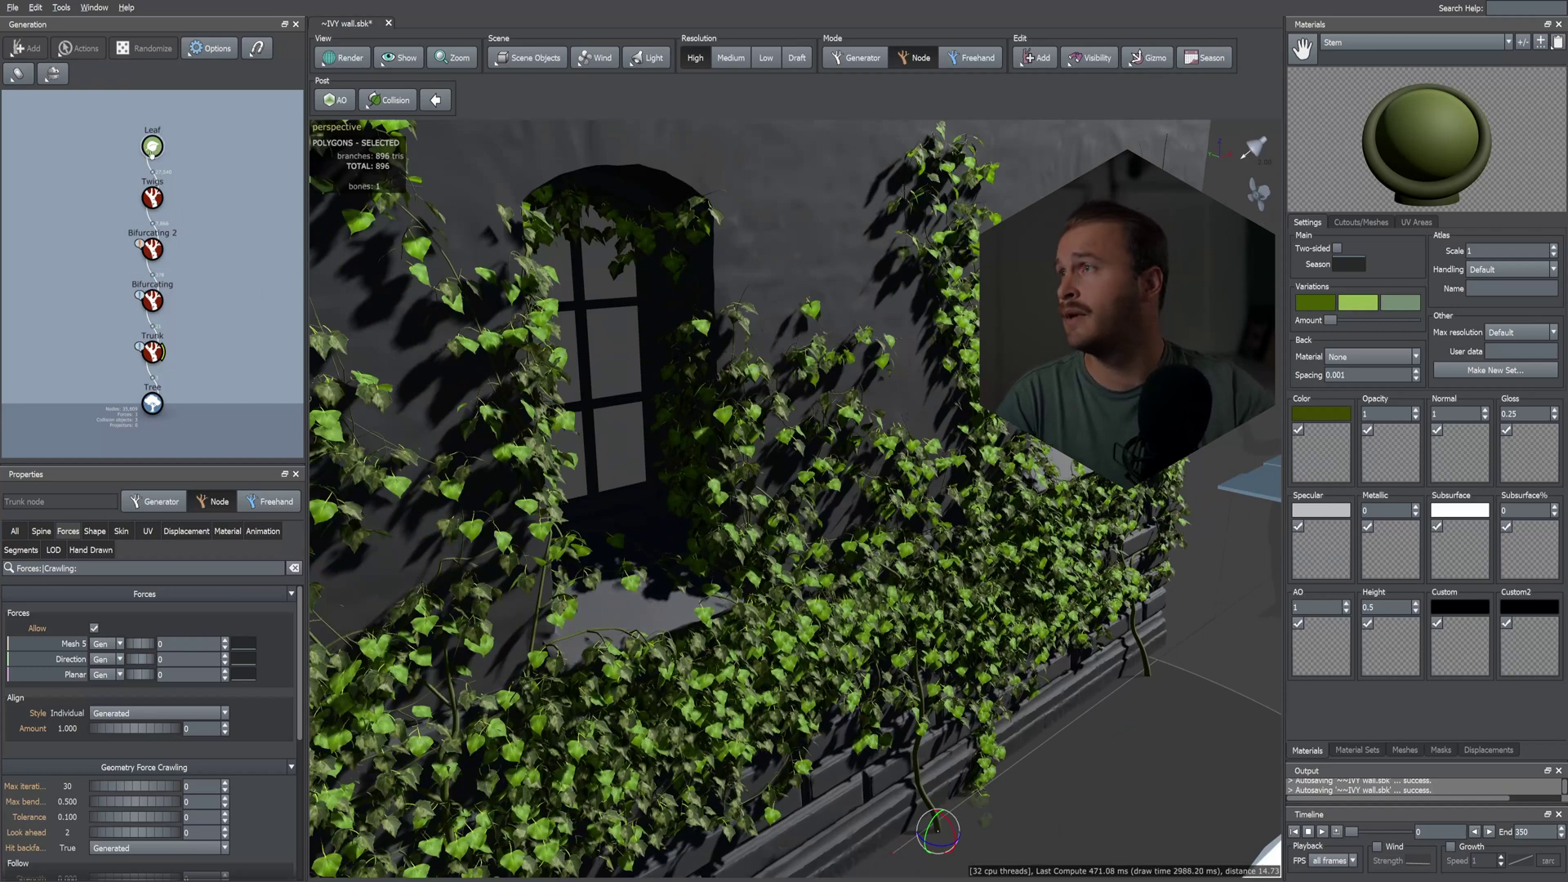
click(464, 292)
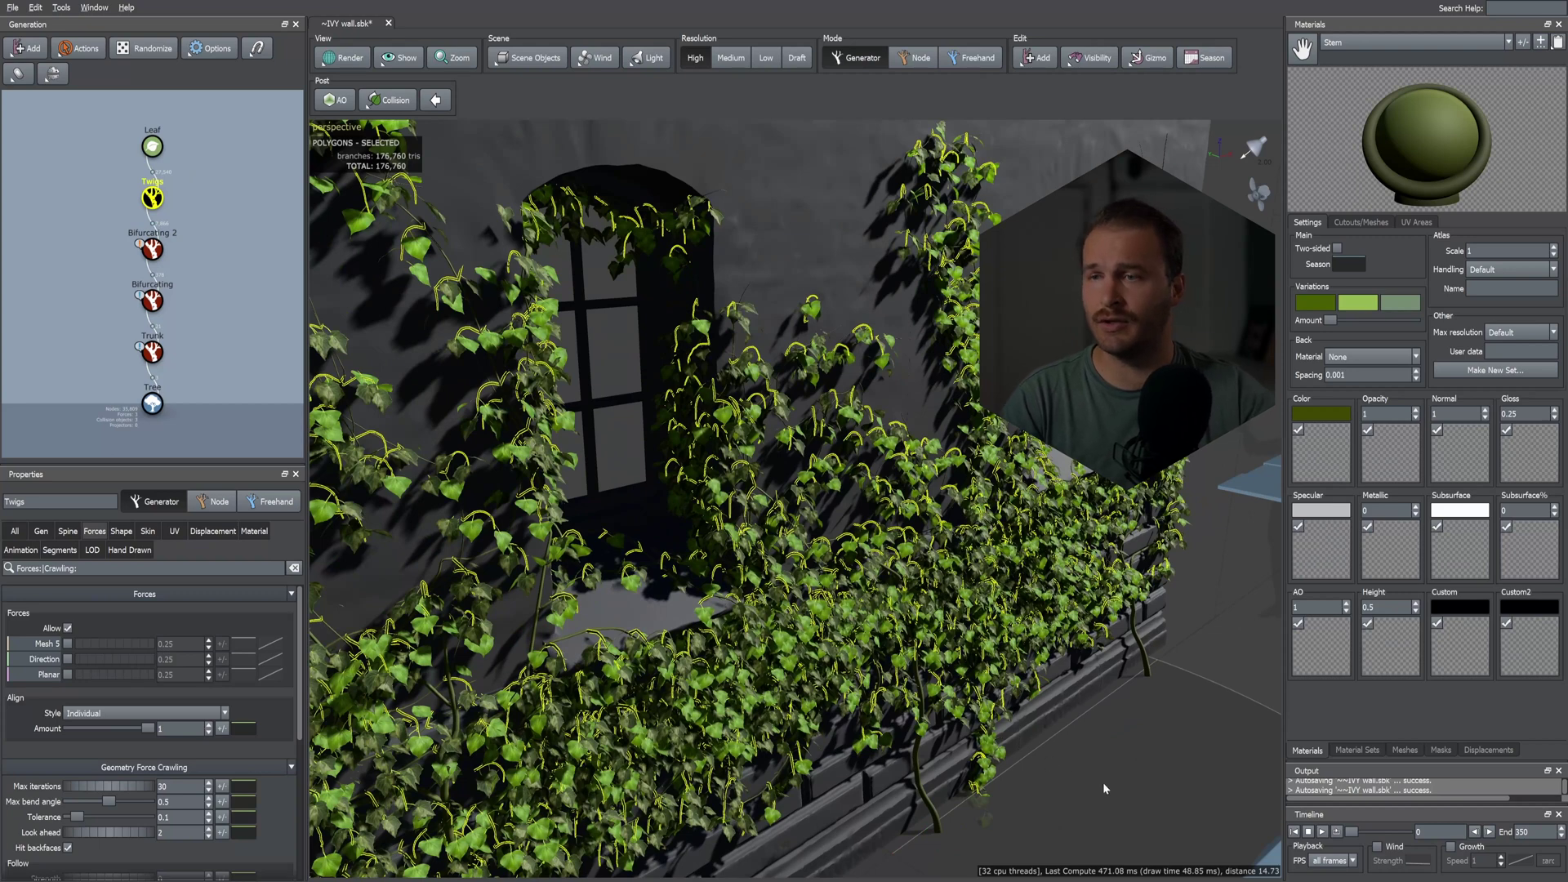
right_click(1104, 788)
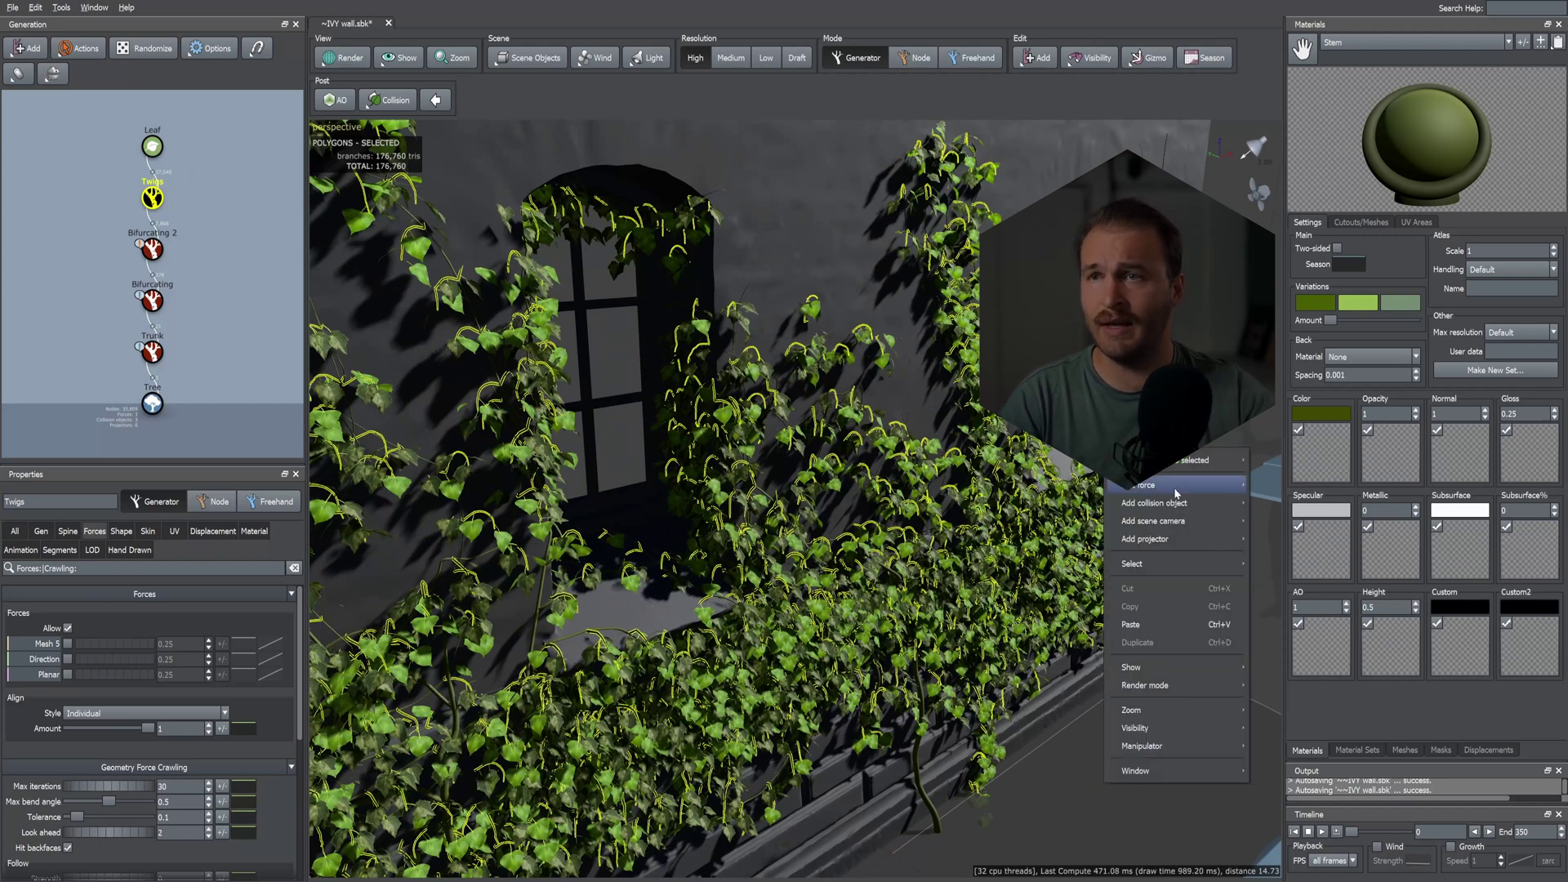
mouse_move(1192, 462)
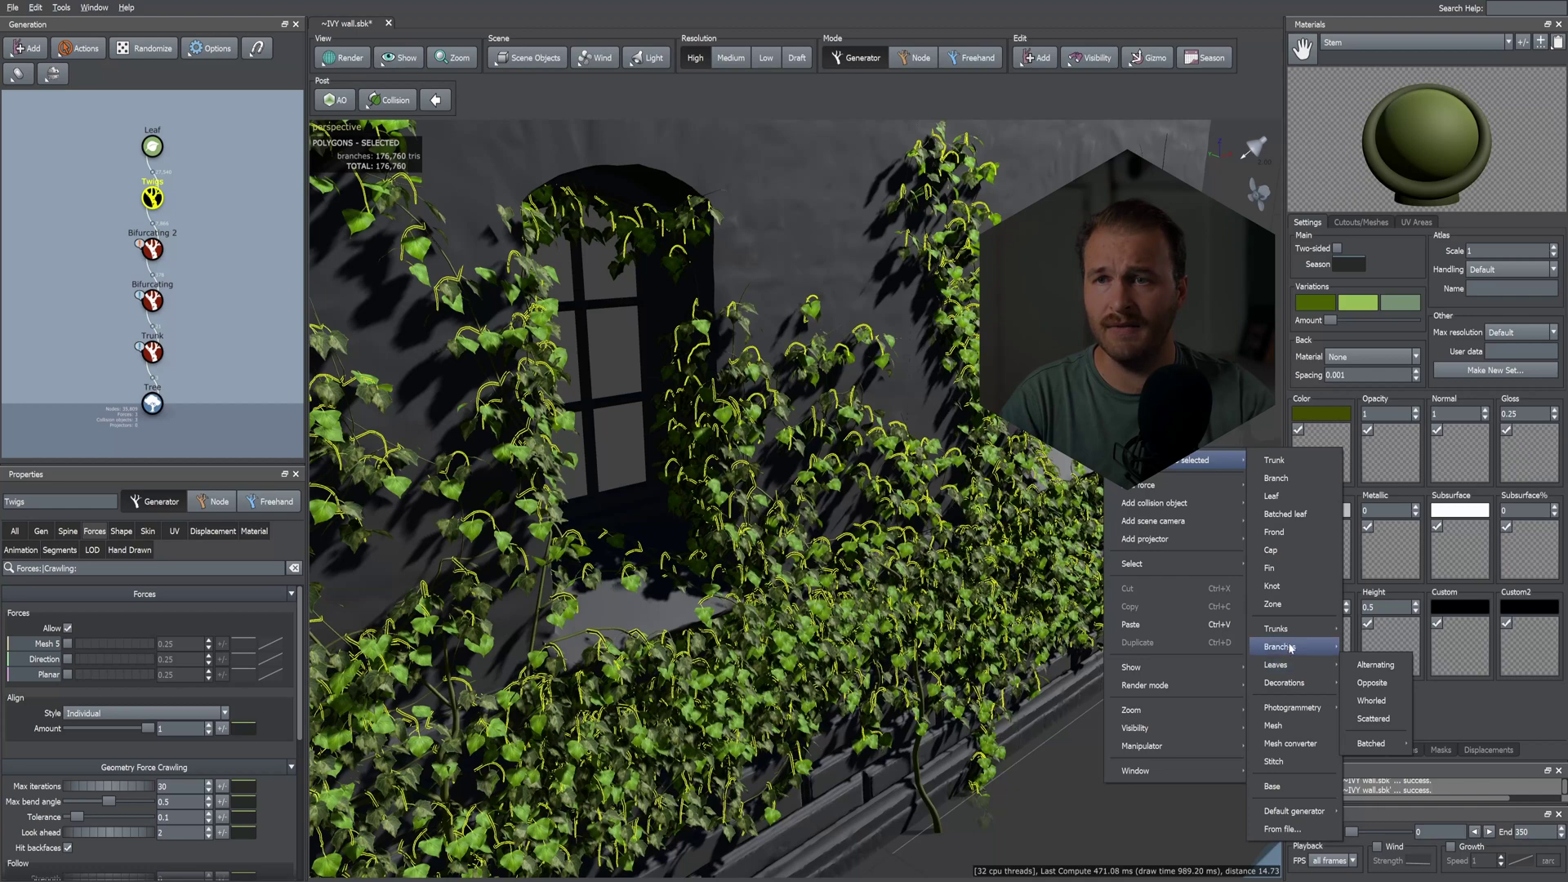
click(1282, 497)
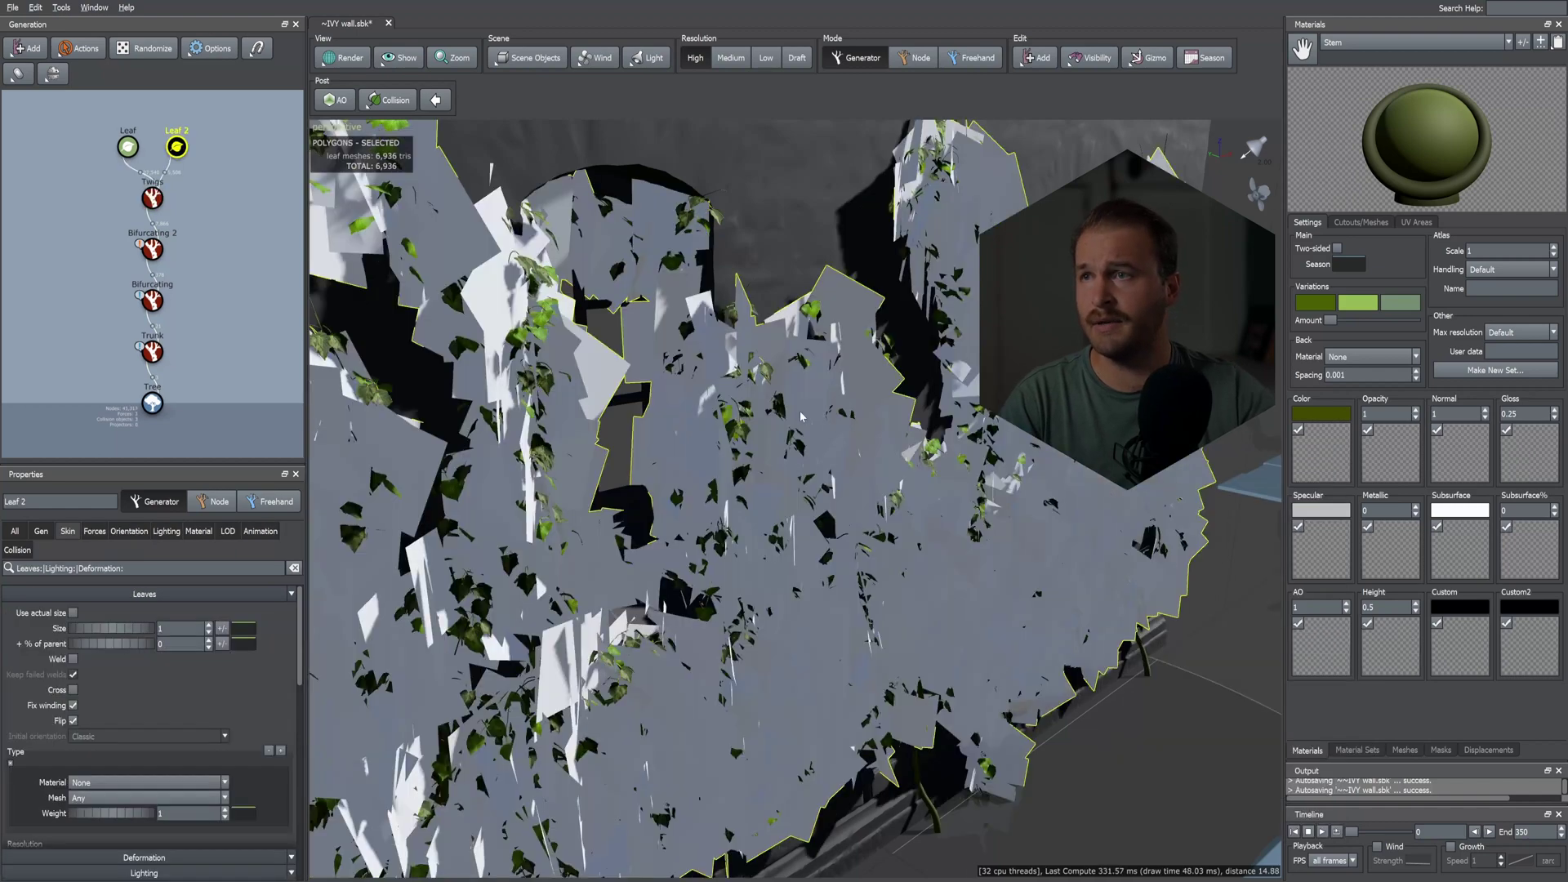
- Set the new leaf generator's absolute number to 0 and its extend-parent type to Any
click(41, 532)
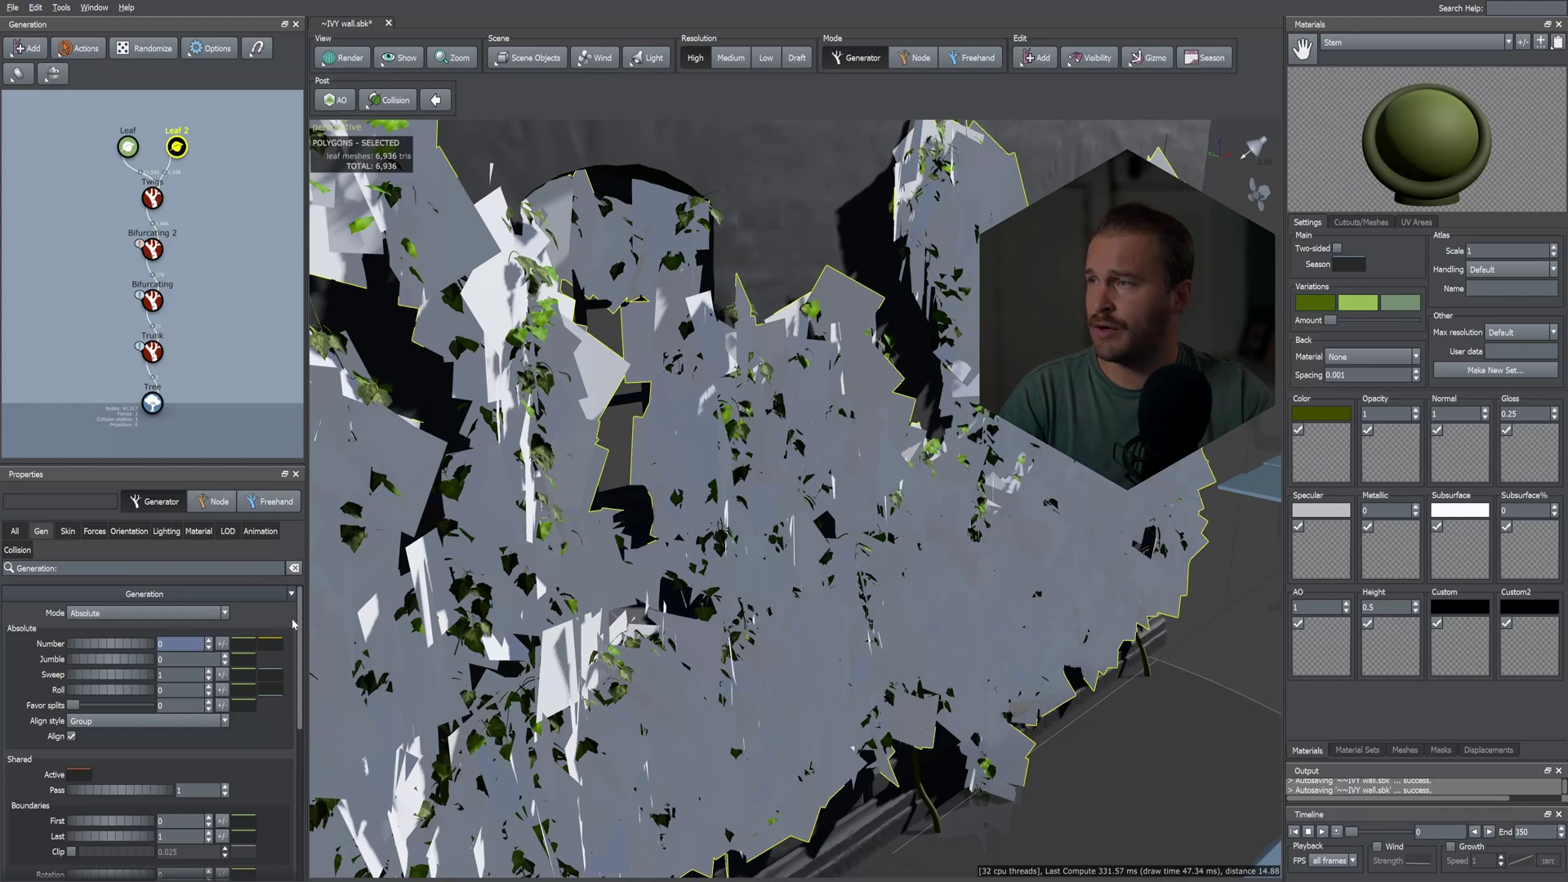
drag(292, 623, 297, 766)
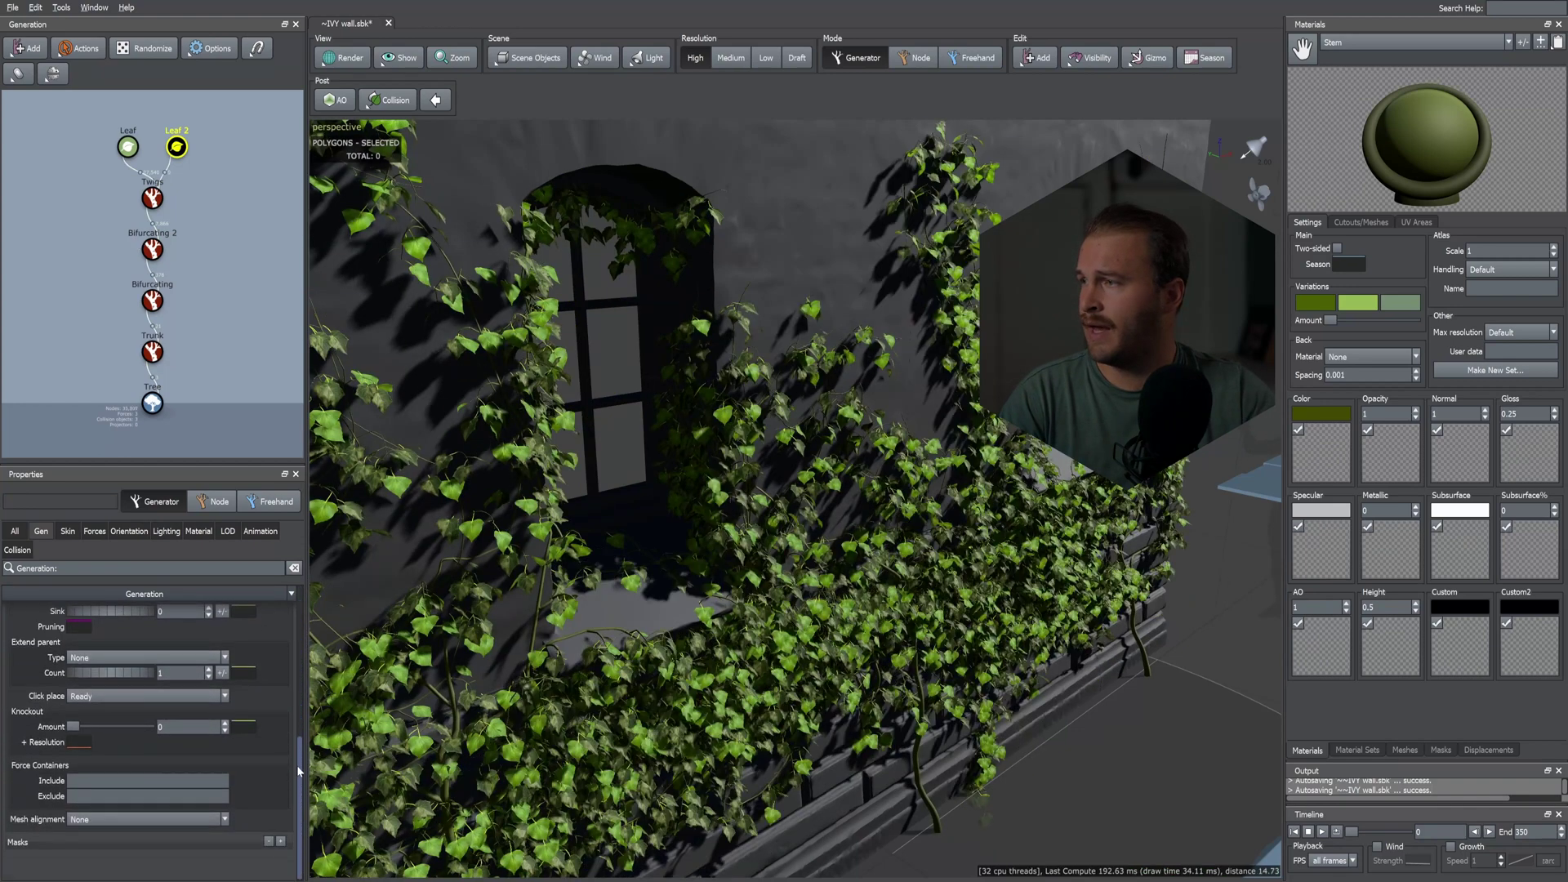
click(91, 656)
click(97, 680)
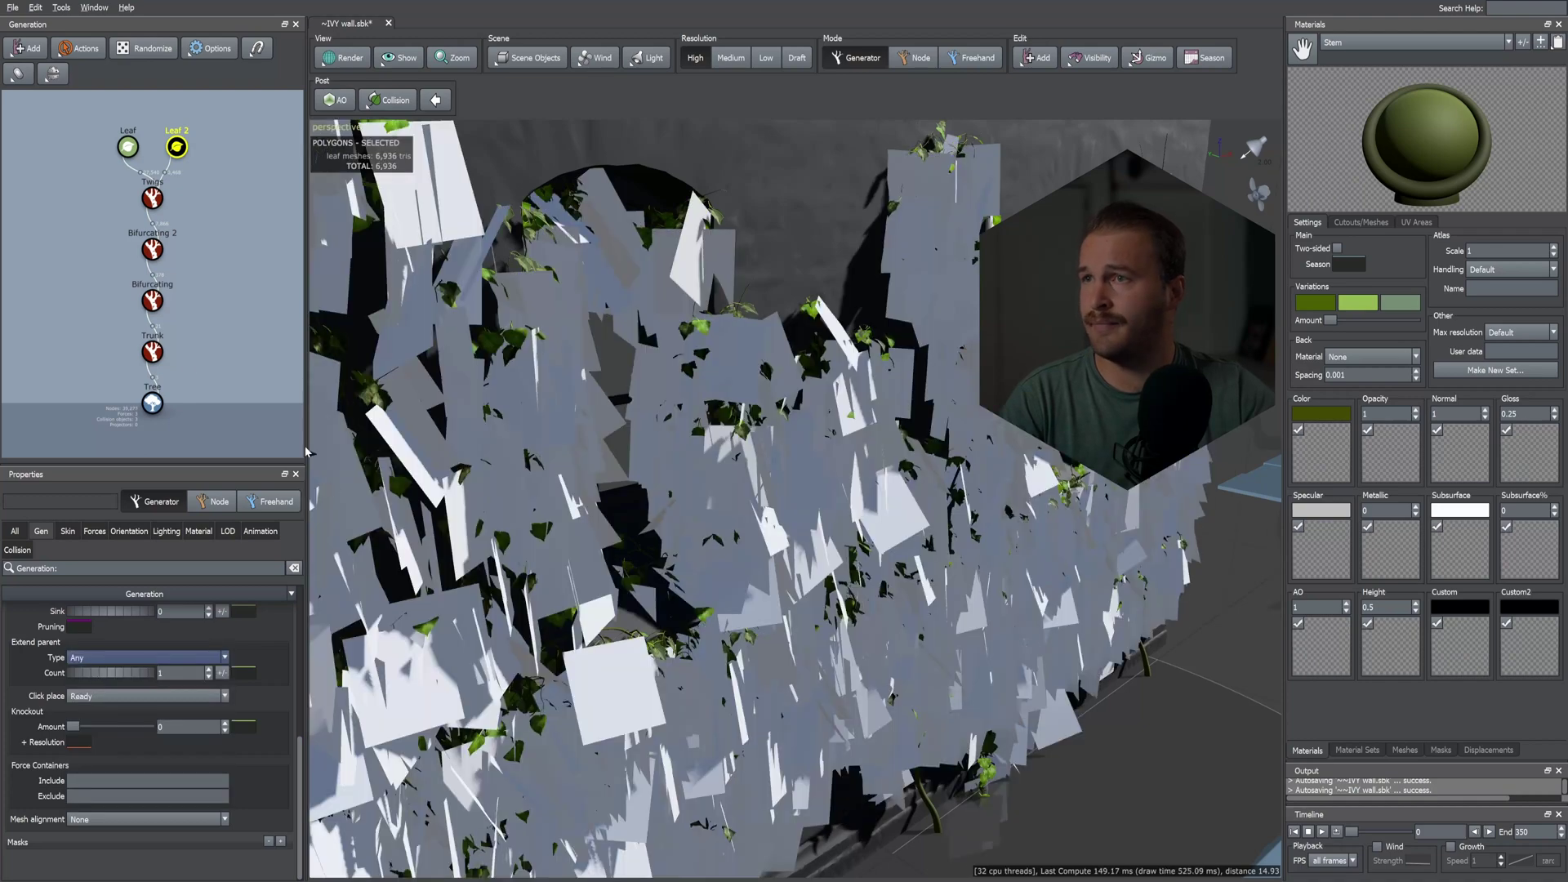
- Set the new leaf generator's sky influence to 1 and its leaf size to 0.15
click(130, 532)
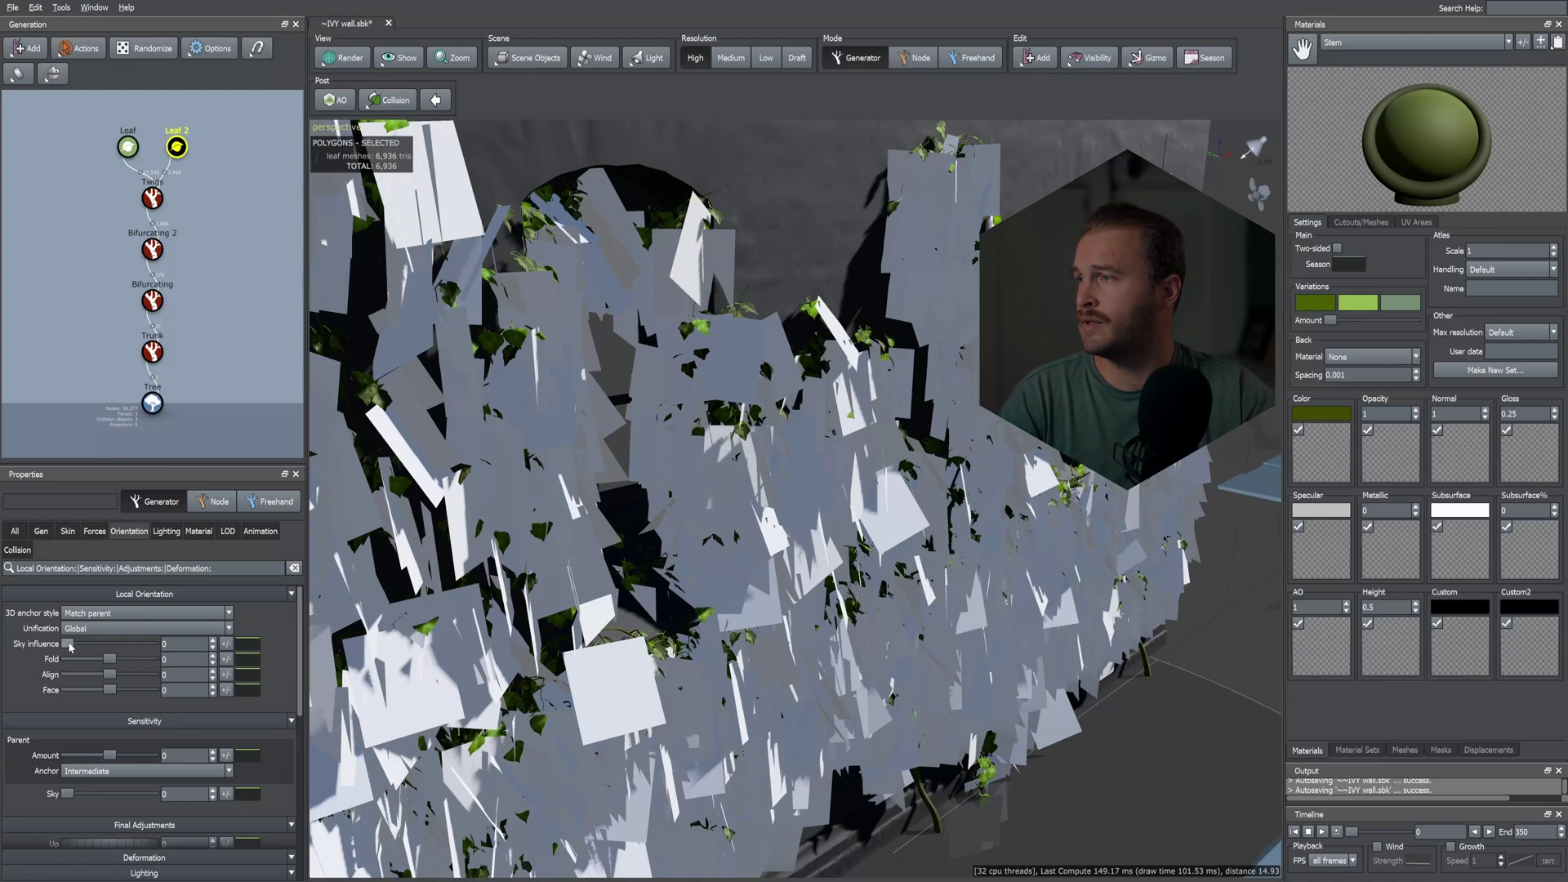
drag(69, 644, 152, 644)
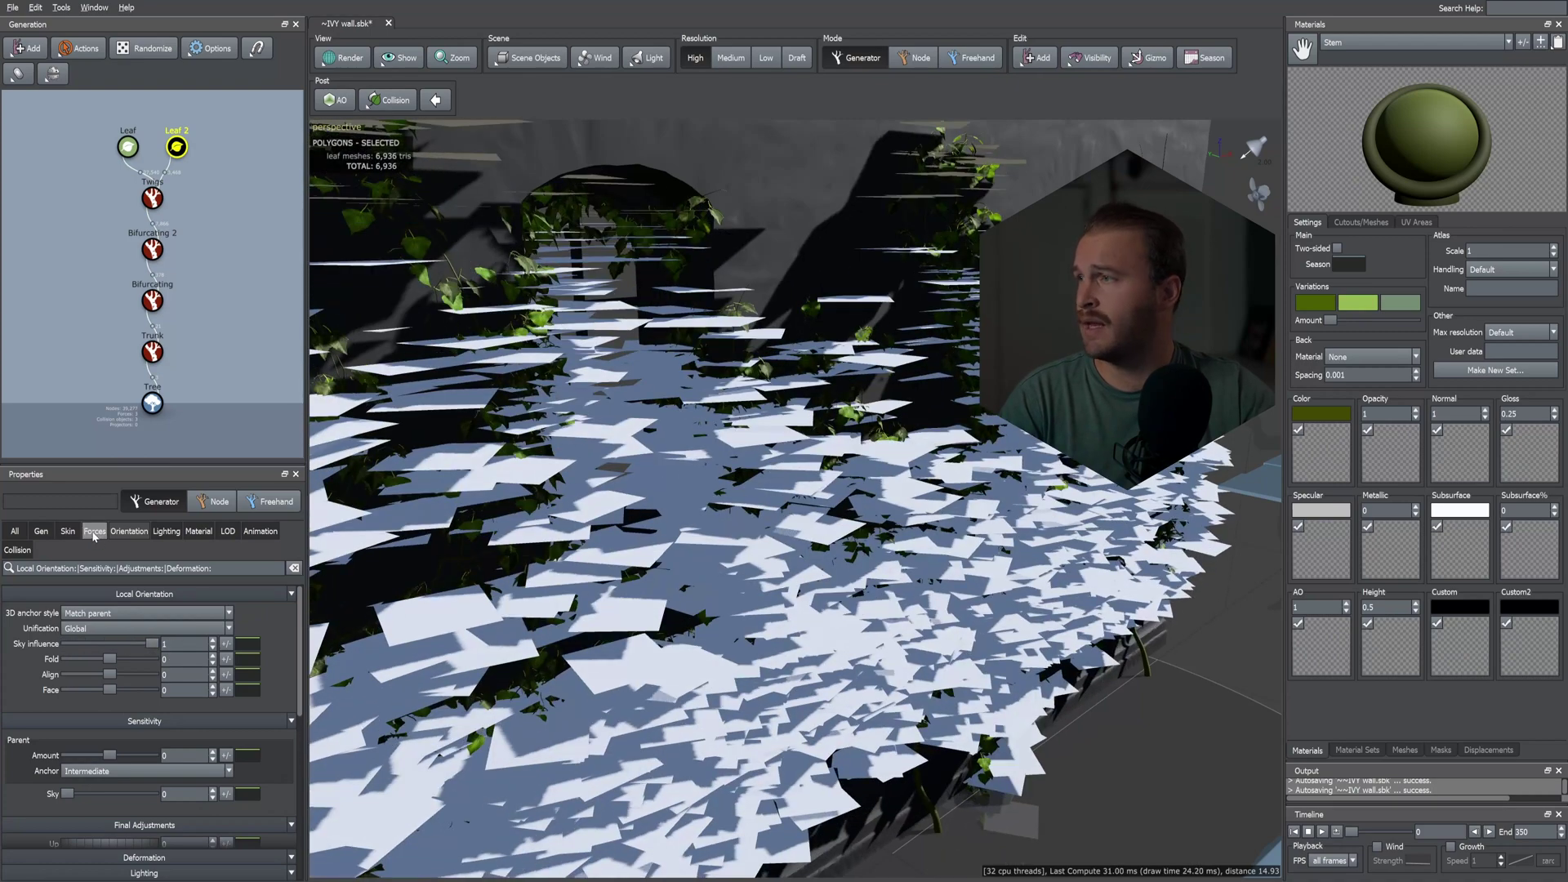
click(68, 531)
drag(140, 629, 110, 632)
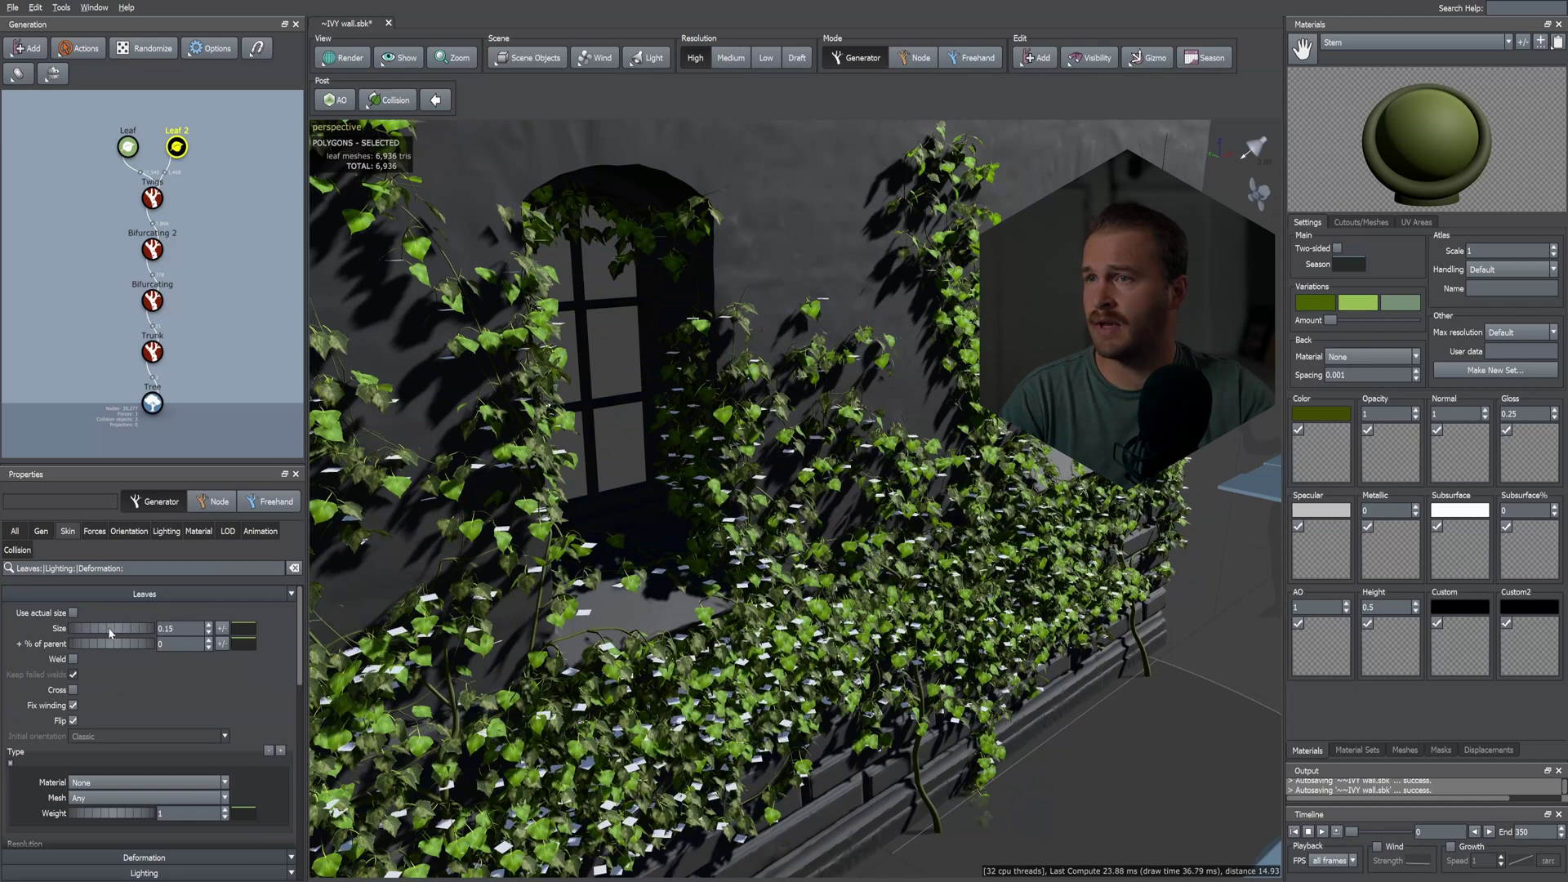
- Select the Flowers material, inspect its height map, and assign the material to the new leaf generator
click(1392, 45)
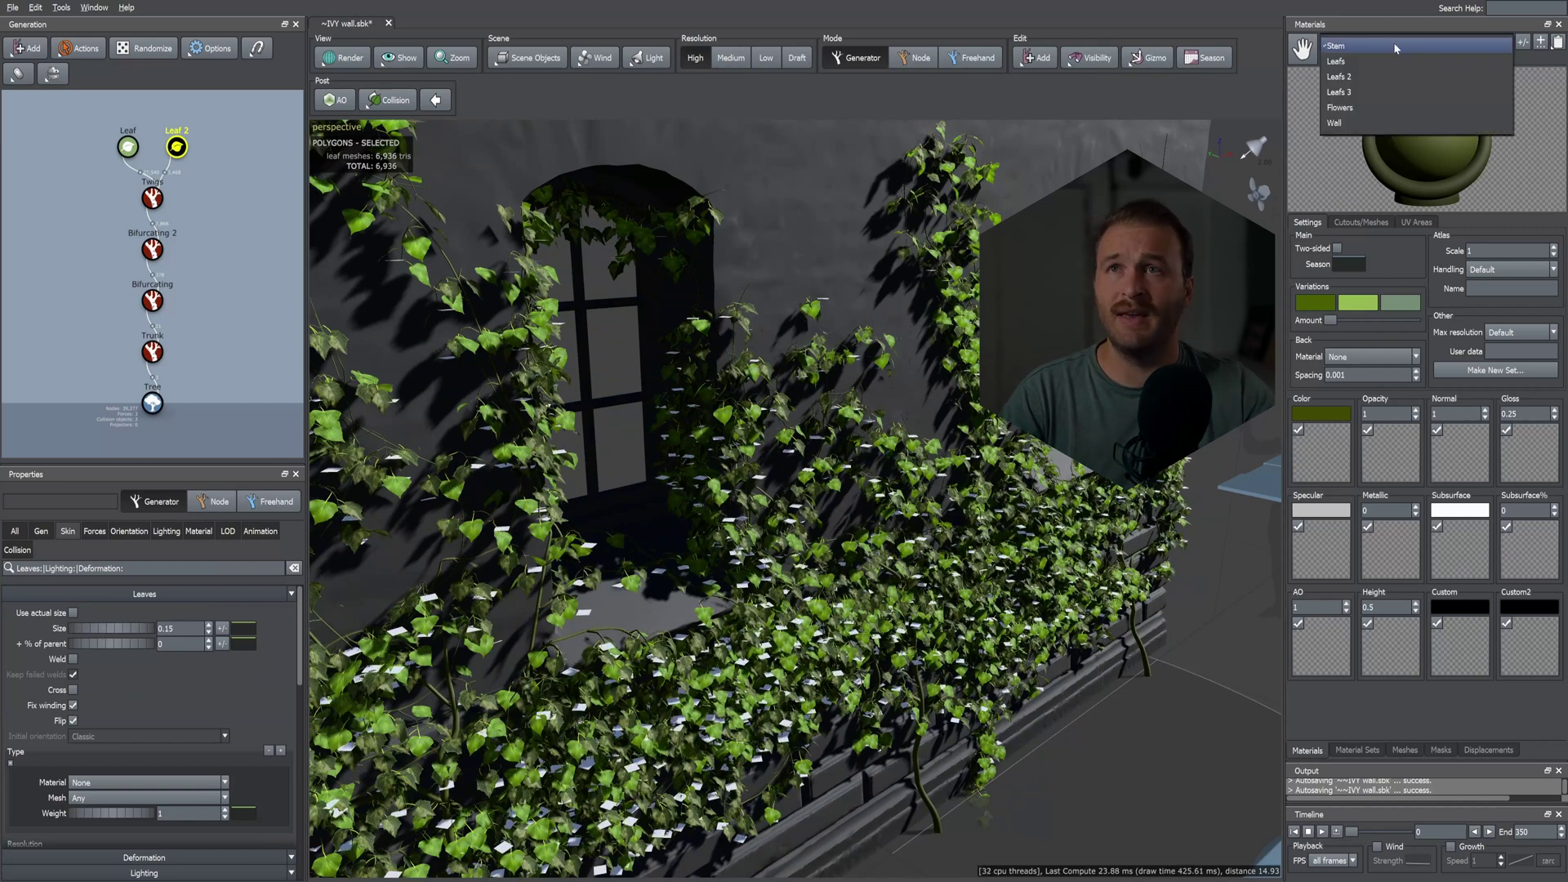
click(1359, 109)
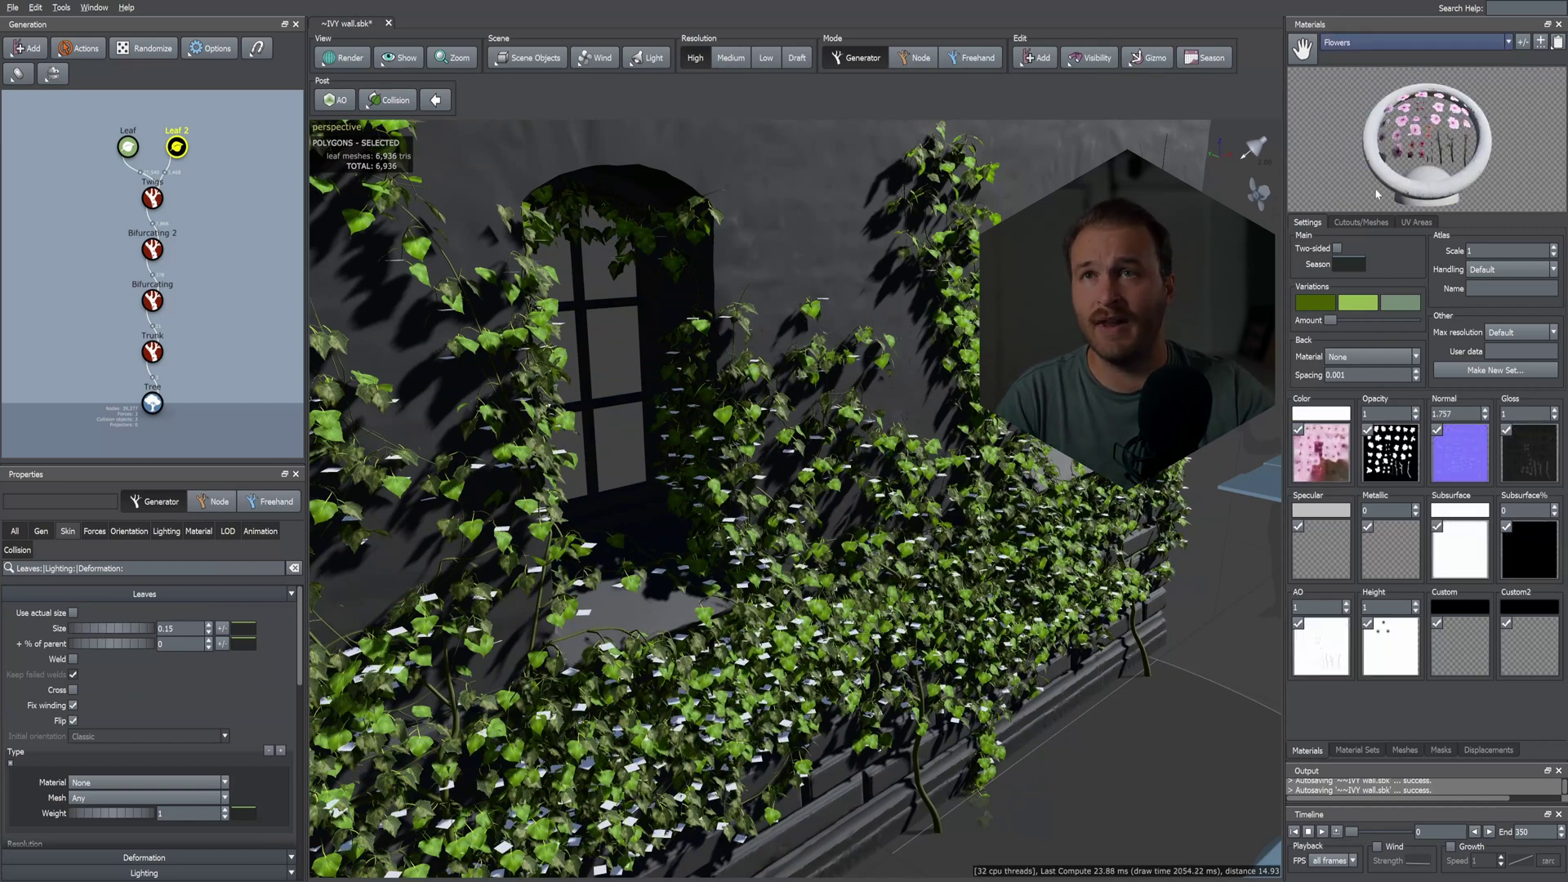
click(1386, 650)
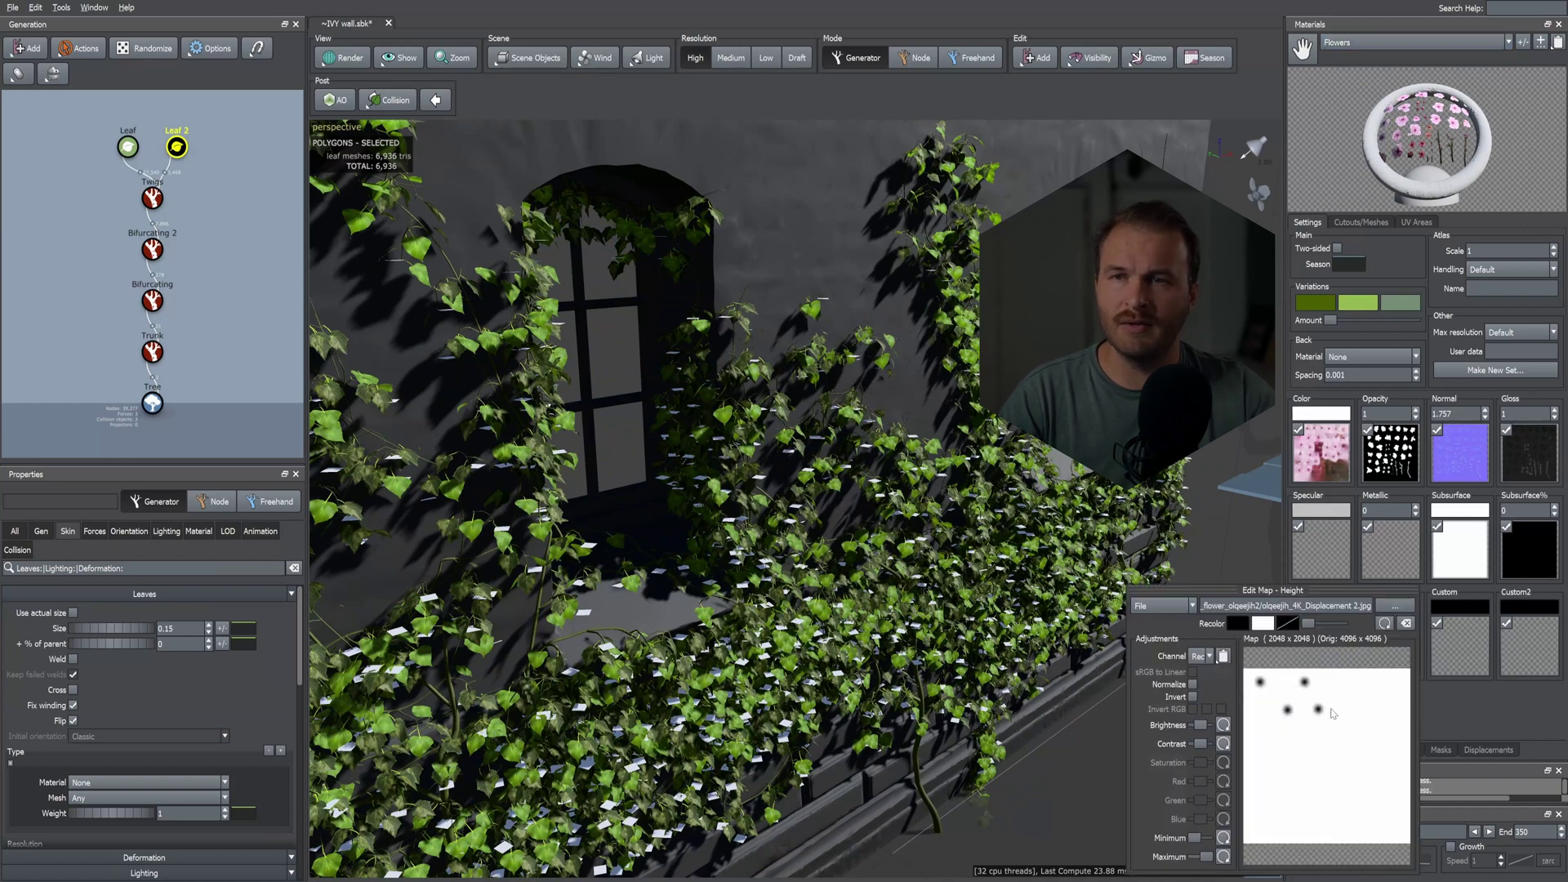
drag(1136, 408, 1145, 409)
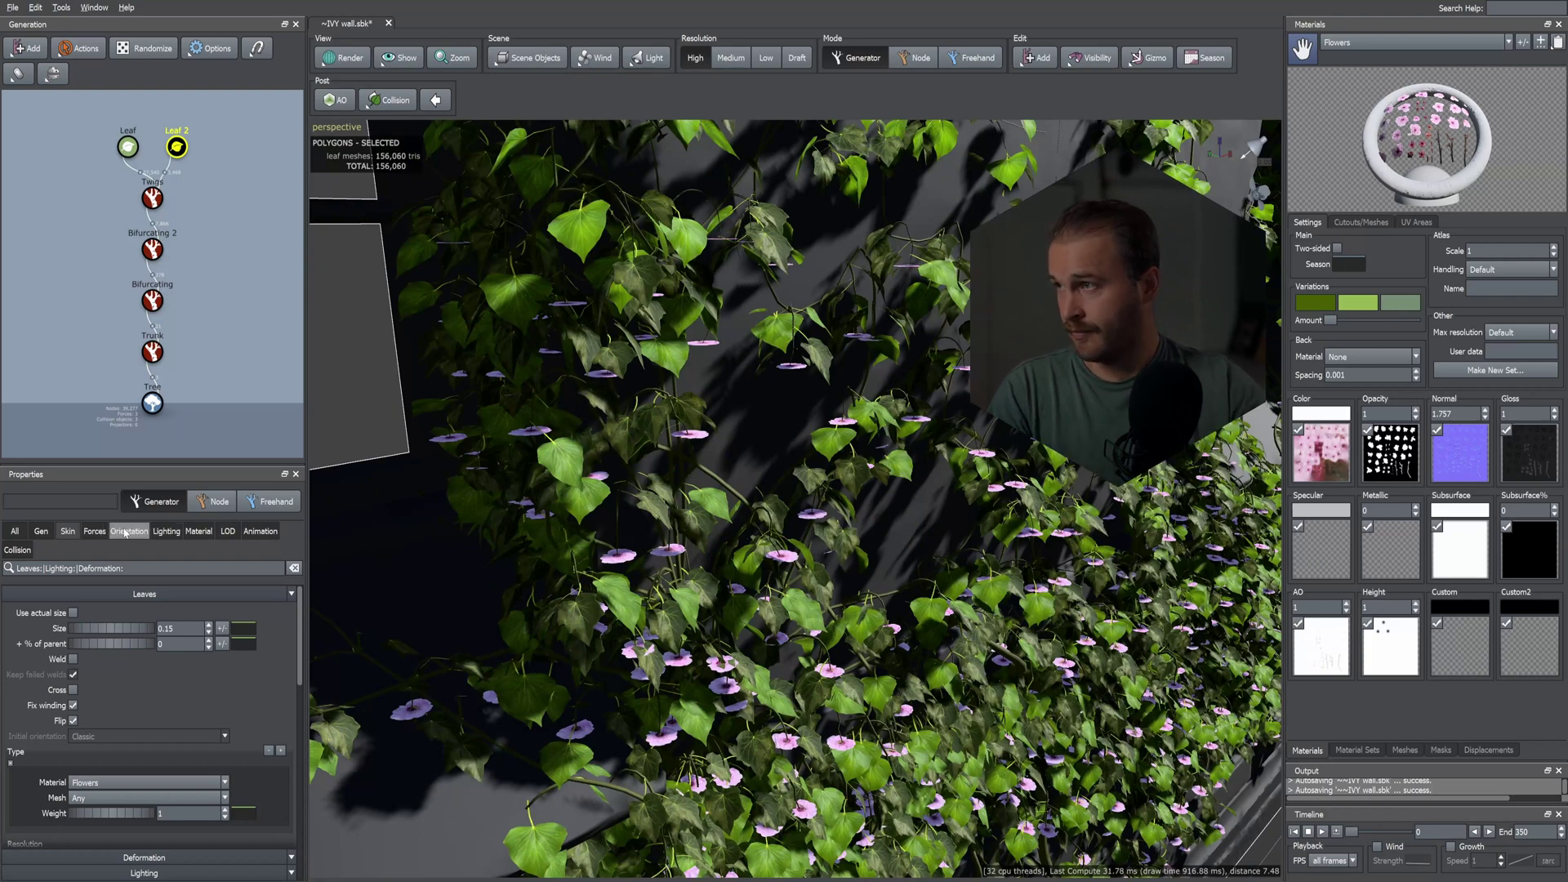
- Increase the flowers' deformation height into funnel shapes and set their parent sensitivity amount to 0.674
click(95, 532)
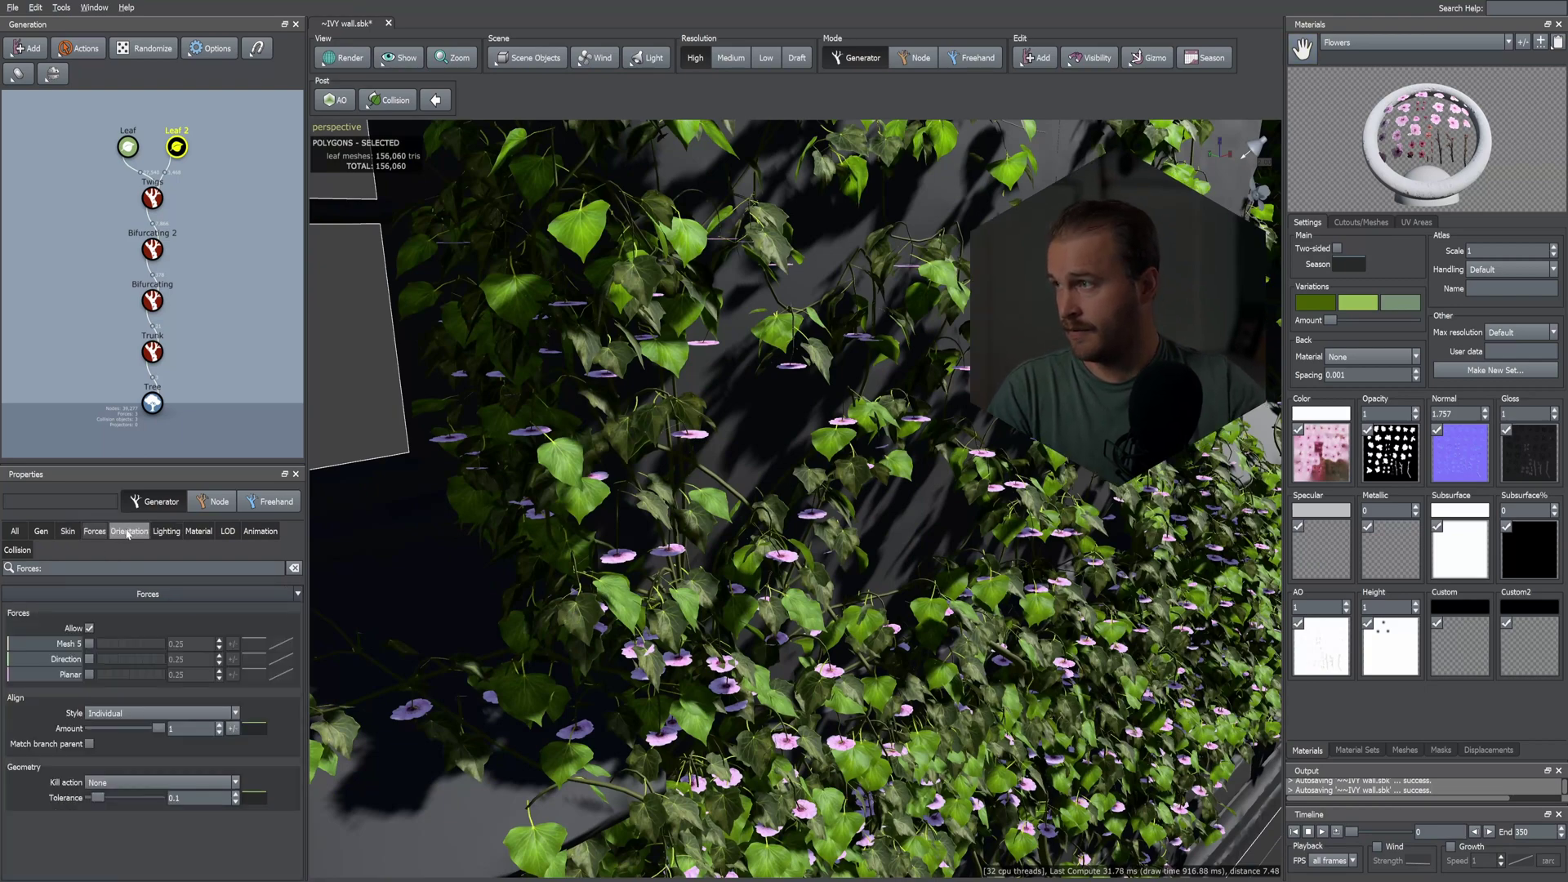
click(69, 533)
drag(300, 627, 301, 704)
drag(86, 709, 117, 711)
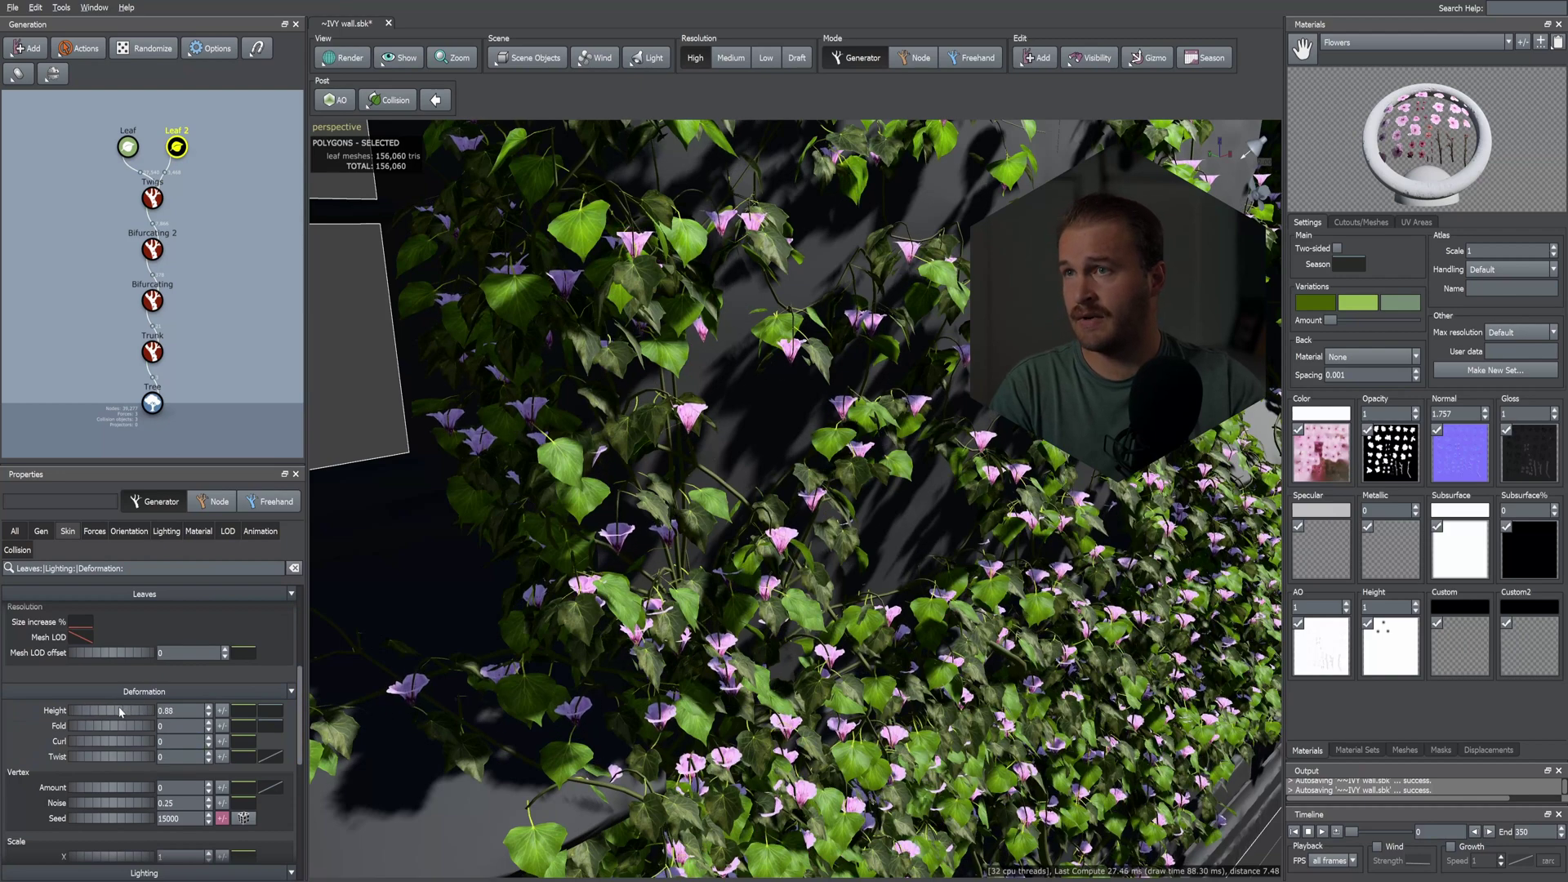
click(124, 532)
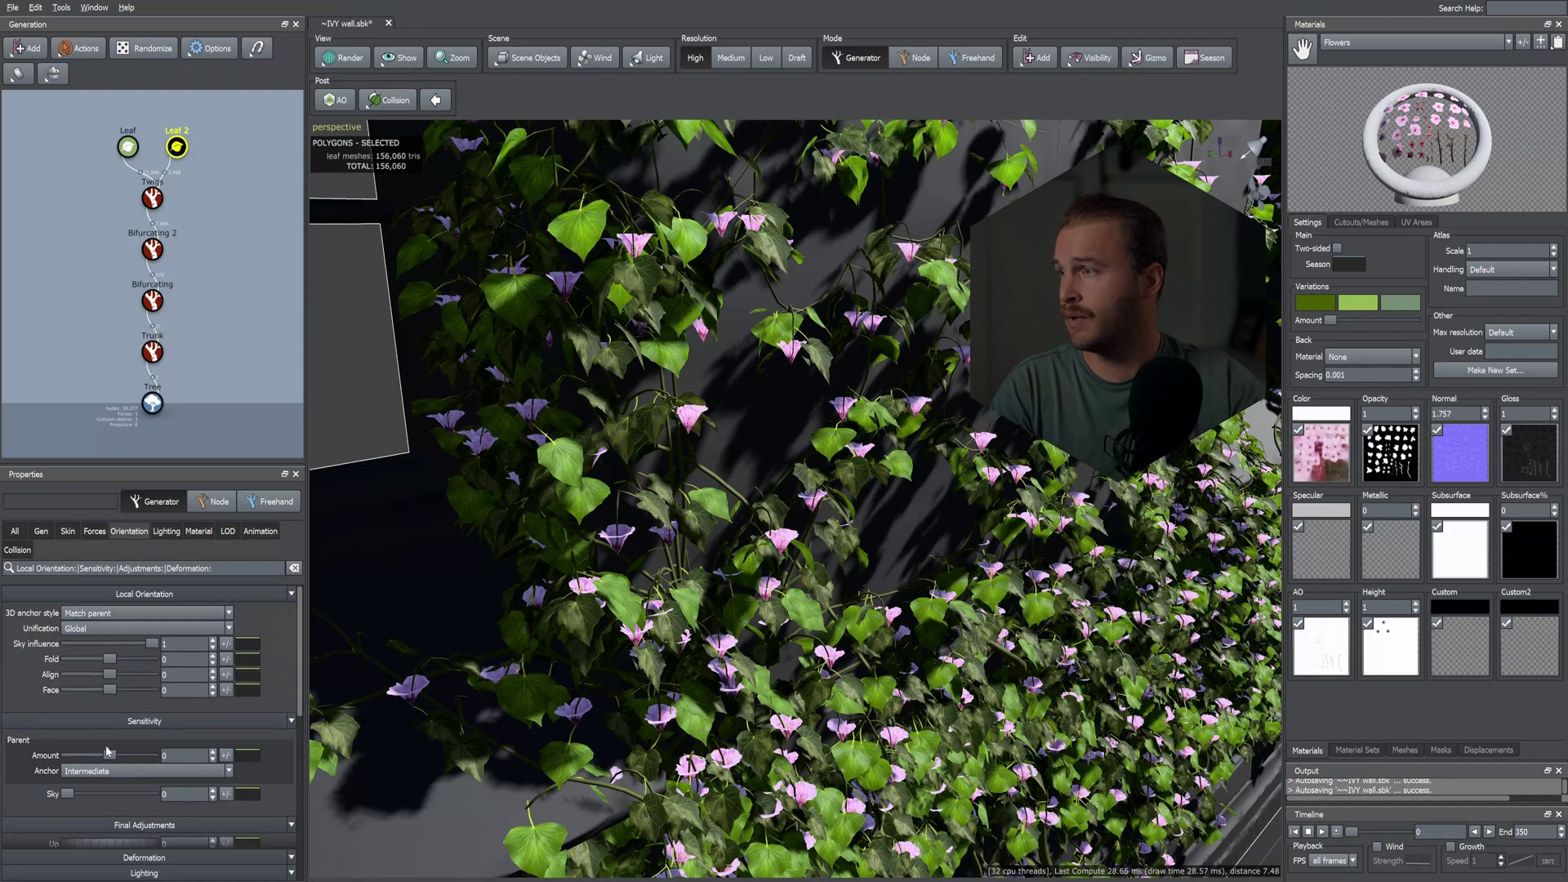
drag(110, 757, 138, 758)
- Frame the flowering ivy on the wall and enable growth on the timeline to preview its growth animation
right_drag(886, 286, 759, 558)
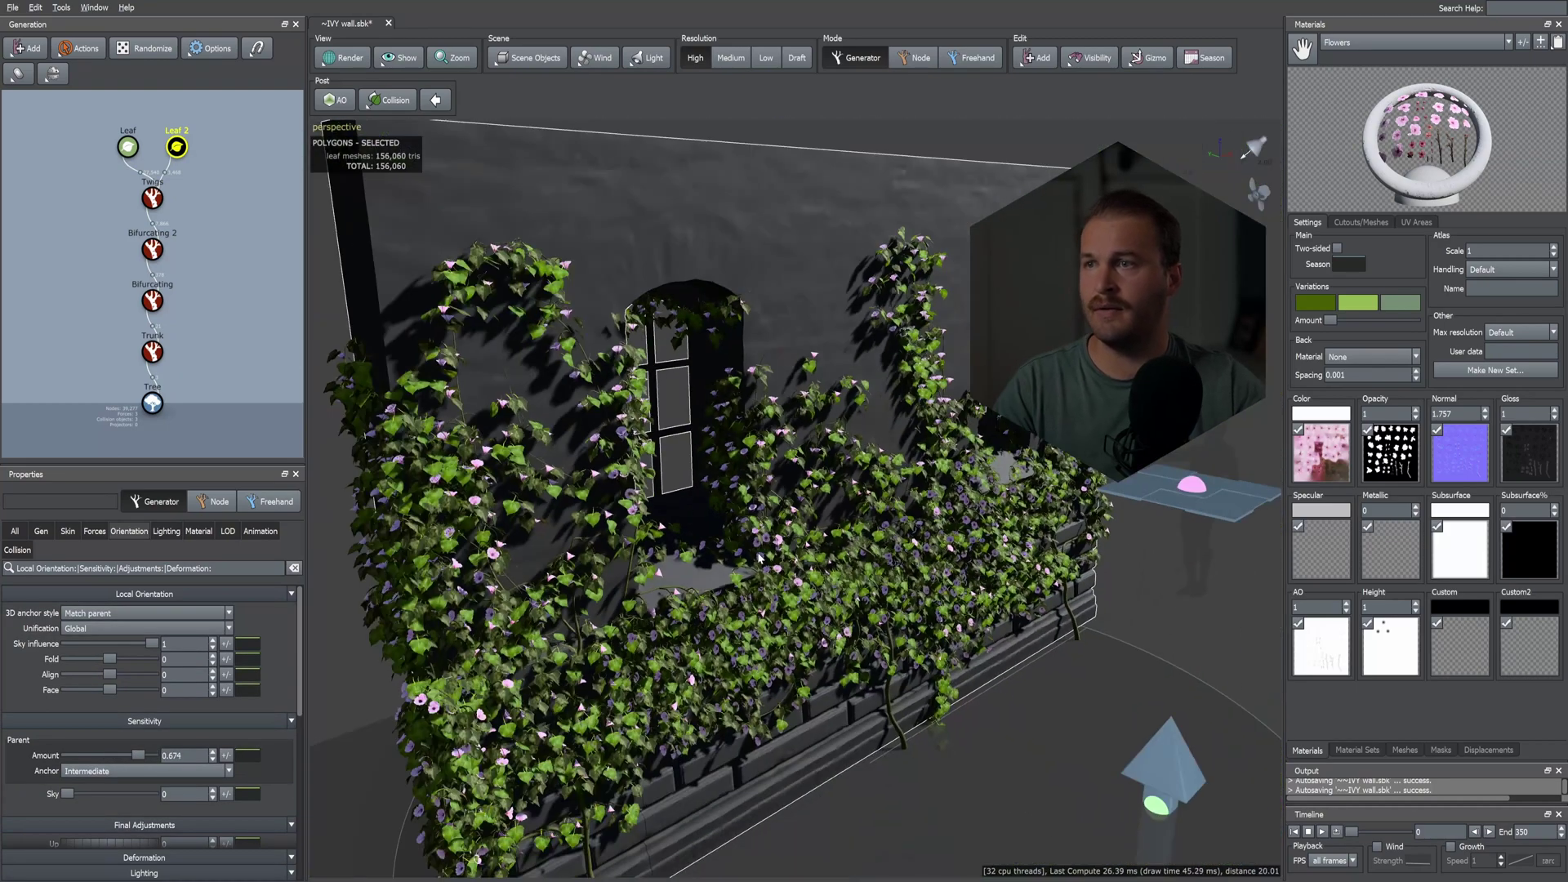
mouse_move(760, 558)
mouse_down()
mouse_move(695, 570)
mouse_move(774, 566)
mouse_up()
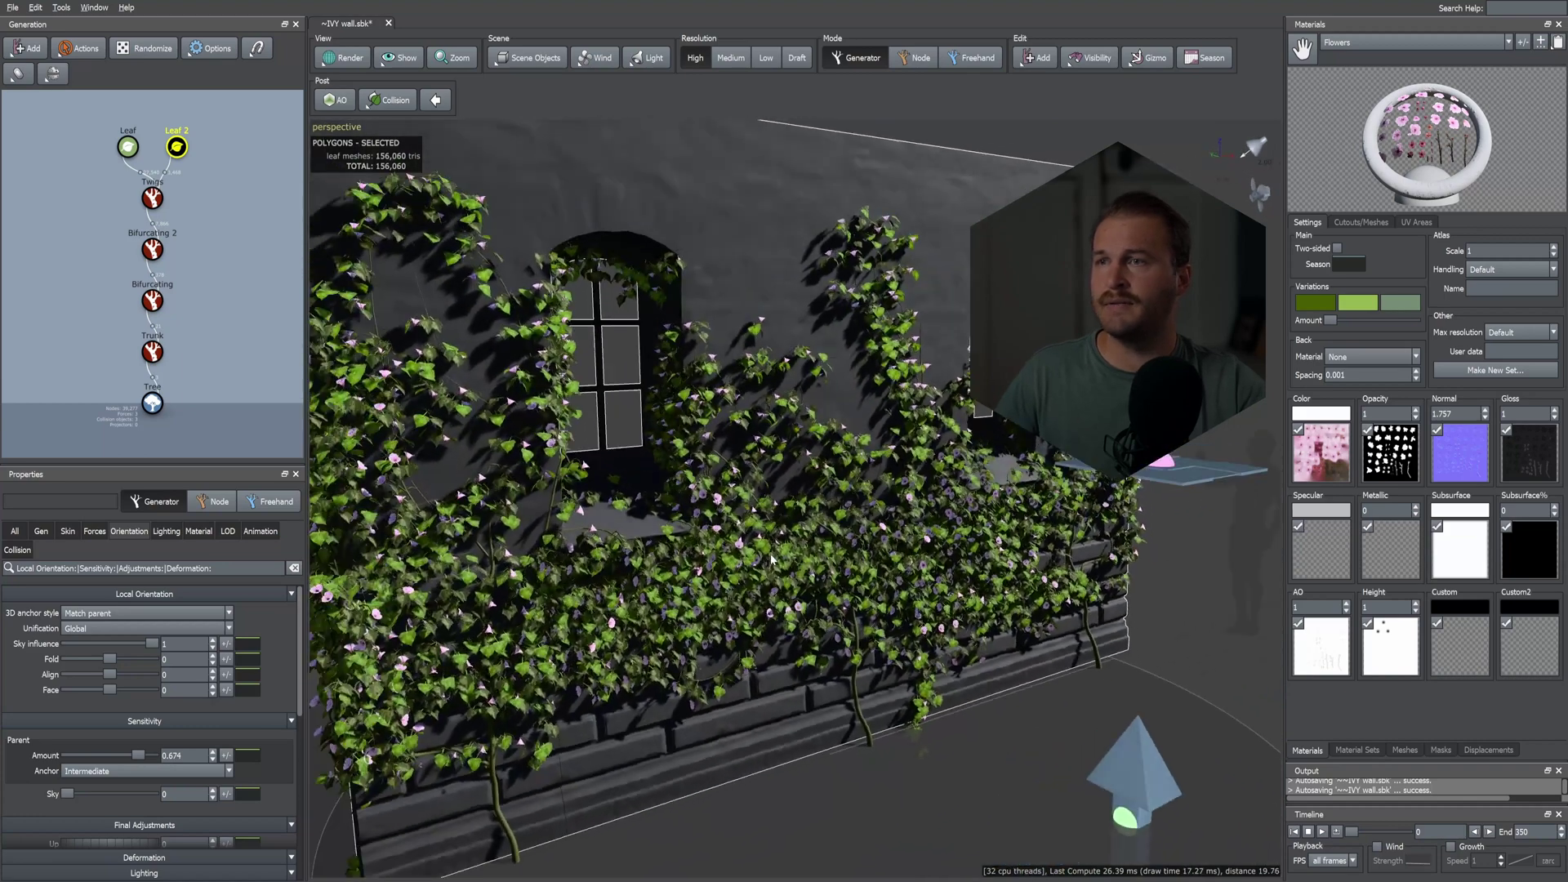
click(1453, 847)
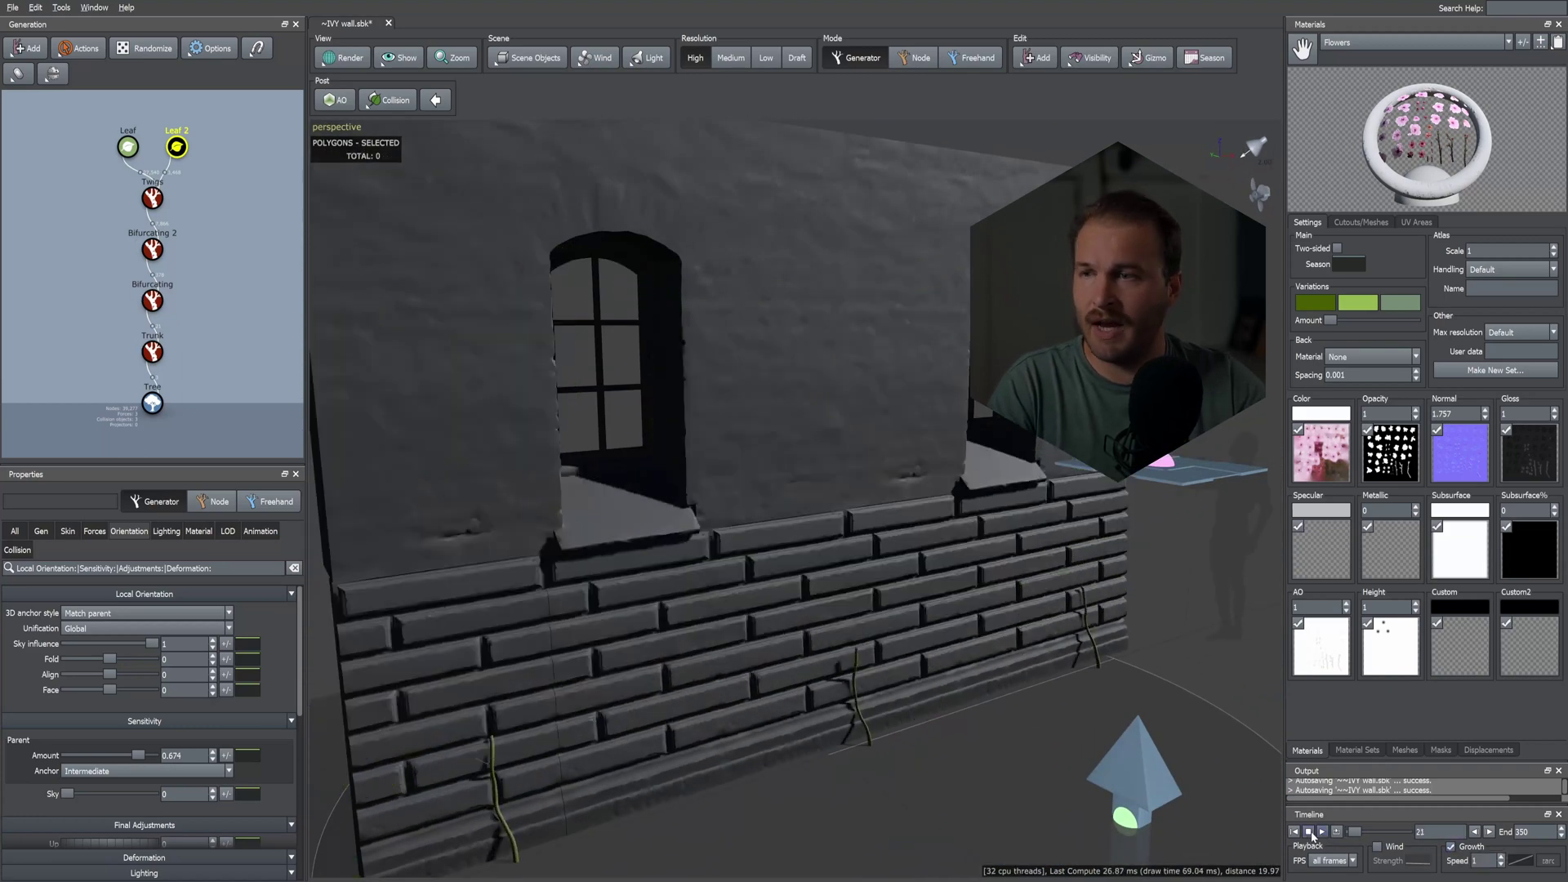